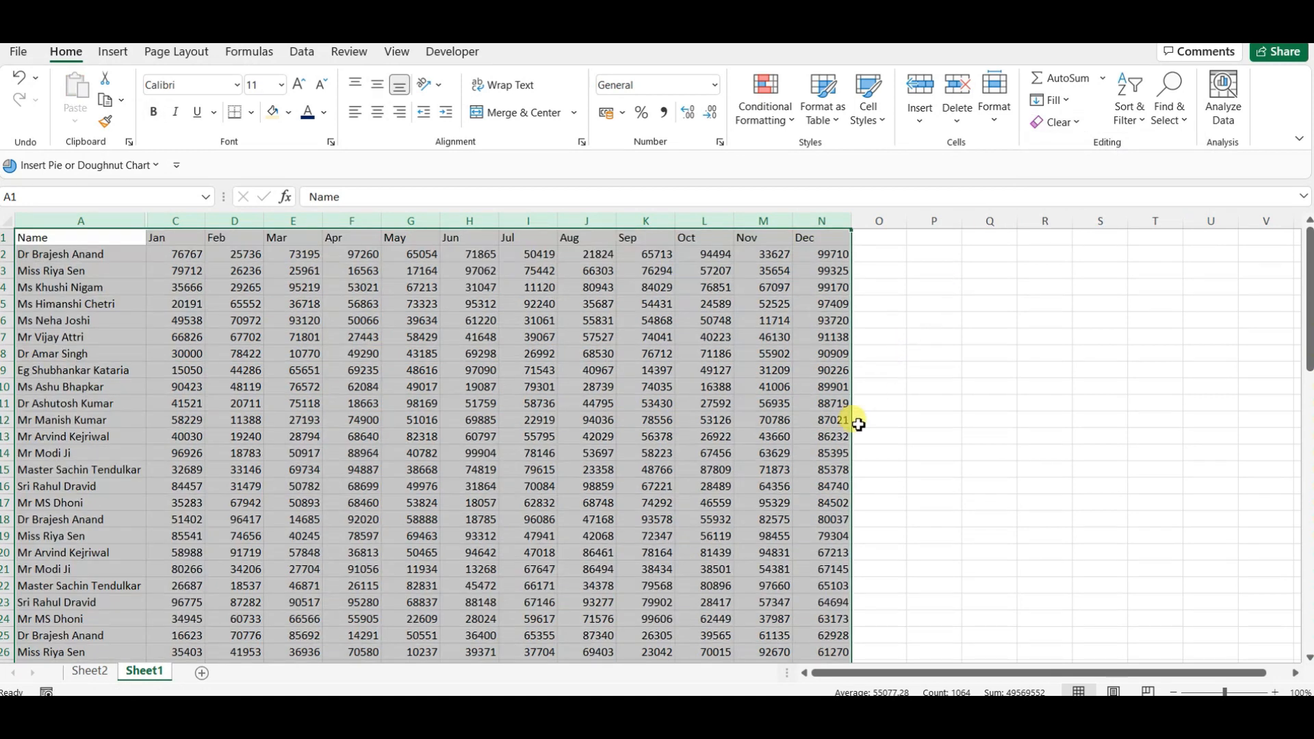
- Copy the page layout topic list in P5:P22 on Sheet2
click(99, 670)
scroll(1022, 481, down, 2)
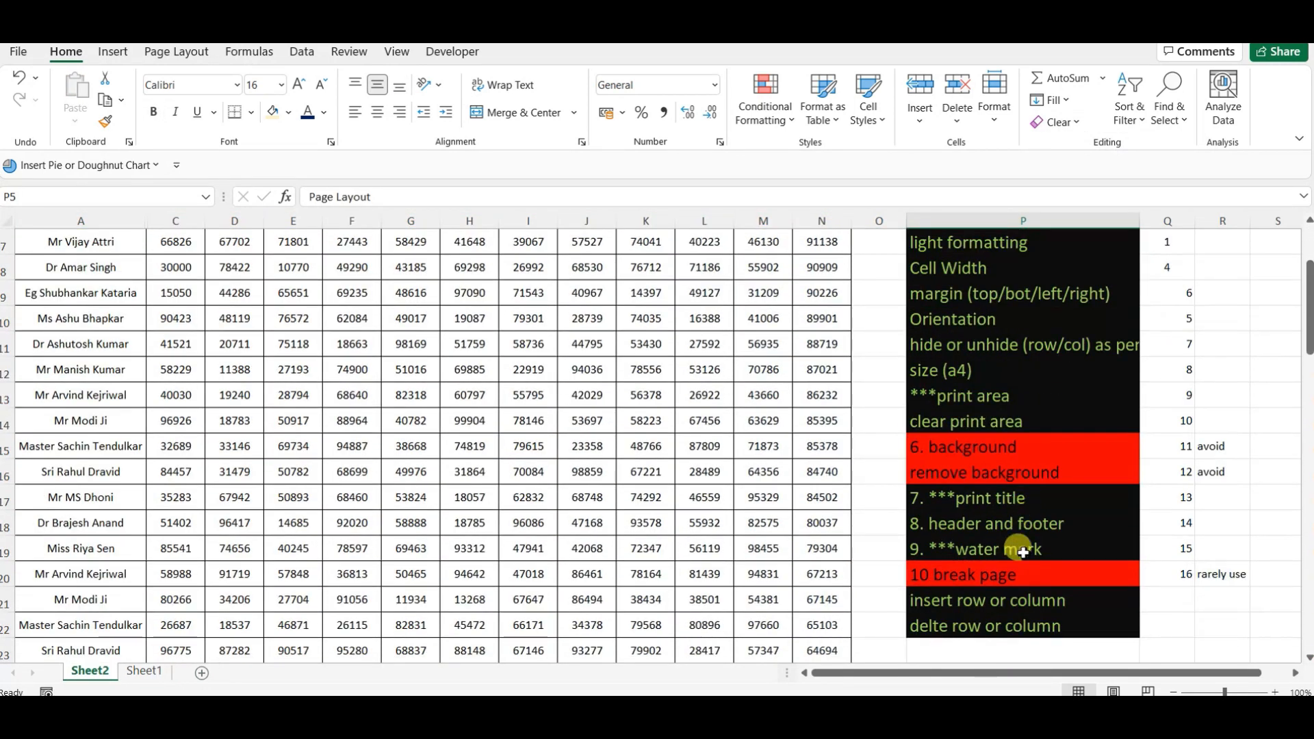
shift+click(1012, 627)
key(ctrl+c)
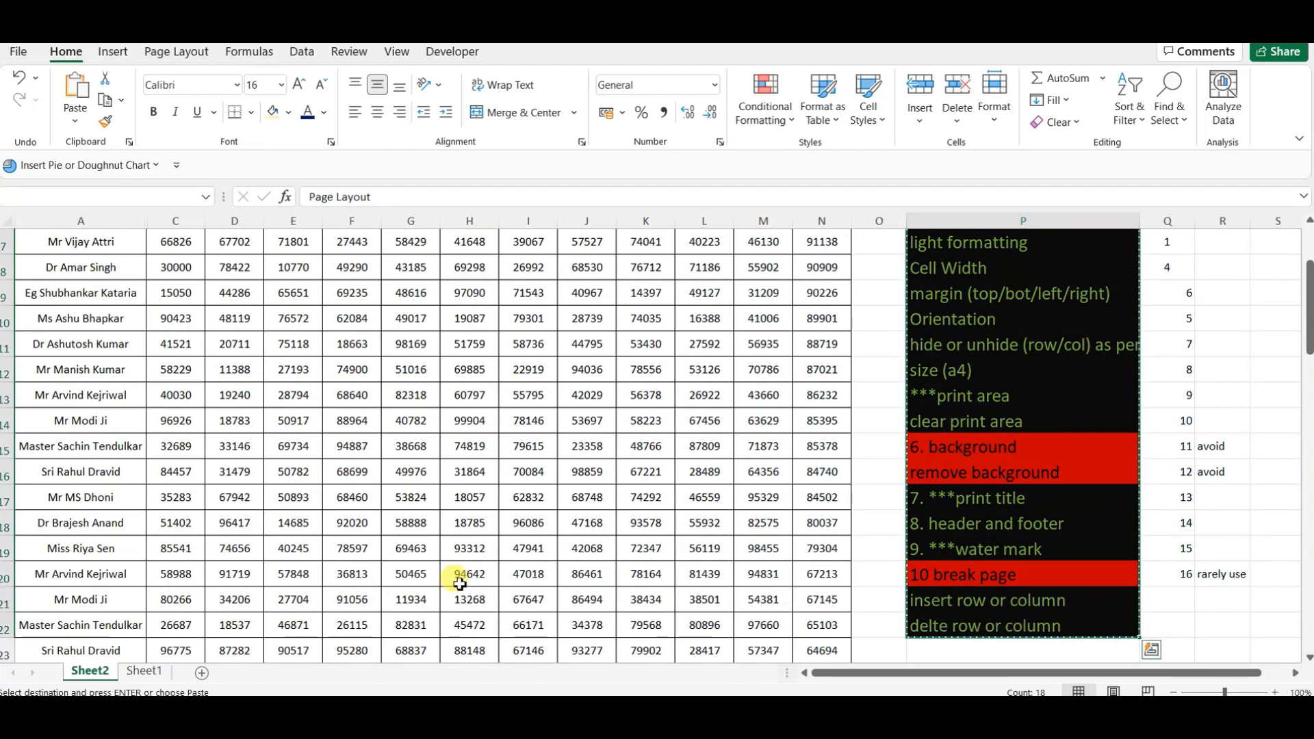
- Paste the copied topic list into Sheet1 starting at cell Q3 and autofit the width of column Q
click(143, 670)
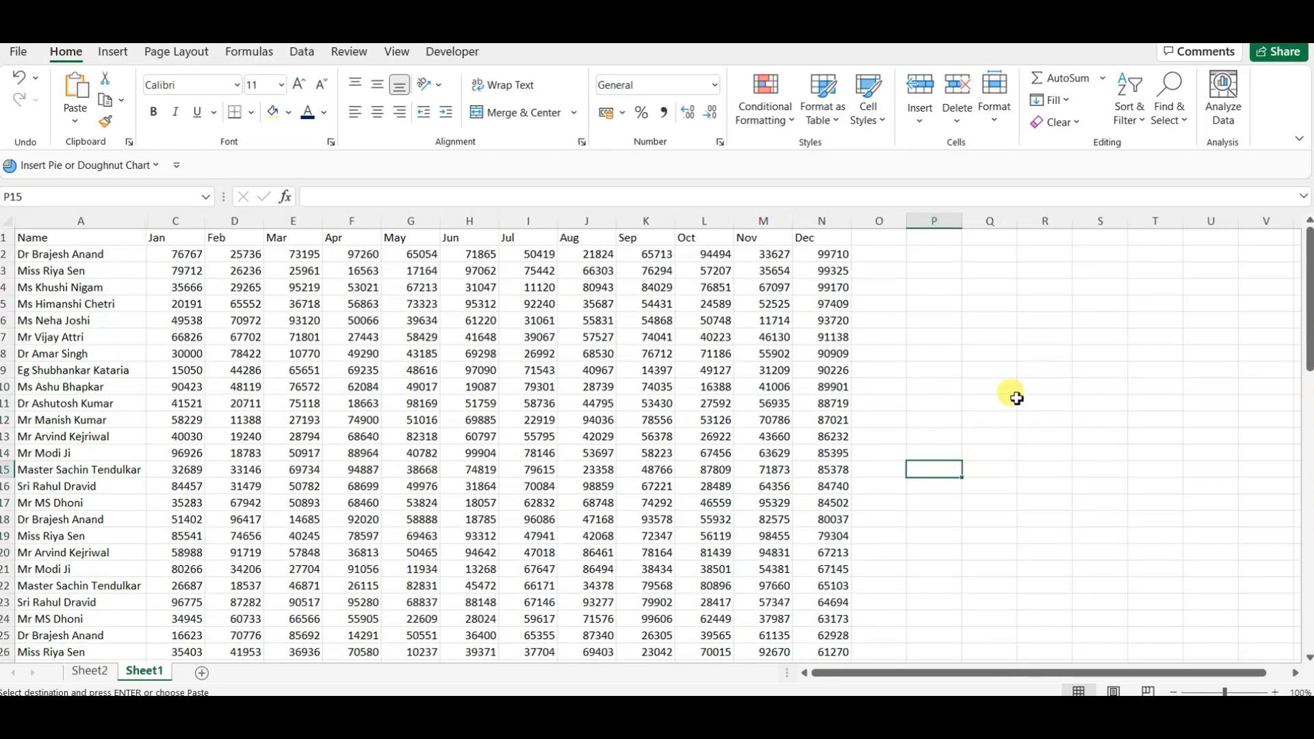
click(1002, 271)
key(ctrl+v)
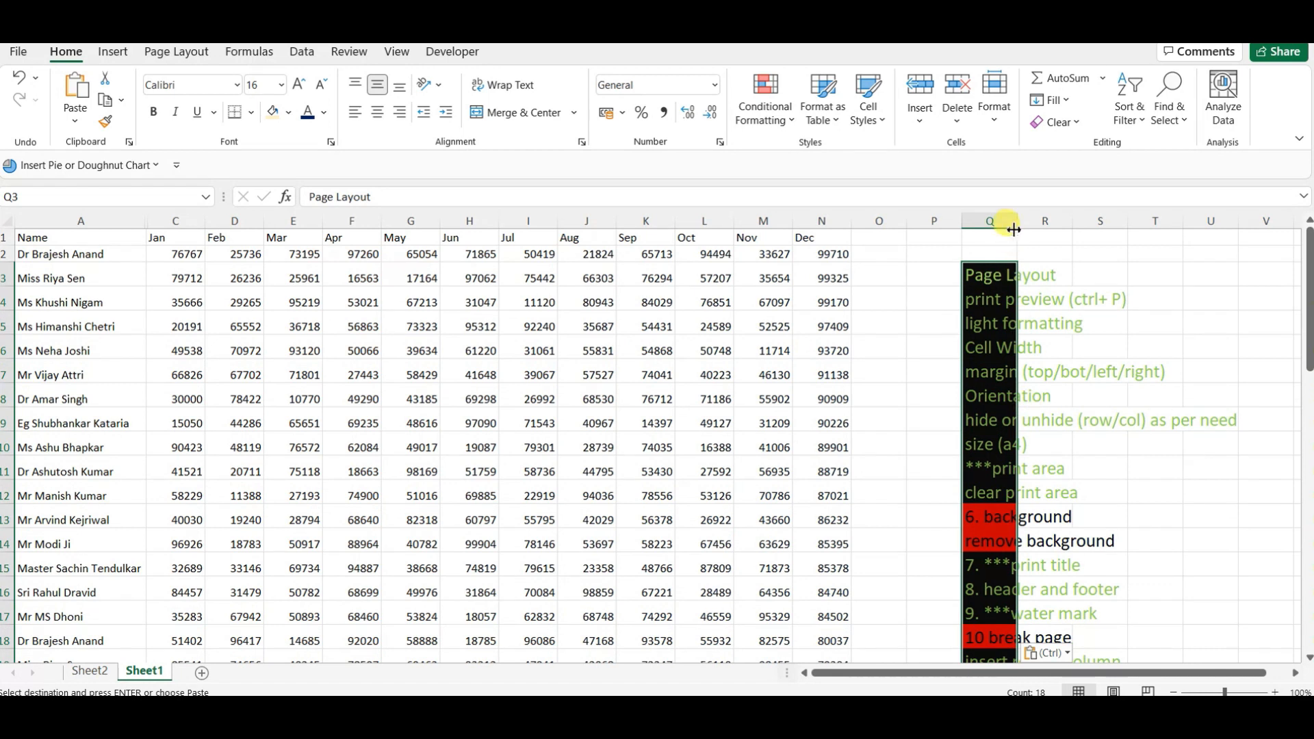
double_click(1017, 220)
click(901, 449)
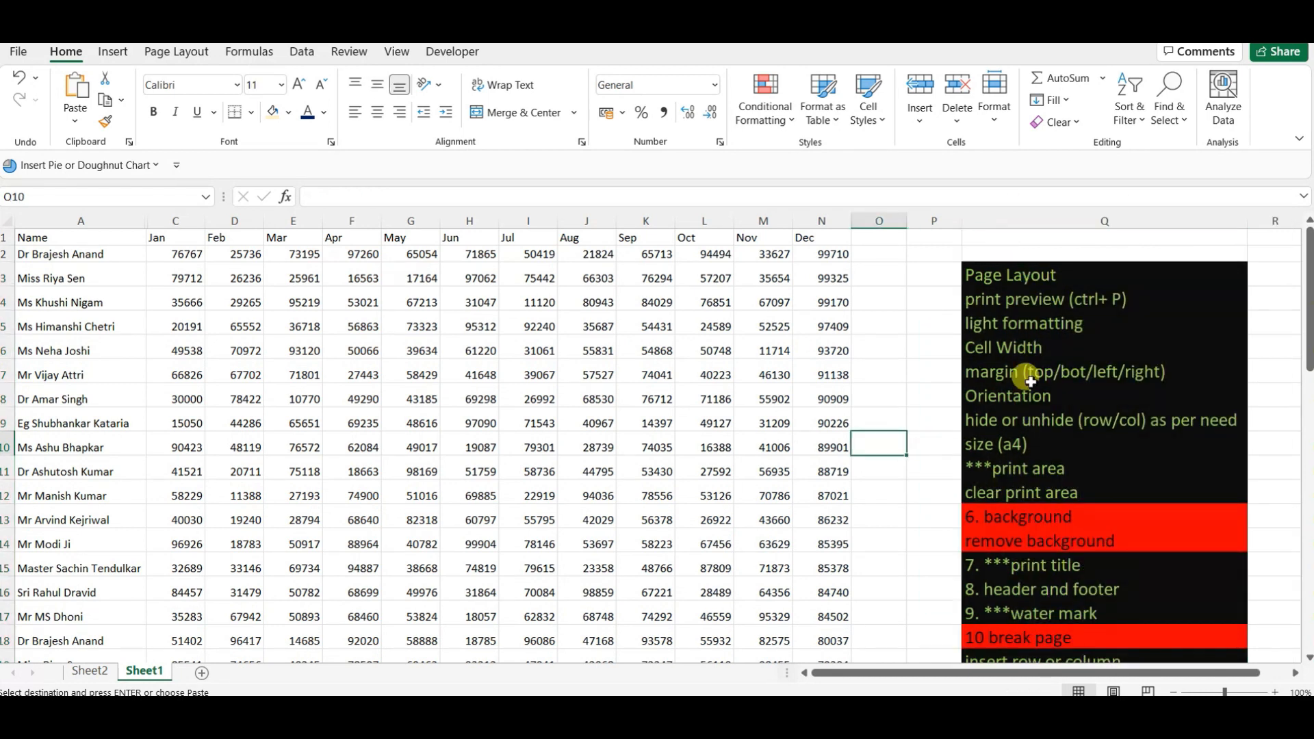
click(1020, 273)
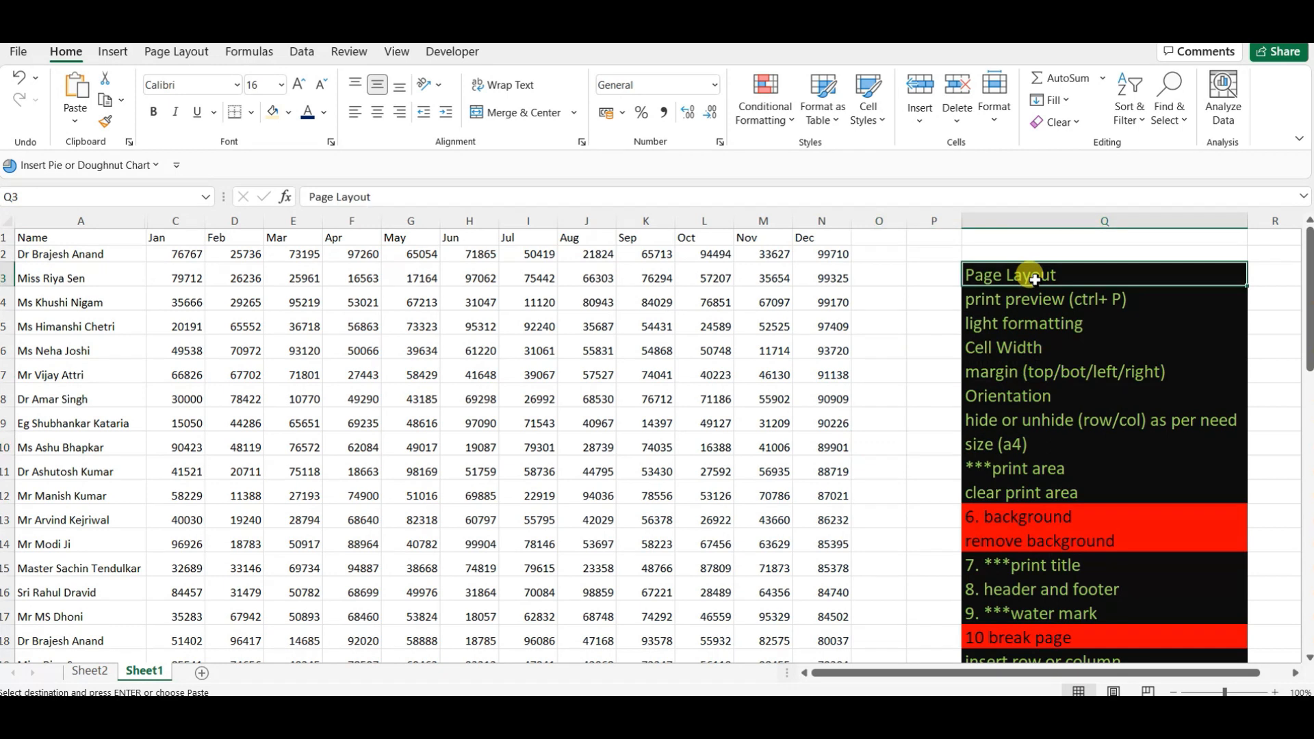
click(176, 51)
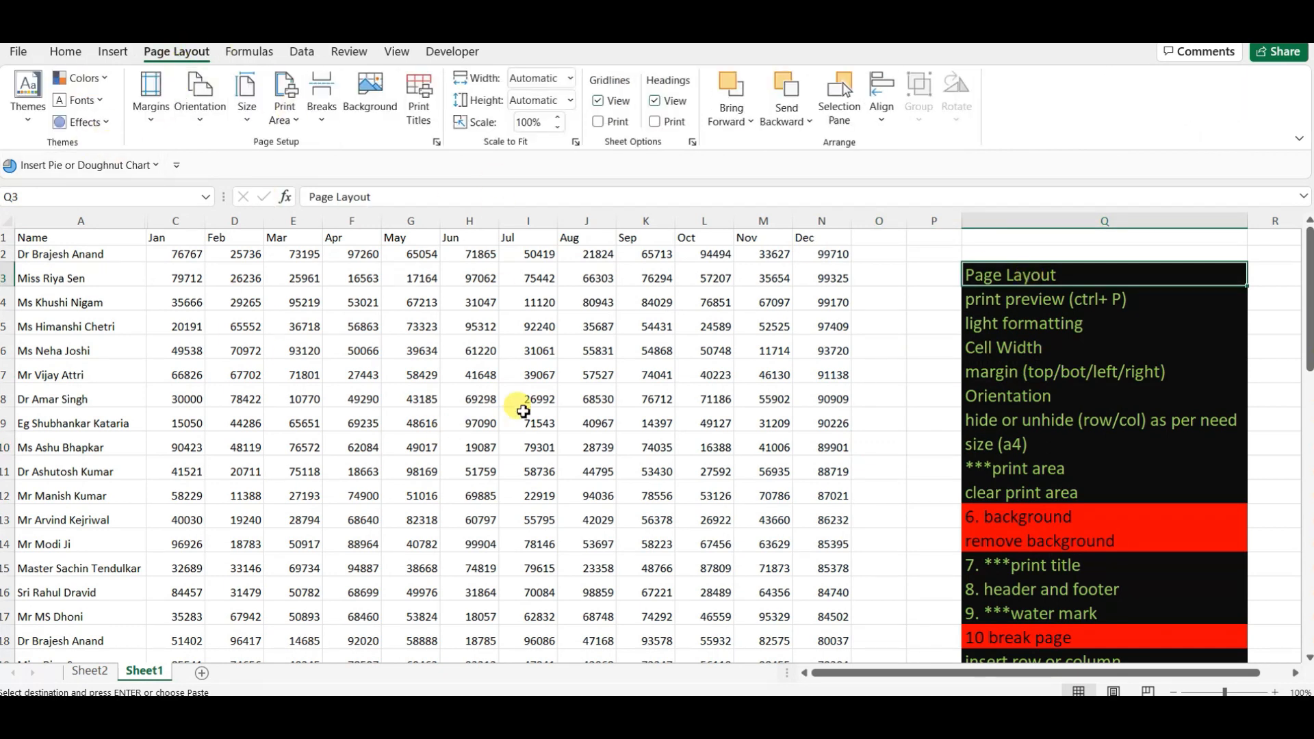
click(897, 329)
- Give the "Page Layout" cell Q3 a light cream fill and a red font colour
click(992, 276)
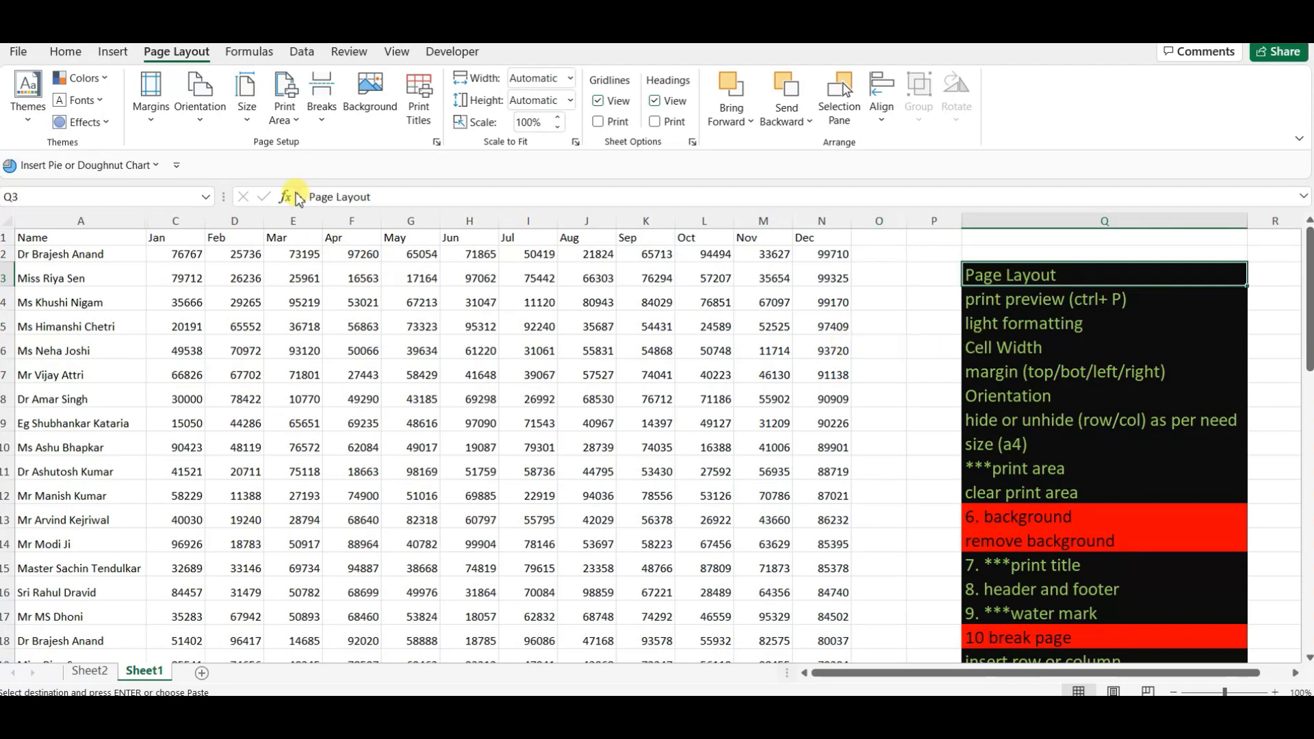
click(66, 52)
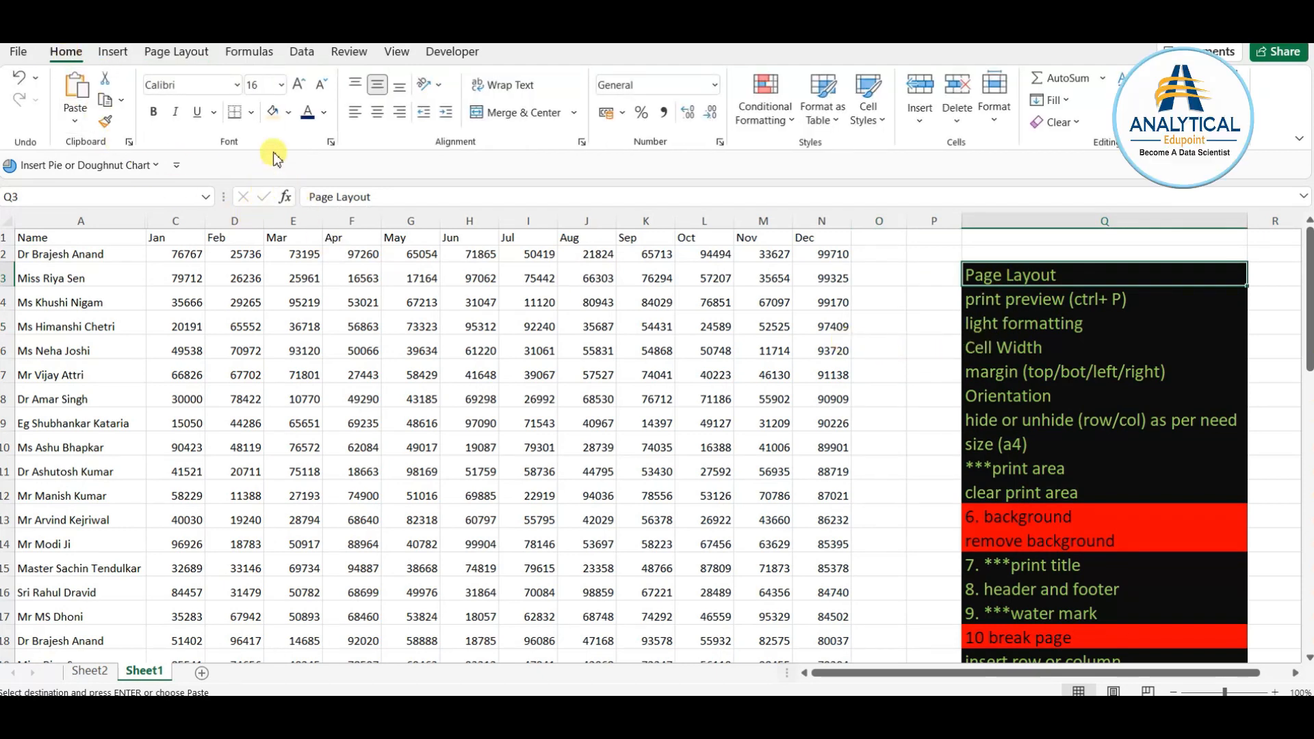
click(272, 112)
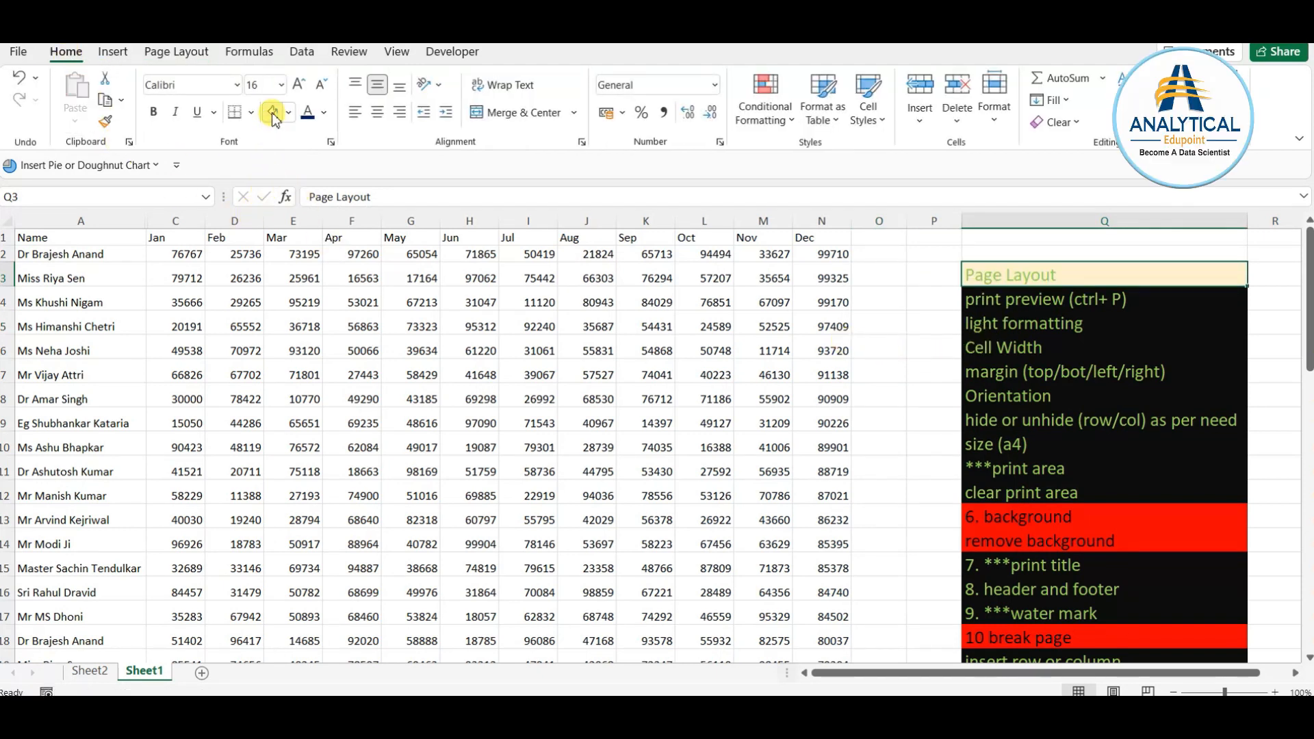
click(326, 115)
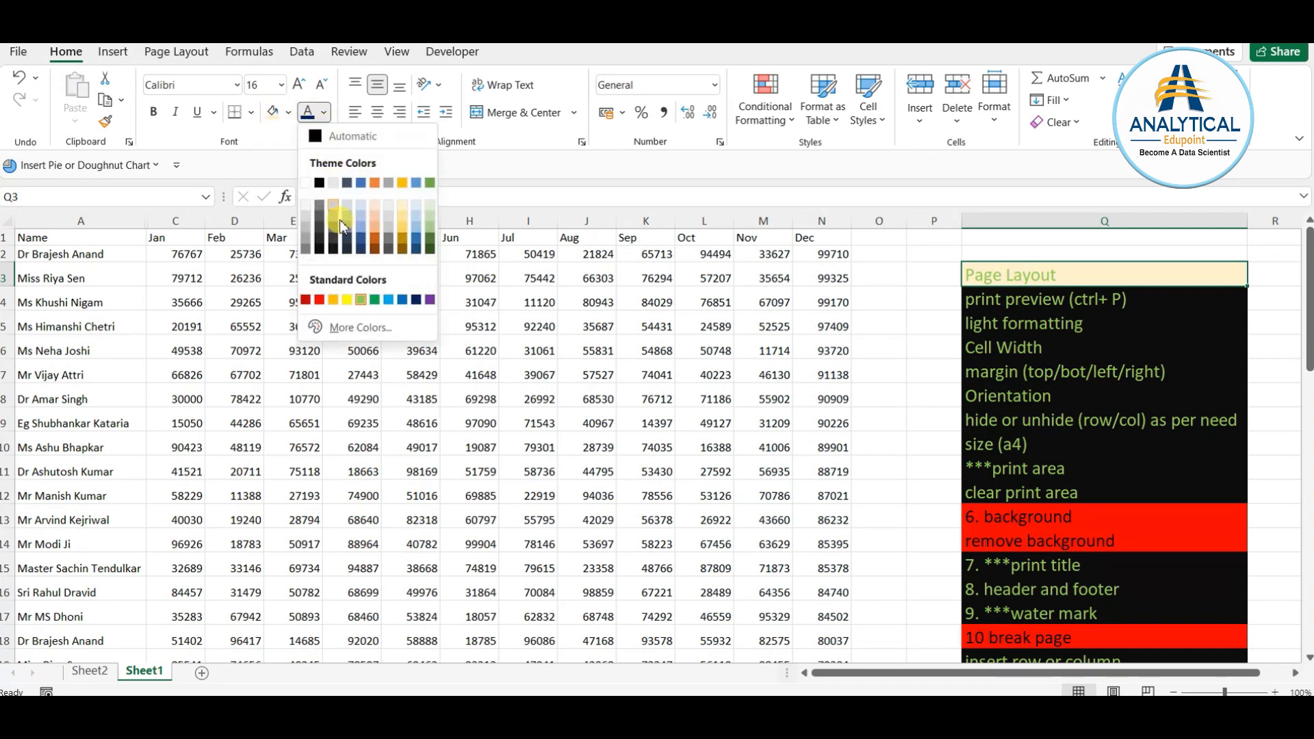
click(317, 300)
click(694, 404)
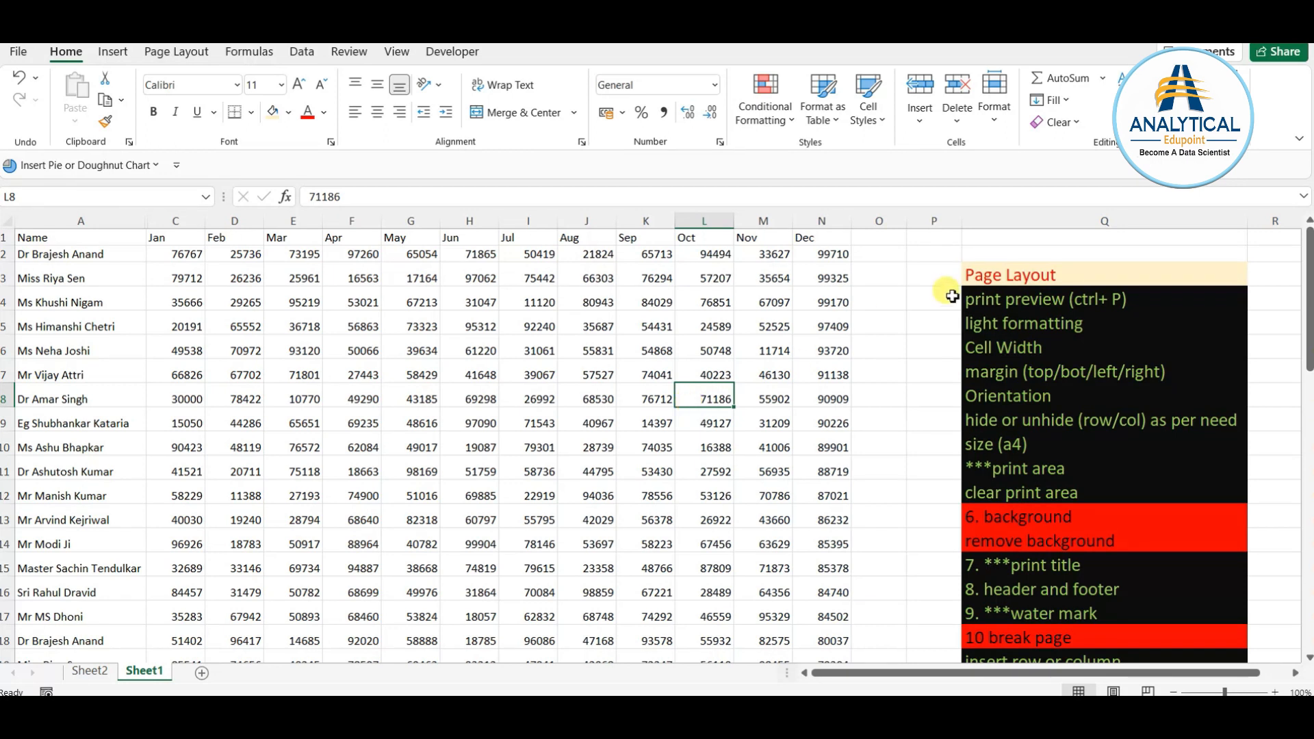
- Copy the formatting of cell Q3 onto the "print preview (ctrl+ P)" cell Q4 with Format Painter
click(1019, 270)
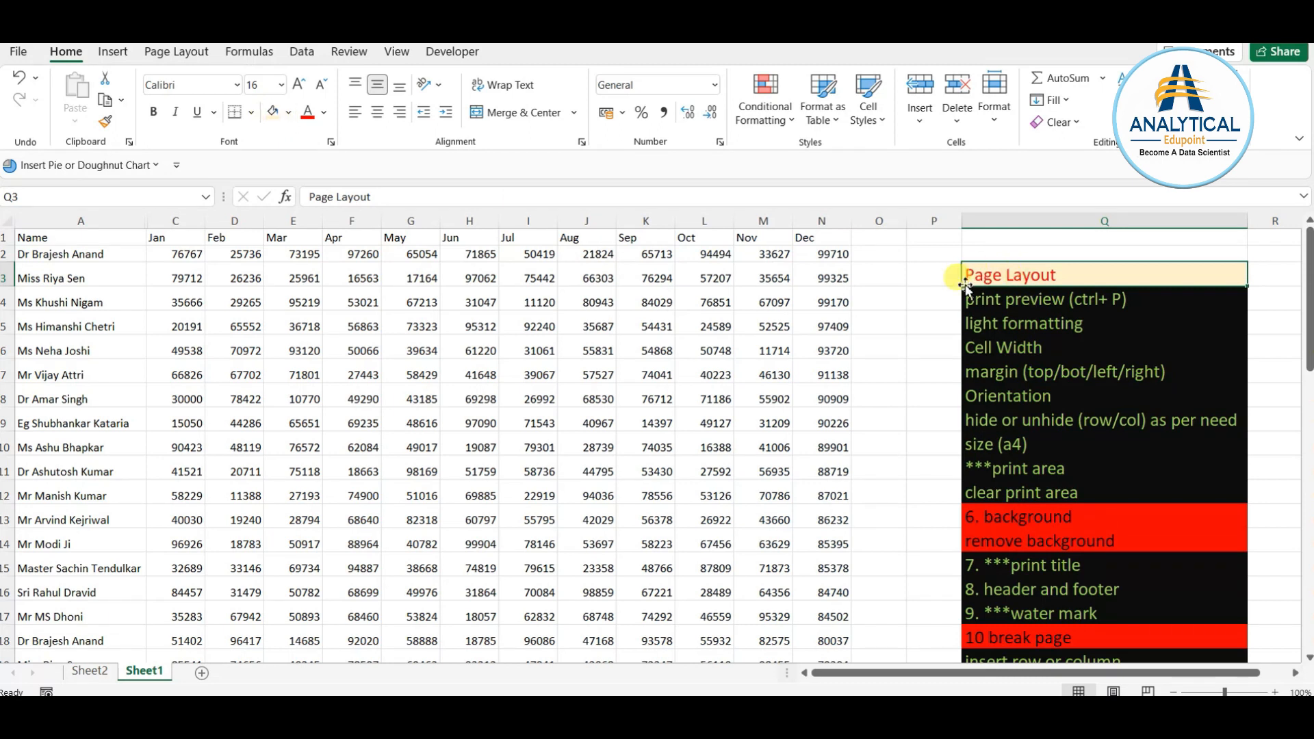
click(105, 121)
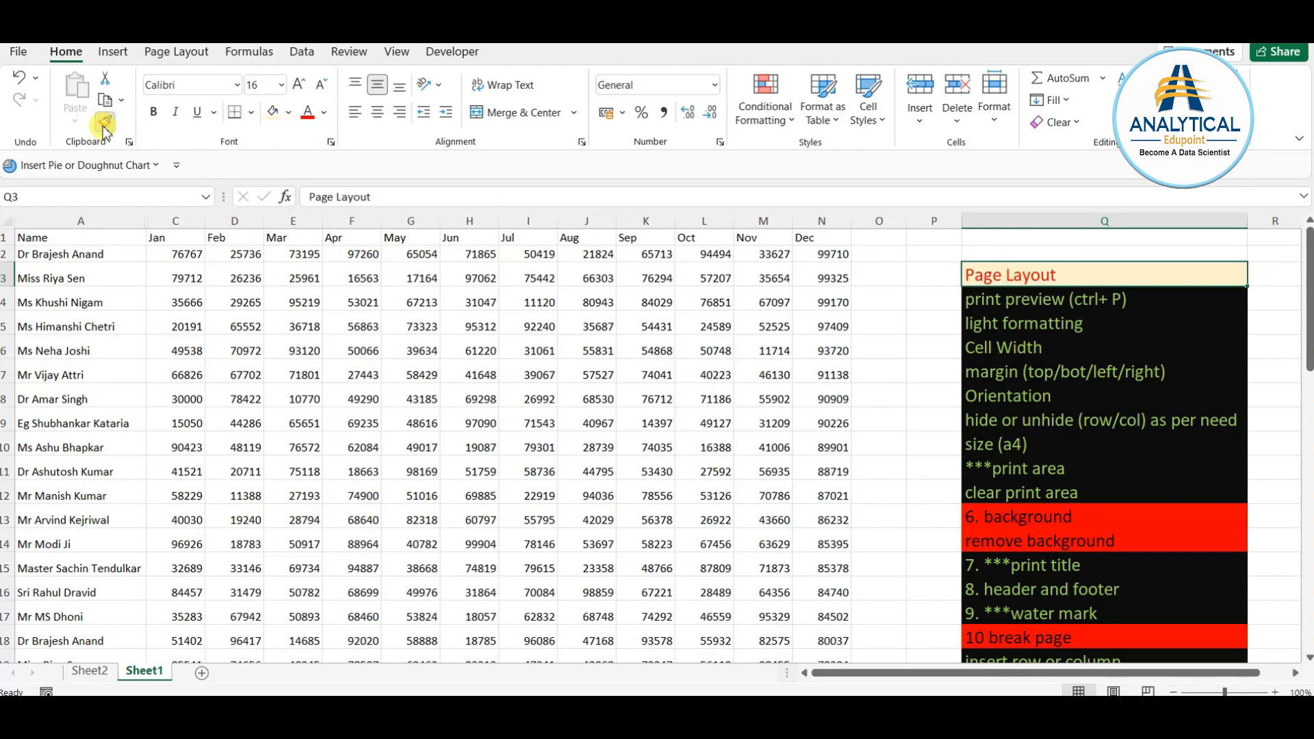
click(1005, 306)
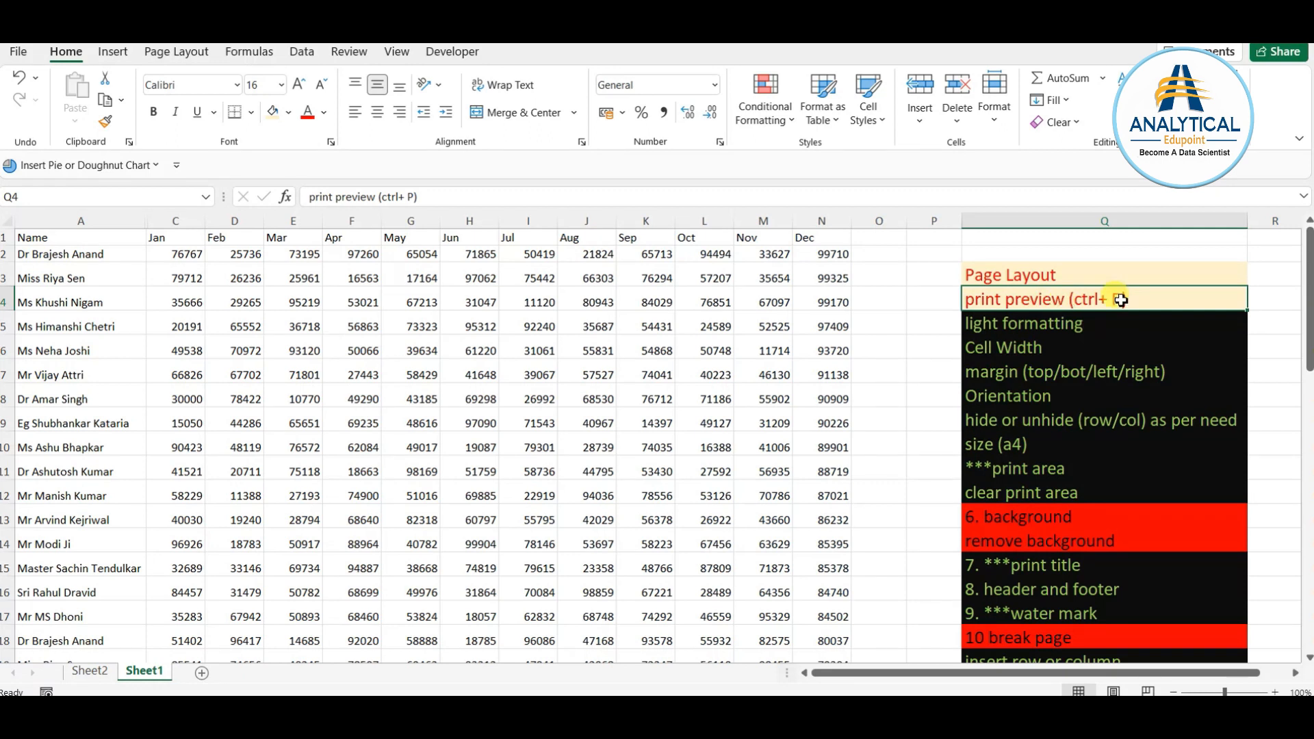
- Check Sheet1's print preview twice, returning to the worksheet each time
click(412, 438)
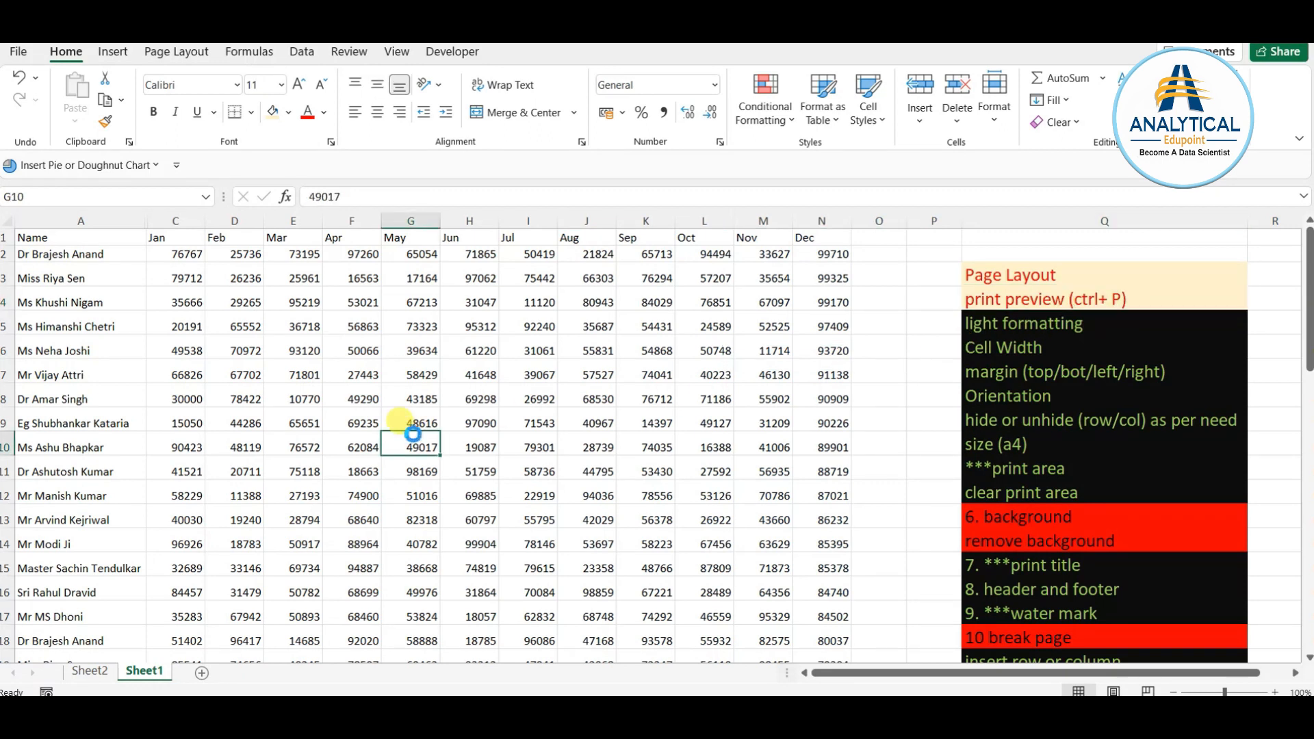
key(ctrl+p)
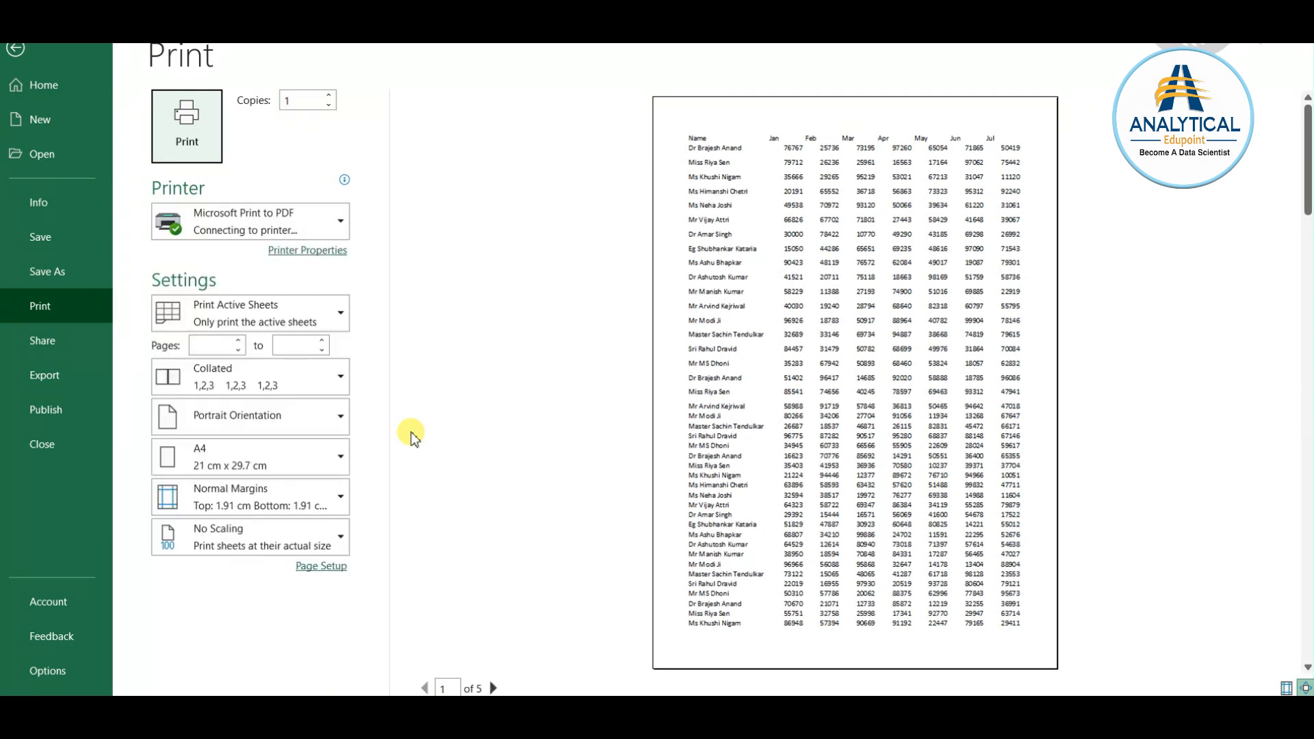
key(Escape)
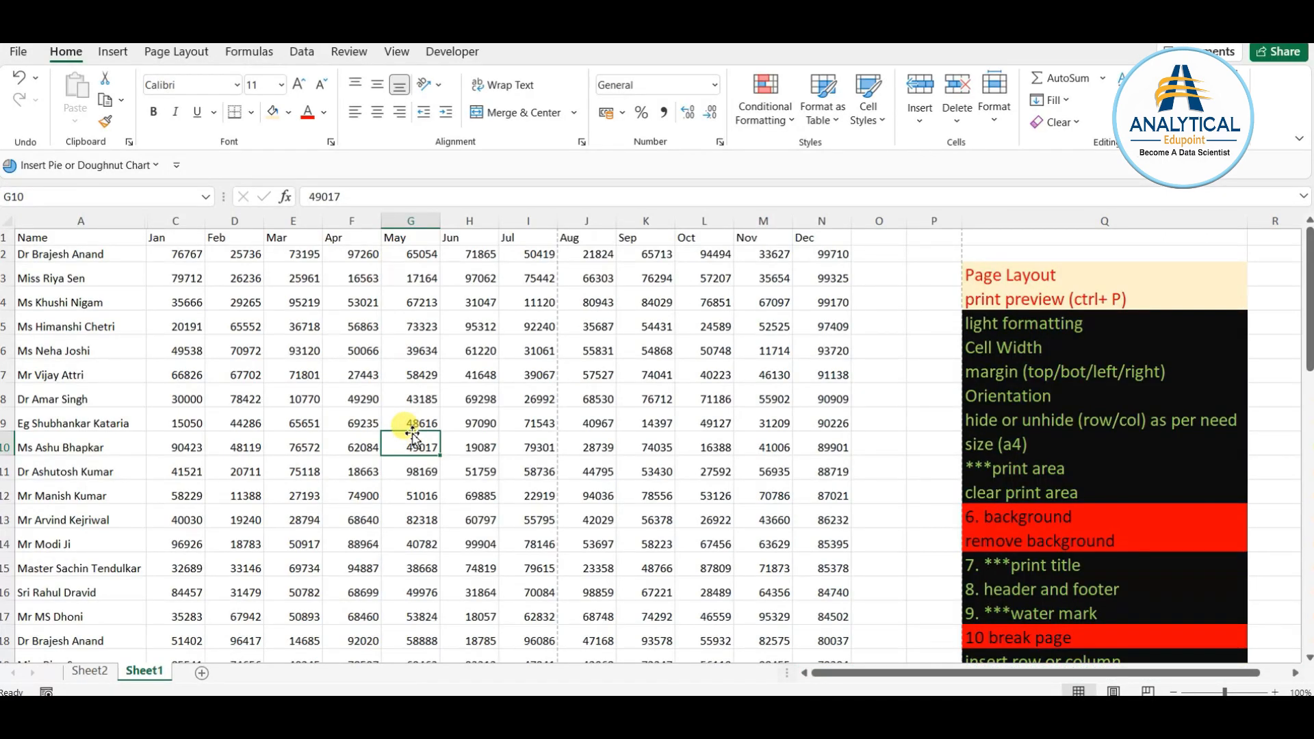
key(ctrl+p)
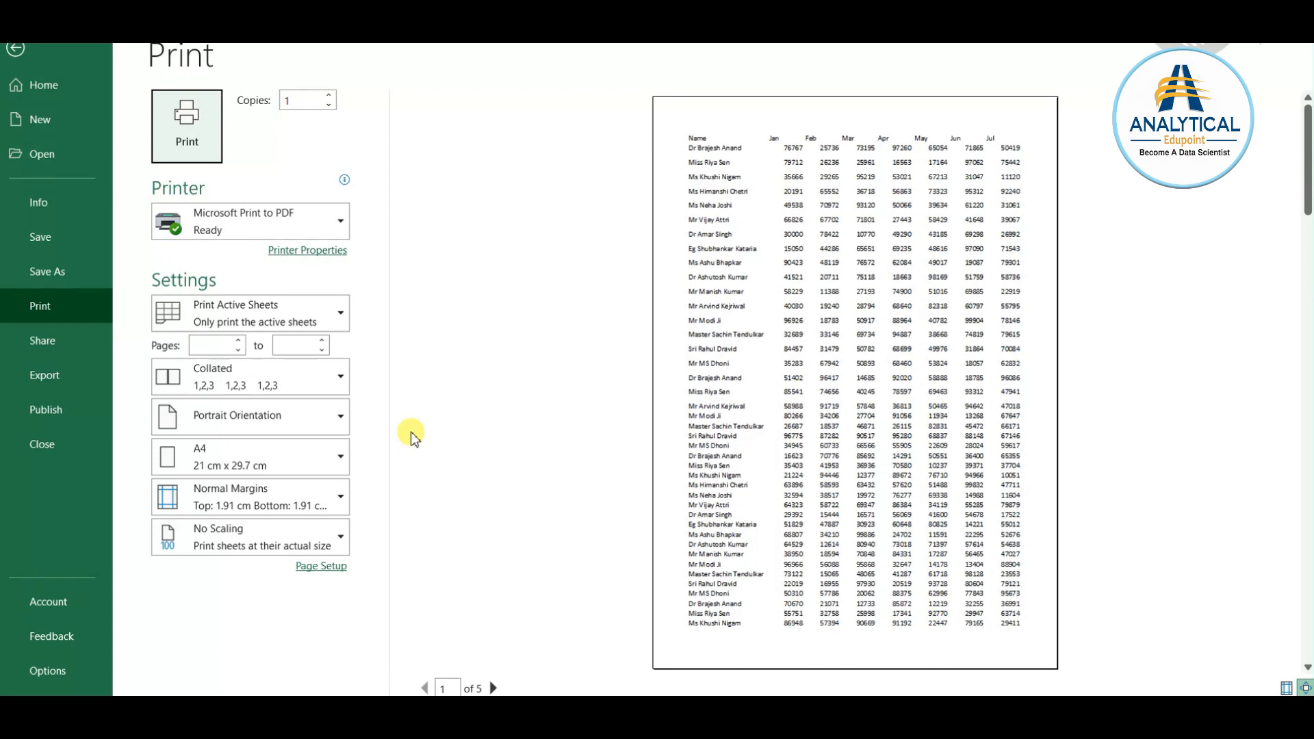
key(Escape)
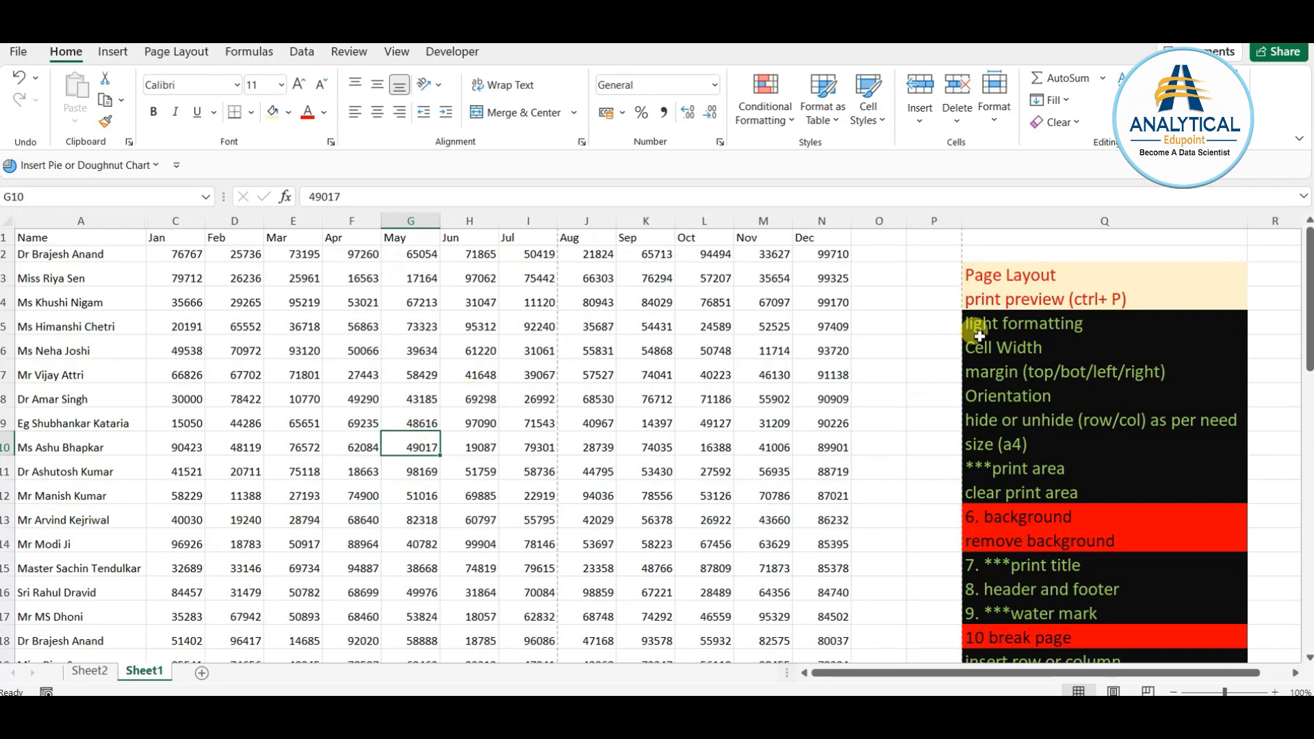
- Copy the formatting of cell Q4 onto the "light formatting" cell Q5 with Format Painter
click(997, 327)
click(1008, 298)
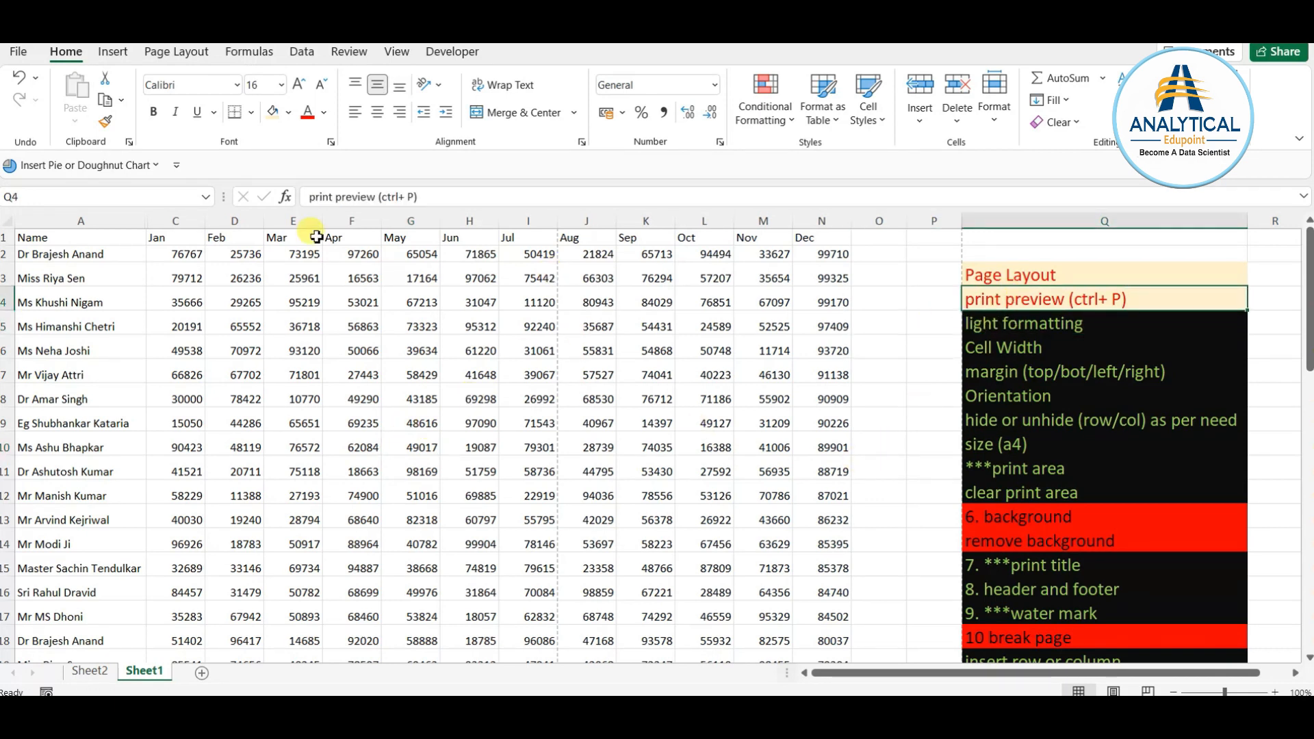
click(105, 121)
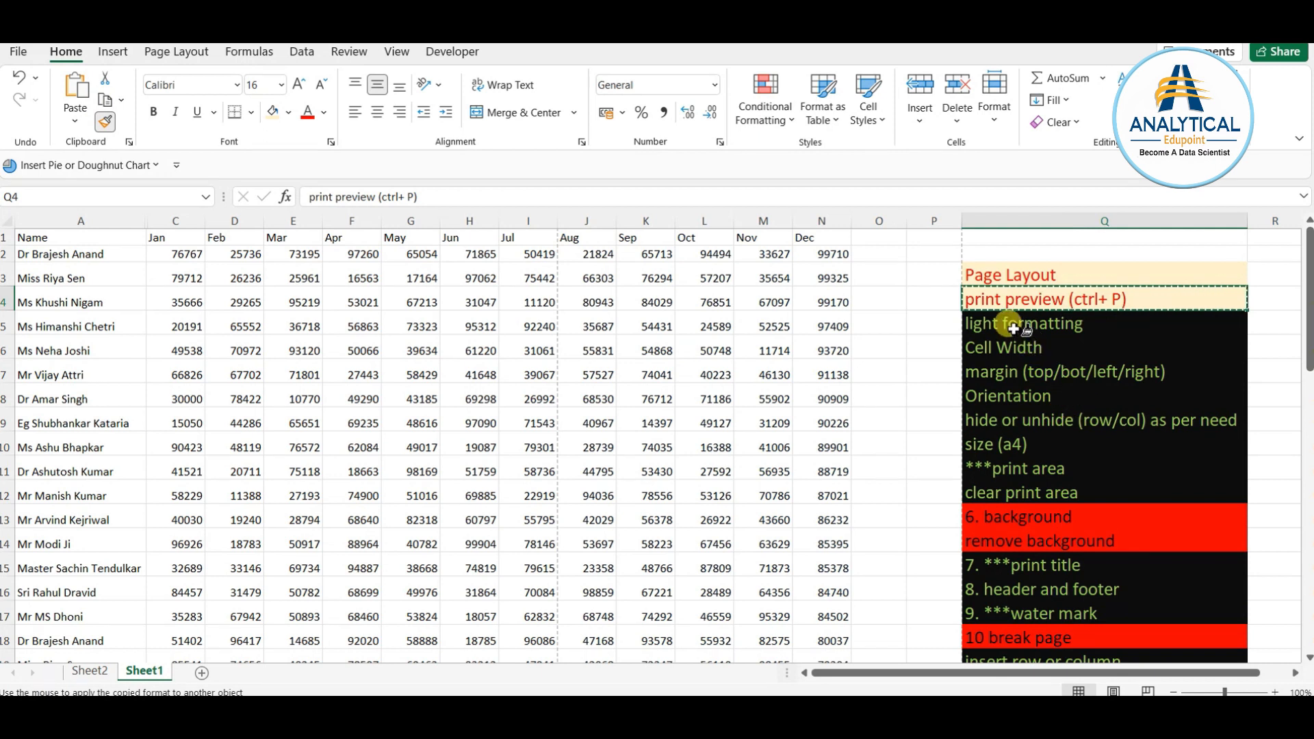
click(1040, 324)
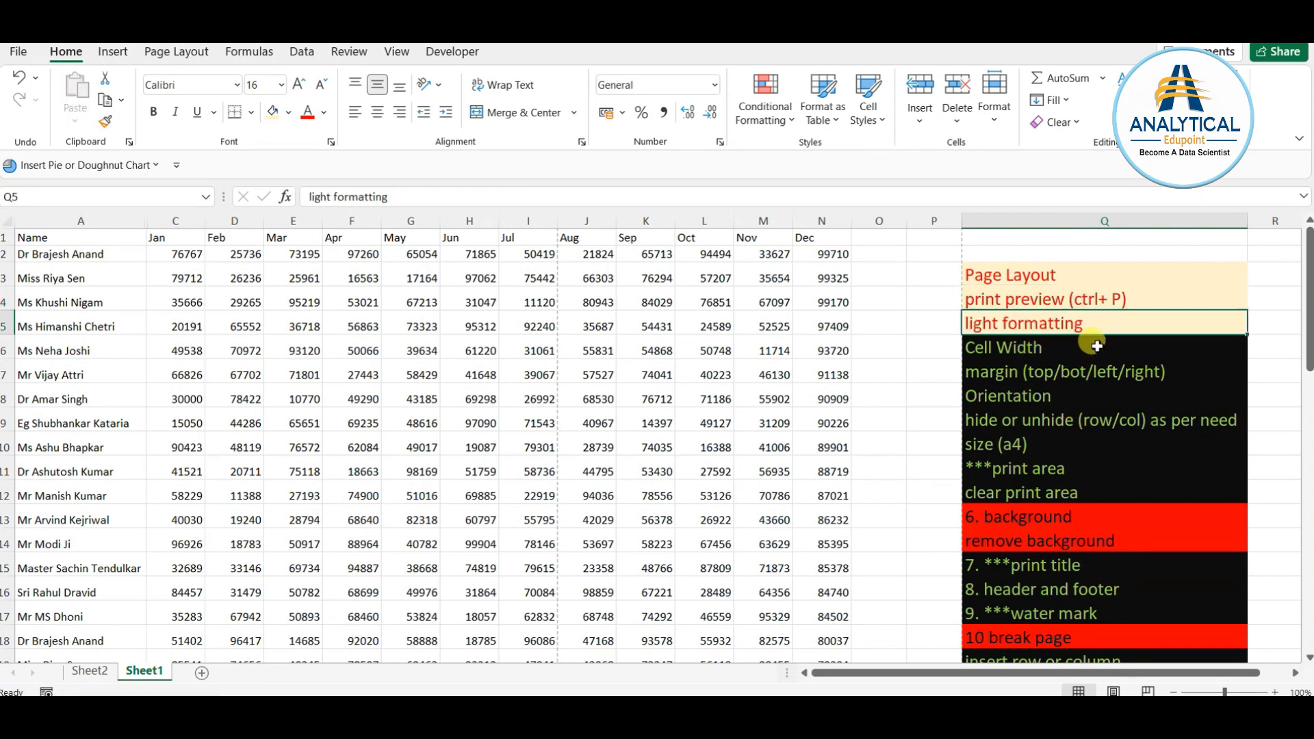
- Apply All Borders to the entire data table in columns A to N and centre its contents horizontally
click(704, 493)
click(546, 509)
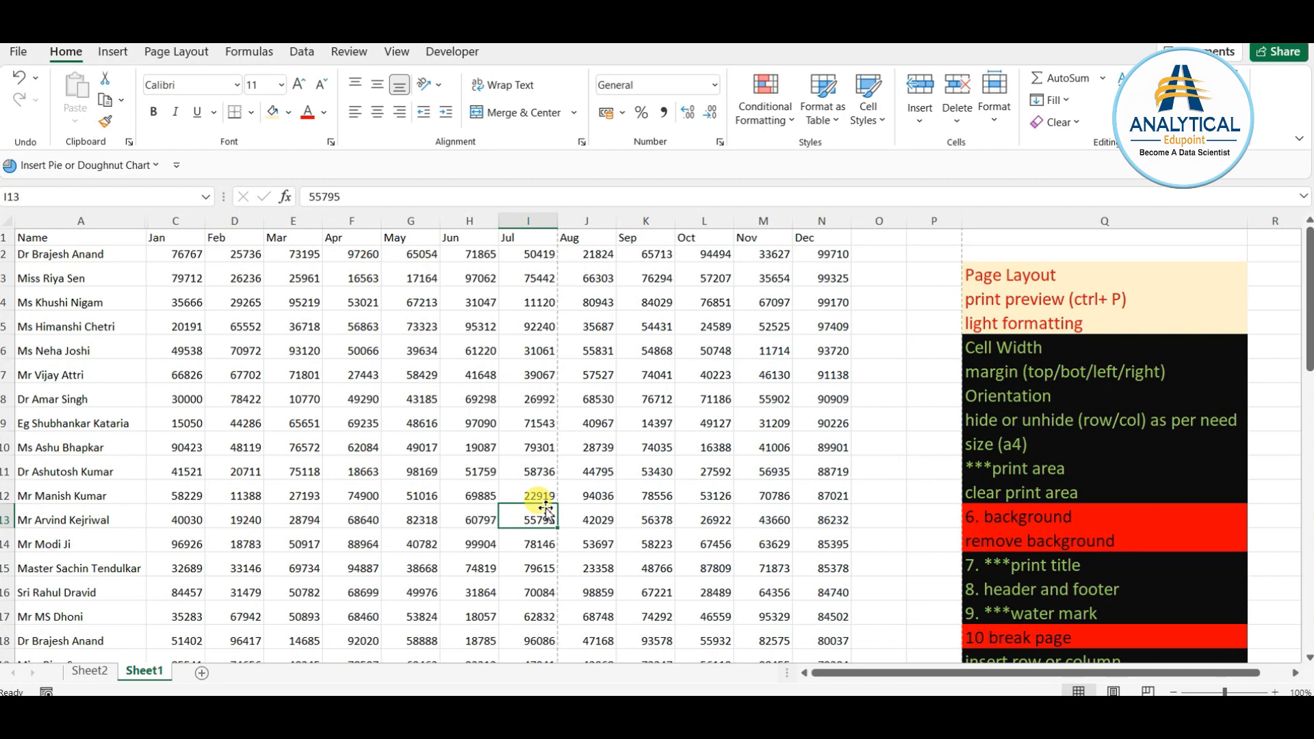
key(ctrl+a)
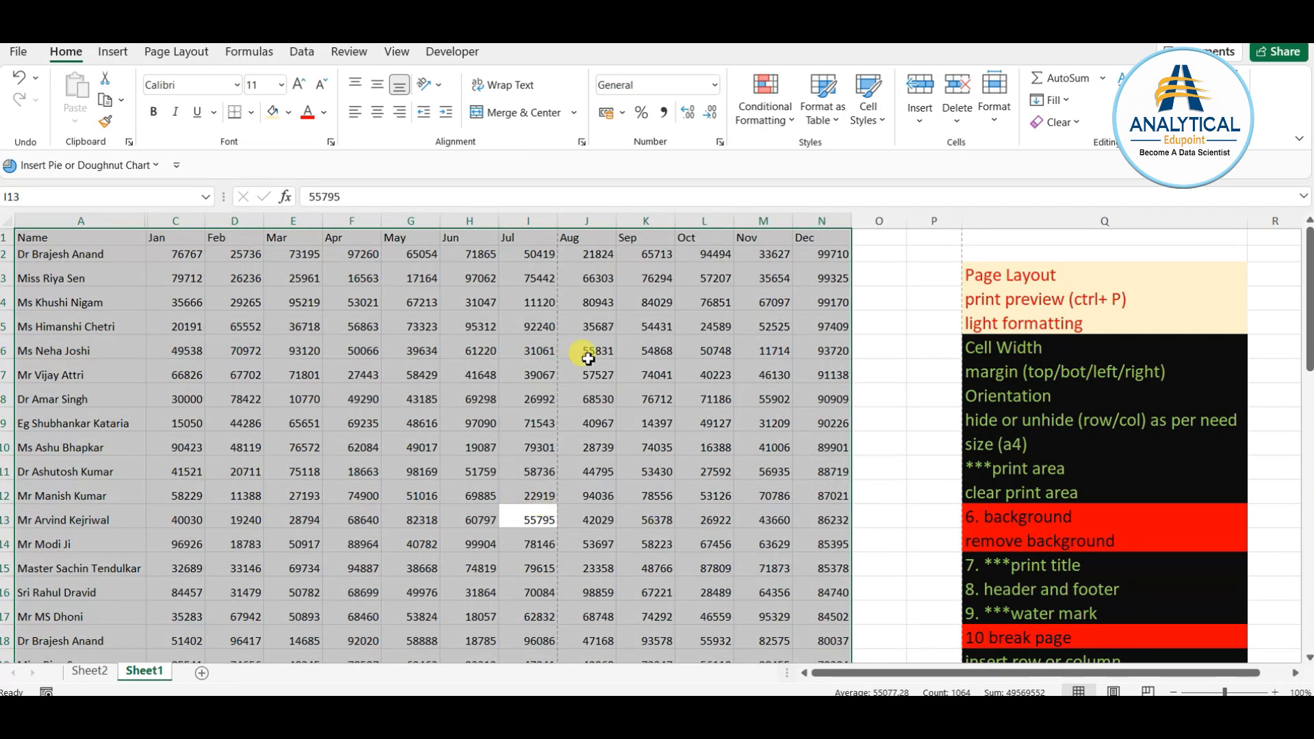
click(251, 112)
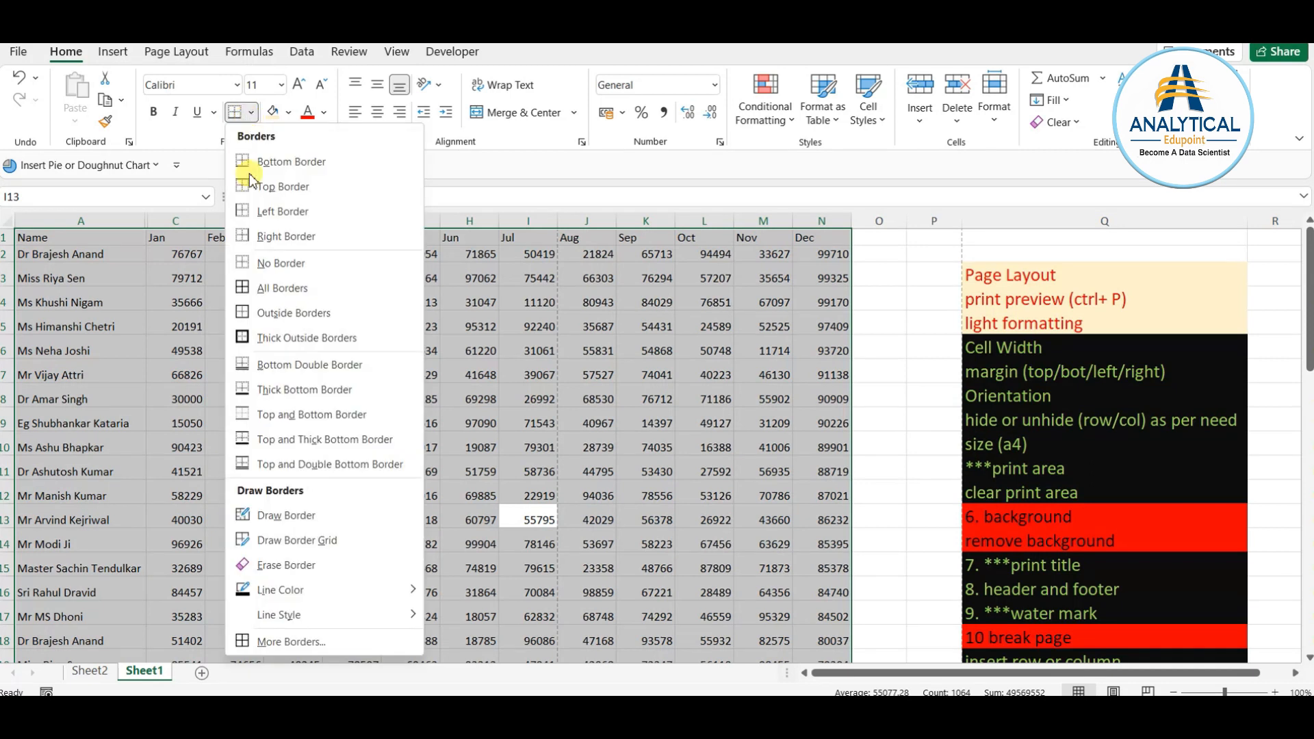
click(246, 290)
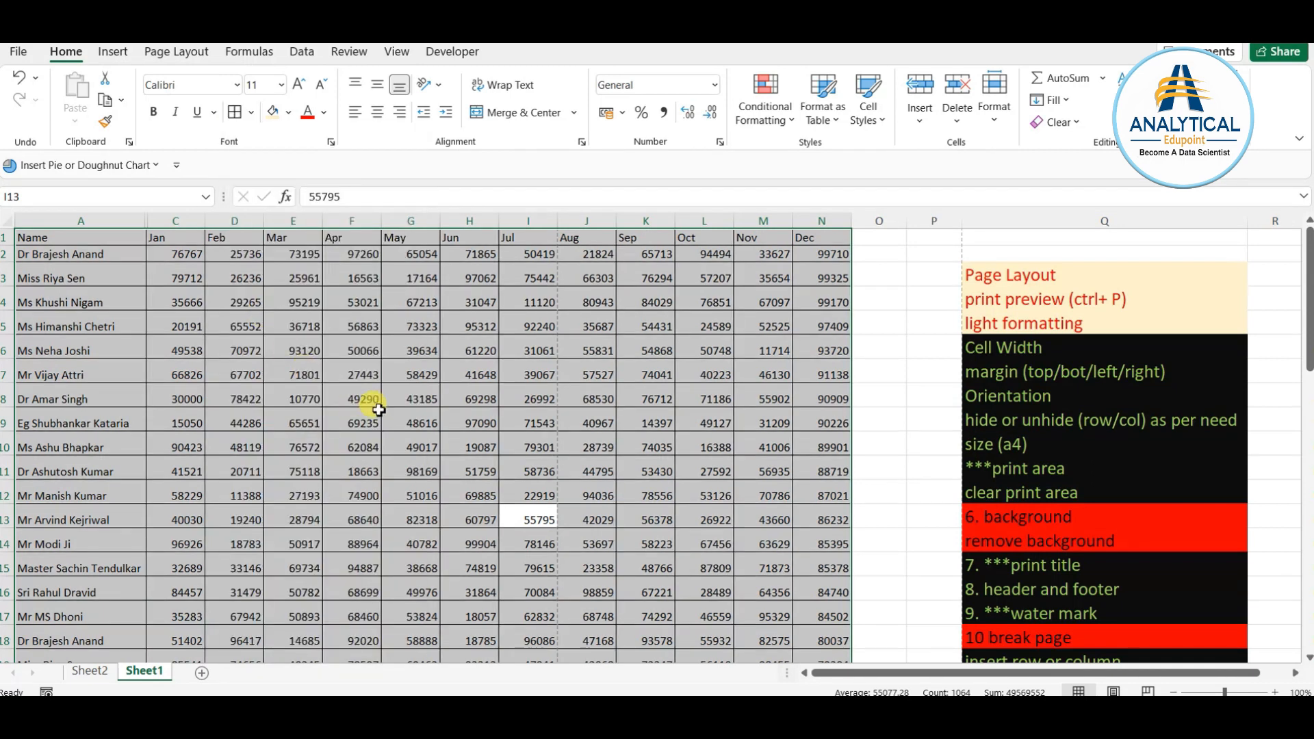
click(377, 112)
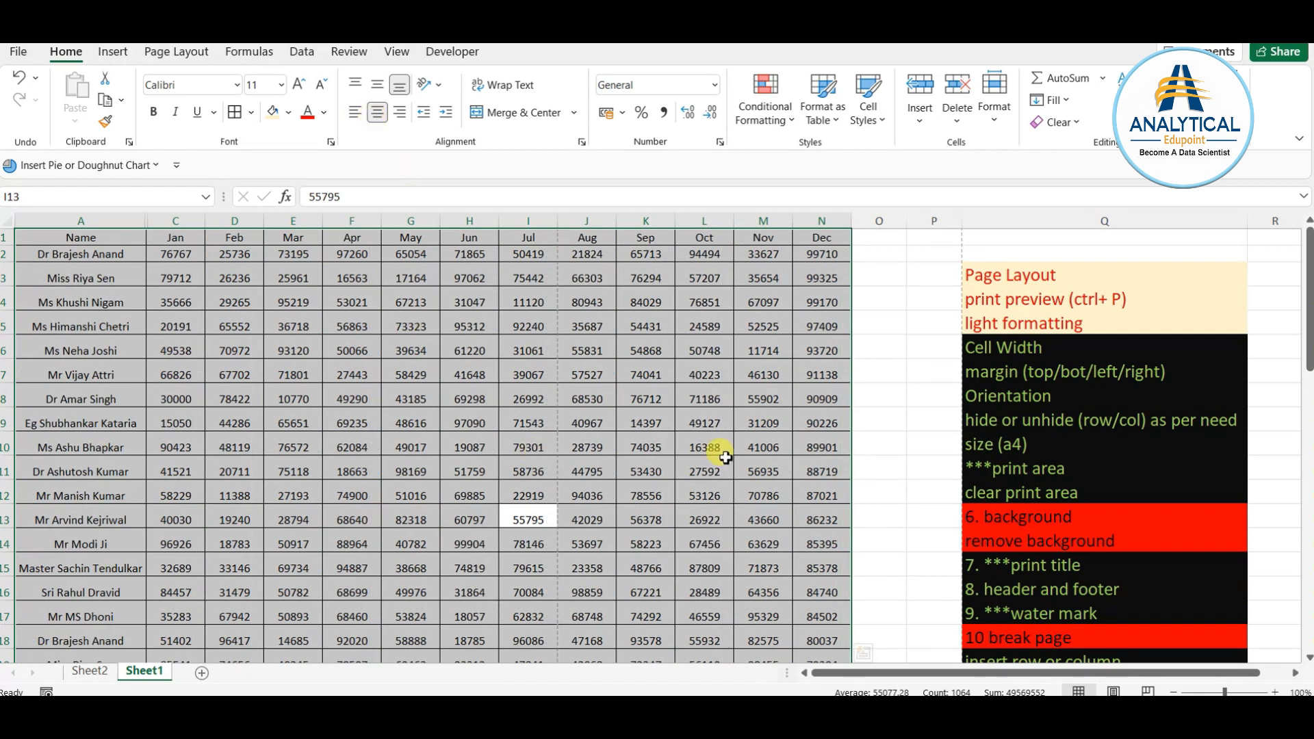
click(292, 374)
- Make row 1 taller and give the header cells A1:N1 a dark red fill with white font
drag(12, 247, 806, 240)
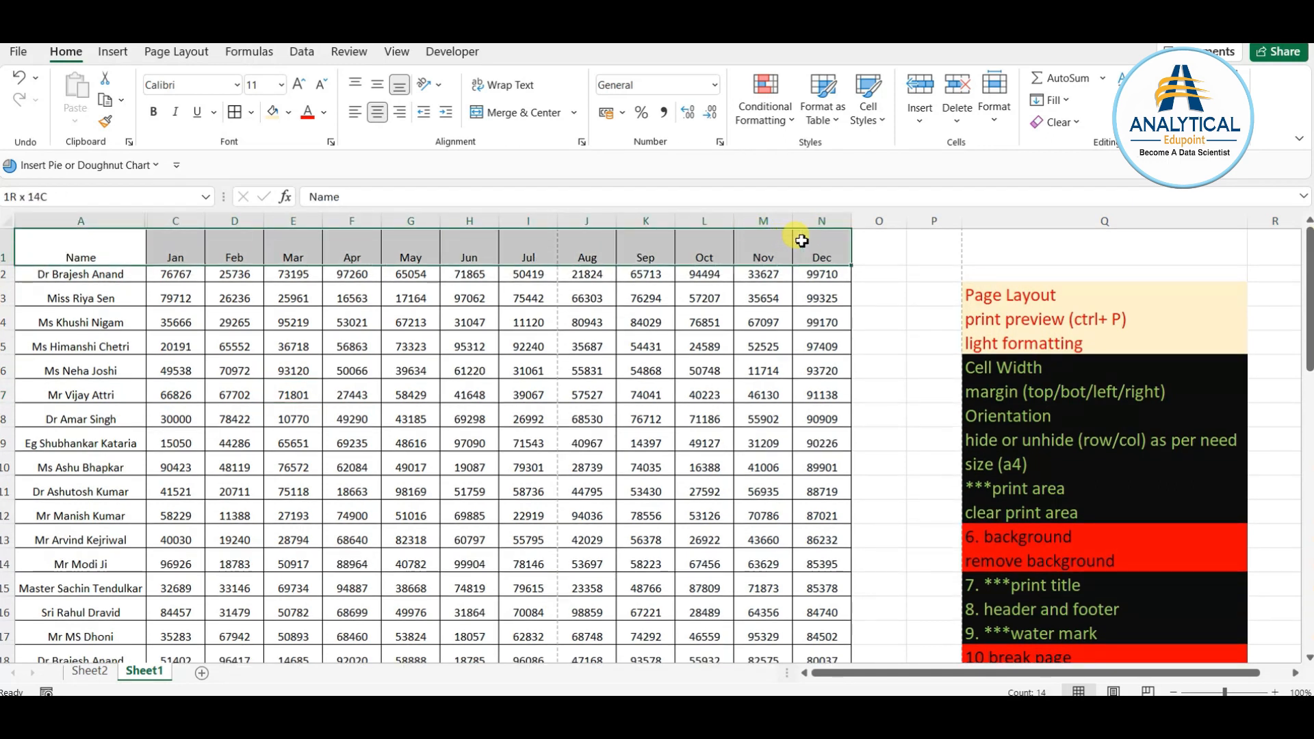
click(288, 113)
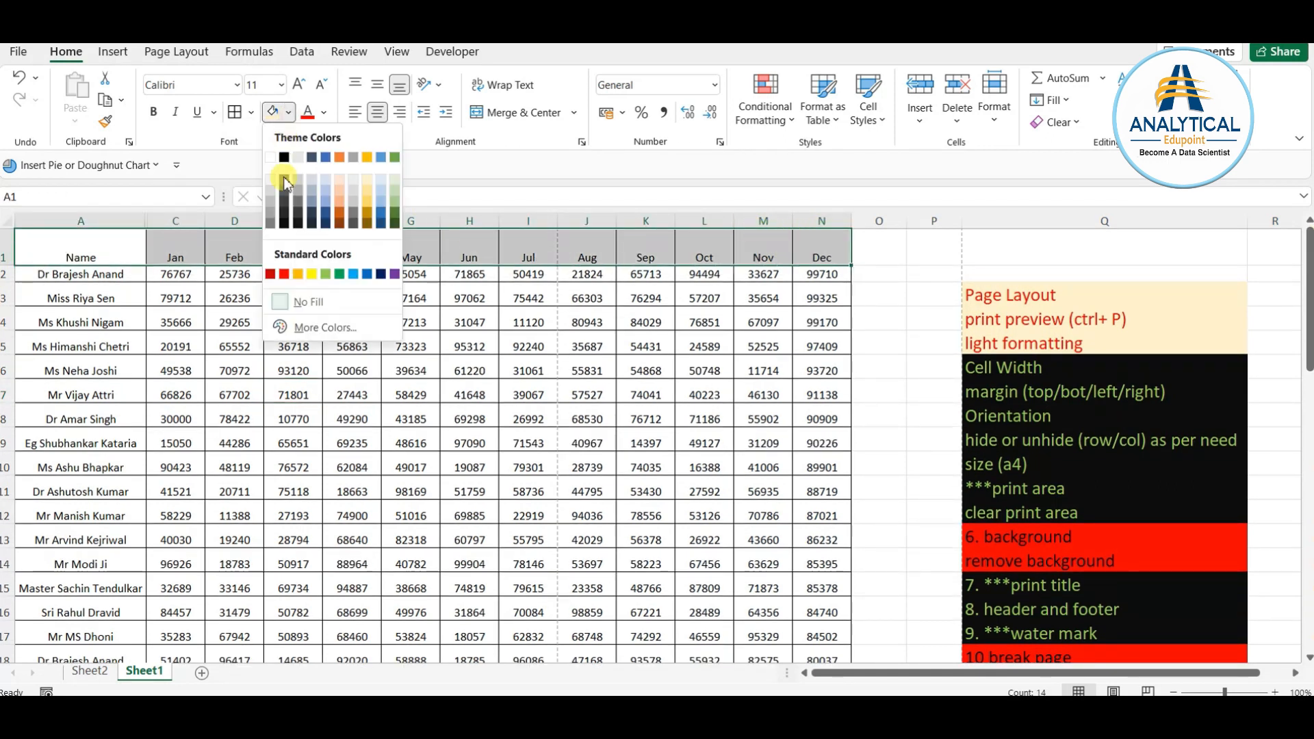
click(271, 274)
click(324, 119)
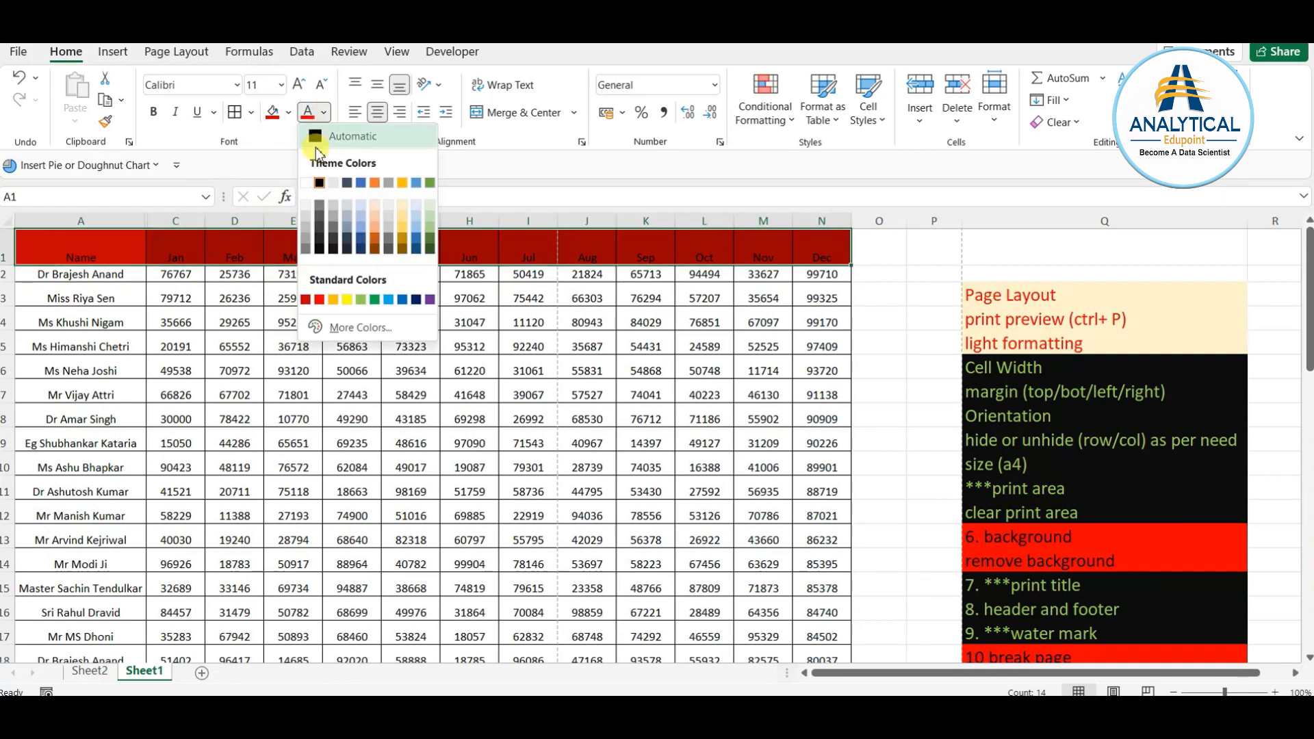
click(304, 179)
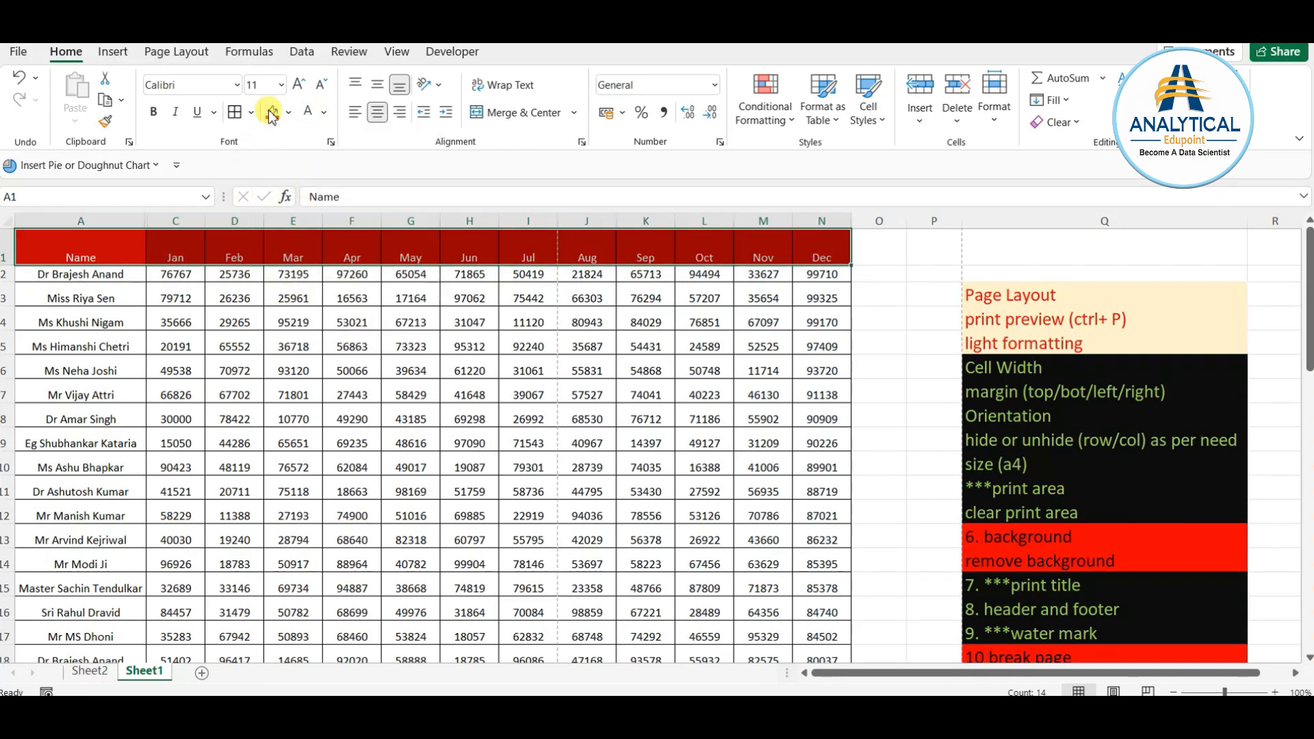
- Increase the font size of the header cells A1:N1 to 18 and align their text to the vertical middle
click(299, 85)
click(299, 85)
click(298, 85)
click(298, 85)
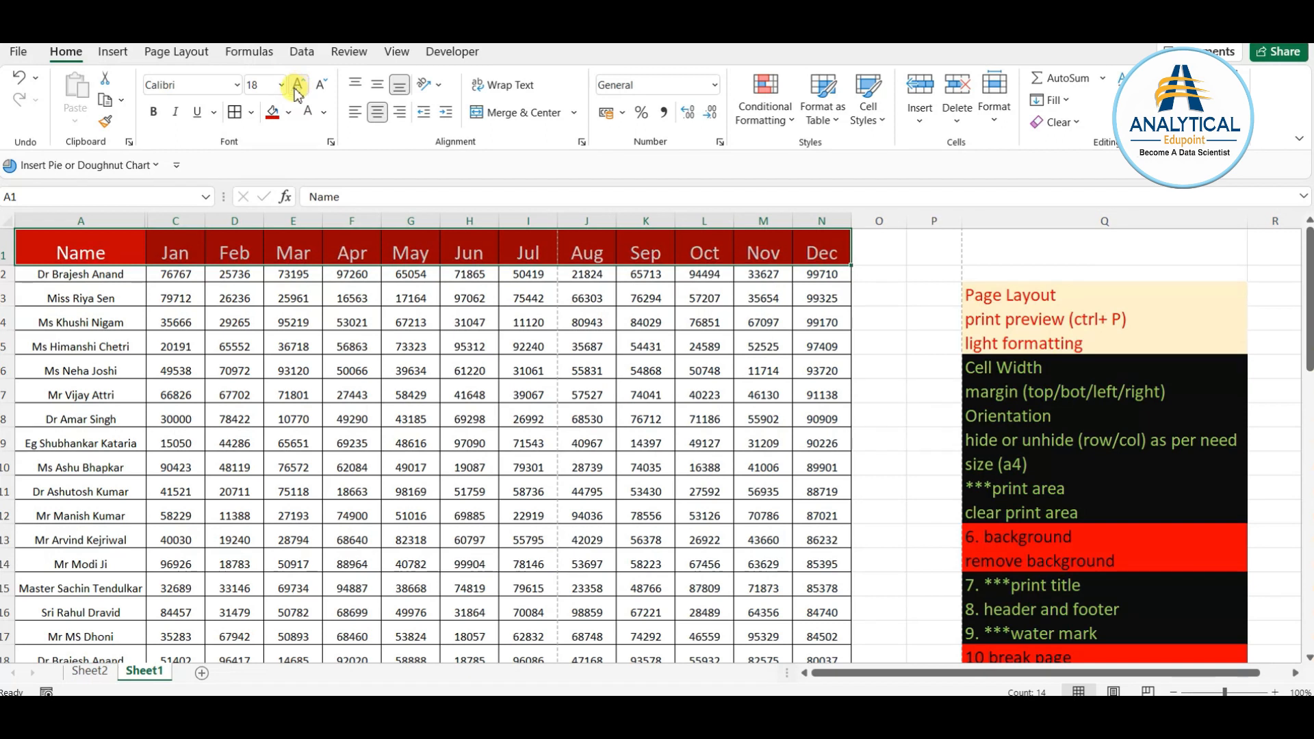
click(376, 86)
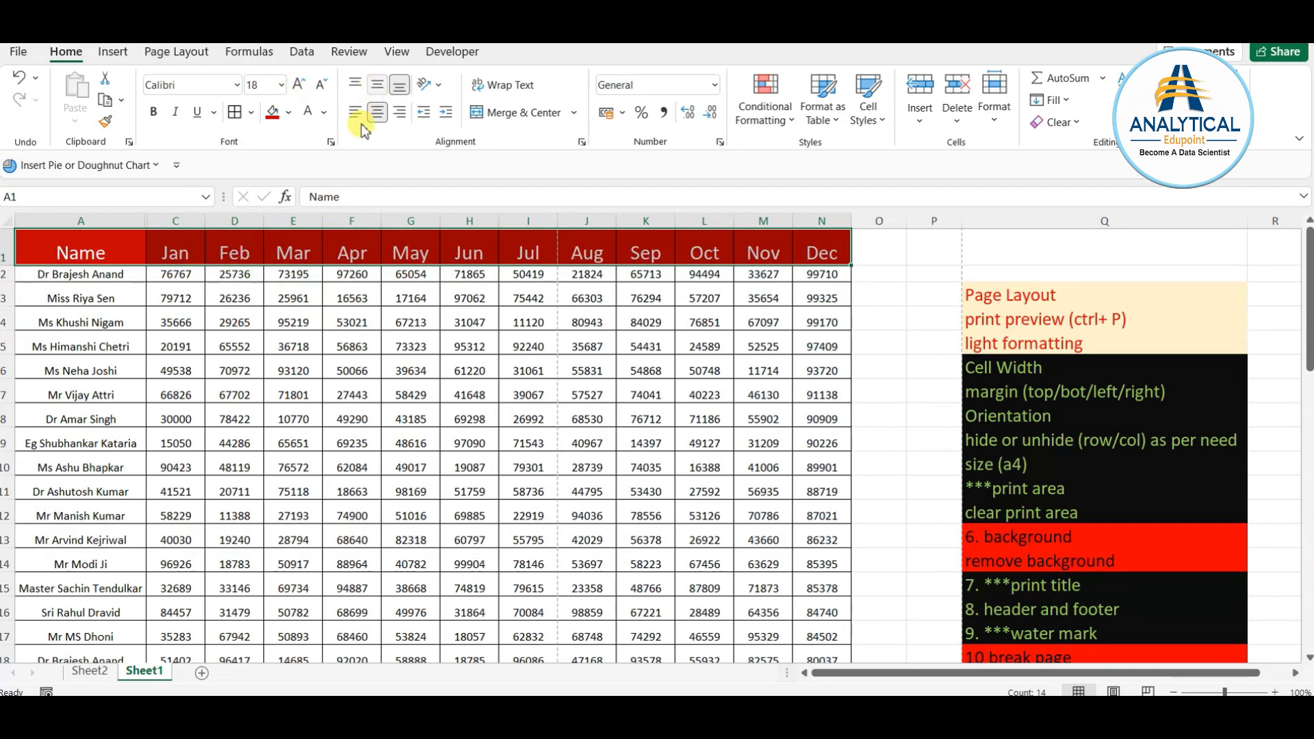
click(346, 366)
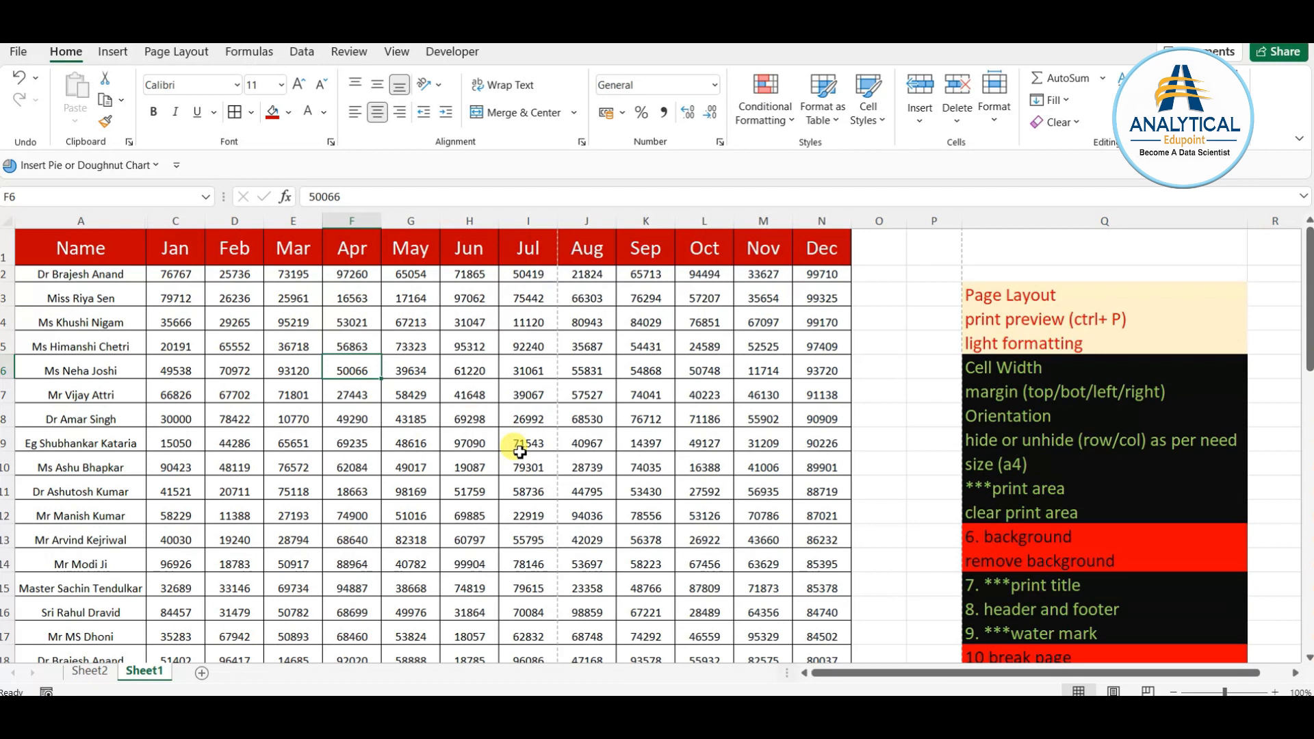
- Check how the formatted table looks in the print preview and return to the worksheet
key(ctrl+p)
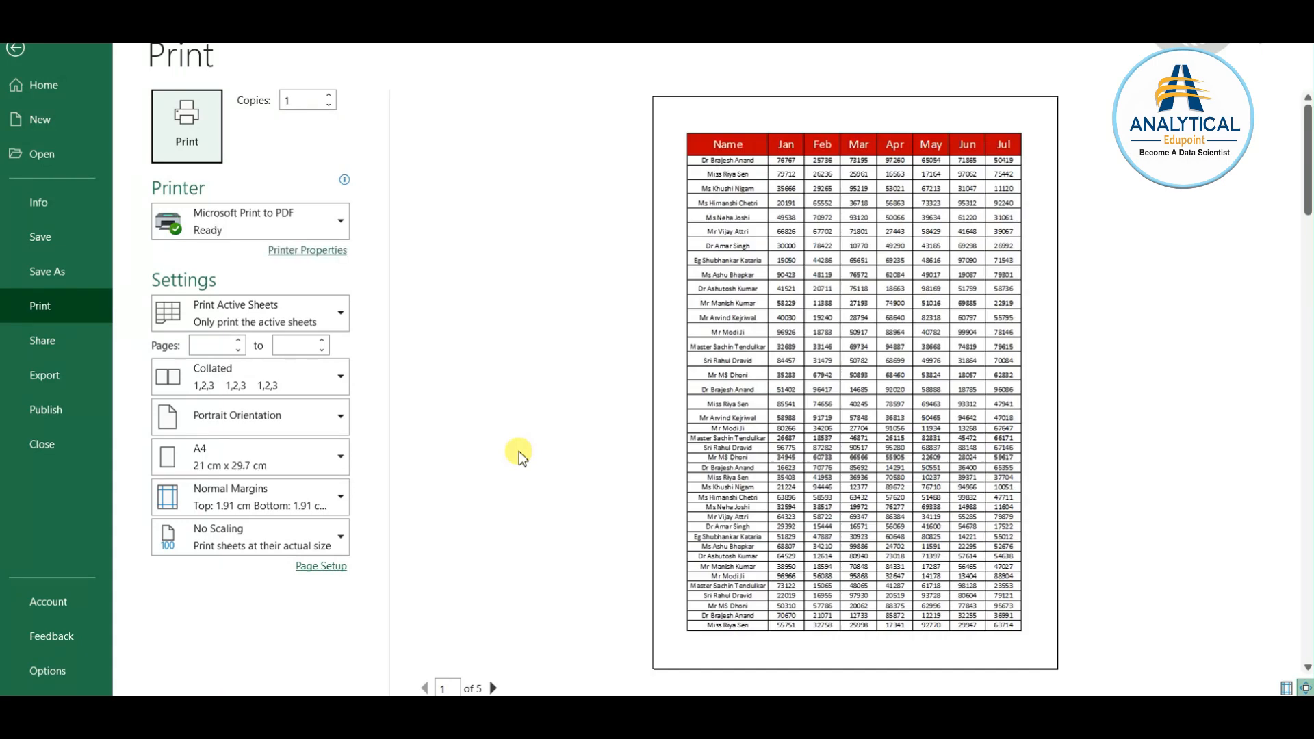
key(Escape)
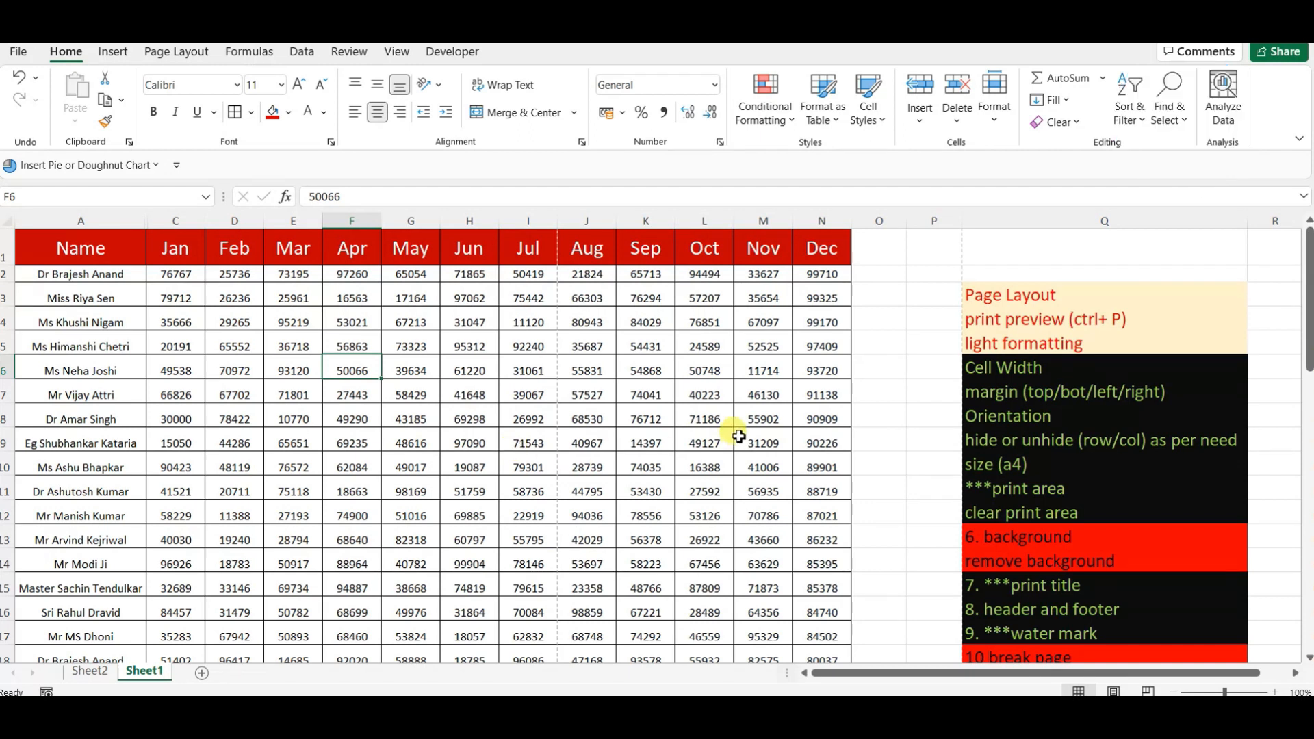
- Make the column widths uneven by narrowing the Feb, Apr and Jul columns and widening the Jun and Aug columns
drag(264, 220, 239, 227)
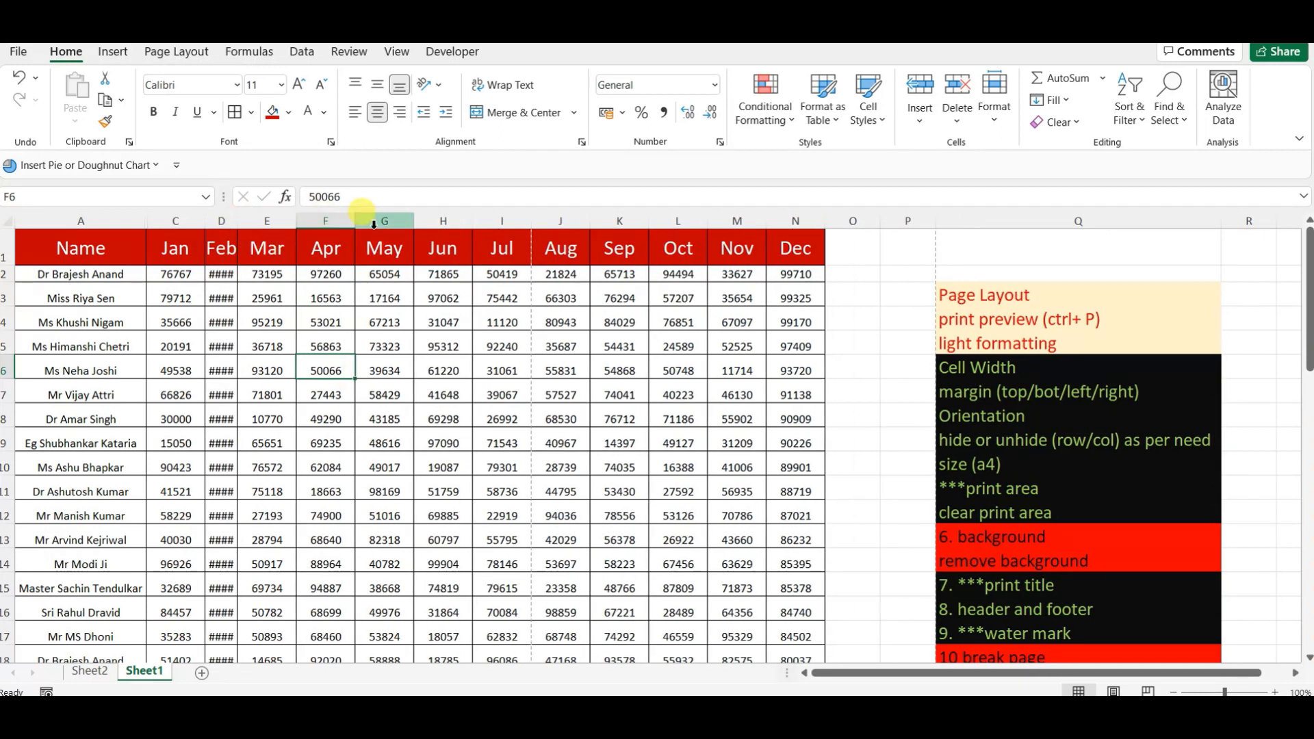
mouse_move(356, 220)
mouse_down()
mouse_move(316, 228)
mouse_move(332, 220)
mouse_up()
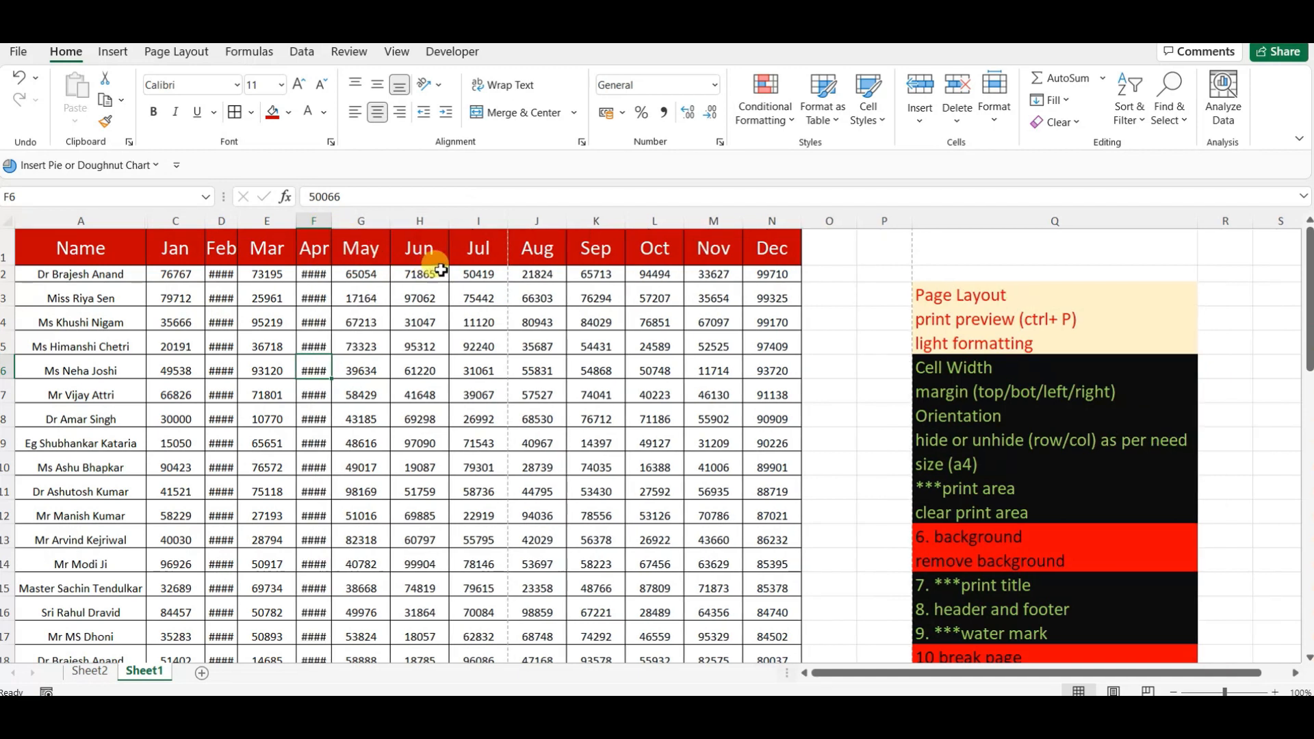
drag(449, 220, 538, 220)
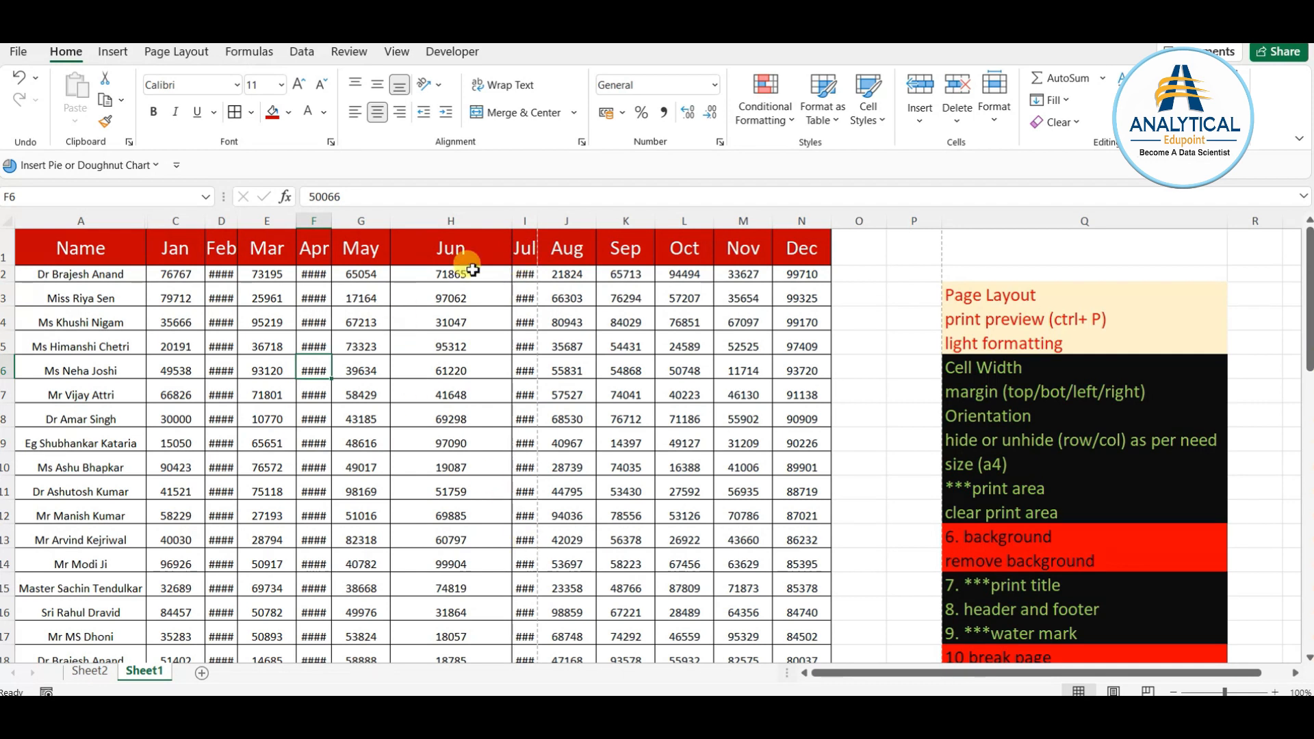
drag(597, 221, 747, 220)
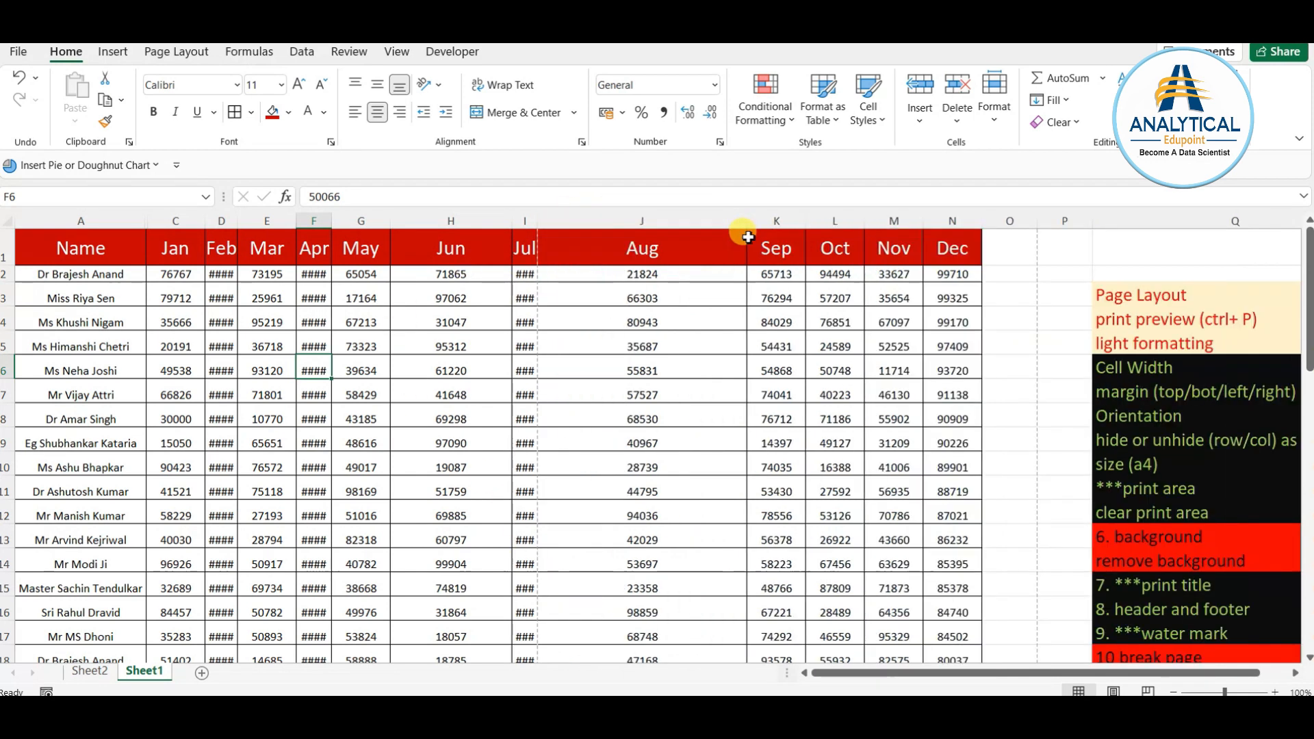
click(218, 540)
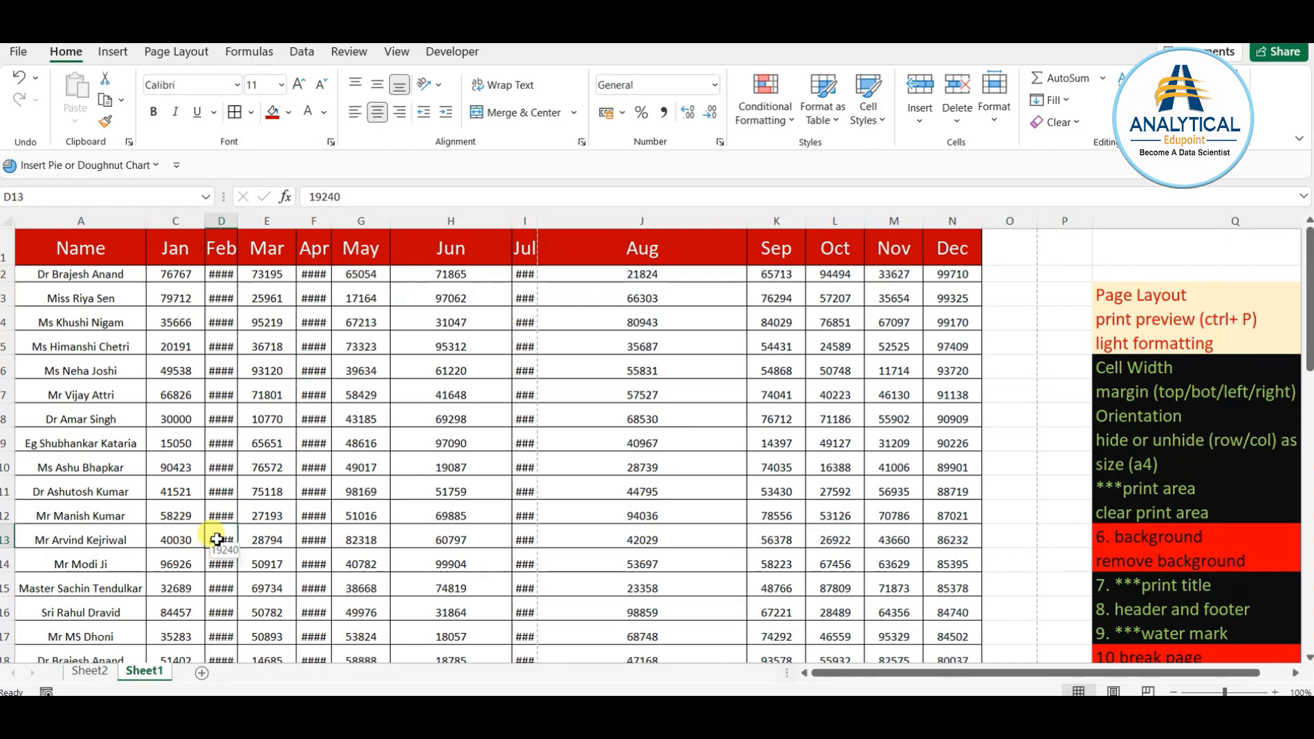
- Mark the "Cell Width" checklist cell Q6 with a dark red fill and white font, and return to the start of the table
click(1108, 370)
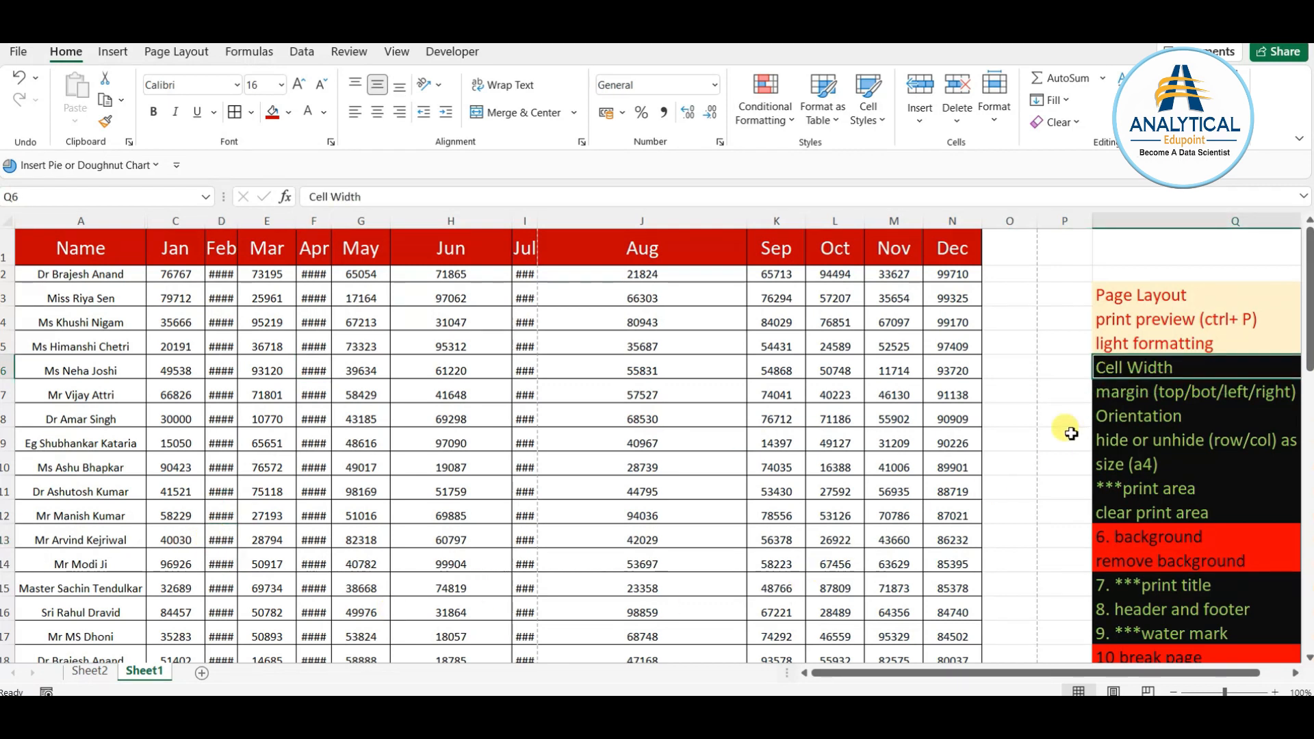
click(272, 111)
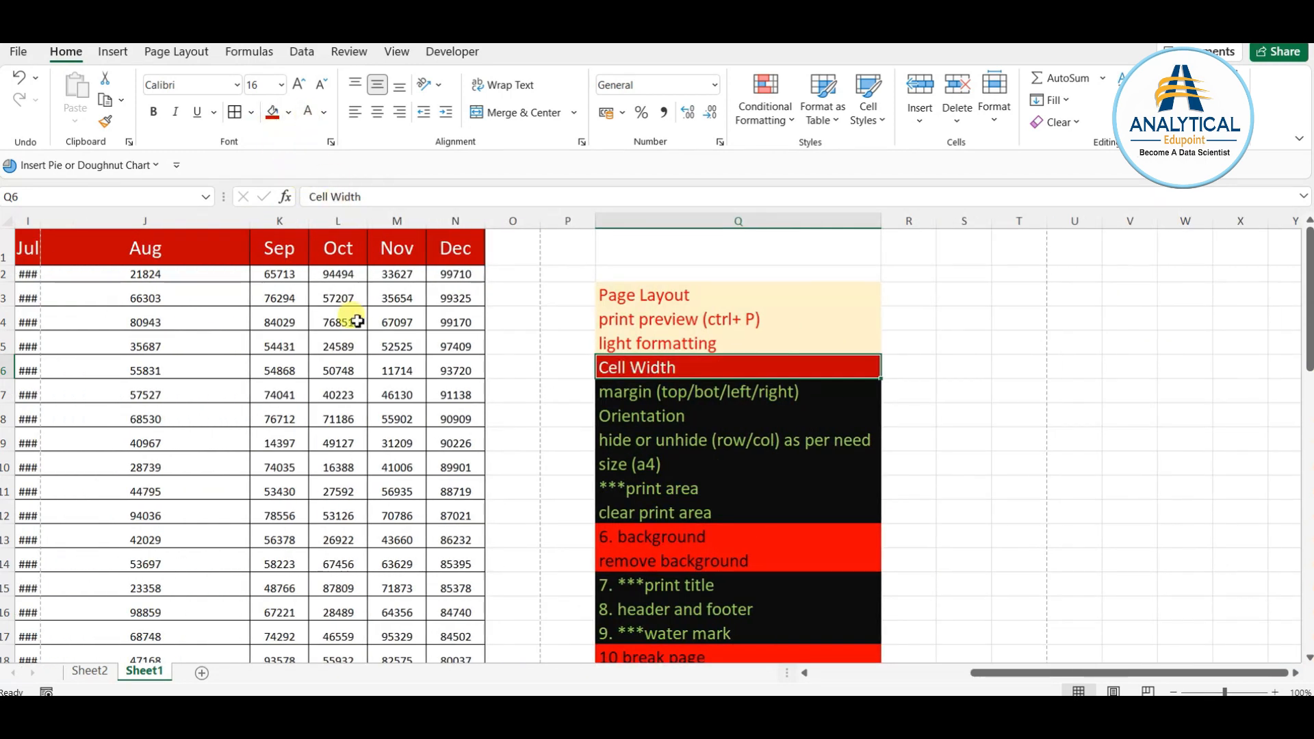
click(342, 394)
key(Home)
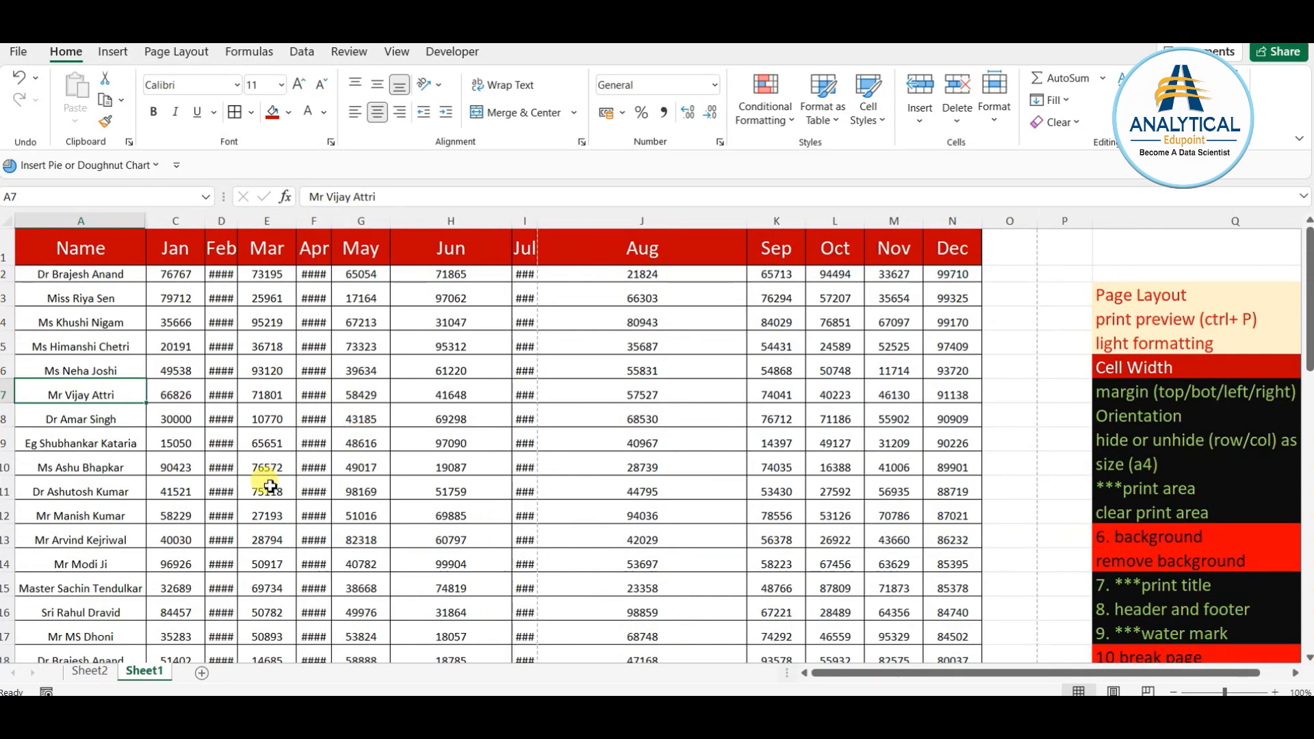
- Widen the Jan, Feb, Mar and Apr columns individually so that their values can be read
drag(205, 228, 274, 225)
drag(291, 223, 446, 221)
click(350, 442)
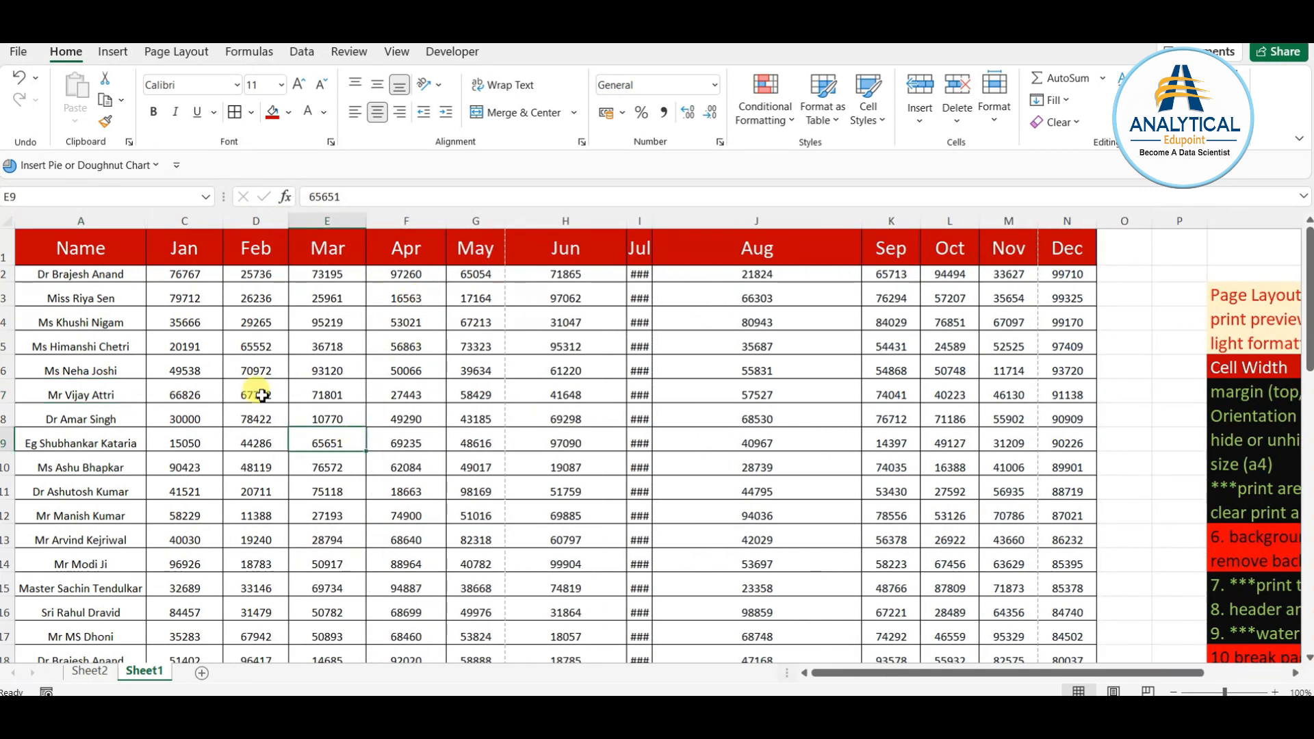
- Select the month columns C to N and resize them all to one equal width that fits their values
drag(172, 221, 1036, 290)
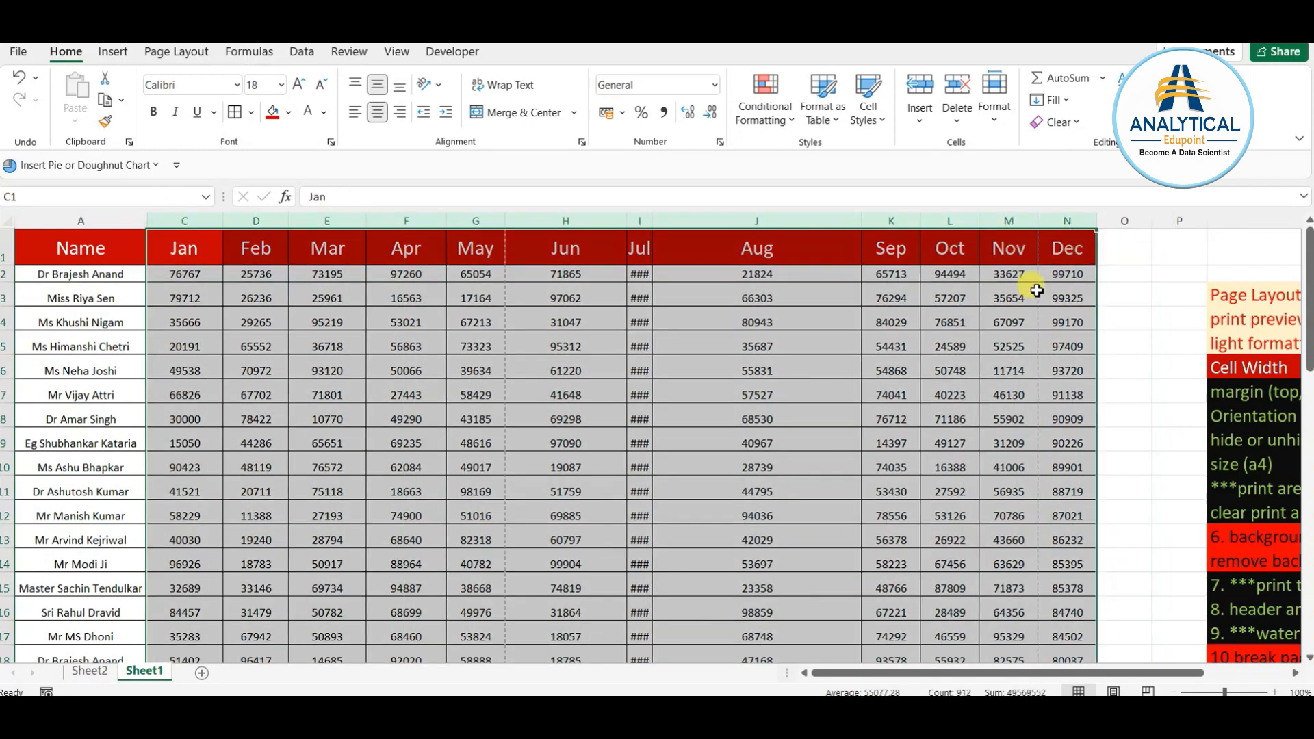
drag(225, 220, 216, 223)
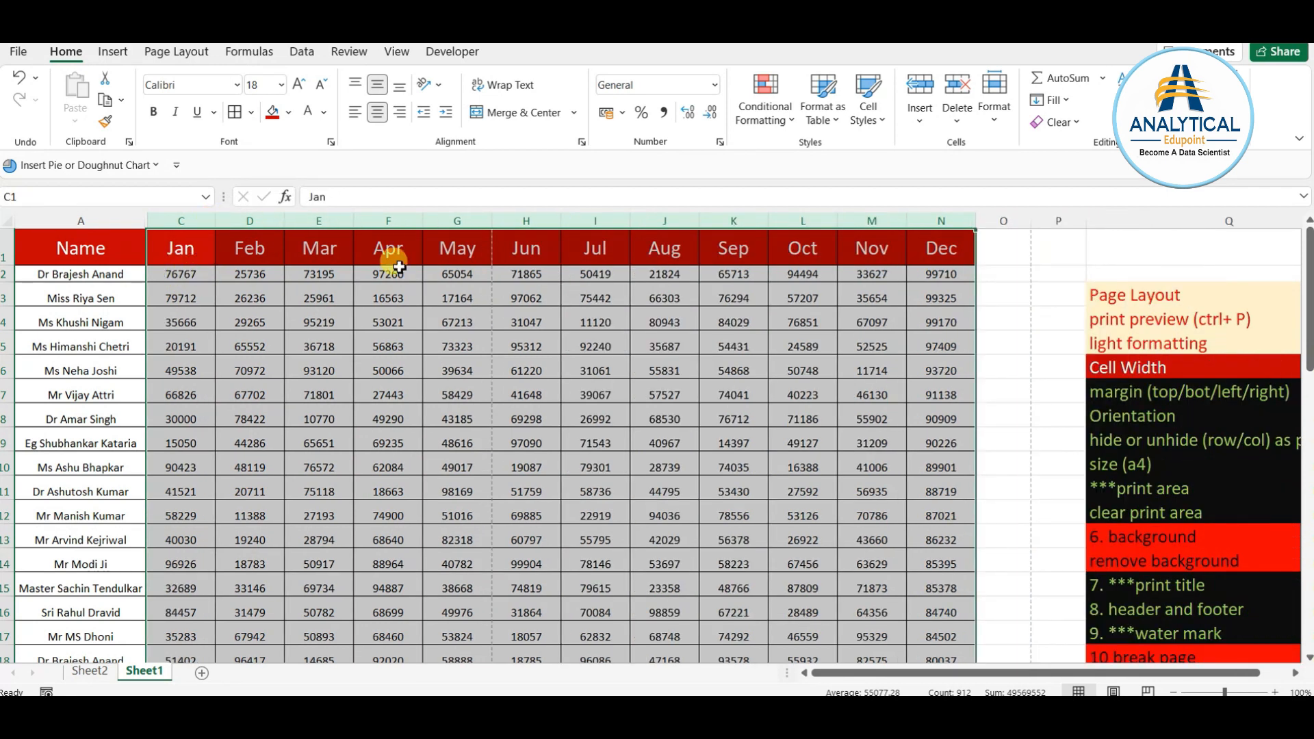
click(600, 470)
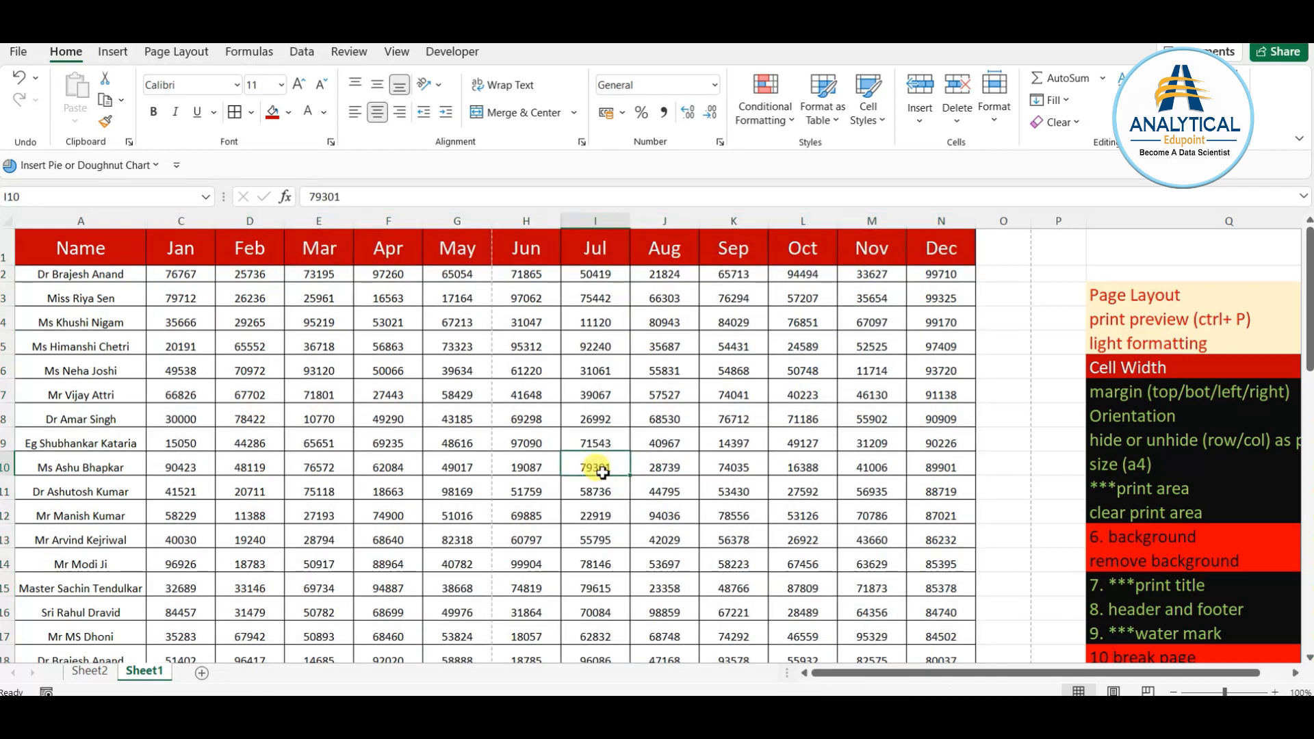
- Give the "margin (top/bot/left/right)" checklist cell Q7 the same dark red fill and white font as Q6, and return to column A
click(1135, 369)
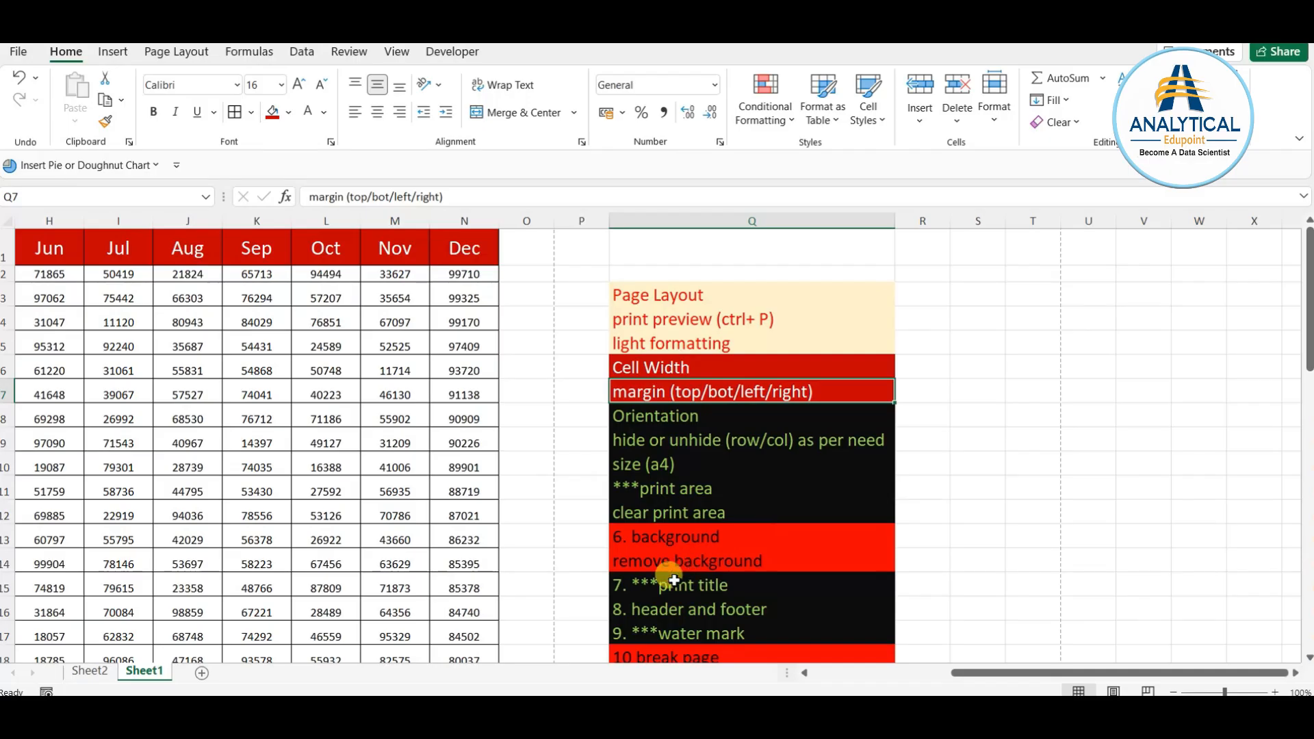
click(521, 533)
click(458, 533)
key(Left)
key(Left)
key(Left)
key(Left)
key(Left)
key(Left)
key(Left)
key(Left)
key(Left)
key(Left)
key(Left)
key(Left)
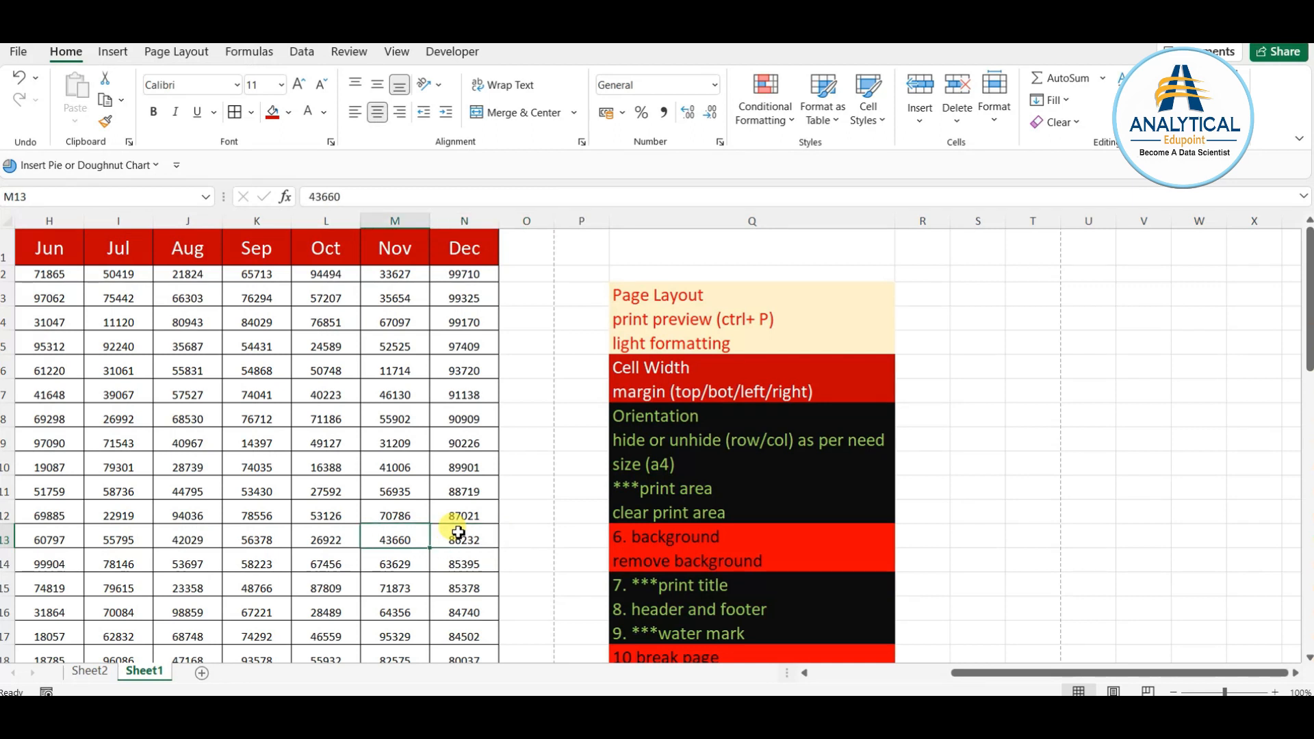
- Check in the print preview which month columns fit on the first page with the equal column widths
key(ctrl+p)
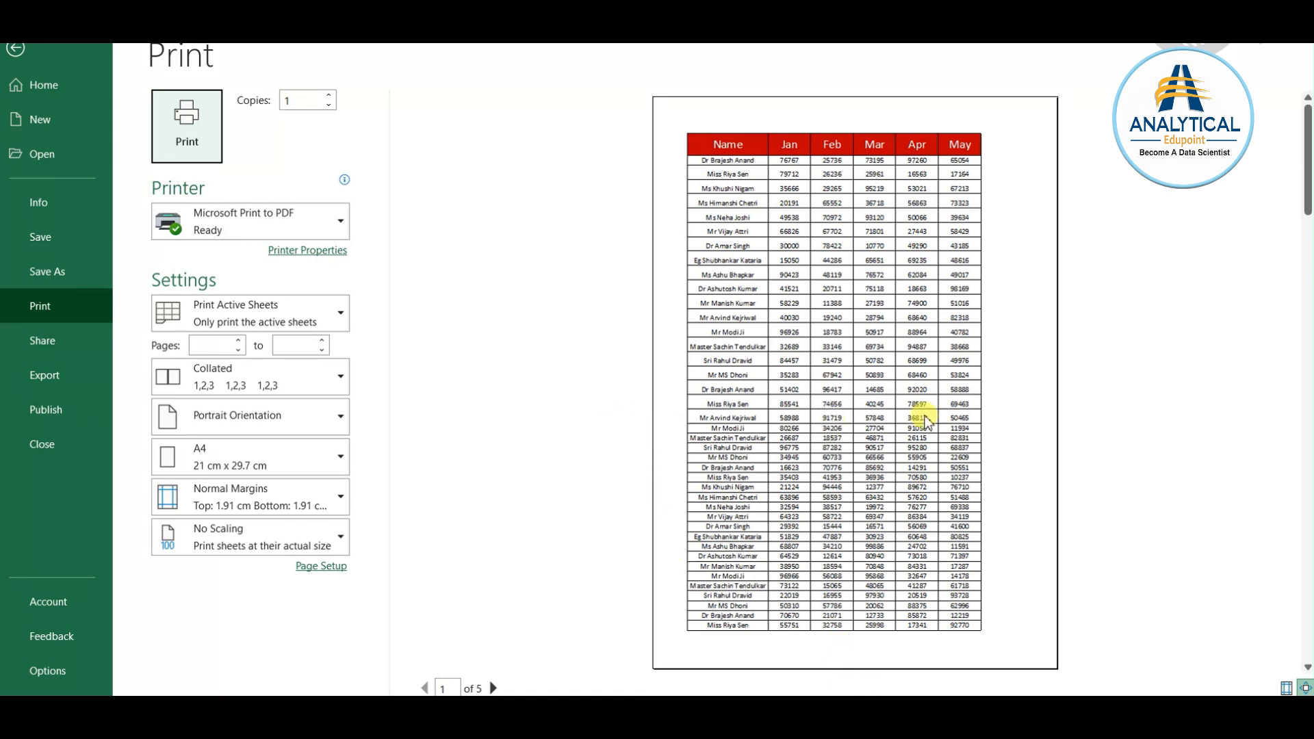
key(Escape)
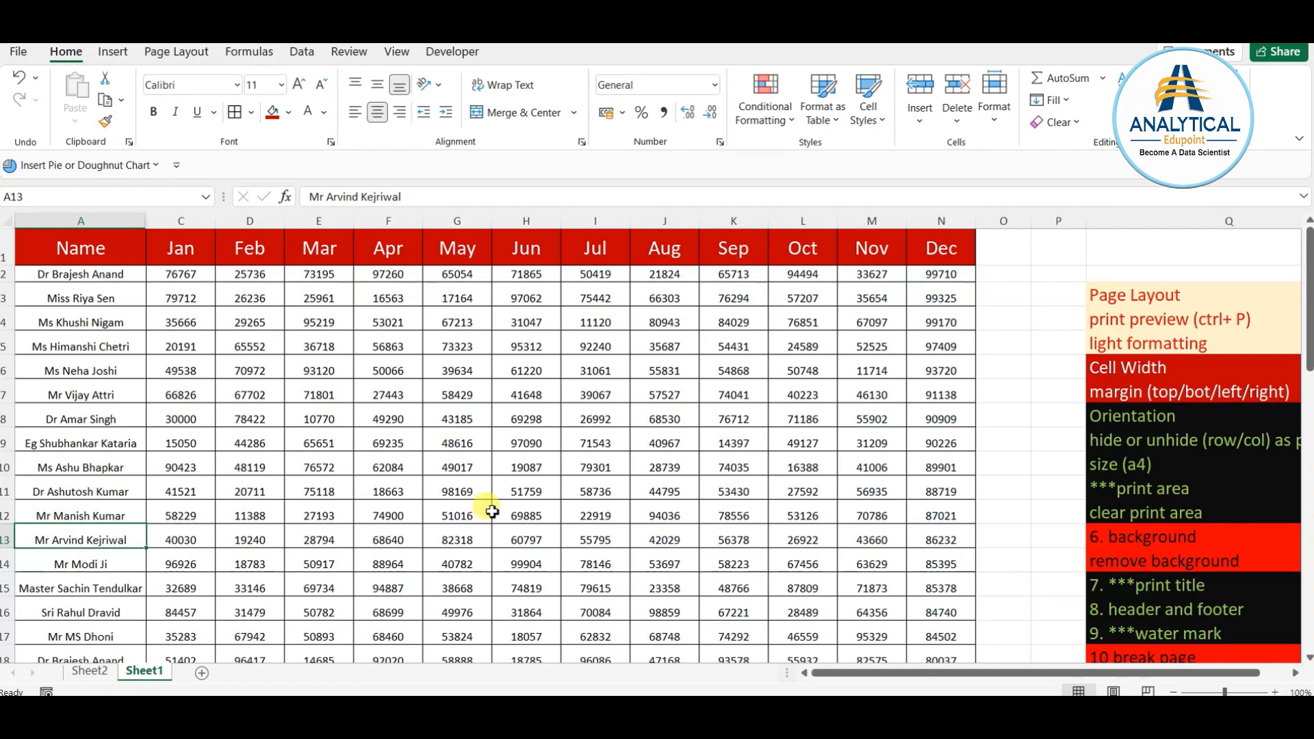
- Set the sheet's right page margin to 0 through the custom margins settings and apply it
click(167, 54)
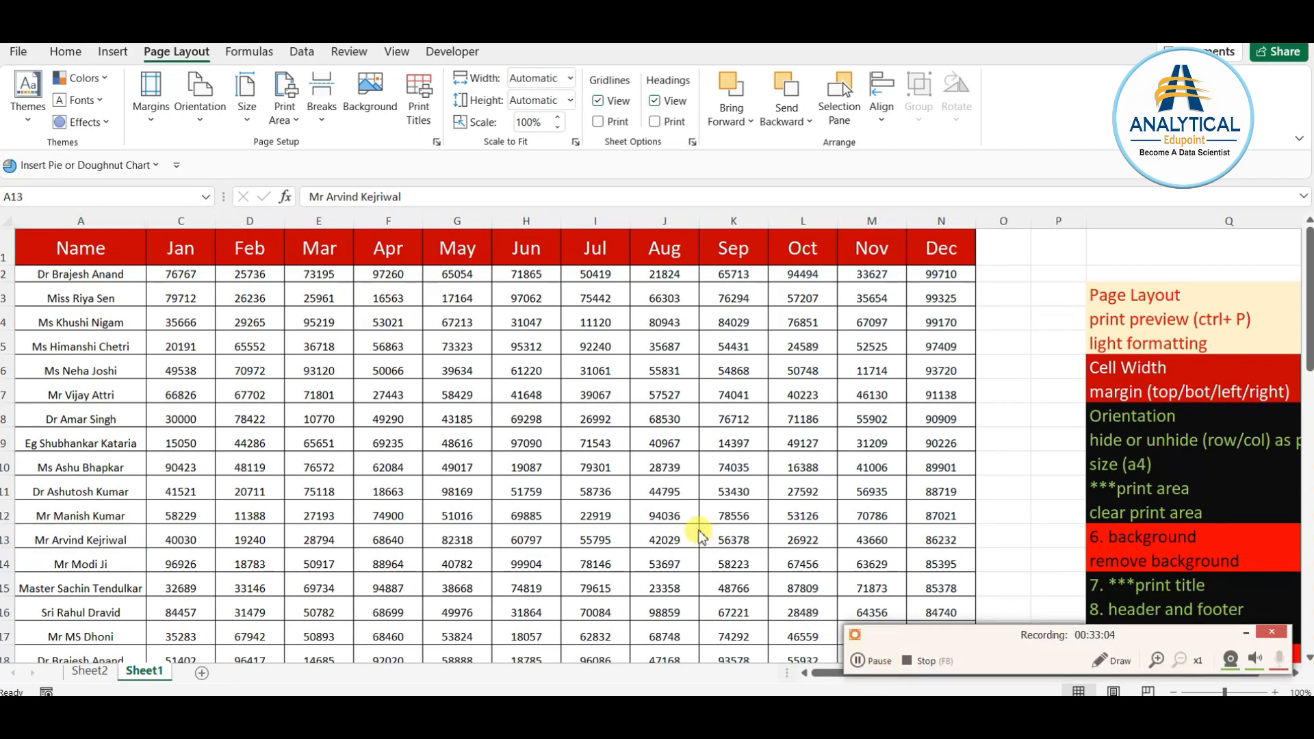
click(479, 442)
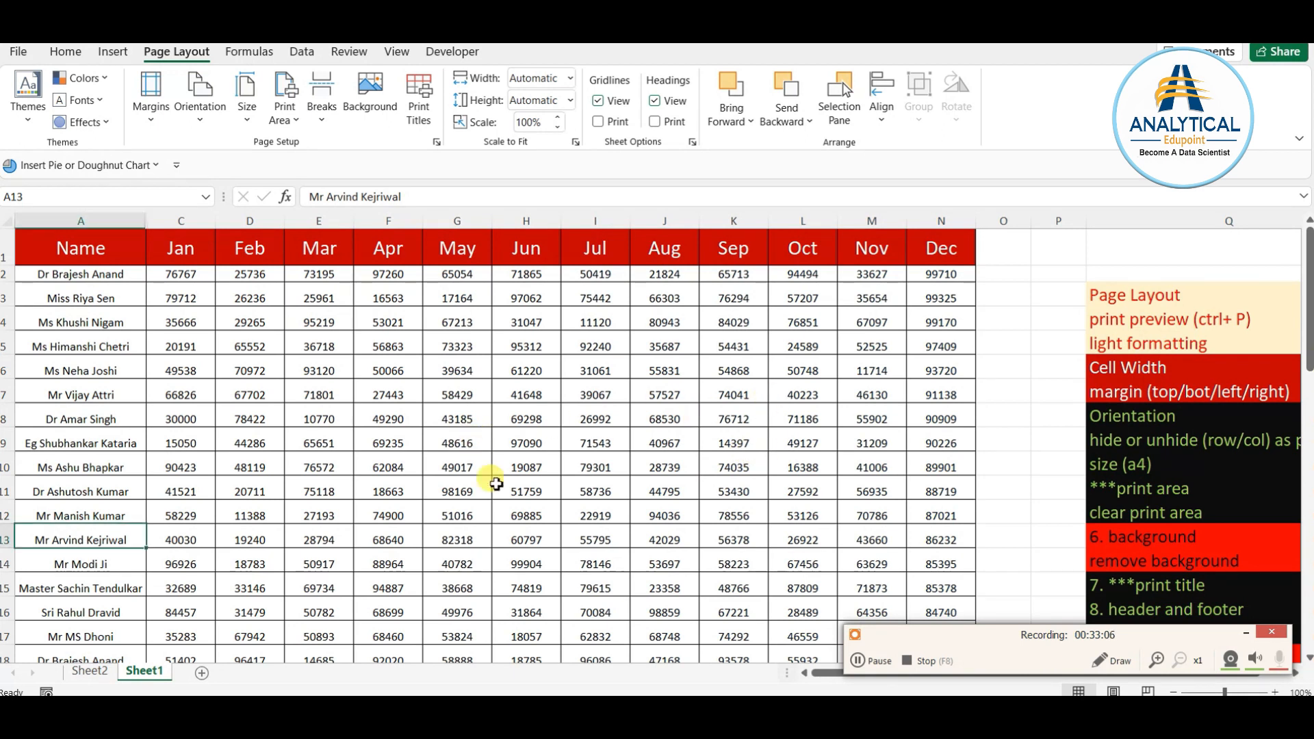
click(1244, 640)
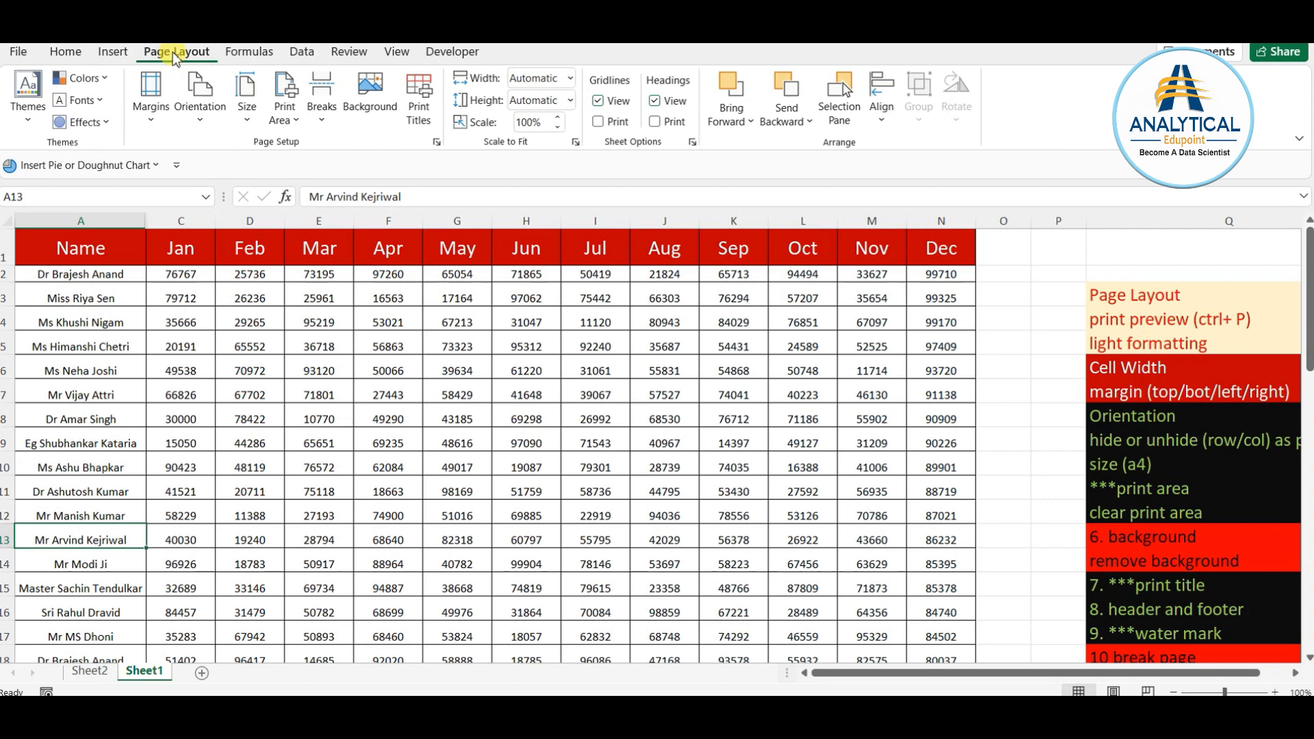
click(155, 121)
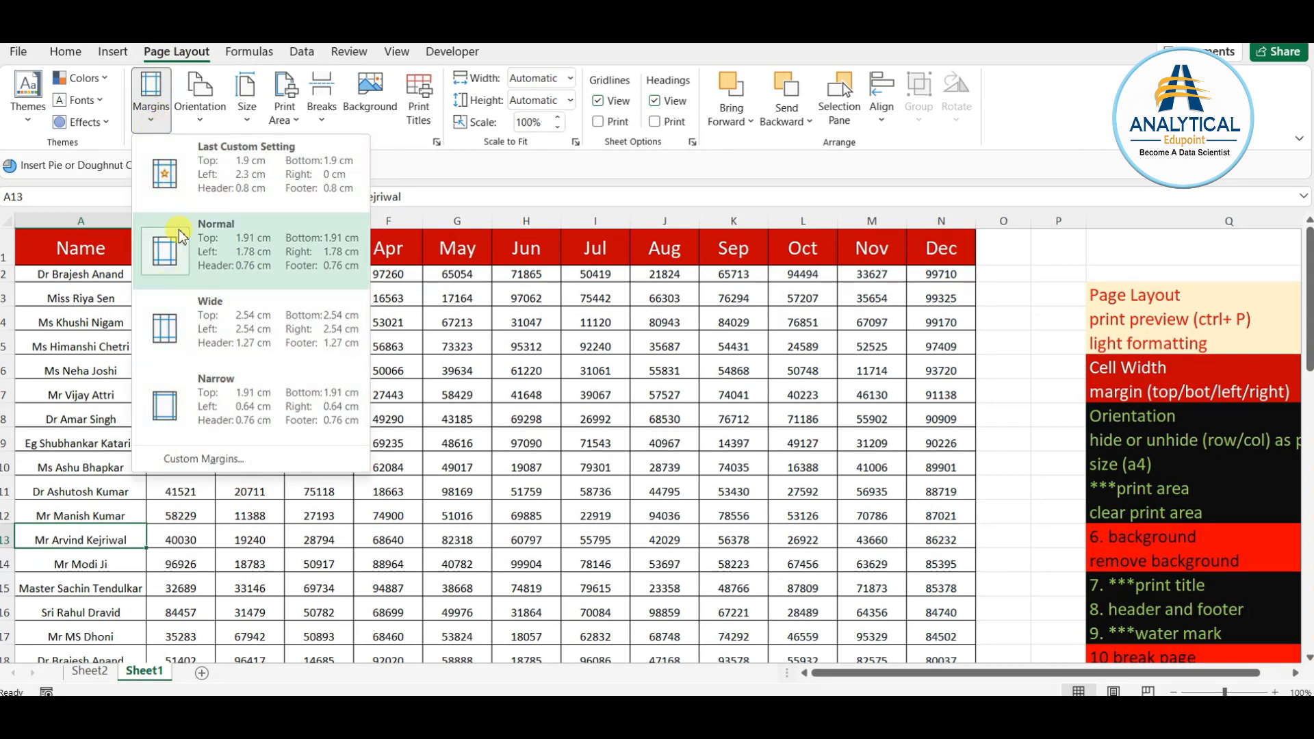
click(225, 463)
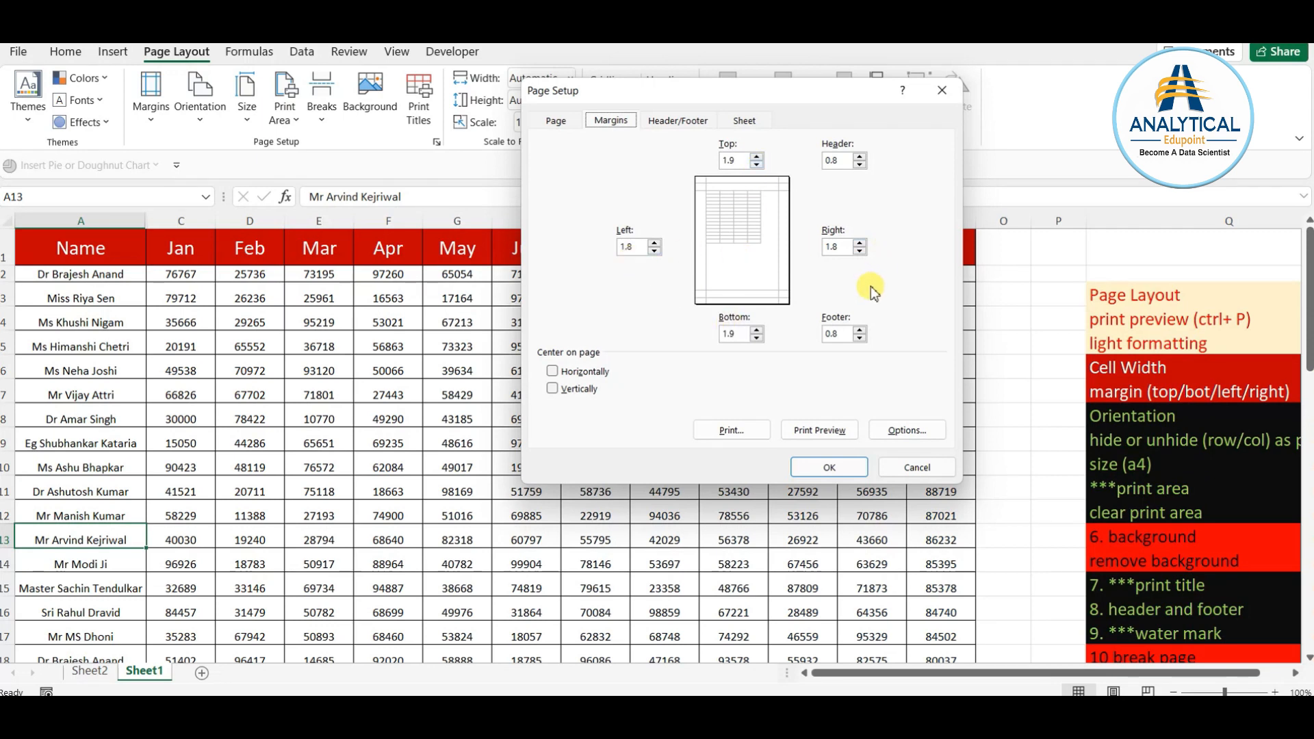
click(858, 250)
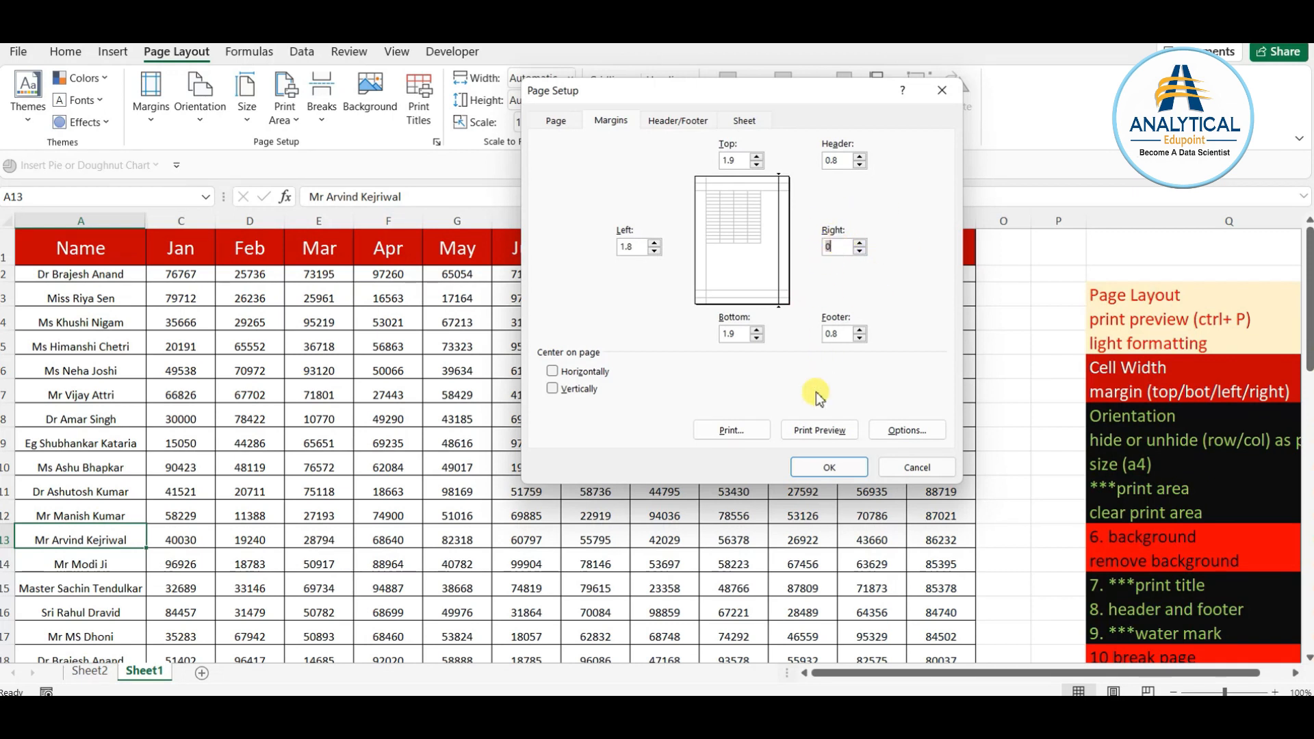
click(814, 469)
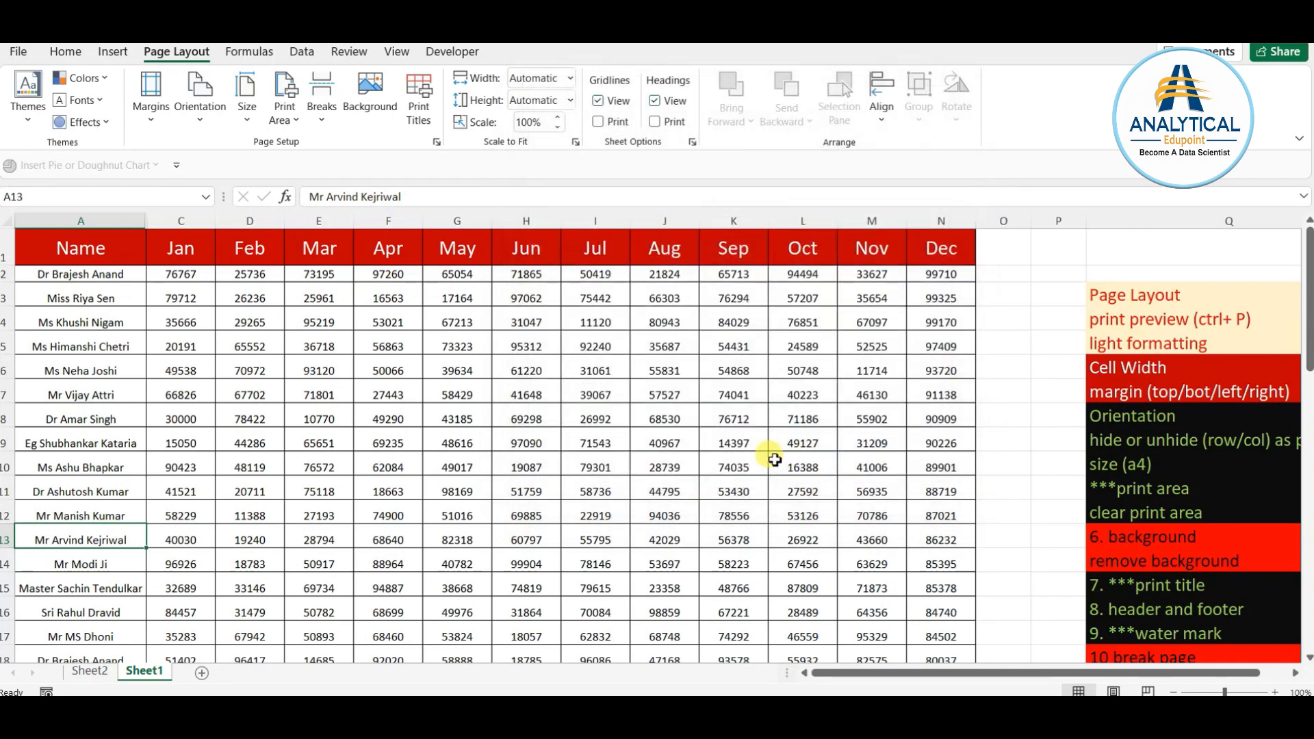
- Check the effect of the new right margin in the print preview and return to the Jul header cell
click(17, 53)
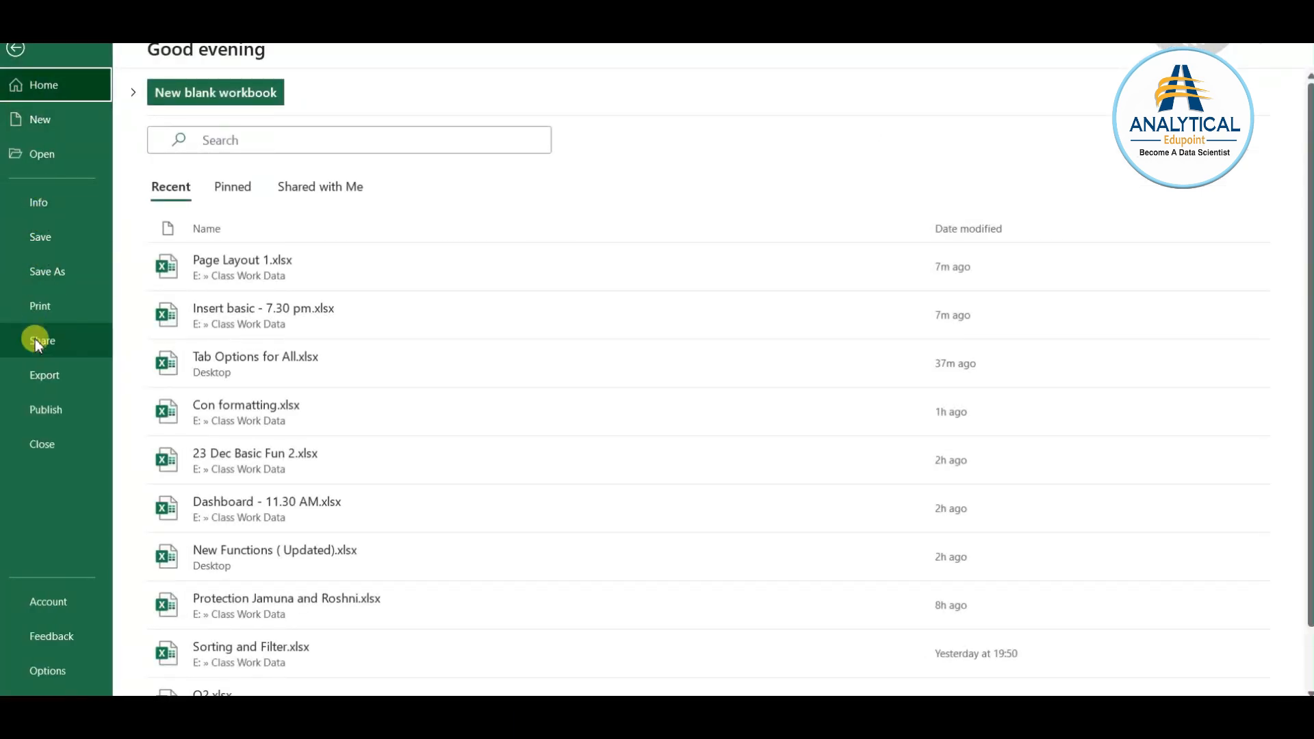
click(41, 308)
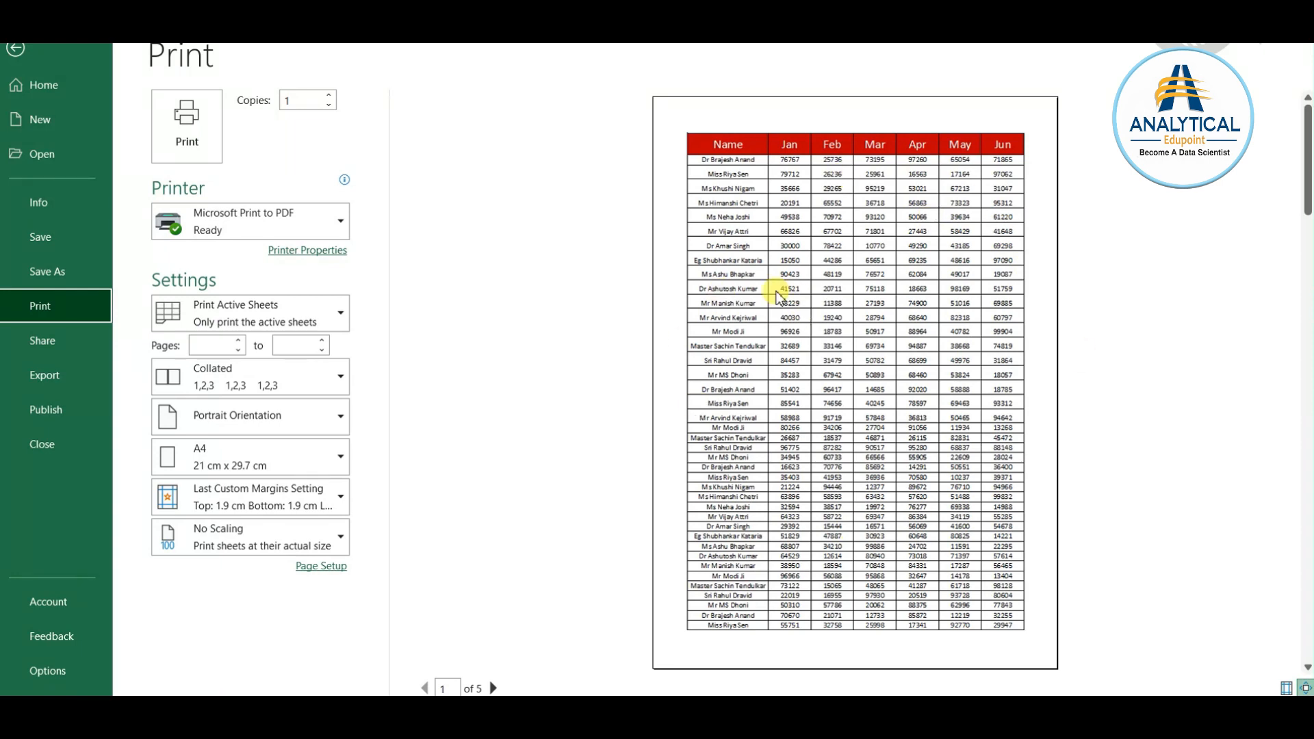
key(Escape)
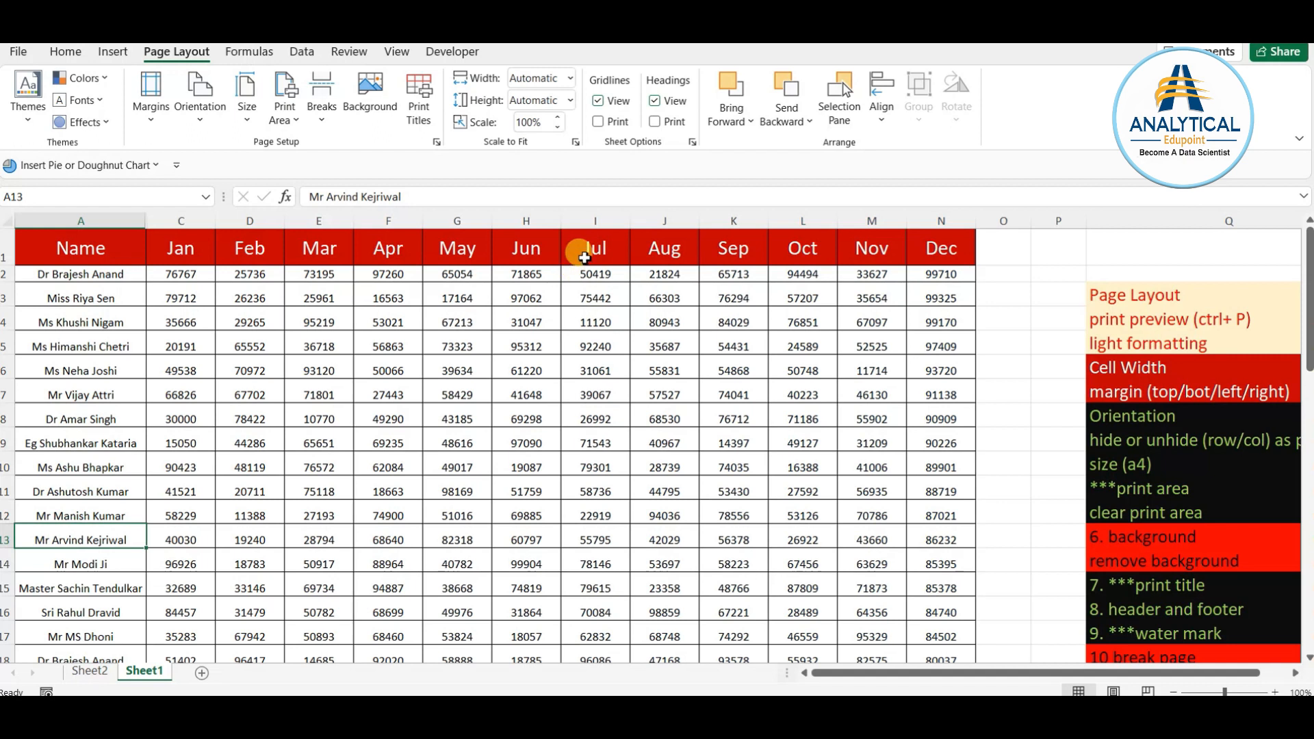
click(582, 252)
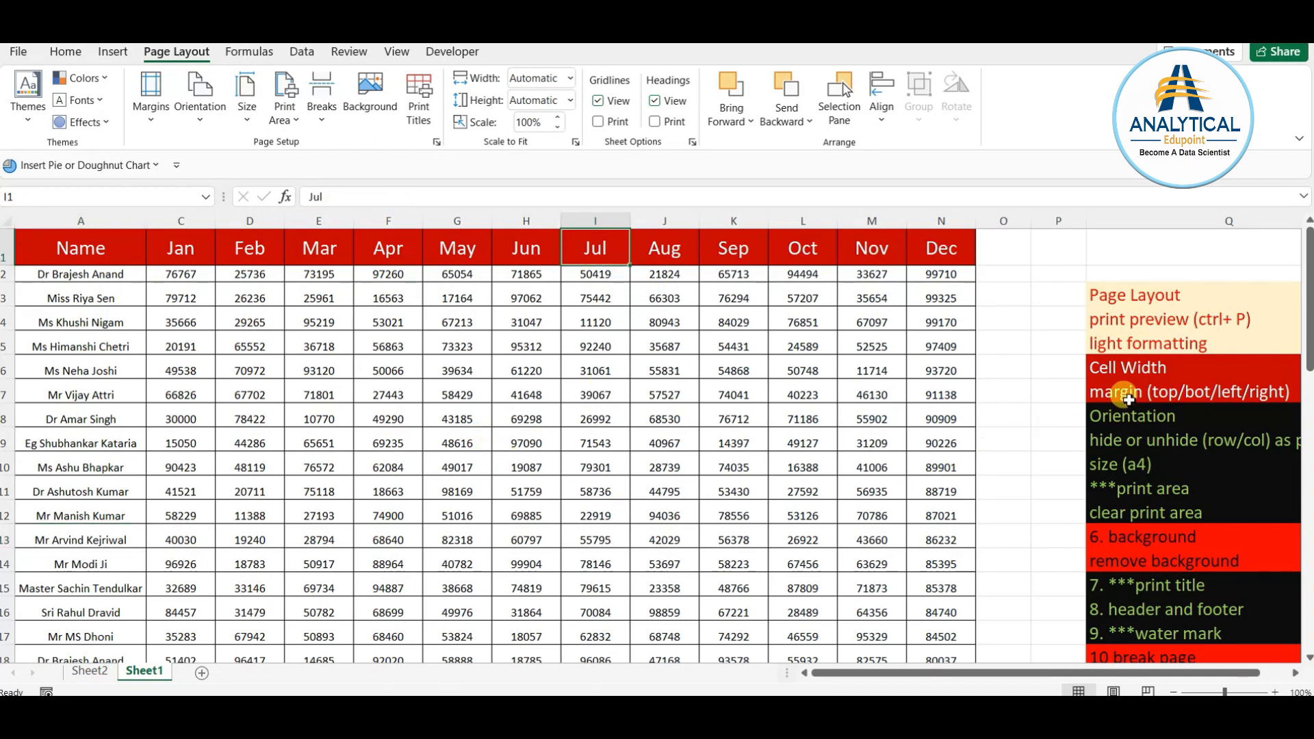
- Go over the margin and Orientation checklist entries and review the available margin presets without applying one
click(1122, 395)
click(1121, 415)
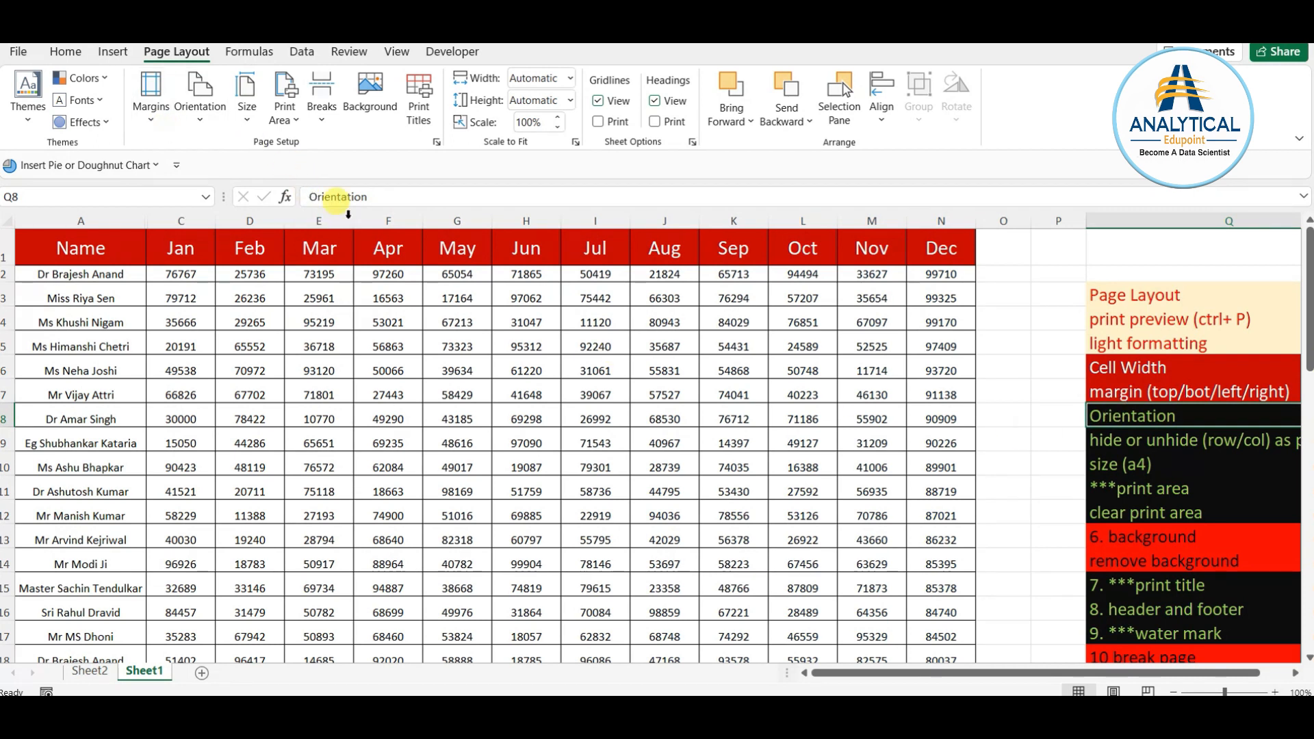
click(1174, 387)
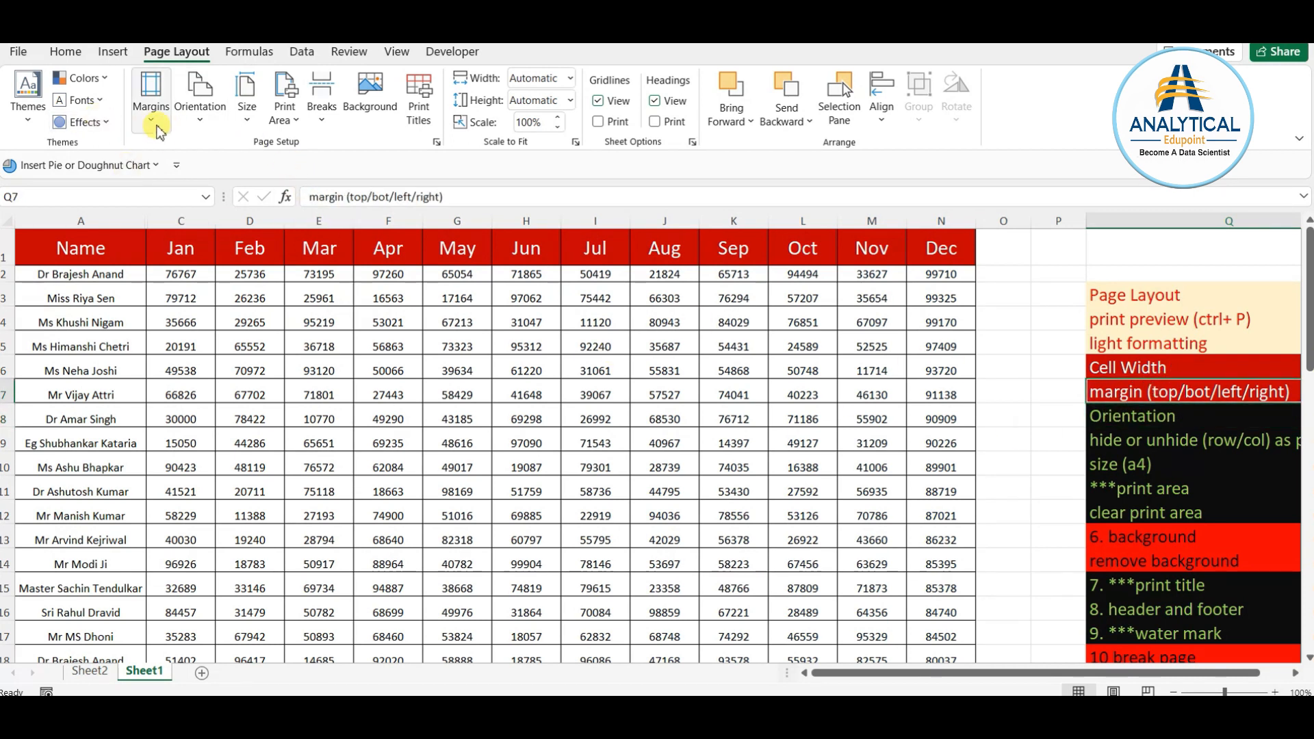
click(151, 108)
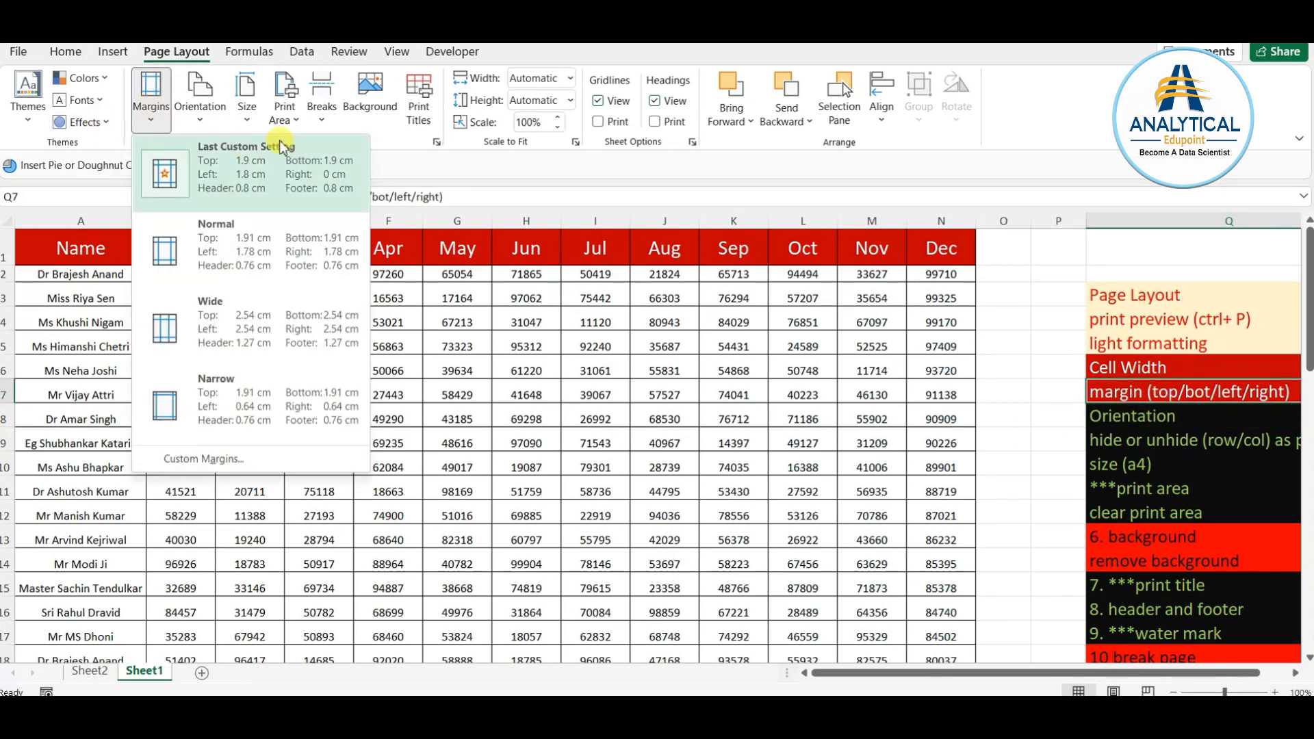
click(1147, 420)
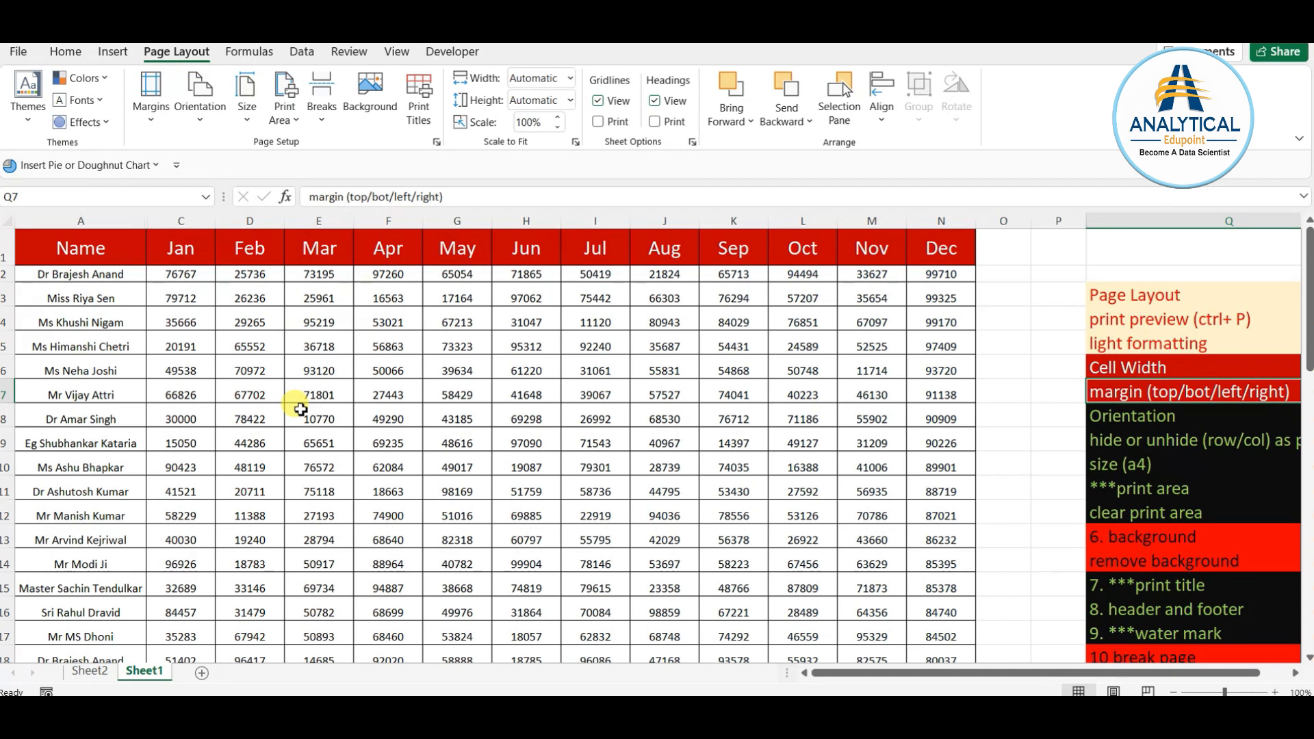
- Change the page orientation to Landscape and open the print preview of the sheet
click(319, 419)
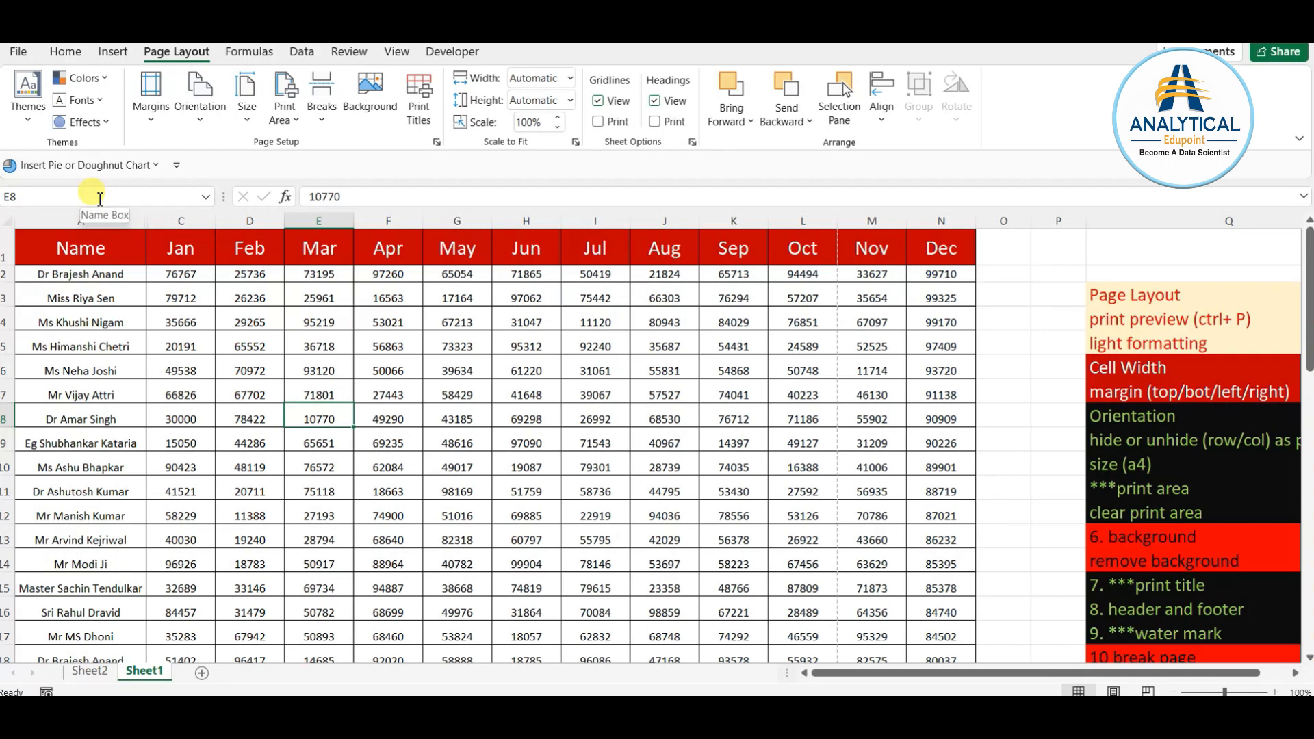
key(ctrl+p)
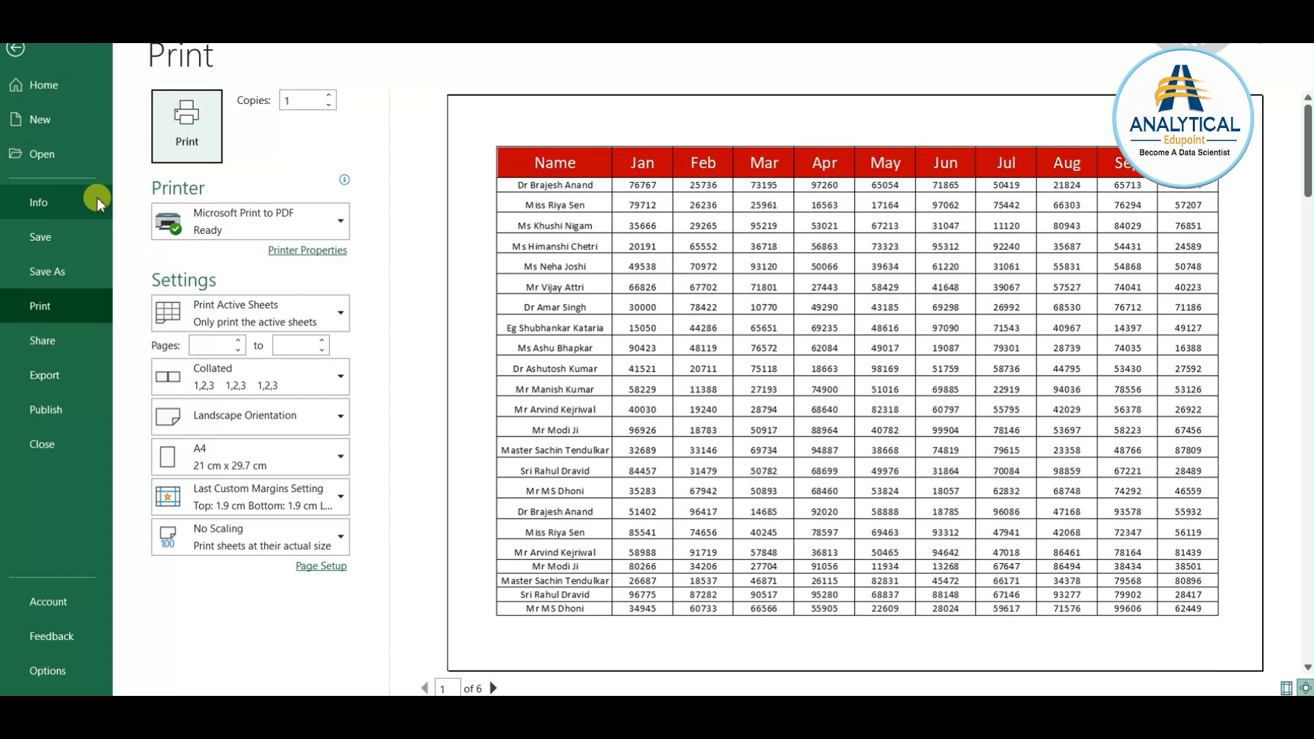
- Leave the print preview and copy the margin checklist entry's formatting onto the Orientation entry
key(Escape)
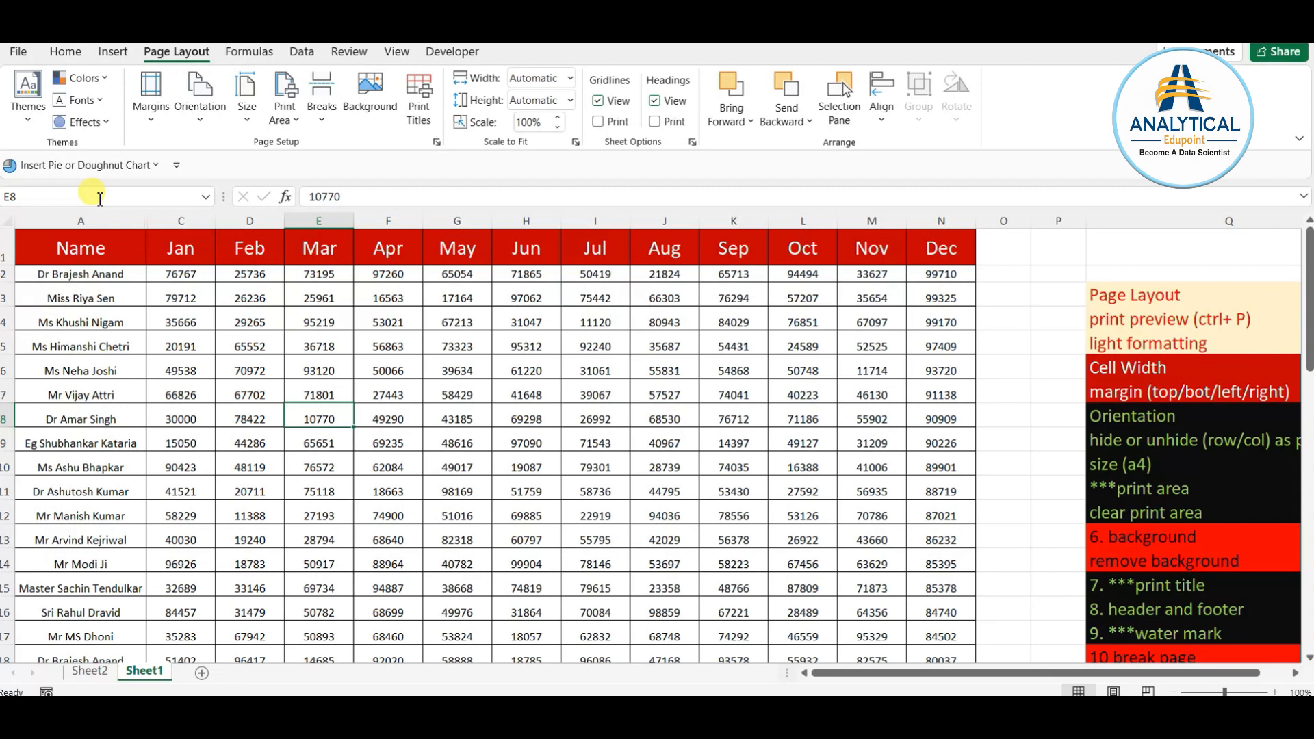
click(1127, 418)
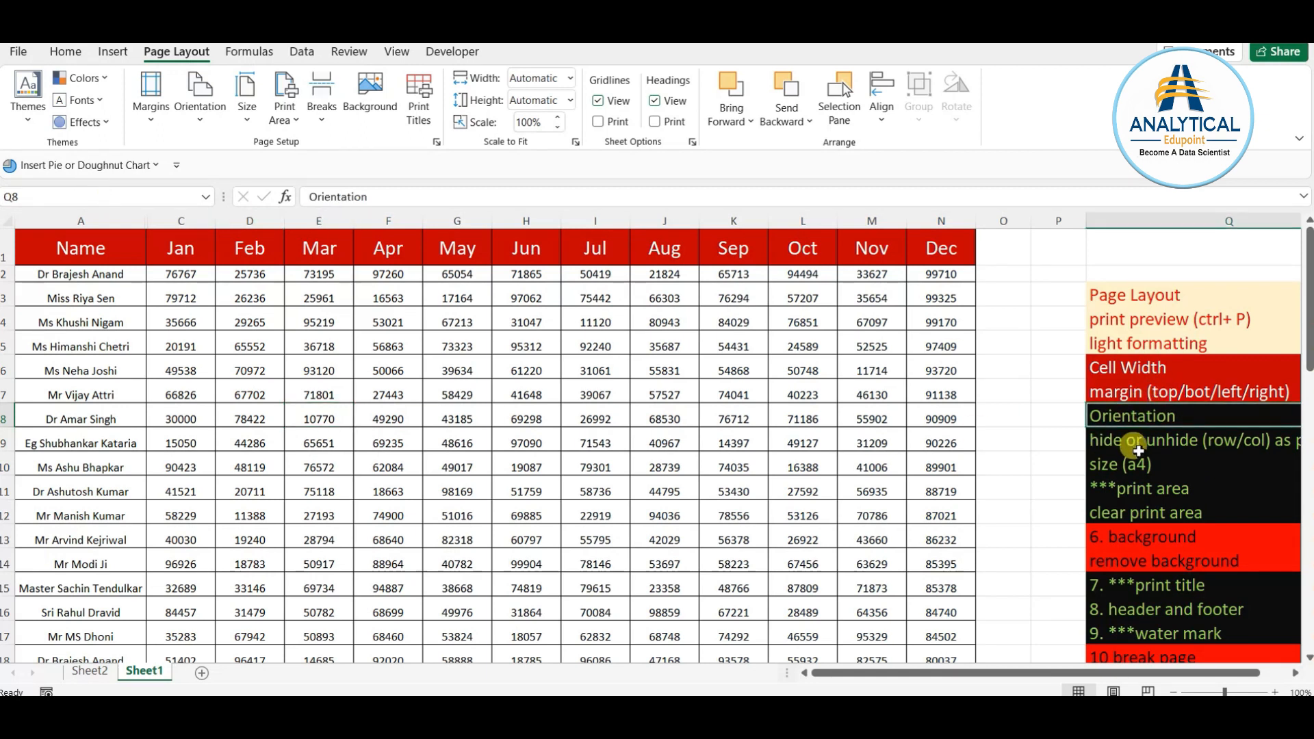
click(1115, 393)
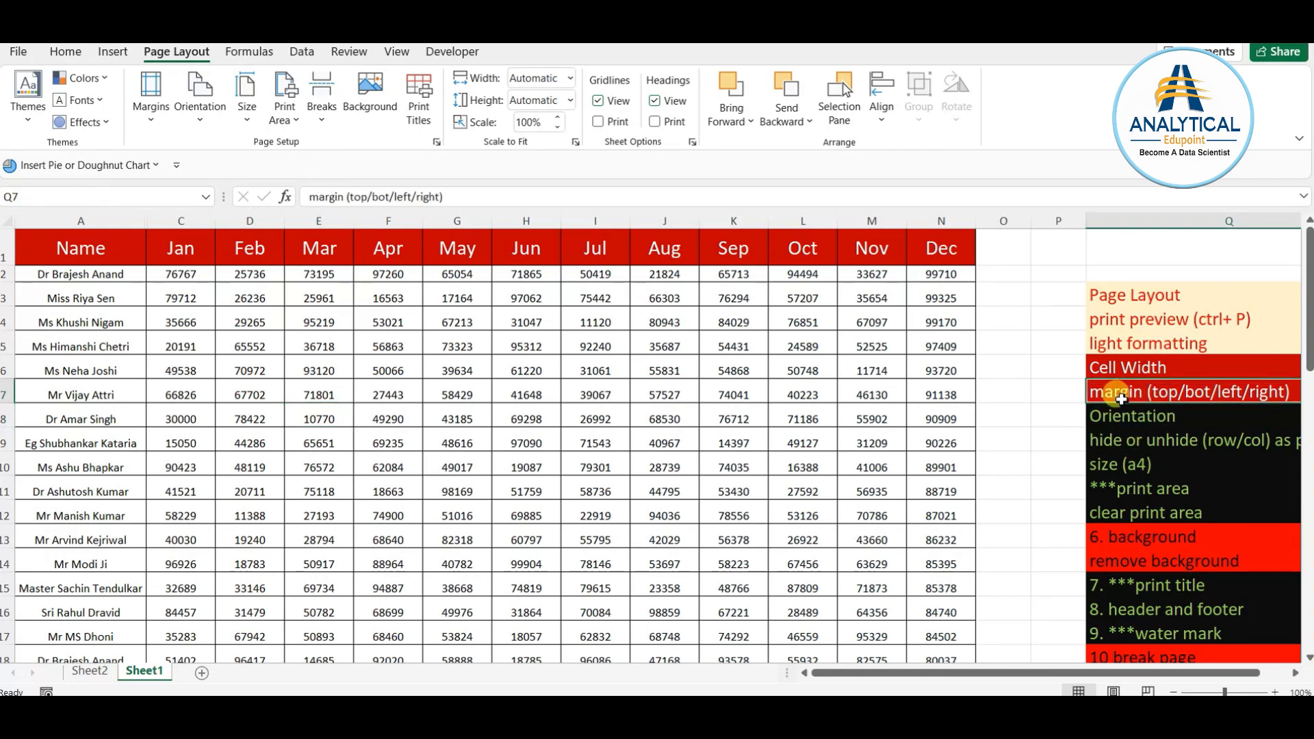
click(65, 52)
click(105, 121)
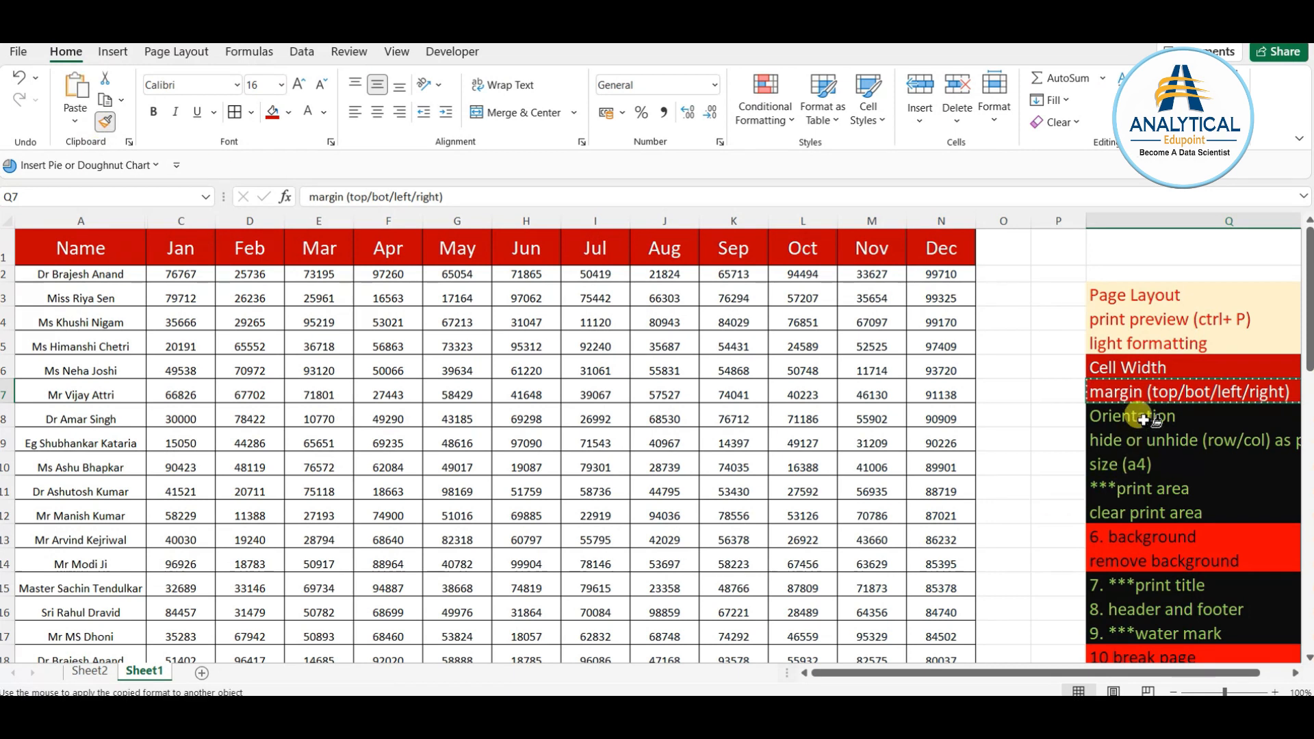
click(1143, 419)
scroll(1139, 418, right, 5)
click(661, 367)
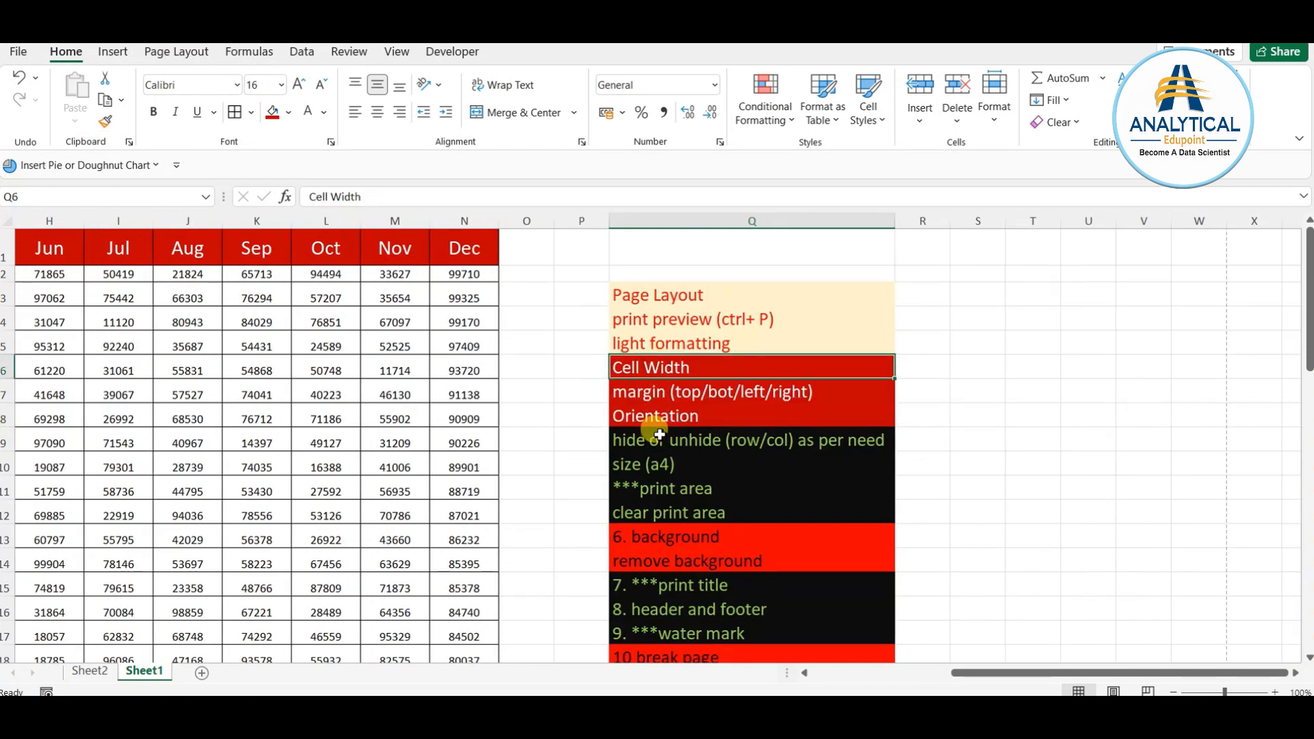
- Narrow the Jan to Dec columns together to a uniform smaller width and check the result in the print preview
drag(956, 673, 782, 674)
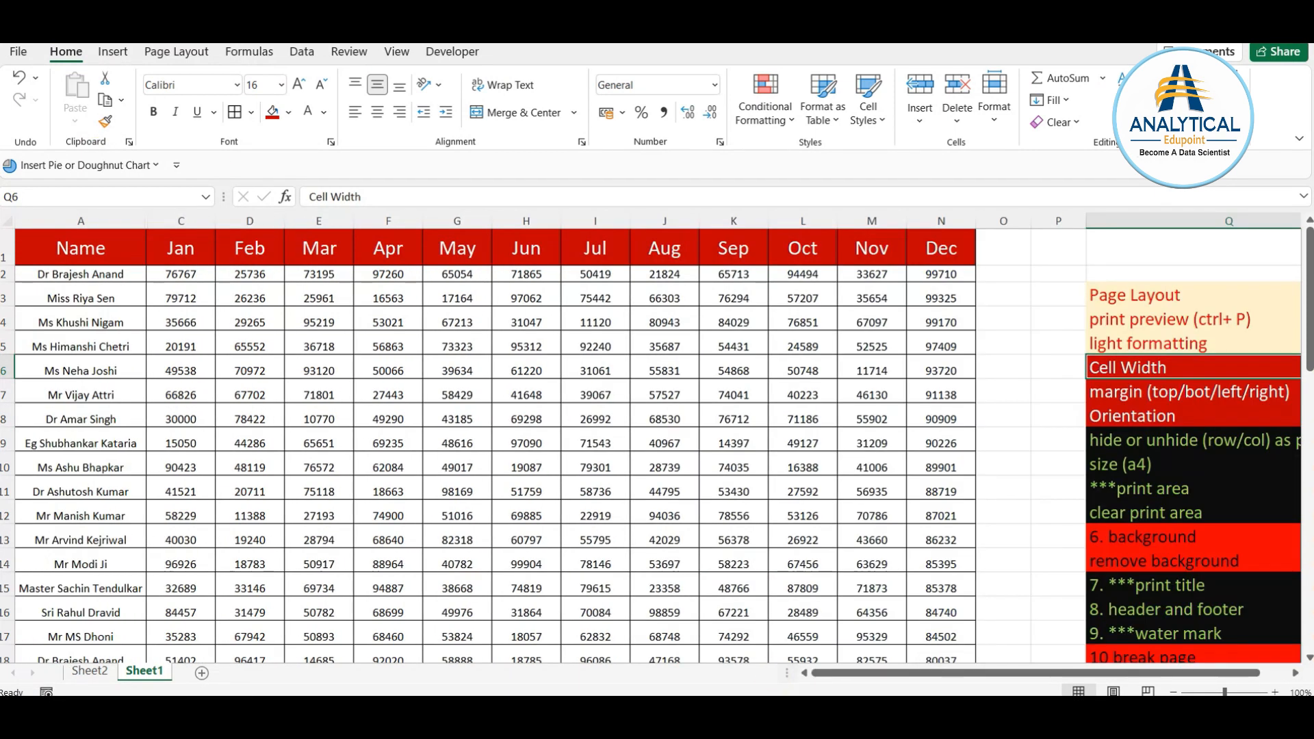
click(181, 221)
click(249, 220)
click(334, 232)
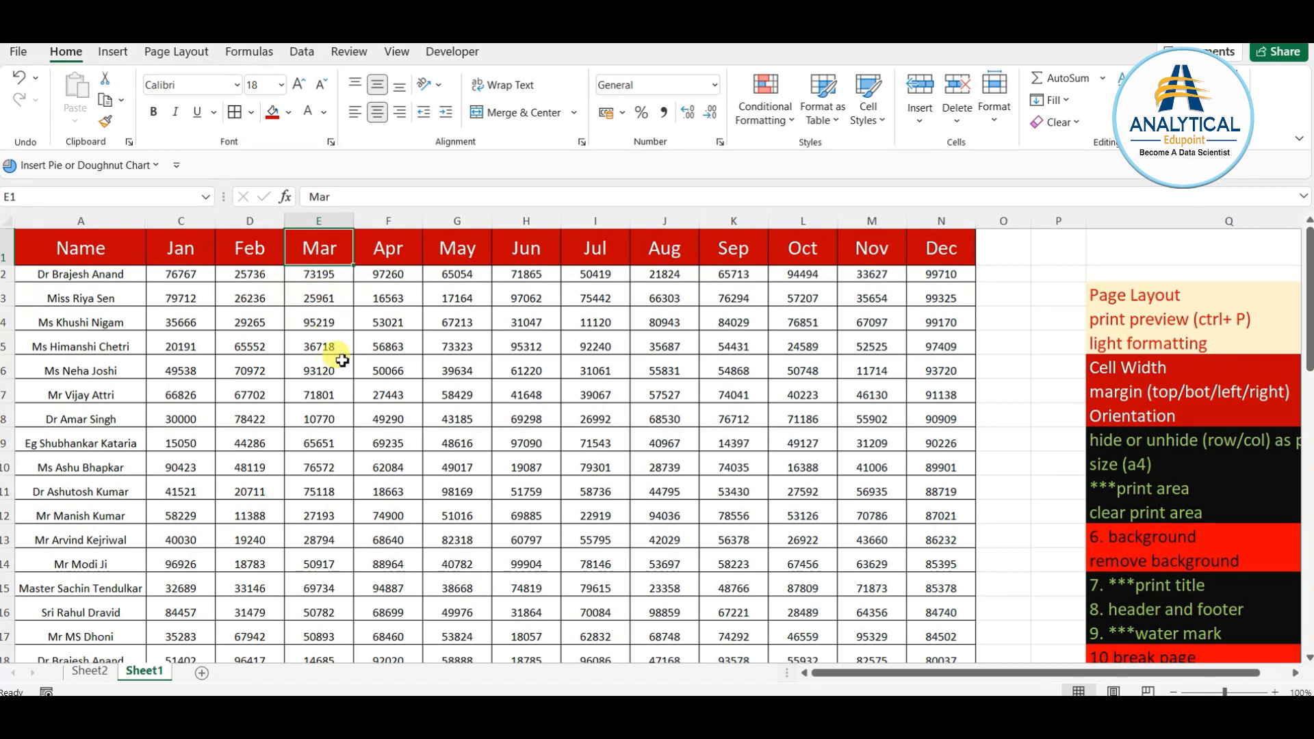
drag(185, 220, 903, 256)
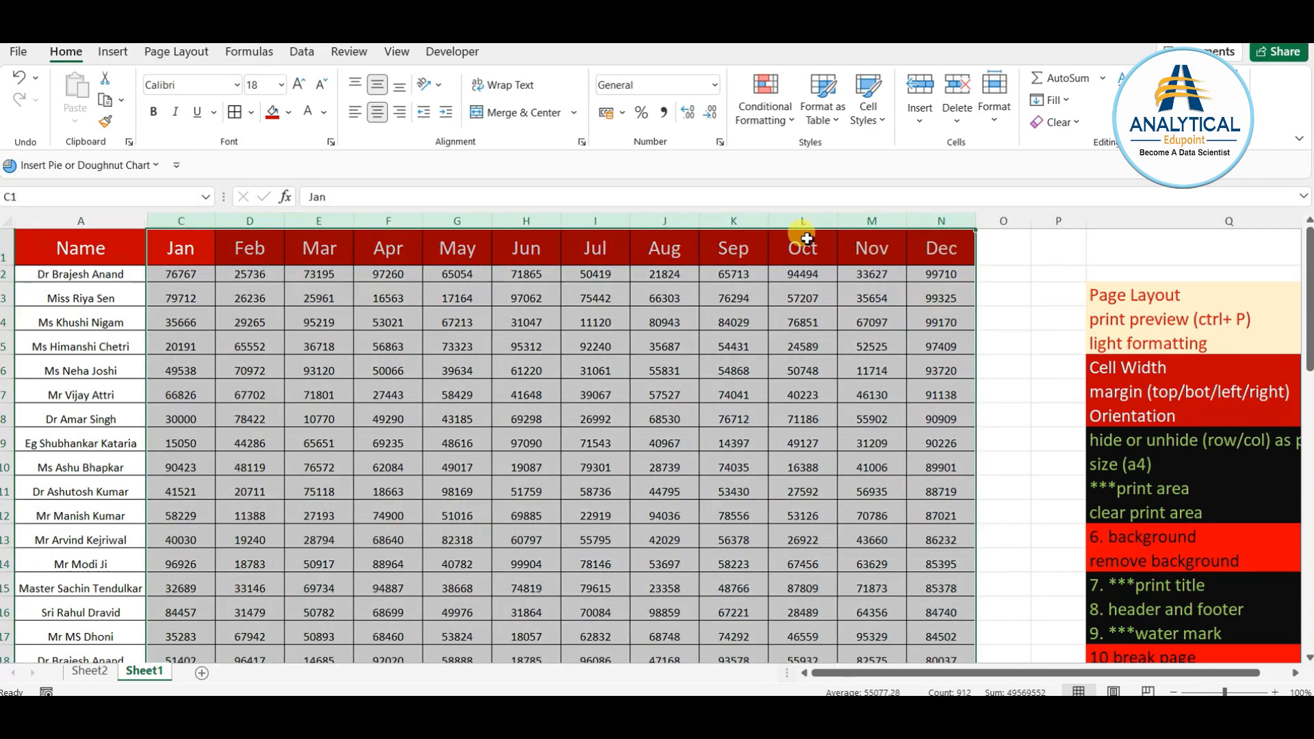
drag(768, 221, 759, 227)
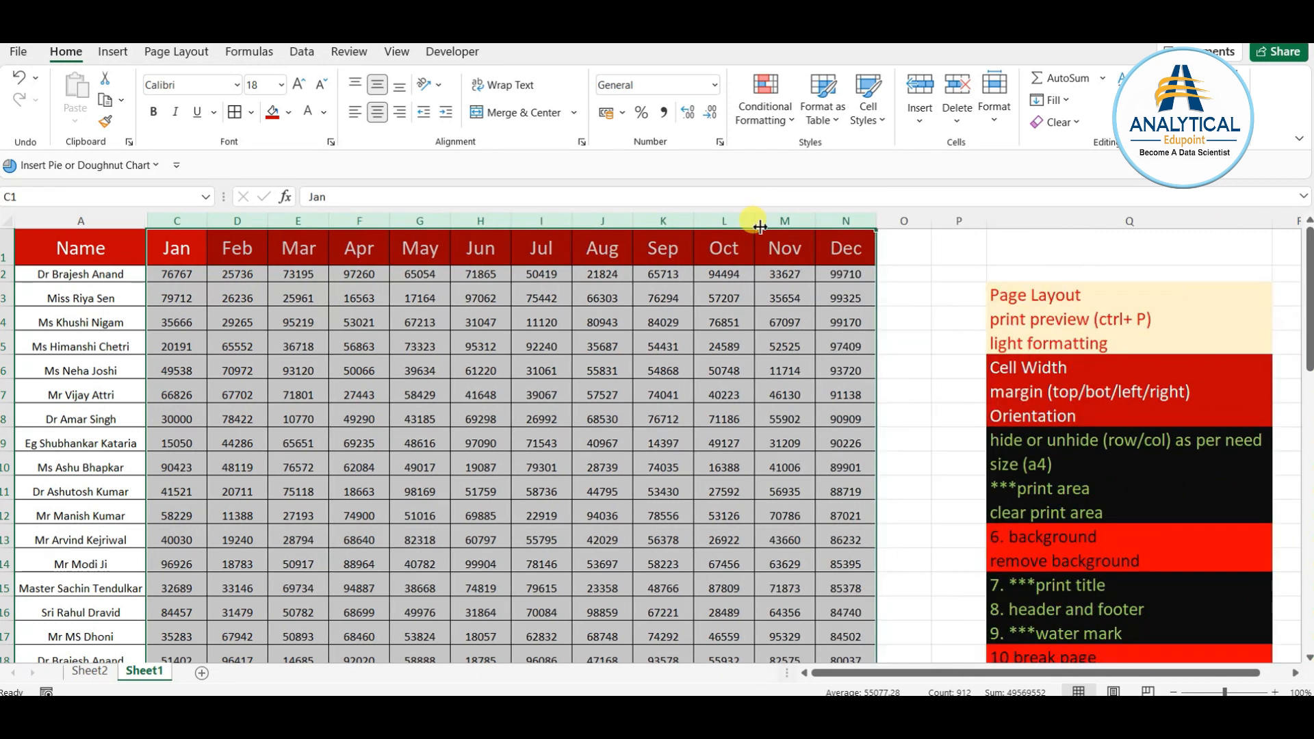
click(663, 370)
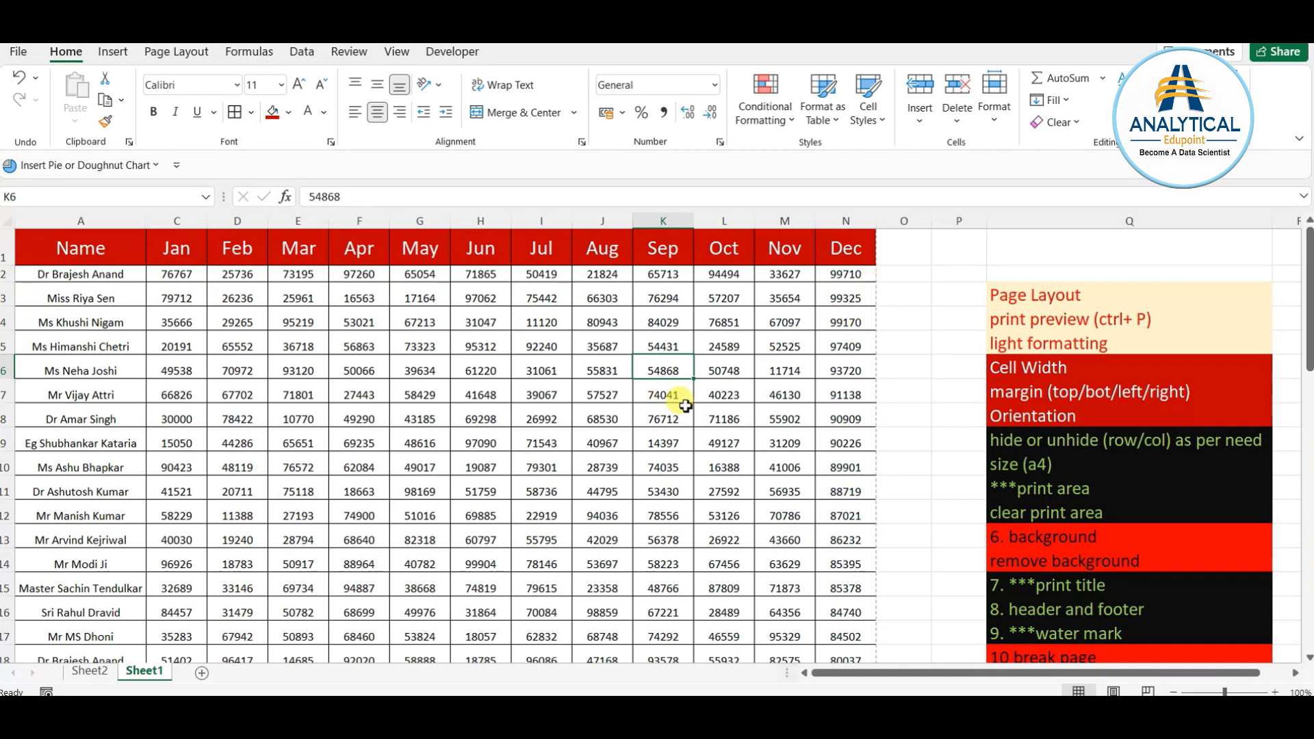
key(ctrl+p)
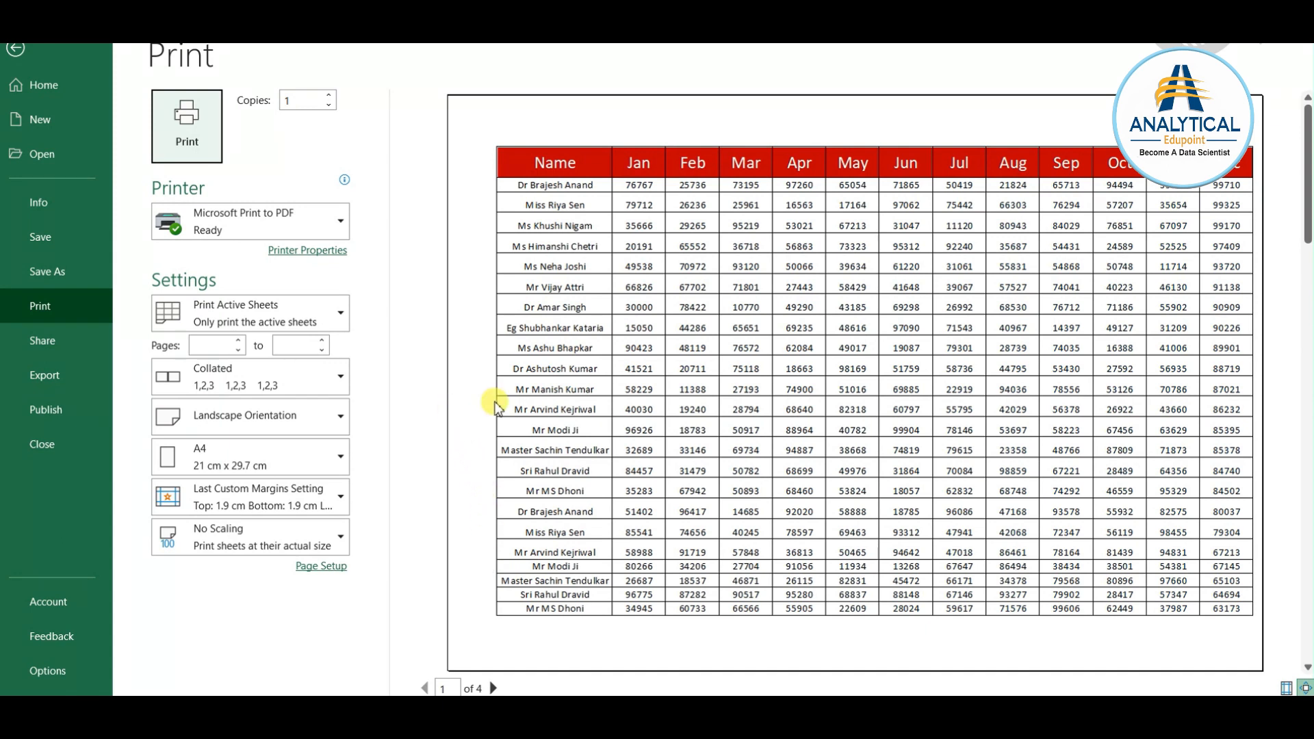
key(Escape)
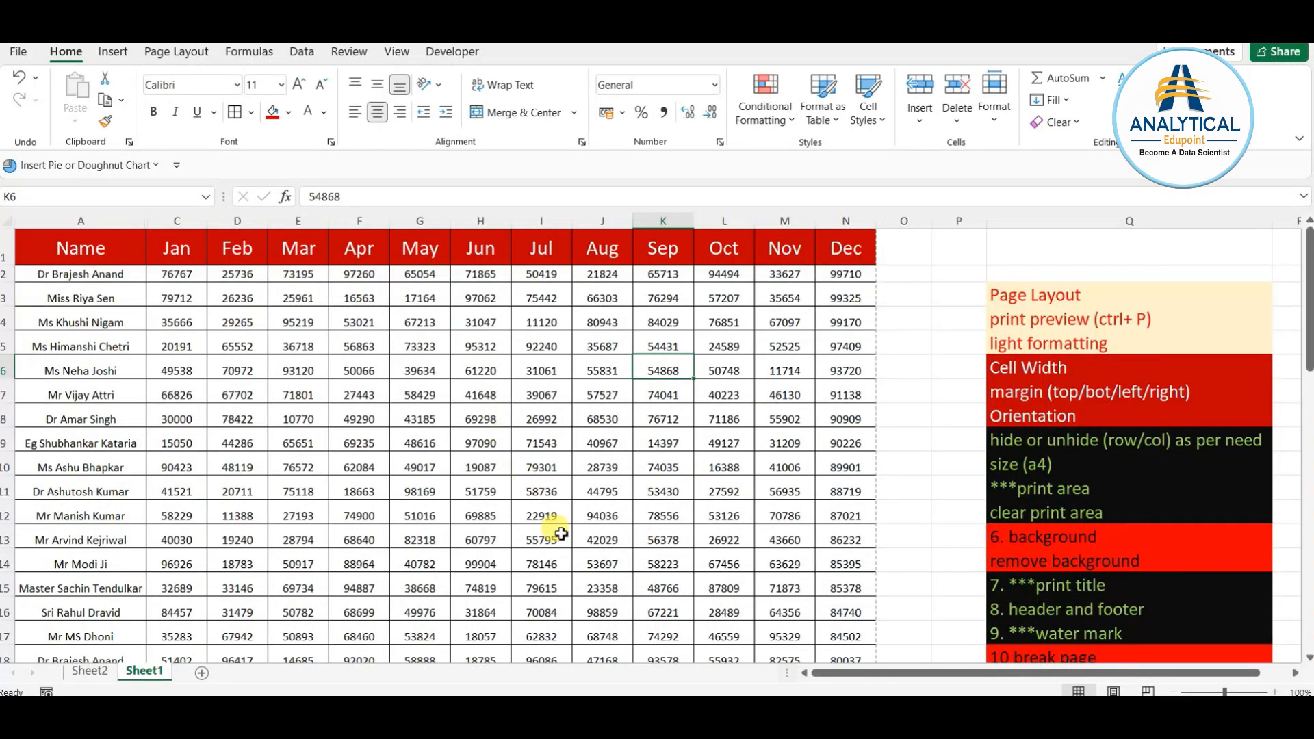
- Set the sheet's left page margin to 2.3 through the custom margins settings and check it in the print preview
click(161, 55)
click(150, 96)
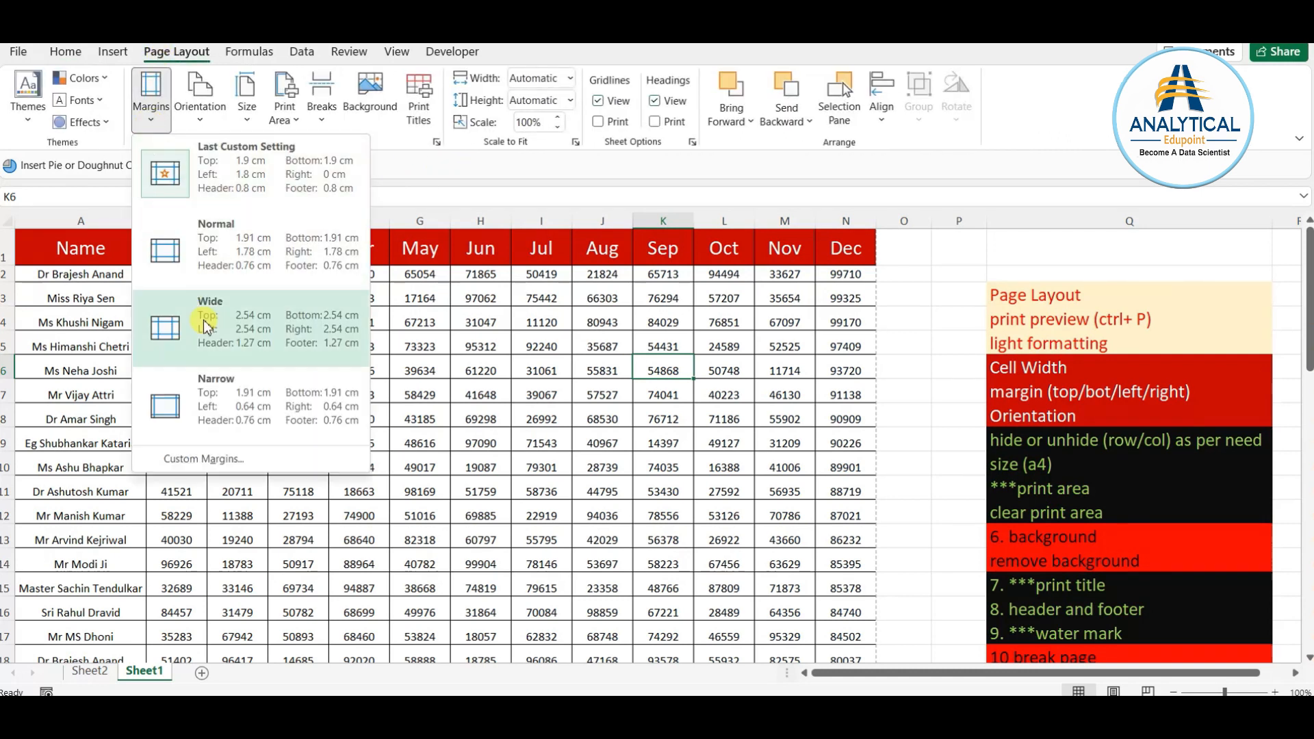
click(212, 460)
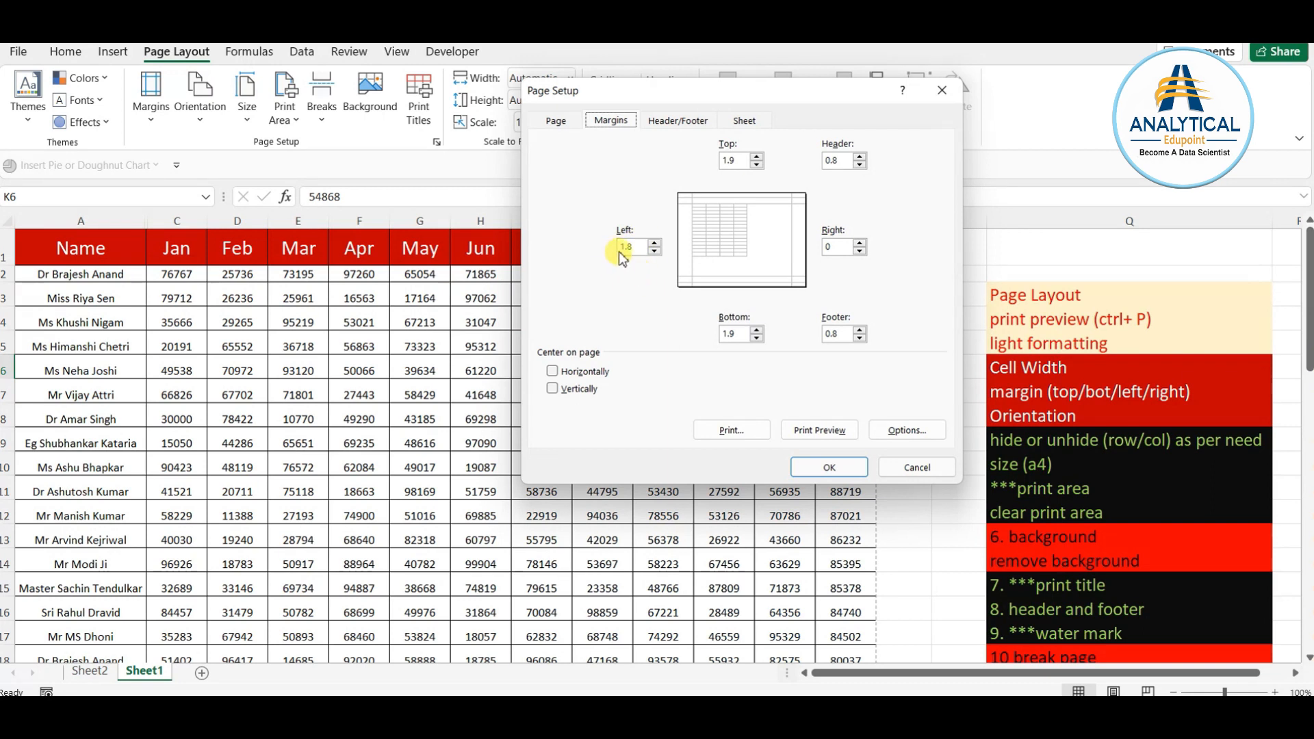
click(655, 242)
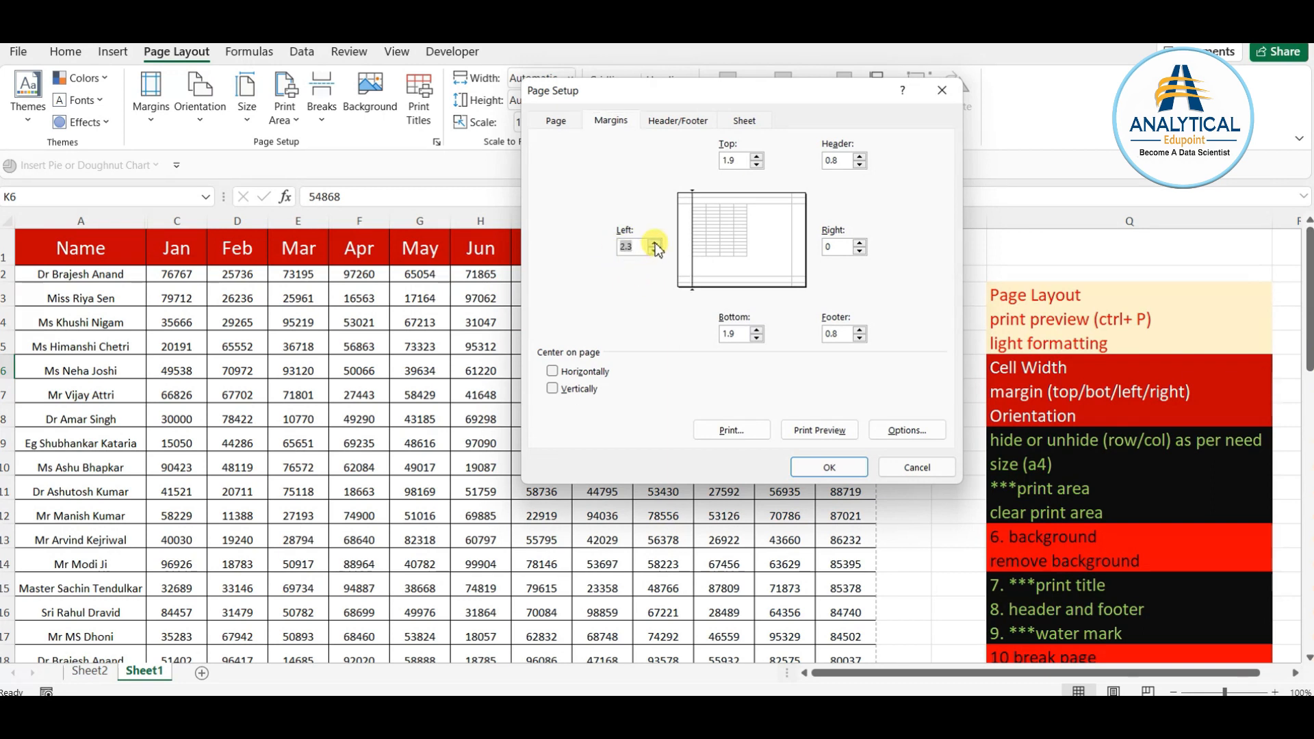
click(830, 467)
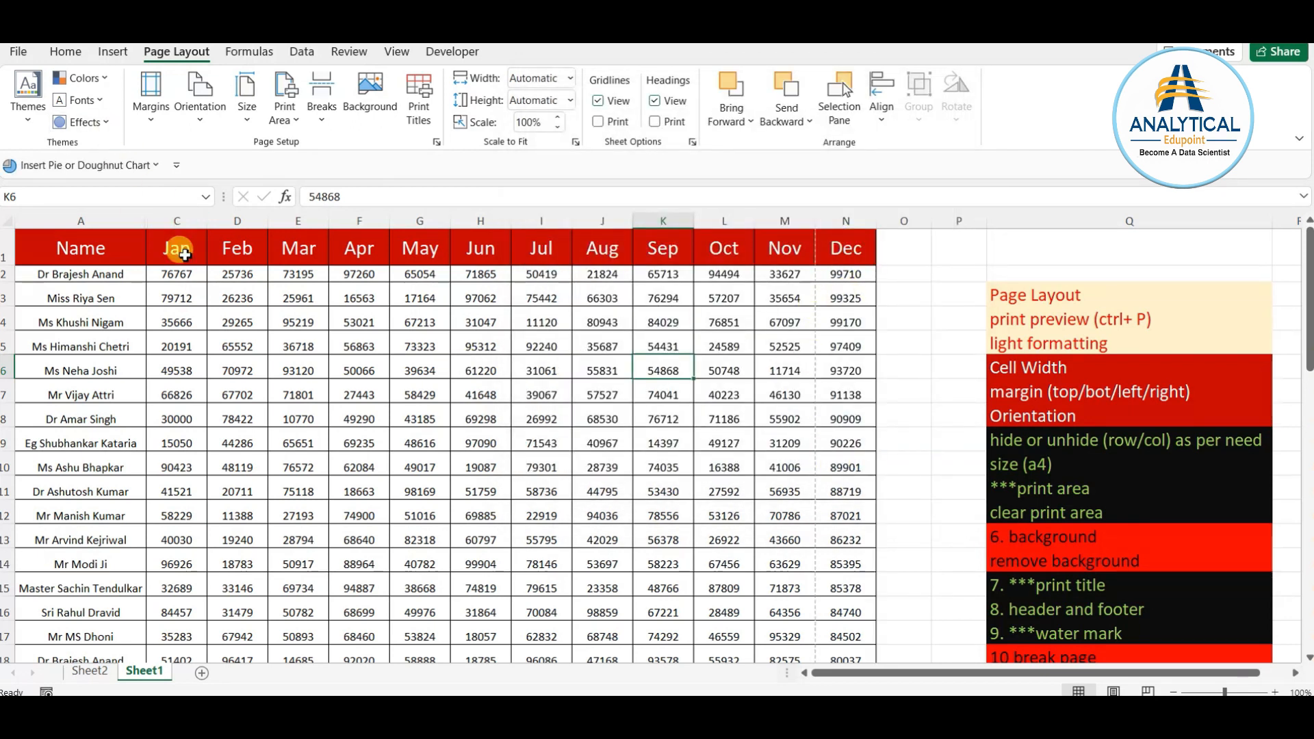
key(ctrl+p)
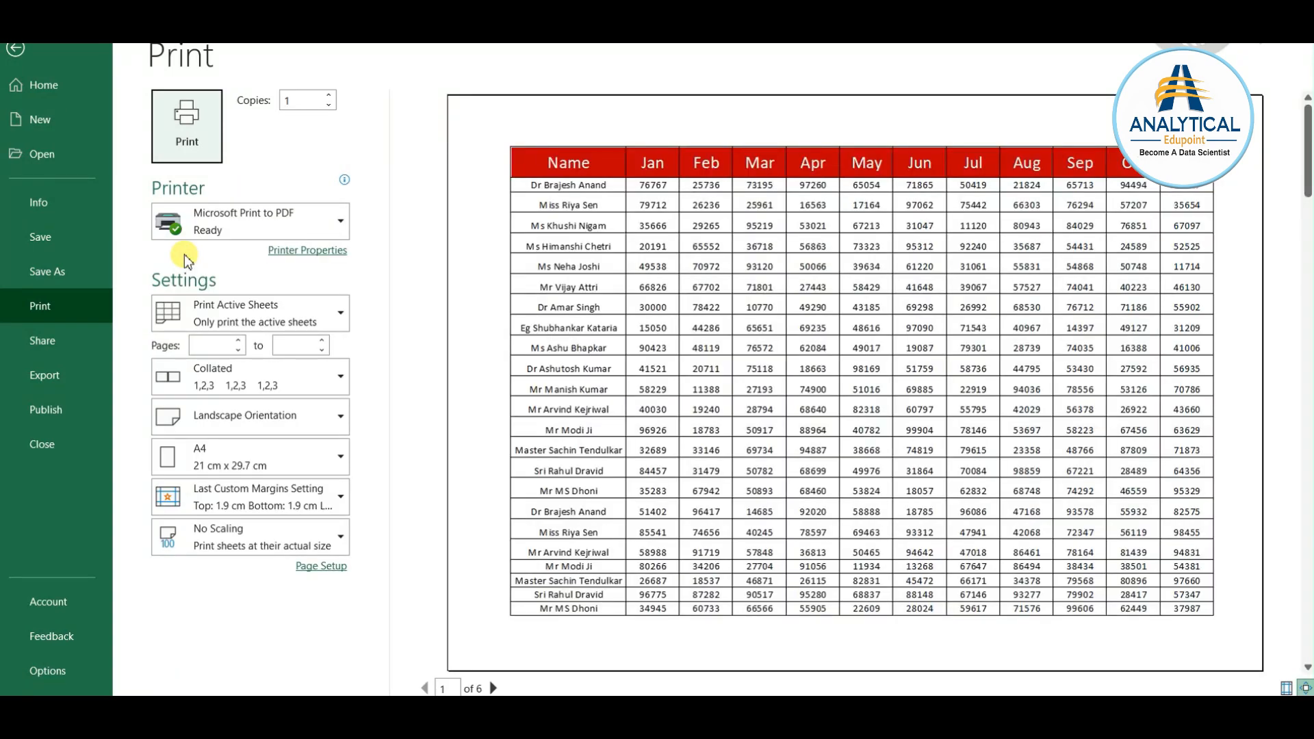
key(Escape)
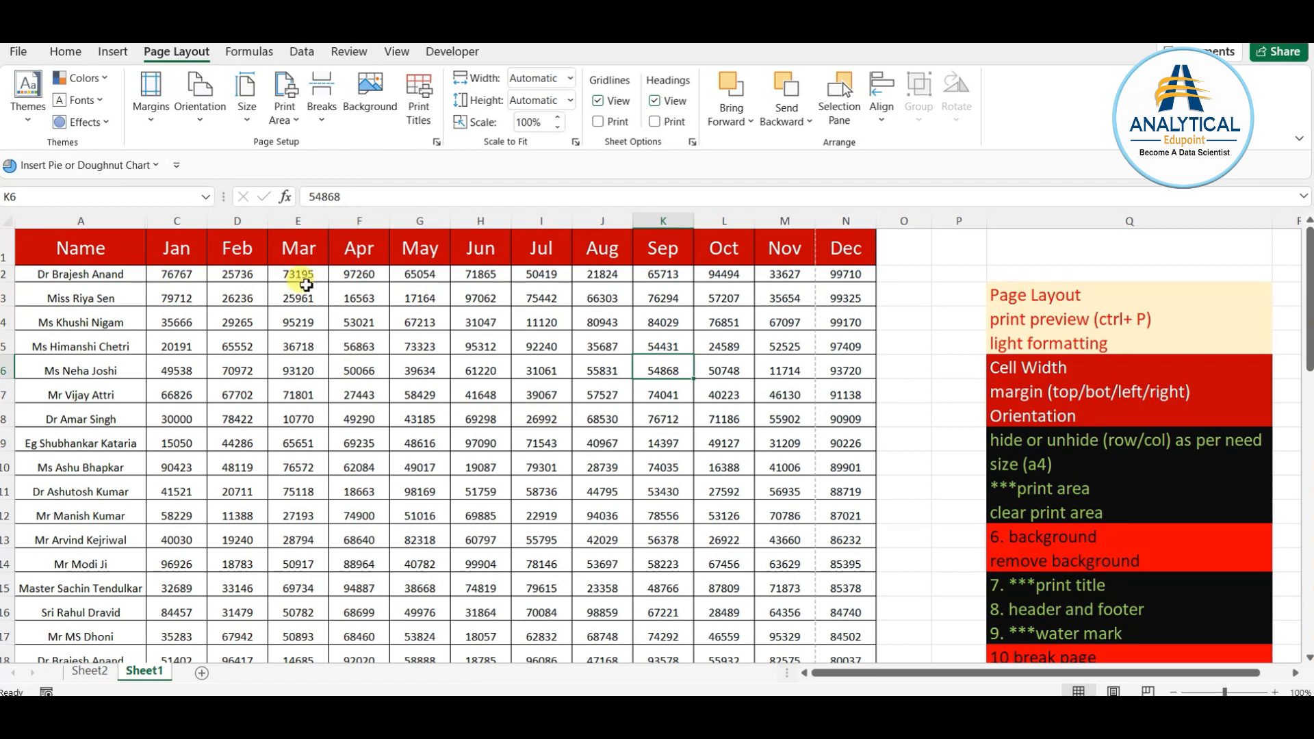
- Review the custom margin values in Page Setup and close the dialog
click(171, 125)
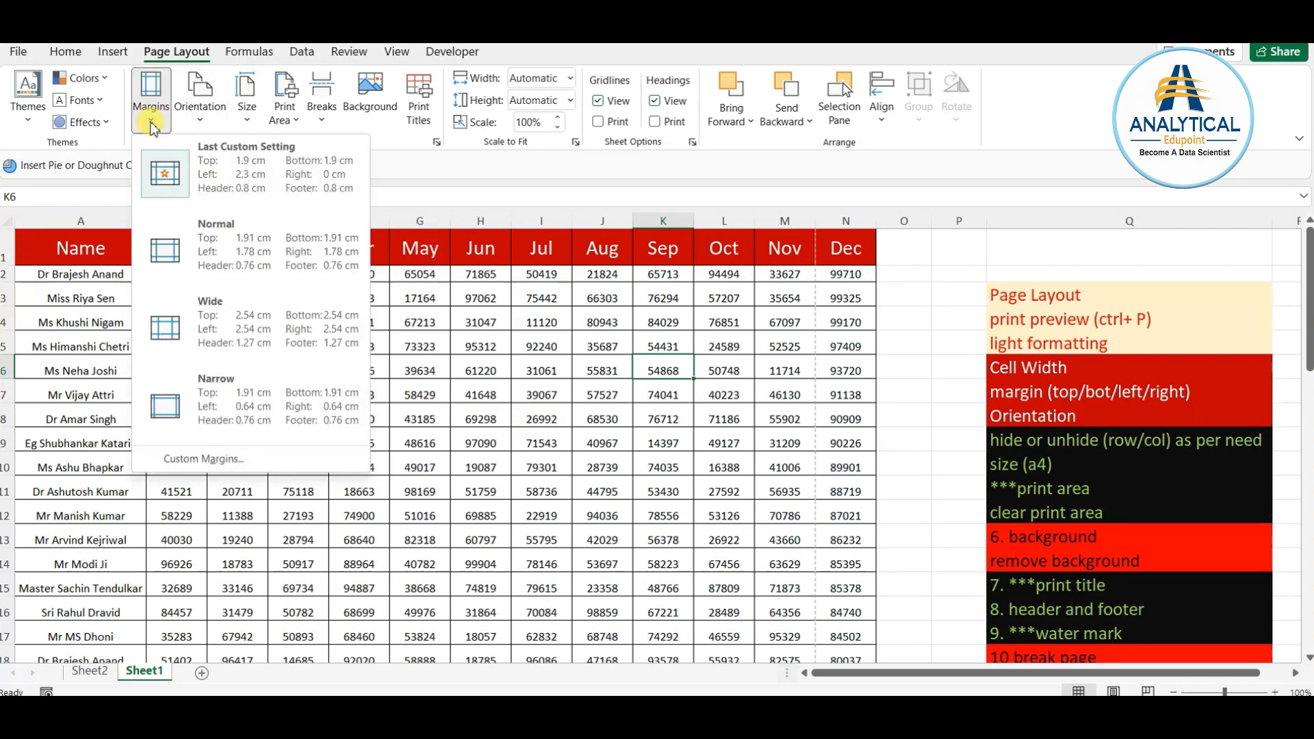
click(178, 454)
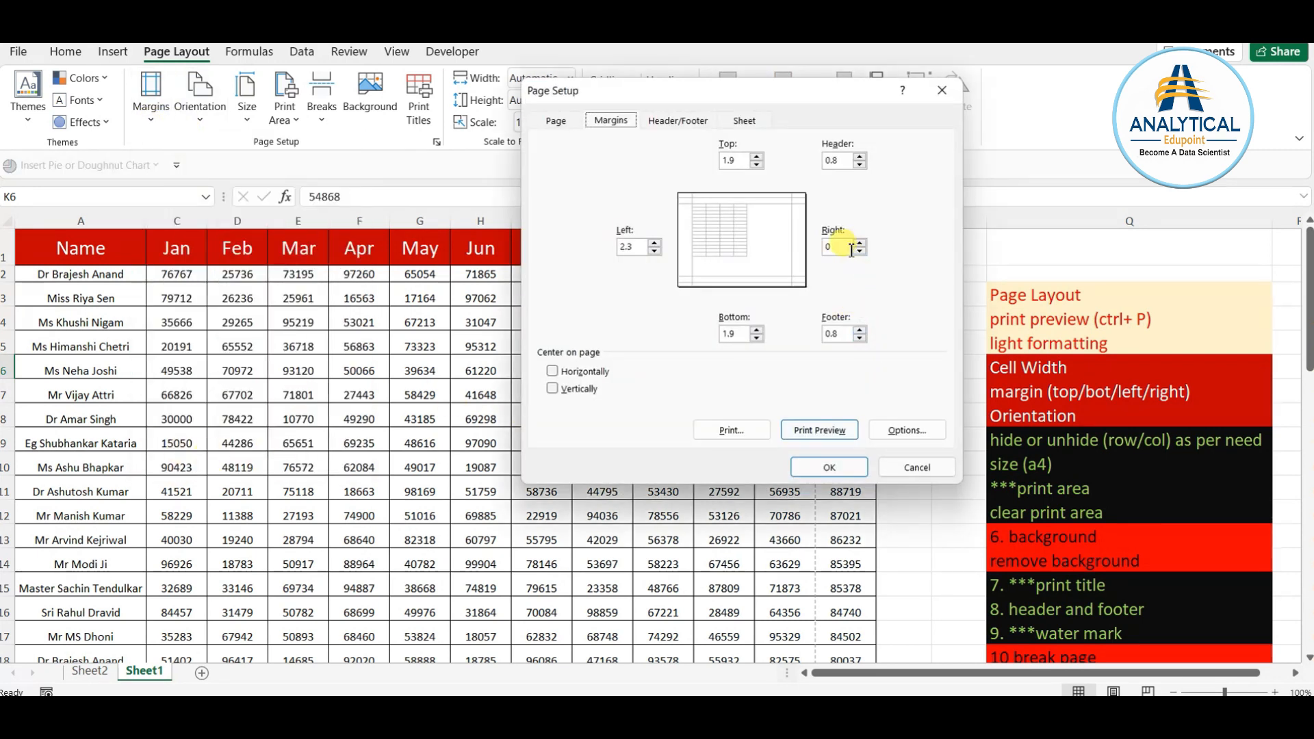
key(Return)
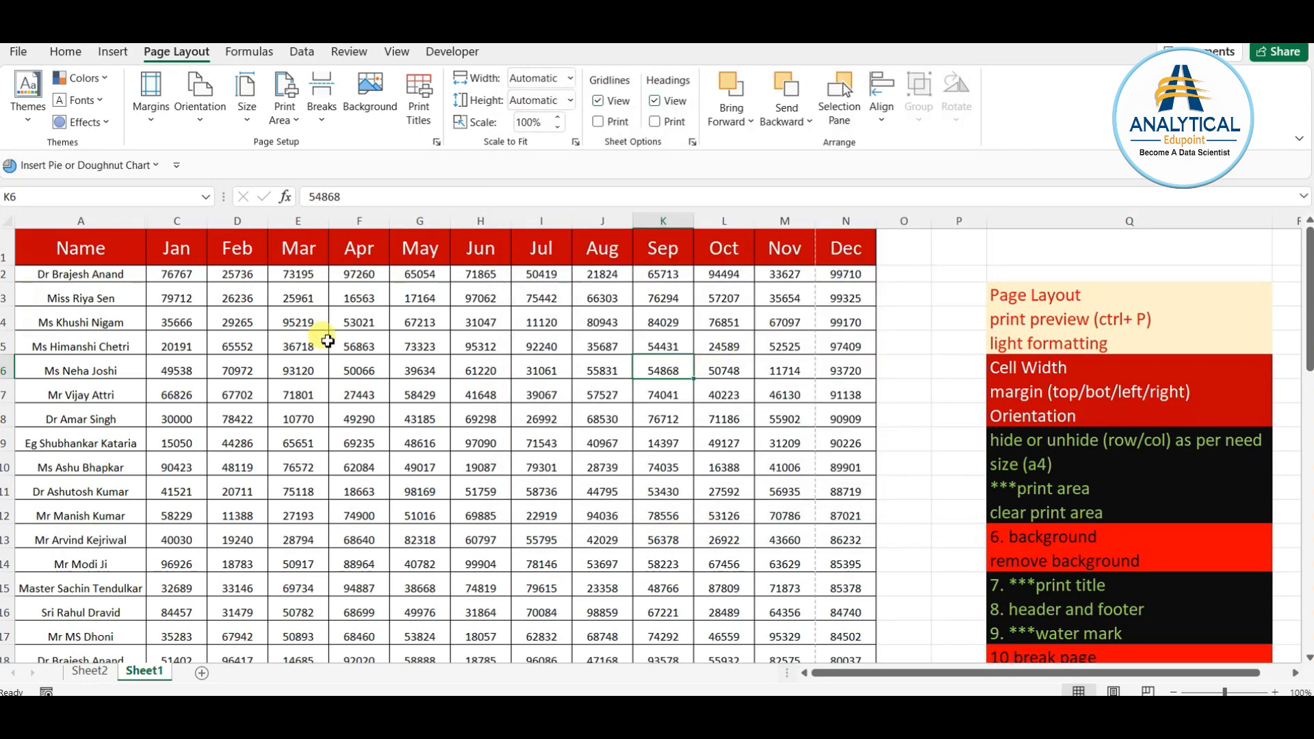
- Narrow the Jan to Dec columns further to fit them within the page width and check the print preview
drag(196, 221, 812, 218)
click(638, 414)
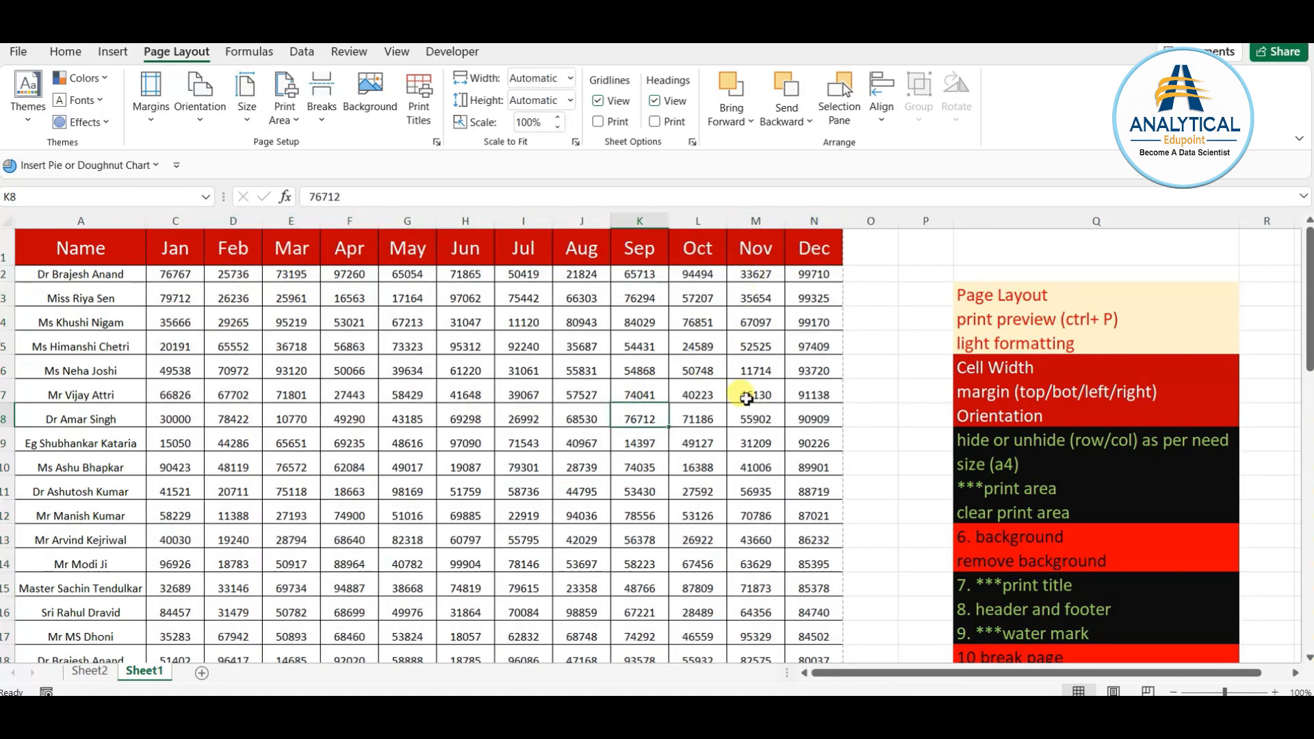
key(ctrl+p)
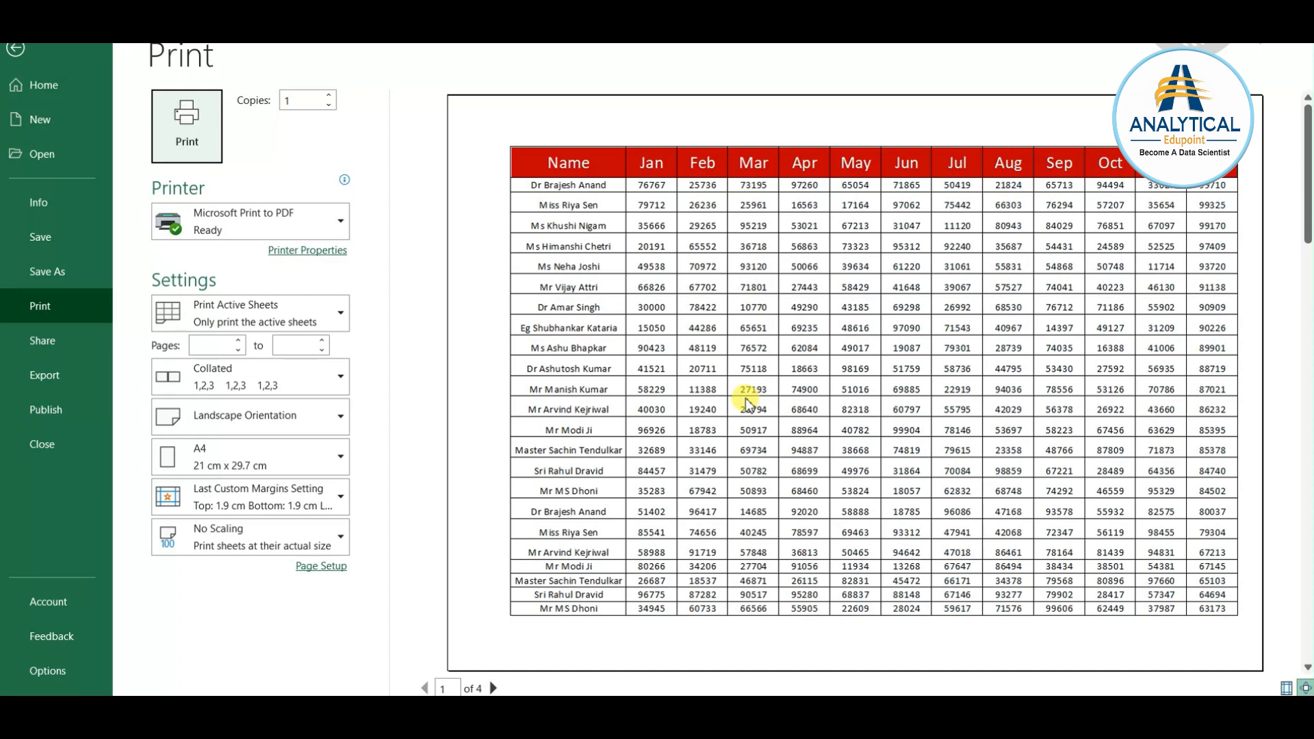
key(Escape)
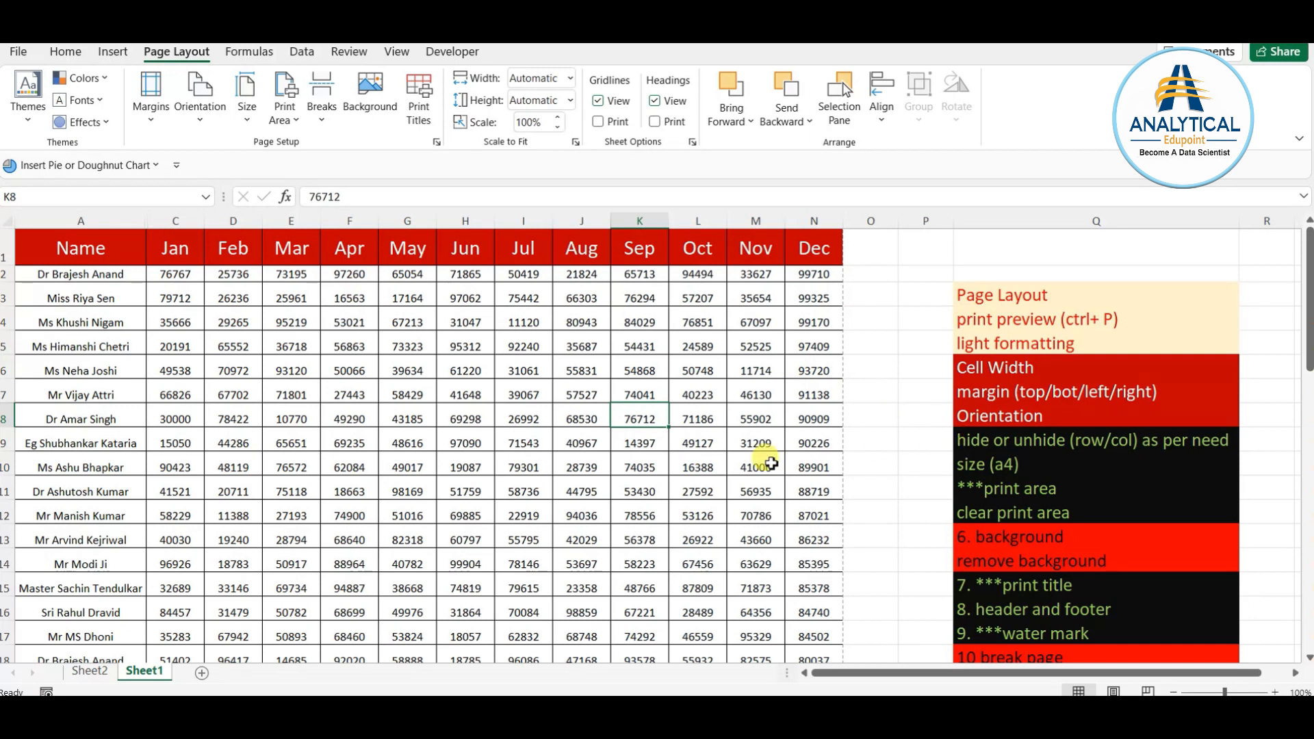
- Unhide the Email ID column between the Name and Jan columns
click(541, 468)
drag(83, 221, 818, 259)
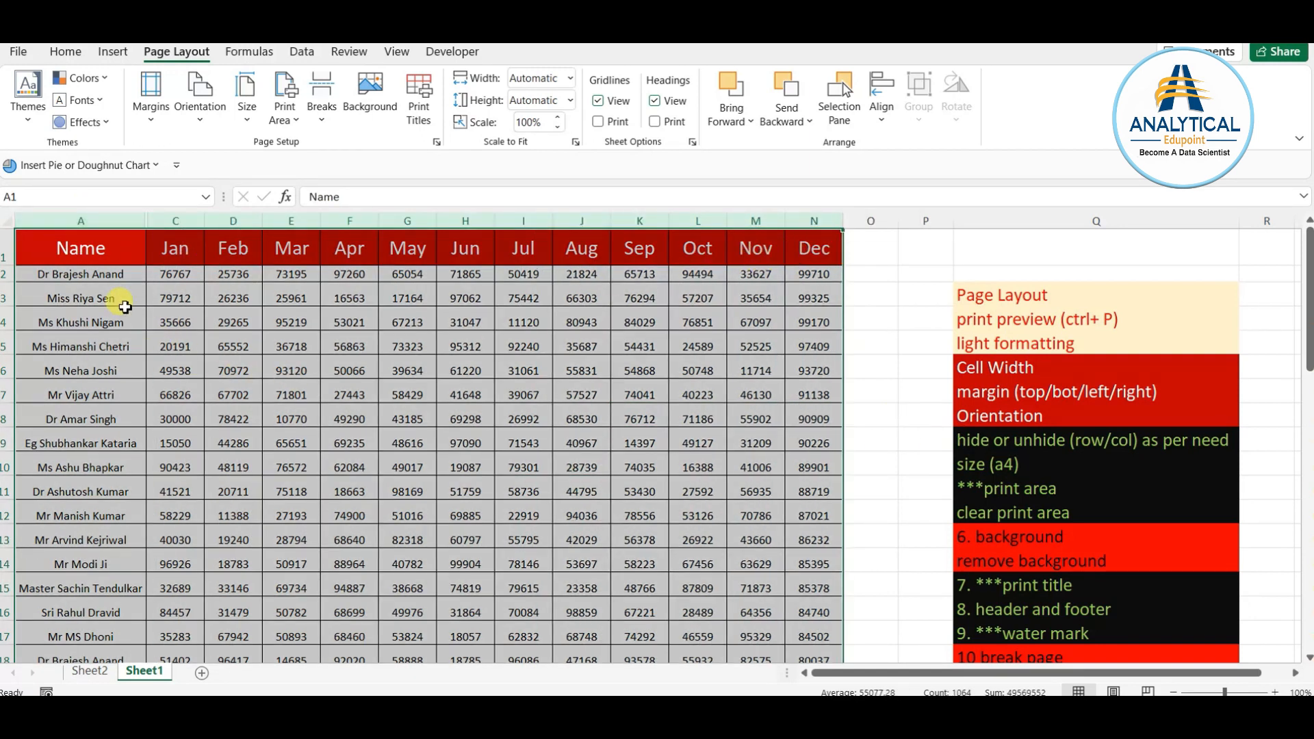
click(424, 492)
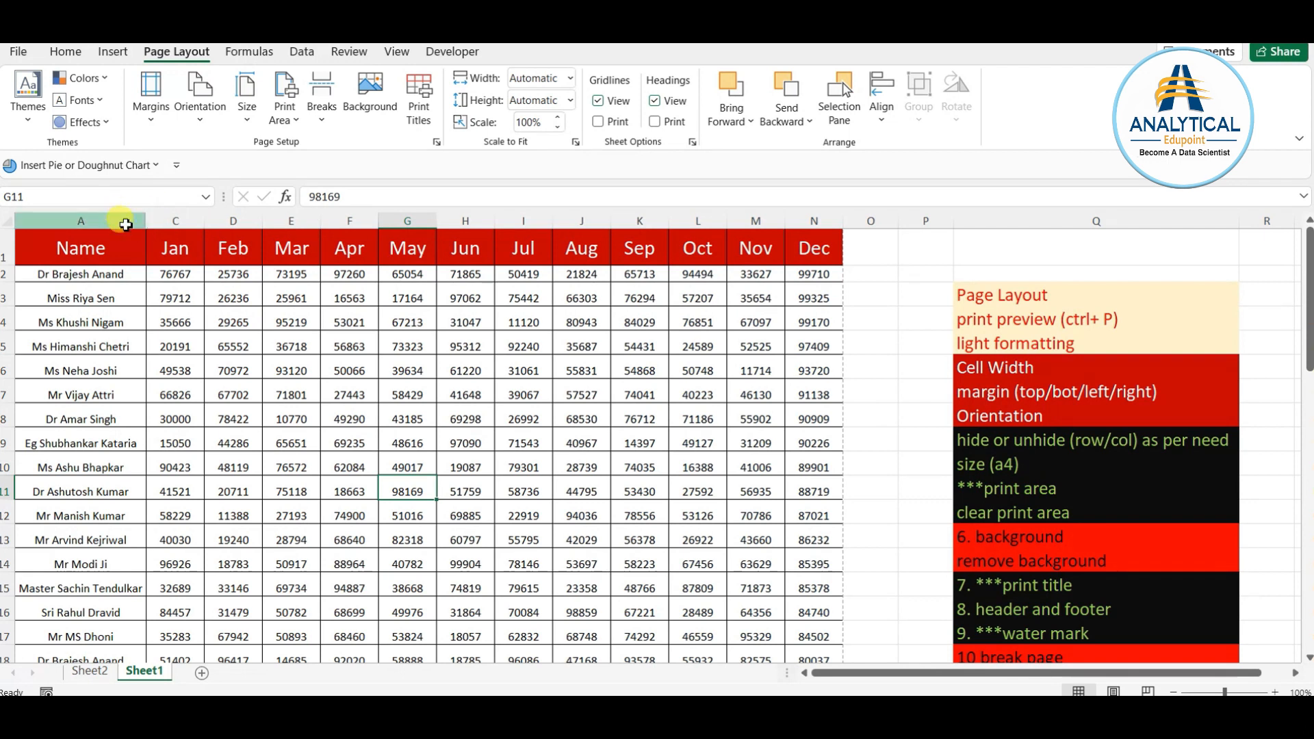
drag(125, 225, 171, 220)
right_click(167, 223)
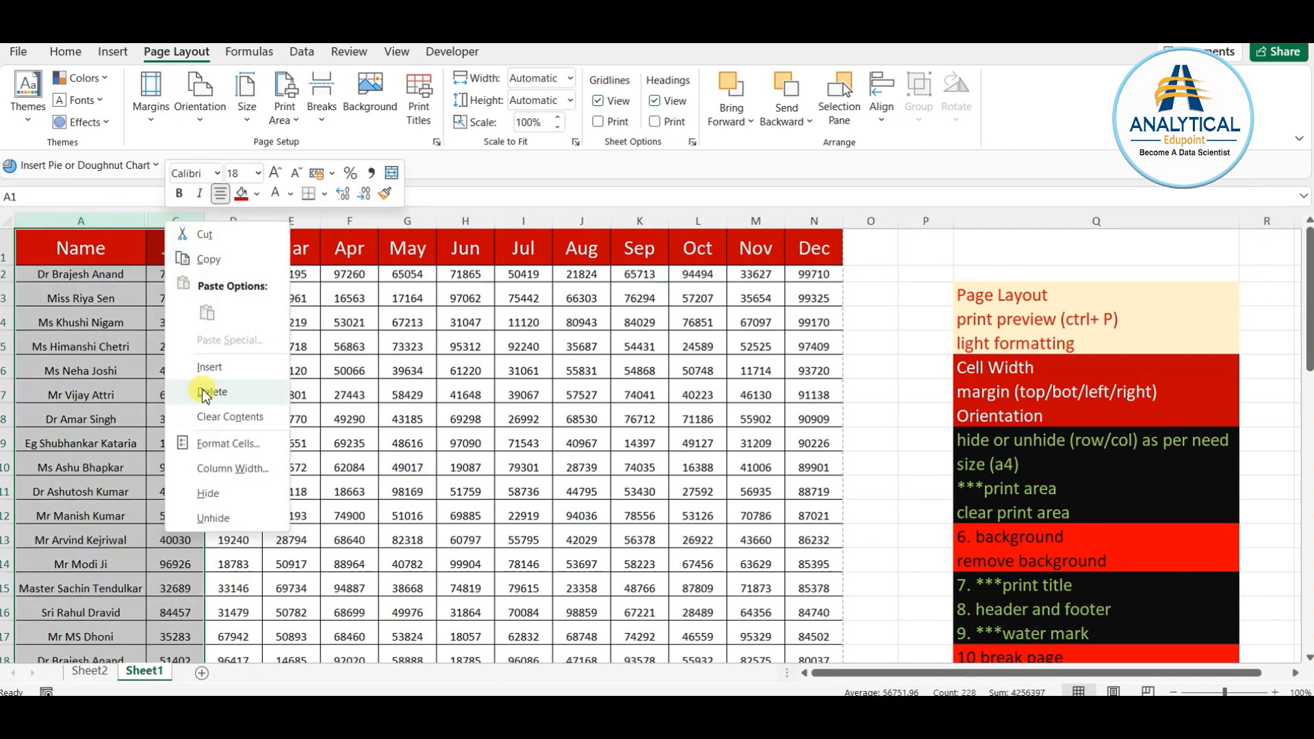
click(215, 520)
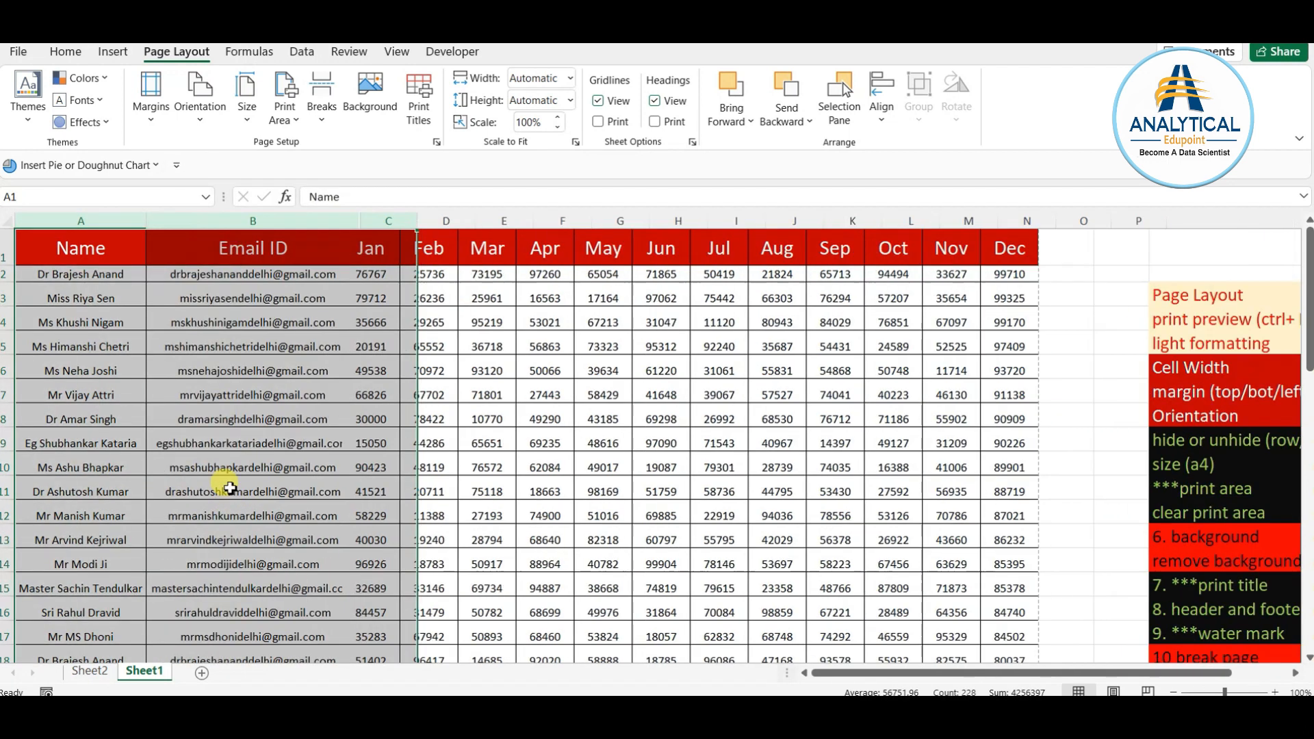
click(234, 439)
click(470, 433)
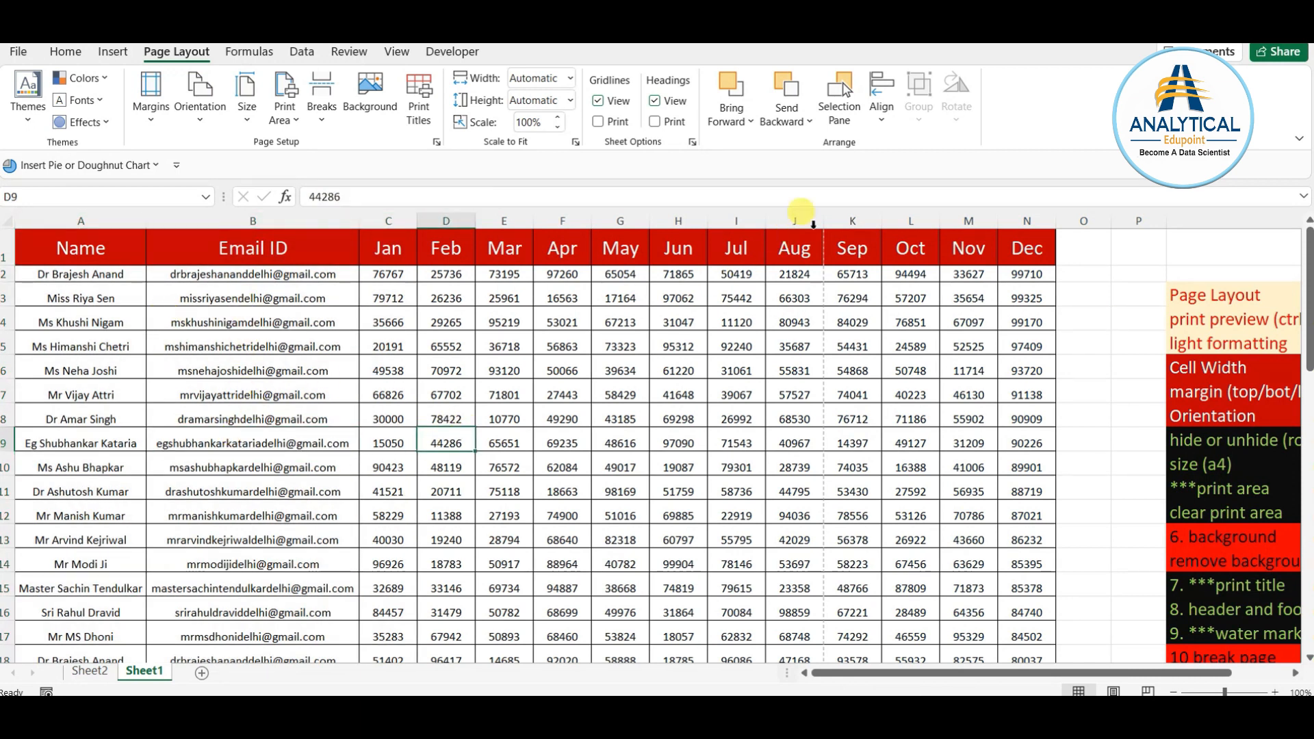
- Examine the Sep to Dec columns beyond the page break and the width taken by the Email ID column
drag(855, 216, 1012, 232)
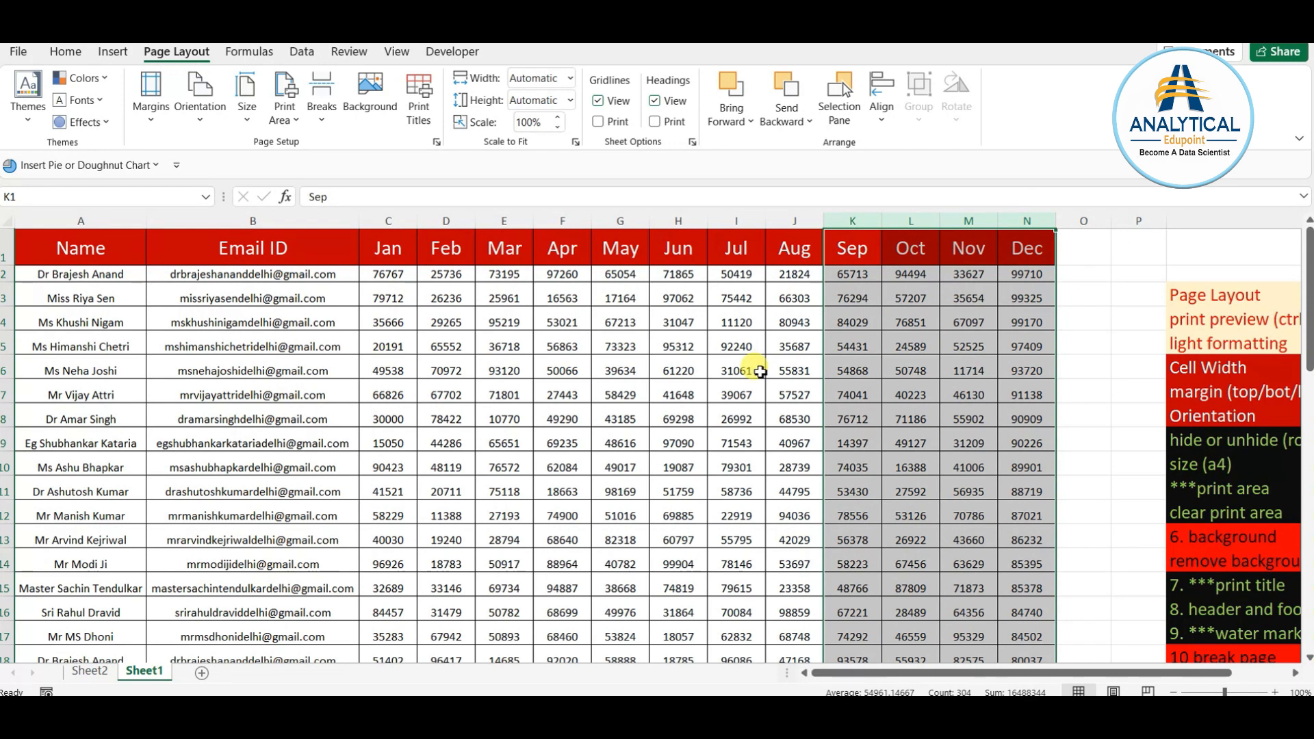
click(572, 425)
click(287, 220)
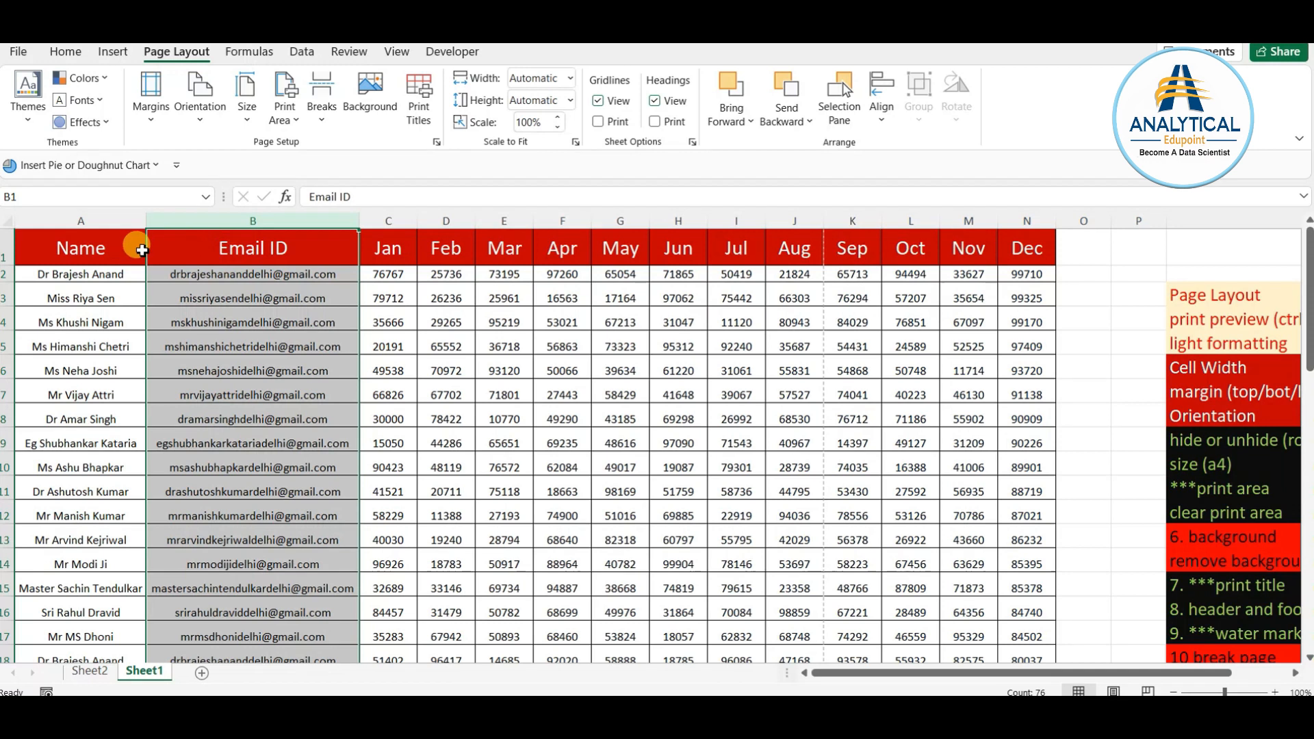
click(472, 442)
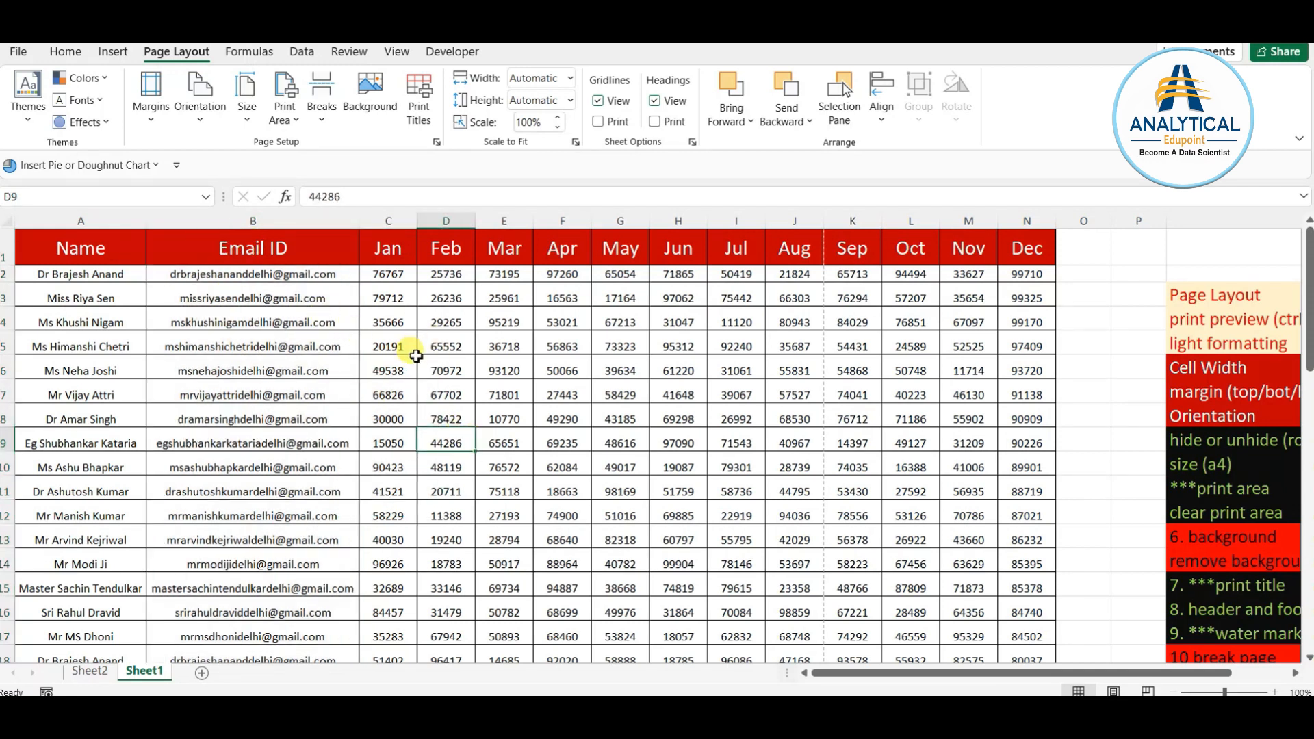
- Hide the Email ID column of the data table
click(285, 220)
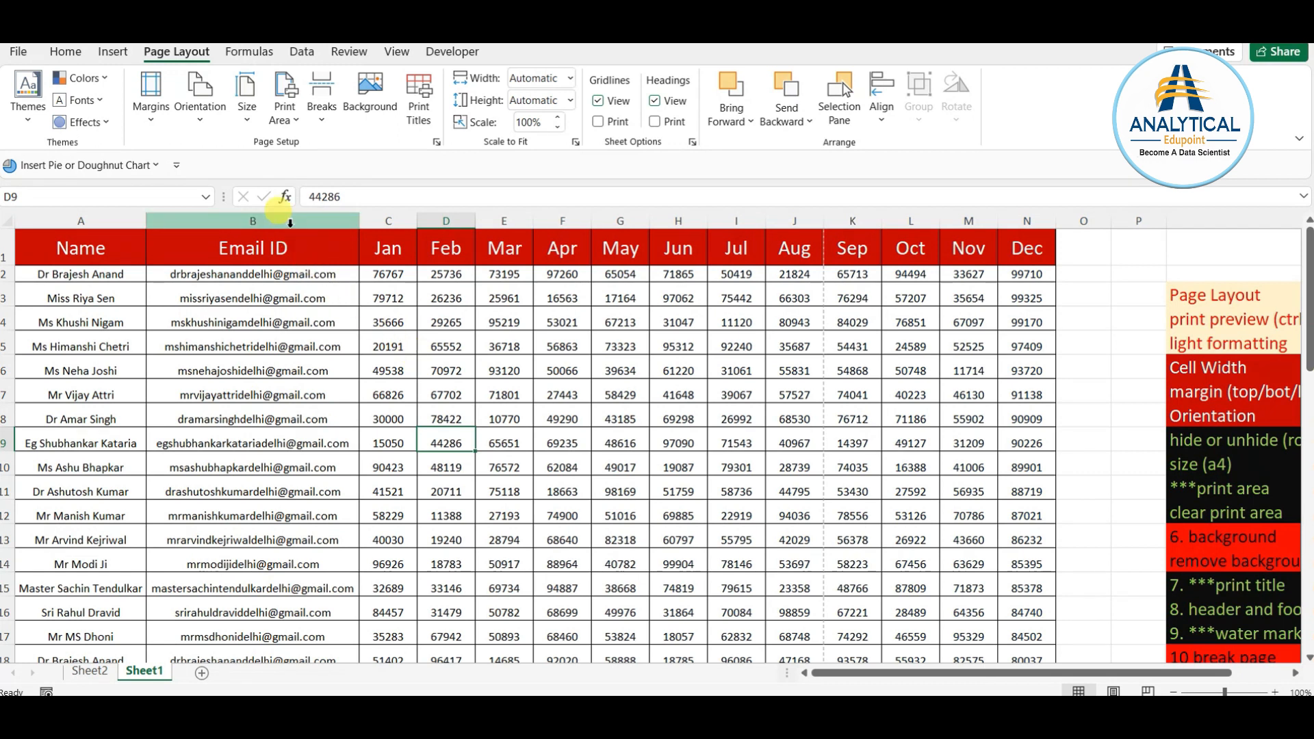
right_click(287, 222)
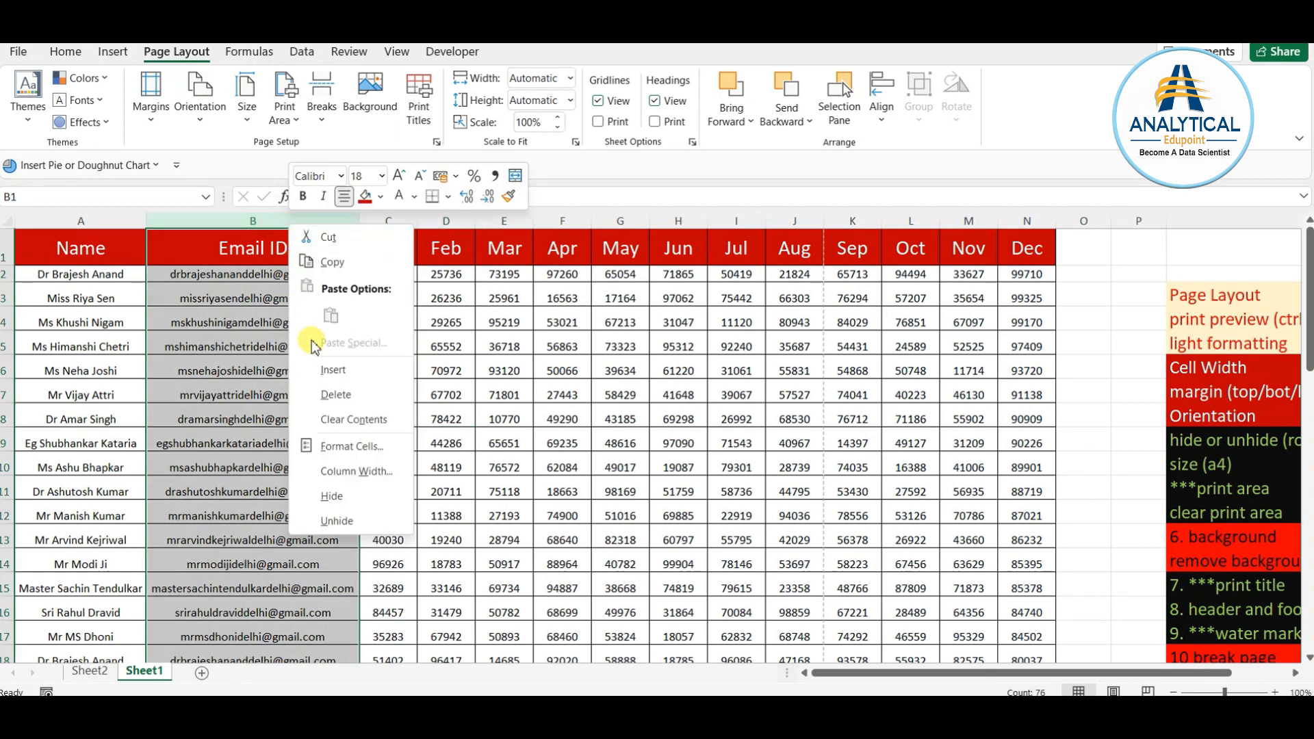
click(332, 496)
click(411, 457)
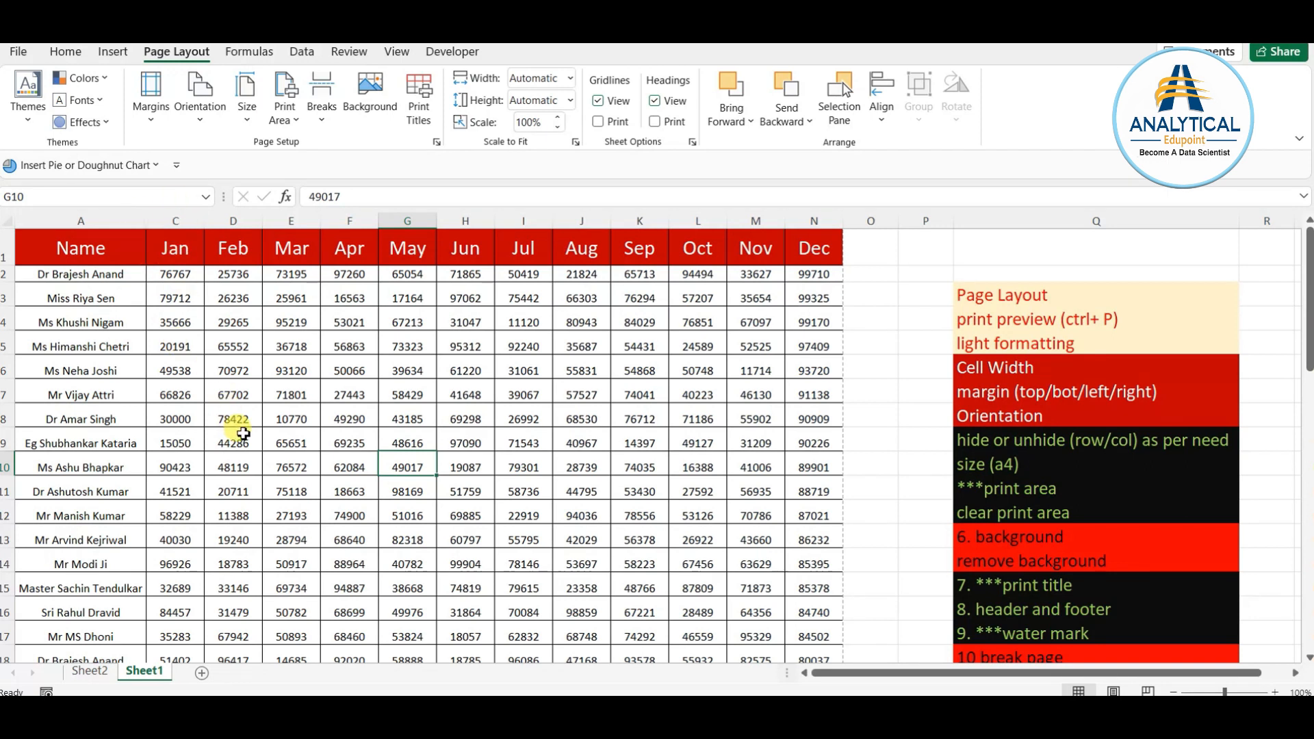
- Unhide the Email ID column between the Name and Jan columns of the data table
drag(116, 221, 173, 221)
right_click(181, 226)
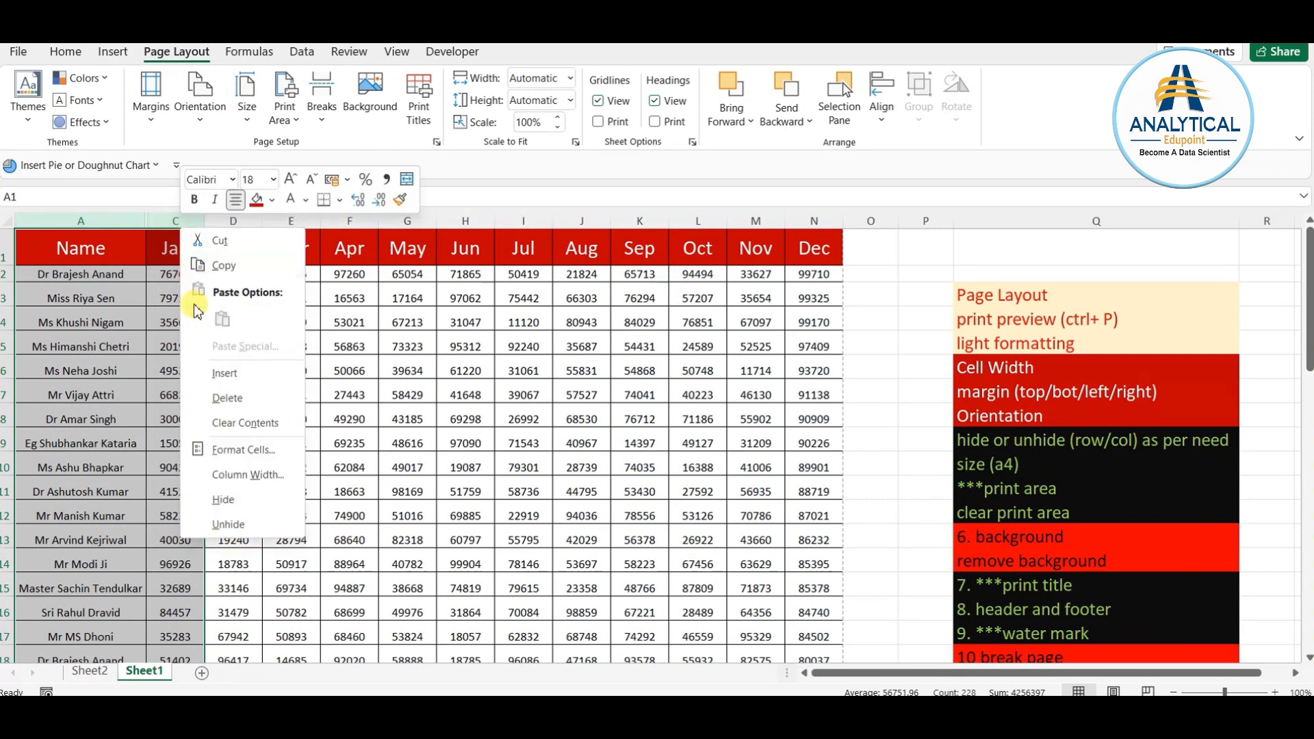
click(215, 526)
click(327, 492)
click(429, 457)
click(269, 247)
click(470, 444)
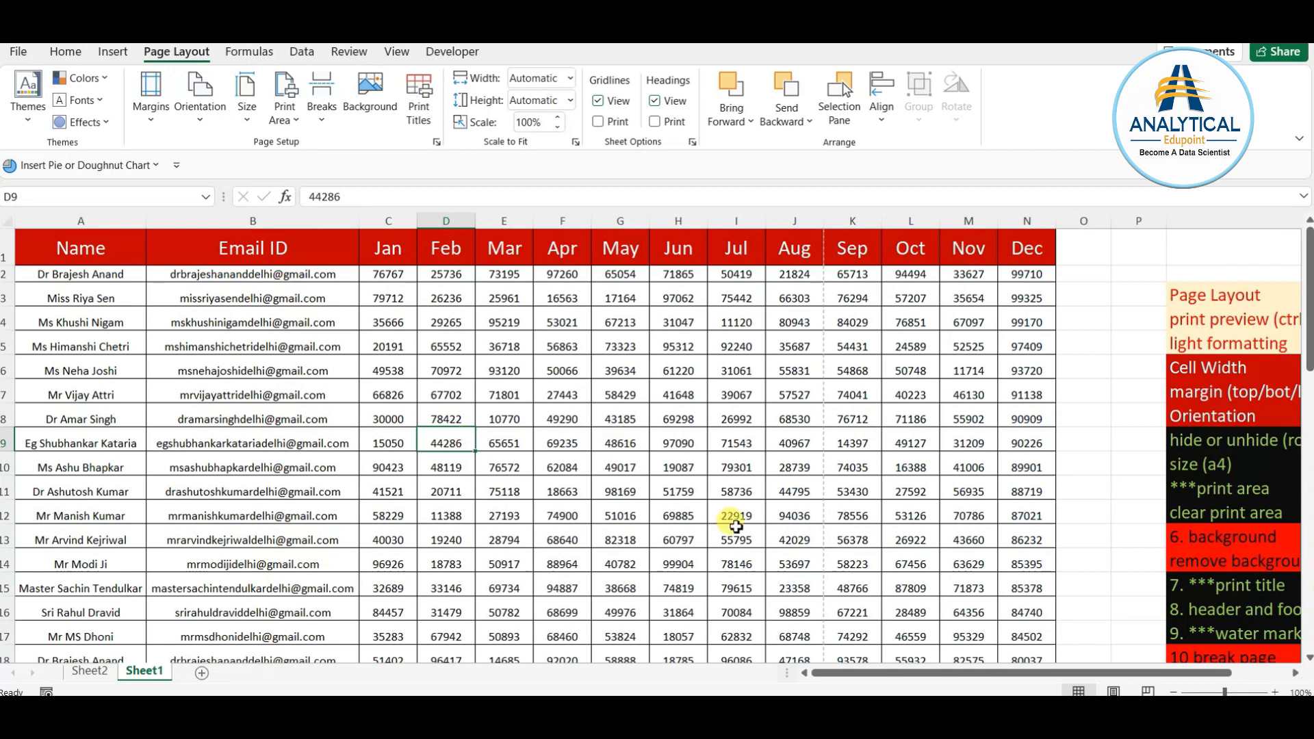
- Copy the formatting of the "Orientation" checklist item to the "hide or unhide (row/col) as per need" item
click(1181, 445)
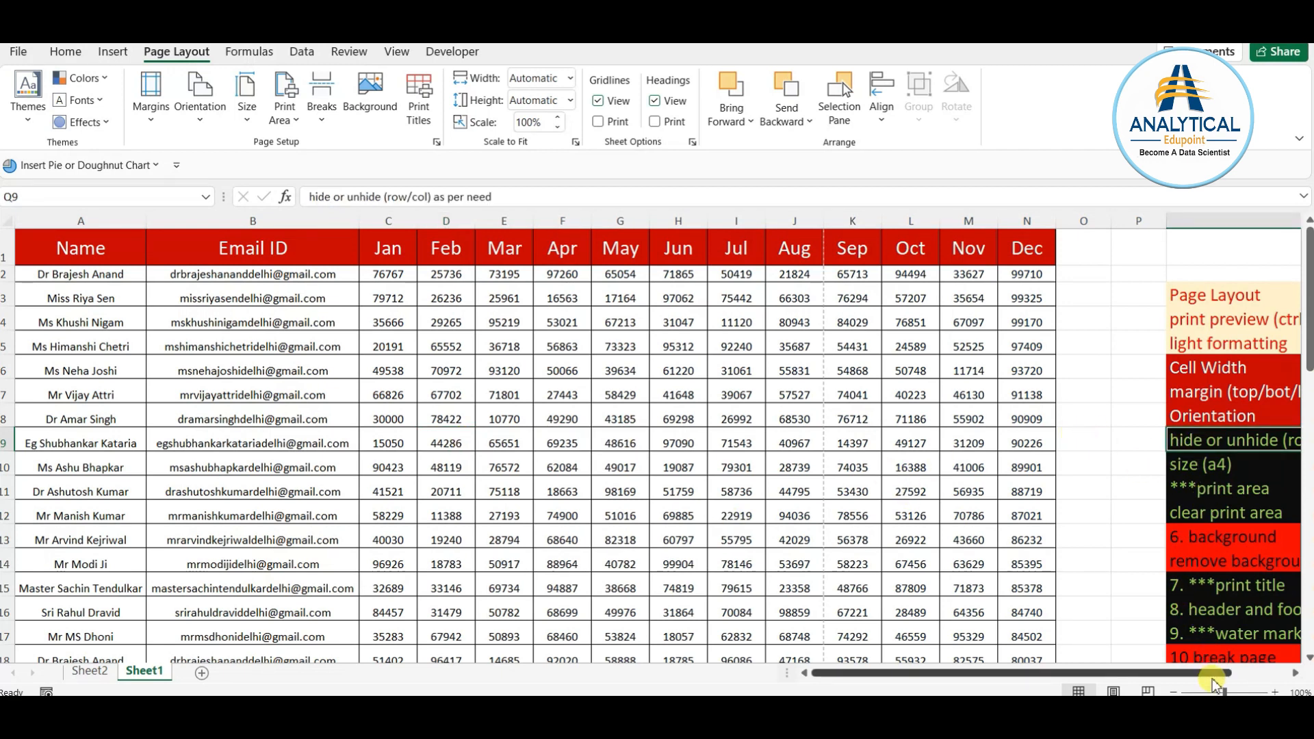
scroll(1190, 636, right, 2)
click(1086, 409)
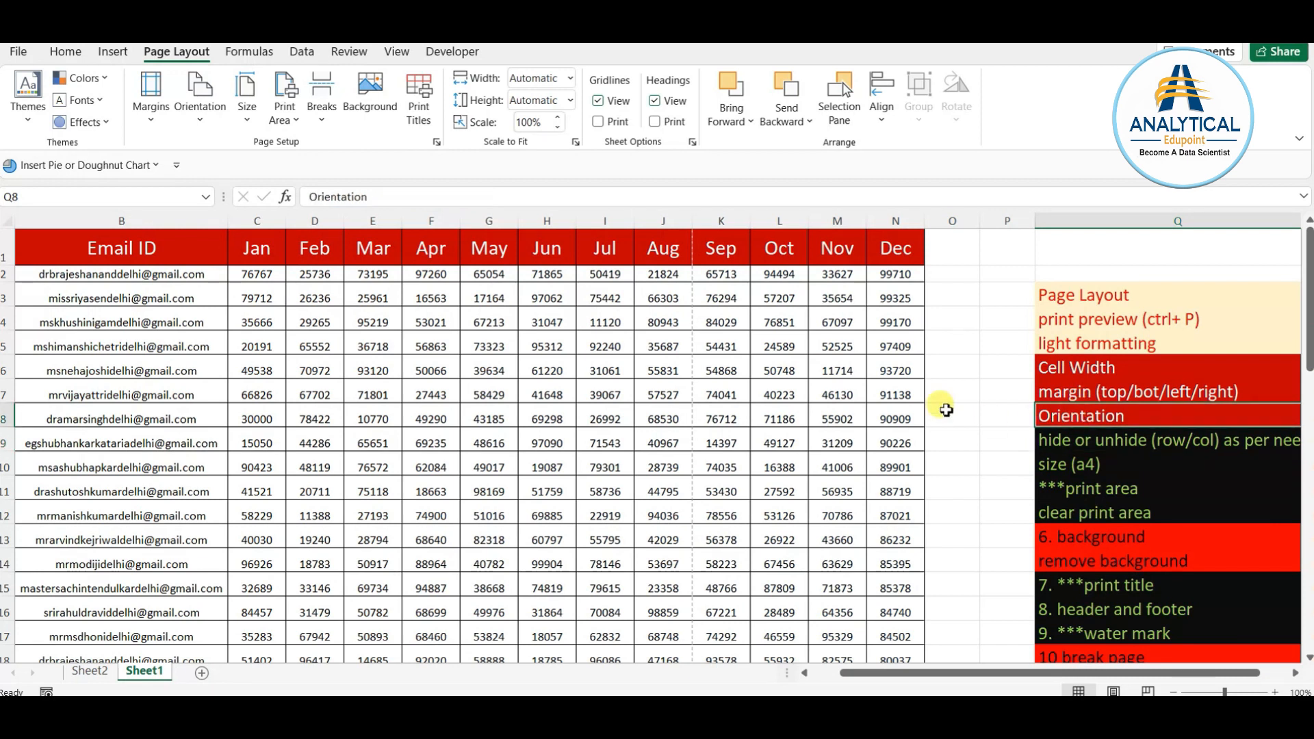
click(66, 51)
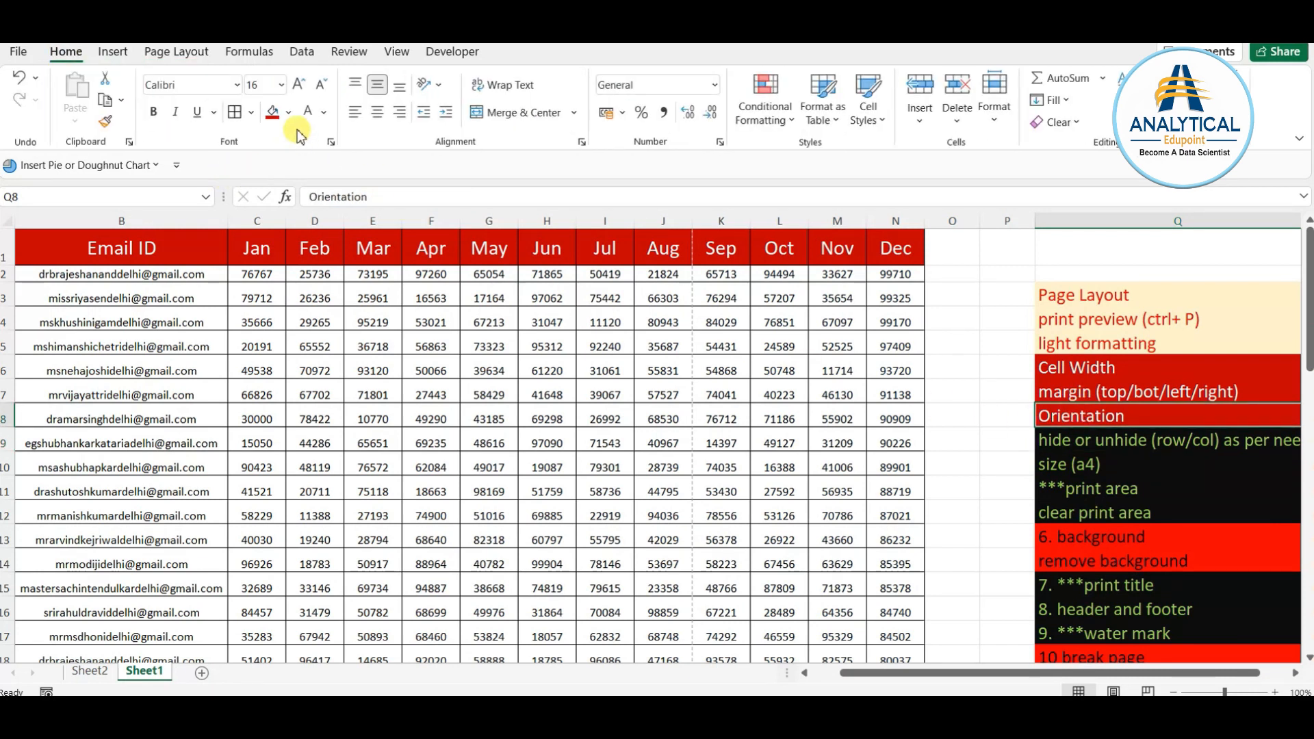
scroll(274, 120, right, 4)
click(692, 441)
click(720, 419)
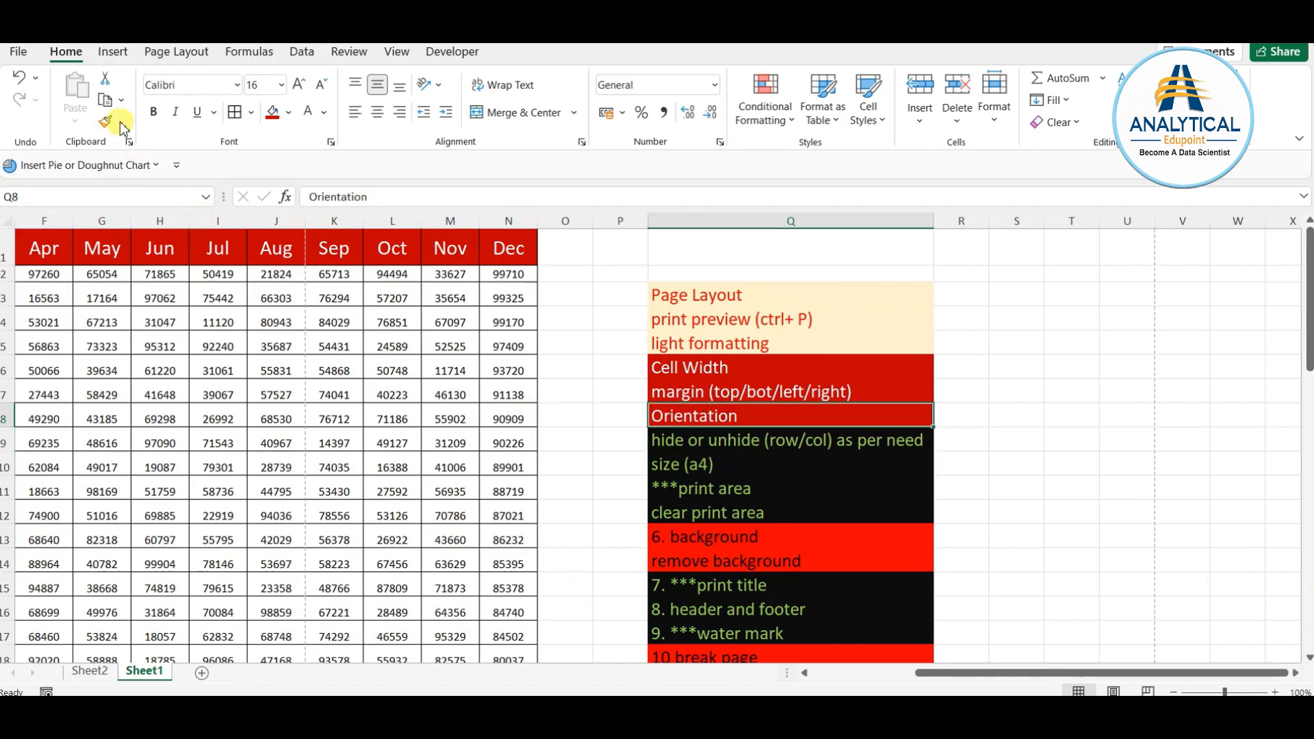
click(105, 121)
click(715, 446)
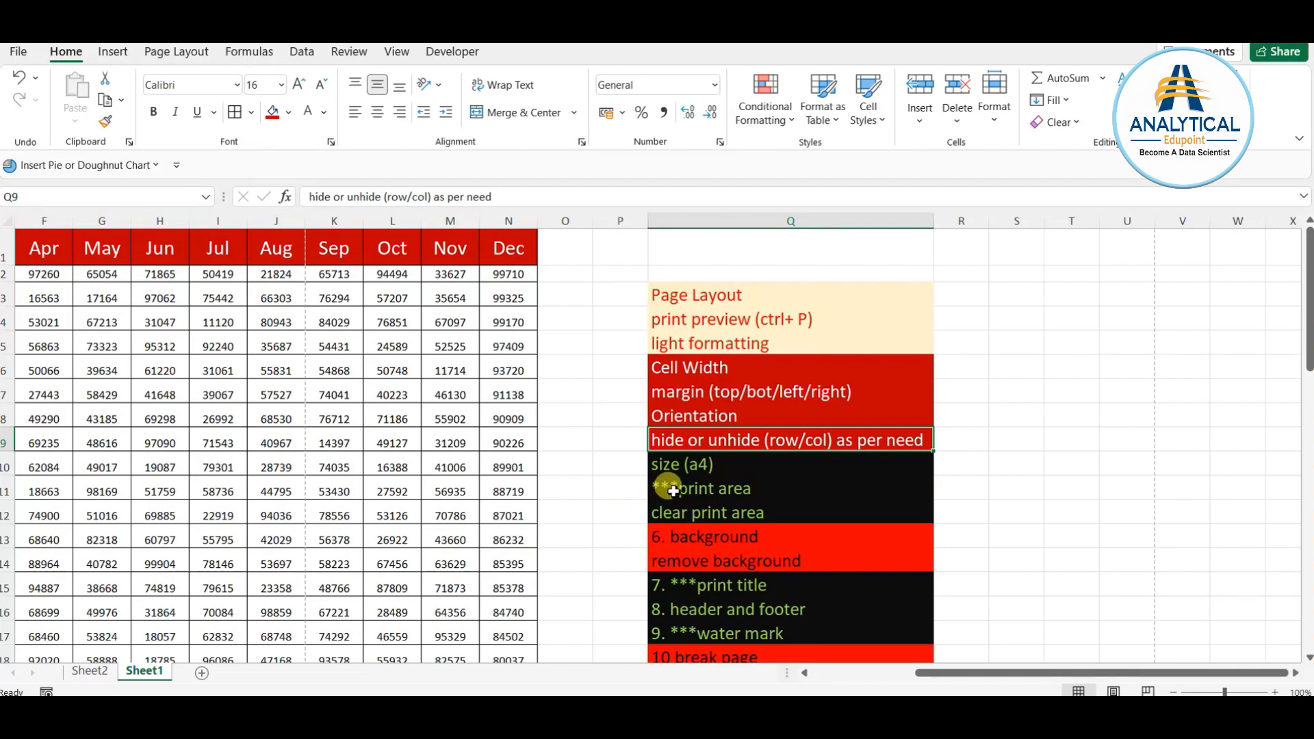
- Give the "size (a4)" checklist item the same red fill and white text as the completed items
click(682, 470)
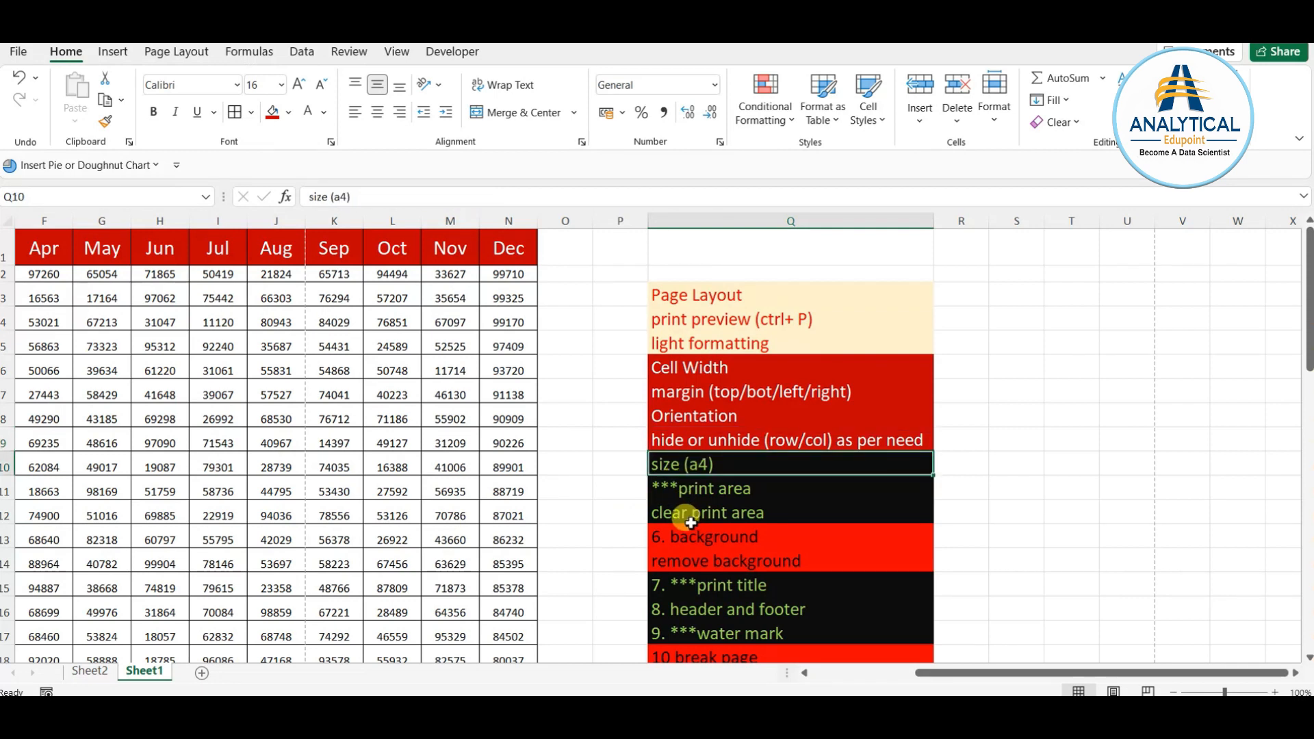
click(279, 114)
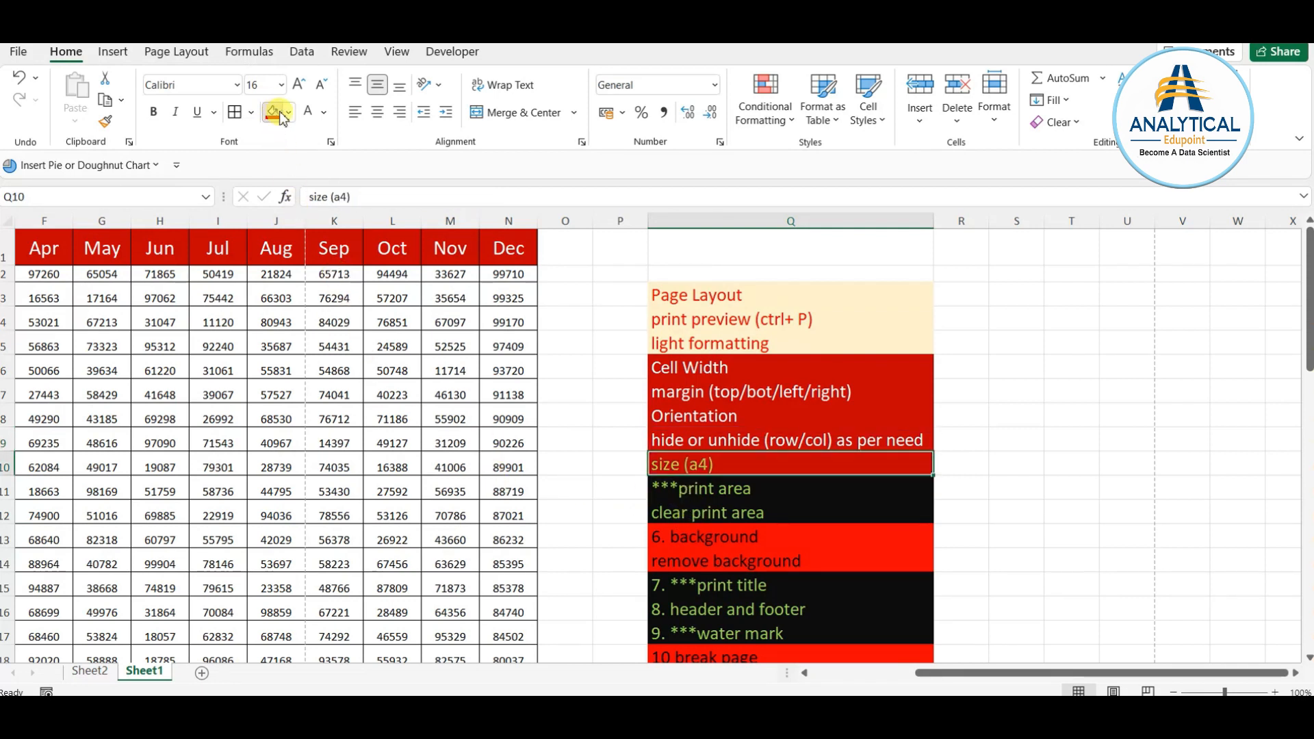
click(331, 471)
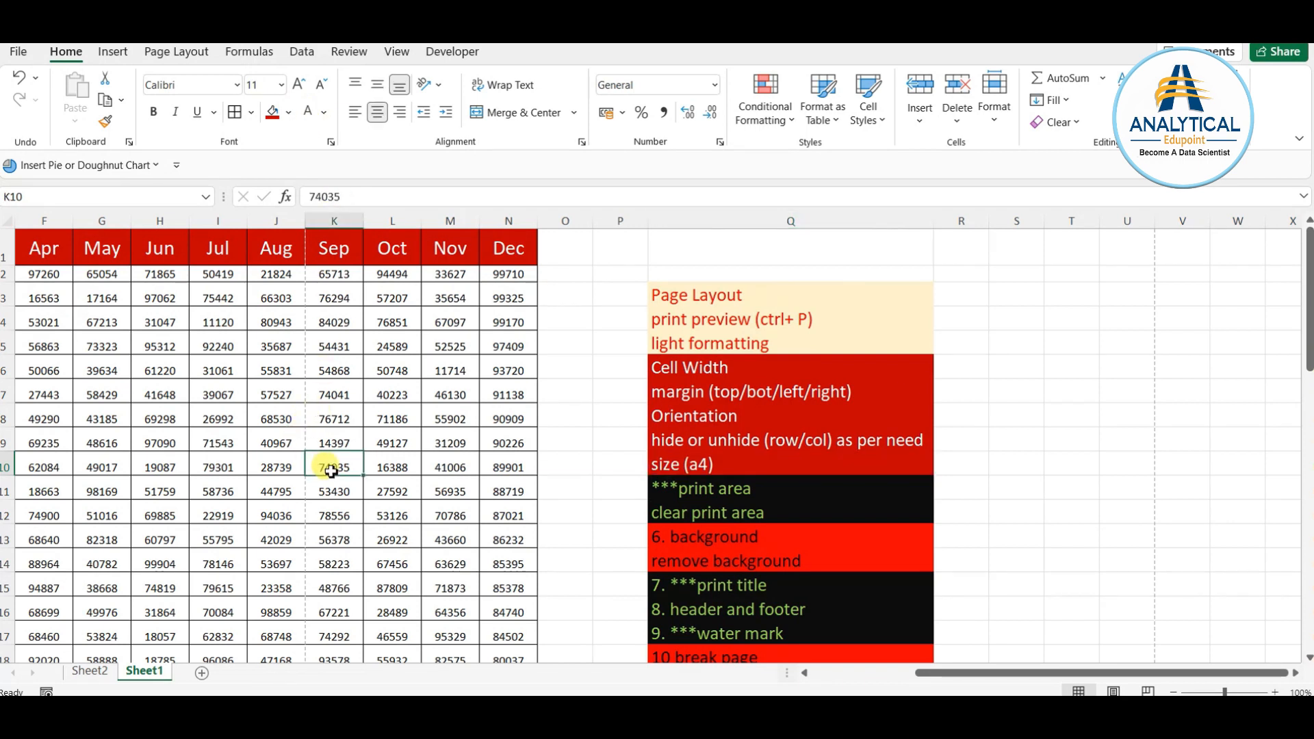
- Set the paper size of the data sheet to A4 (21 cm x 29.7 cm)
key(Left)
key(Left)
key(Left)
key(Left)
key(Left)
key(Left)
key(Left)
key(Left)
key(Left)
key(Left)
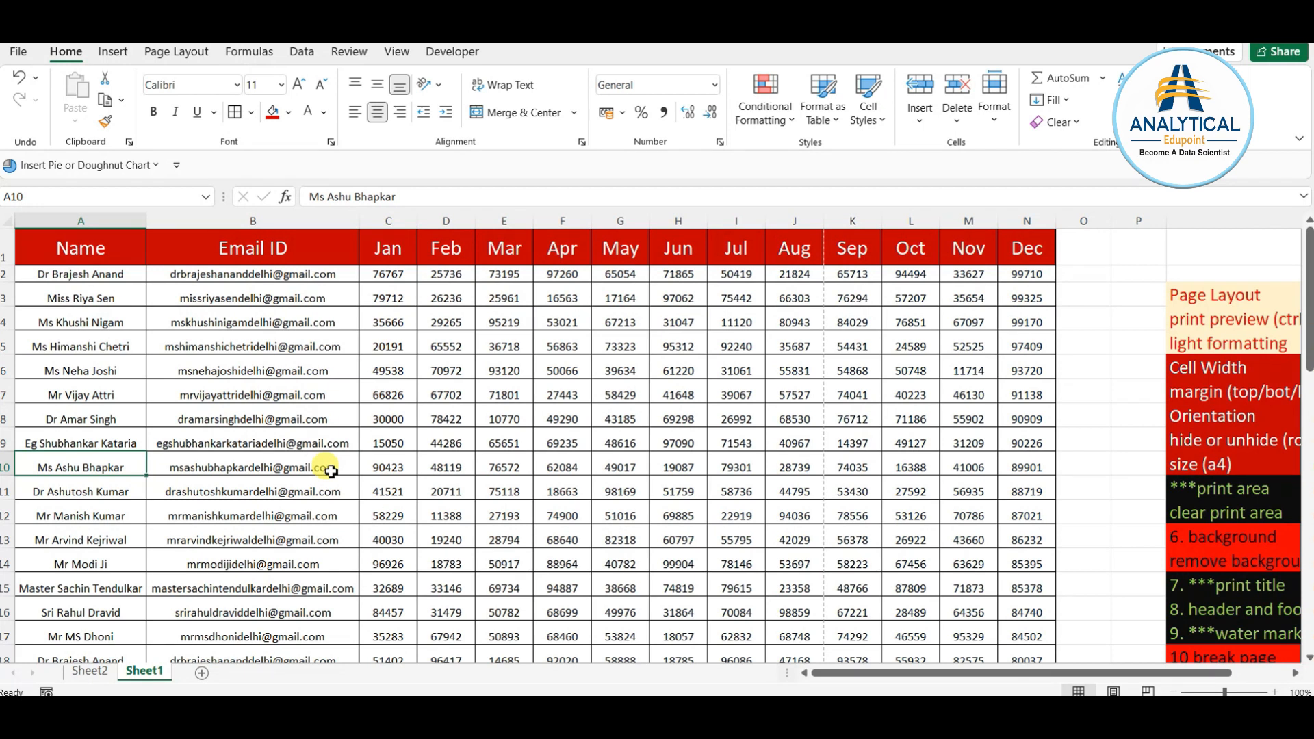
click(124, 320)
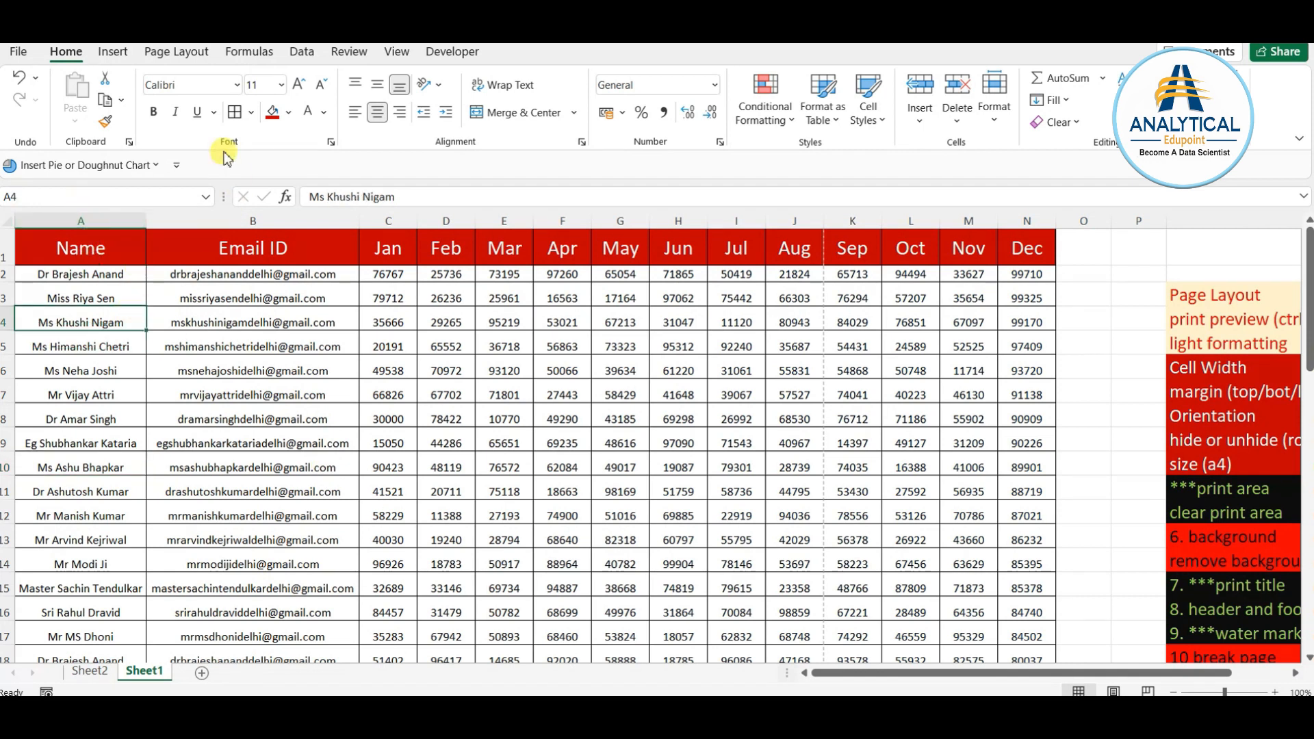
click(191, 52)
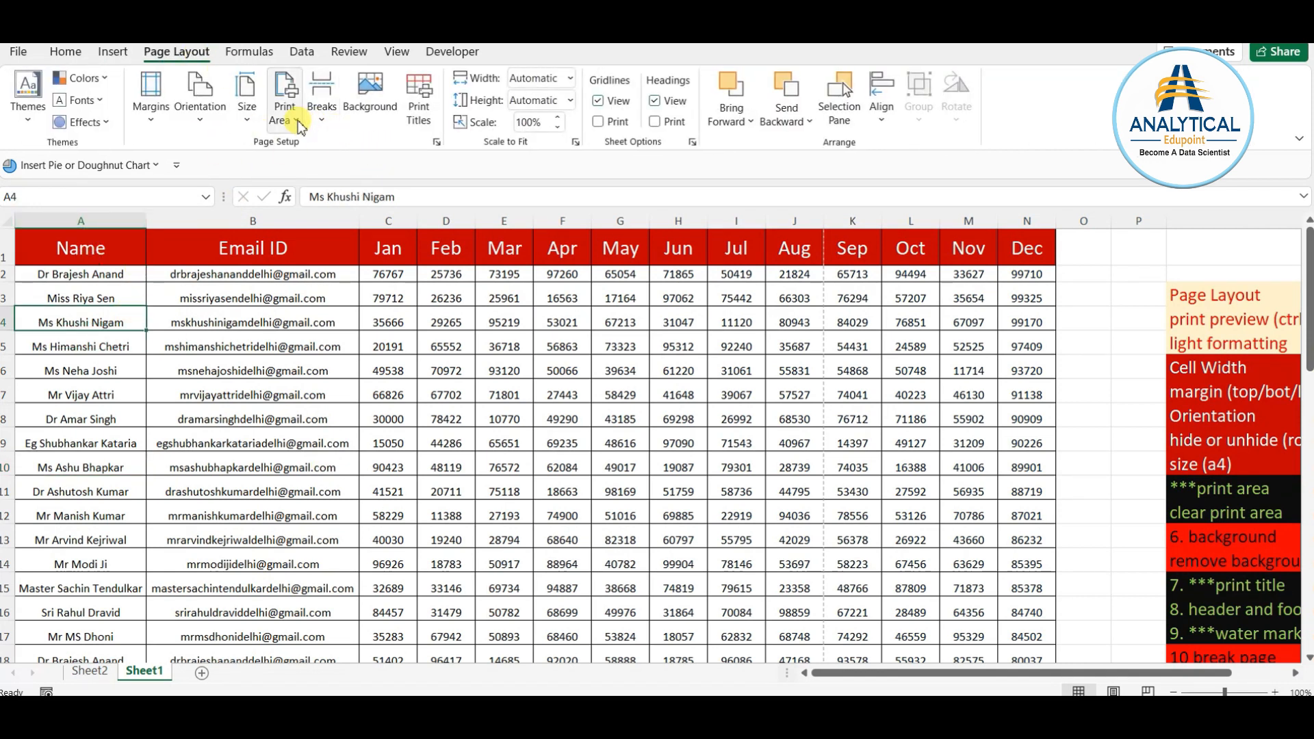
click(247, 110)
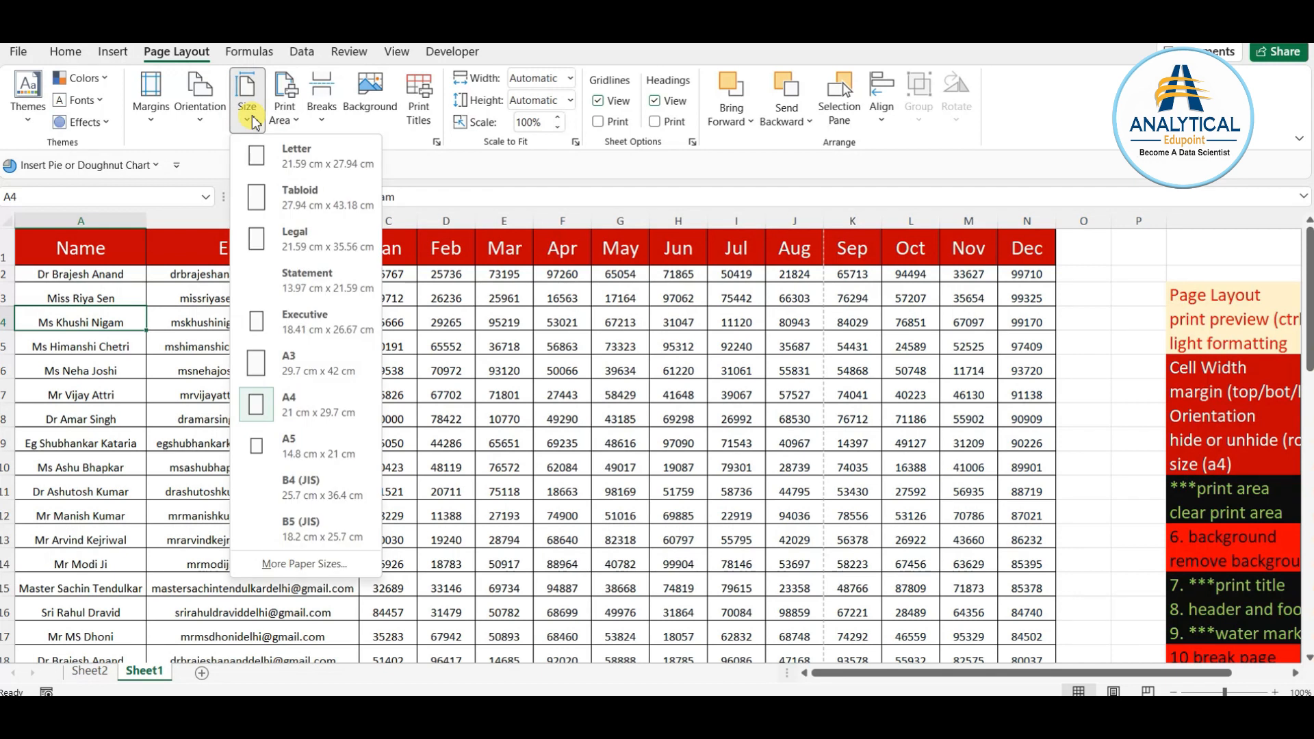
click(257, 402)
click(560, 438)
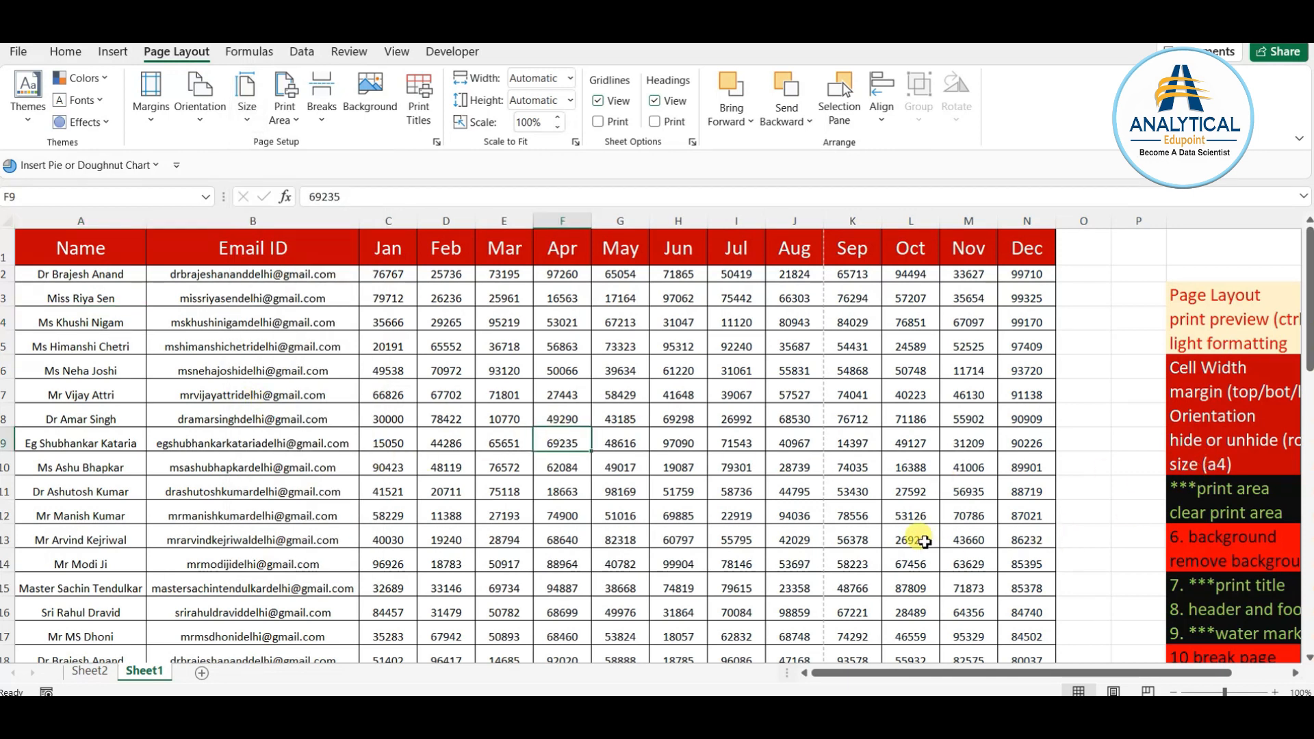
- Review the print area and clear print area checklist items and the table range A1:N16
click(1201, 488)
click(1209, 517)
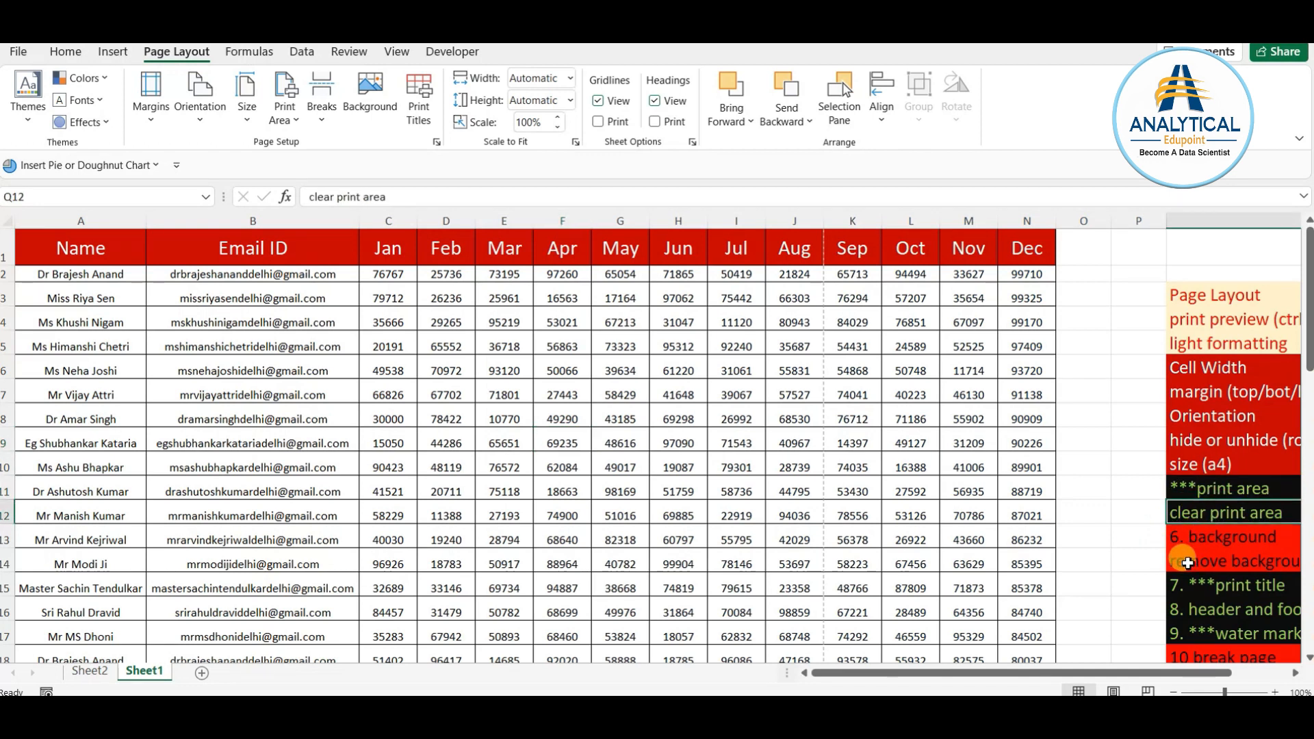
click(490, 463)
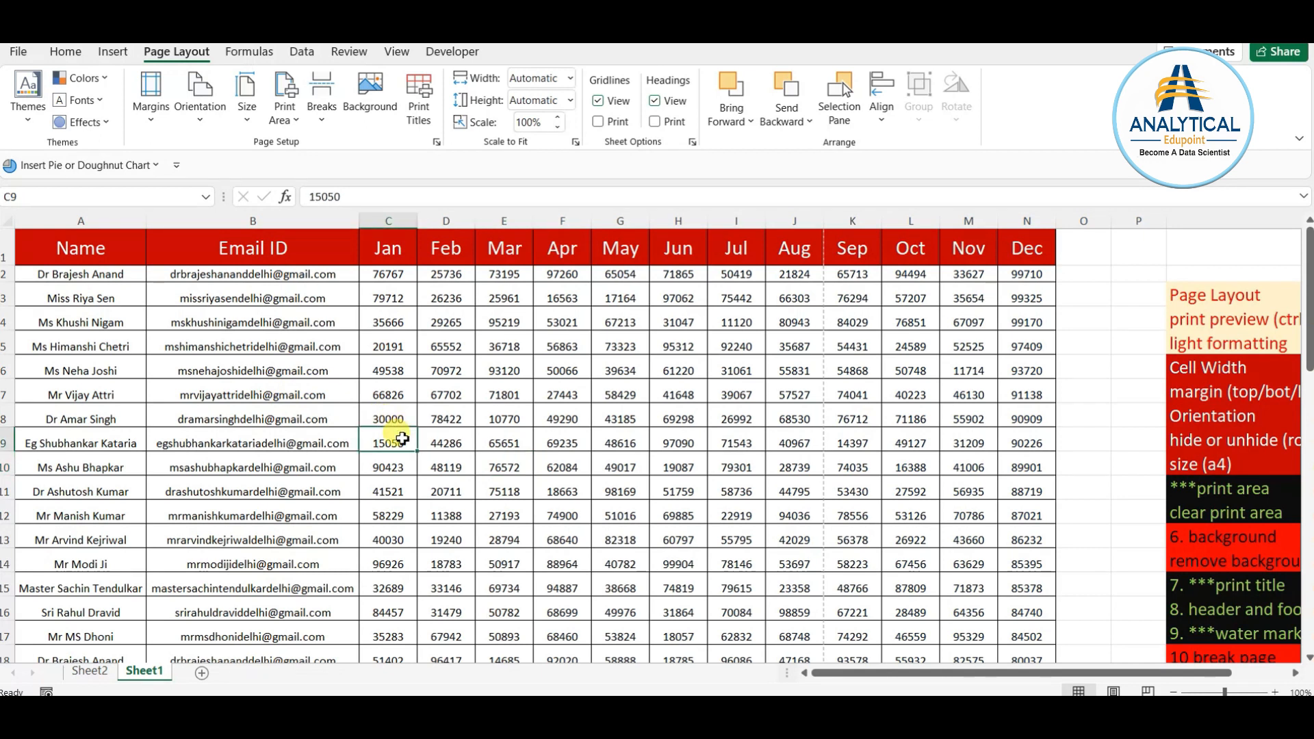
key(ctrl+Down)
key(ctrl+Up)
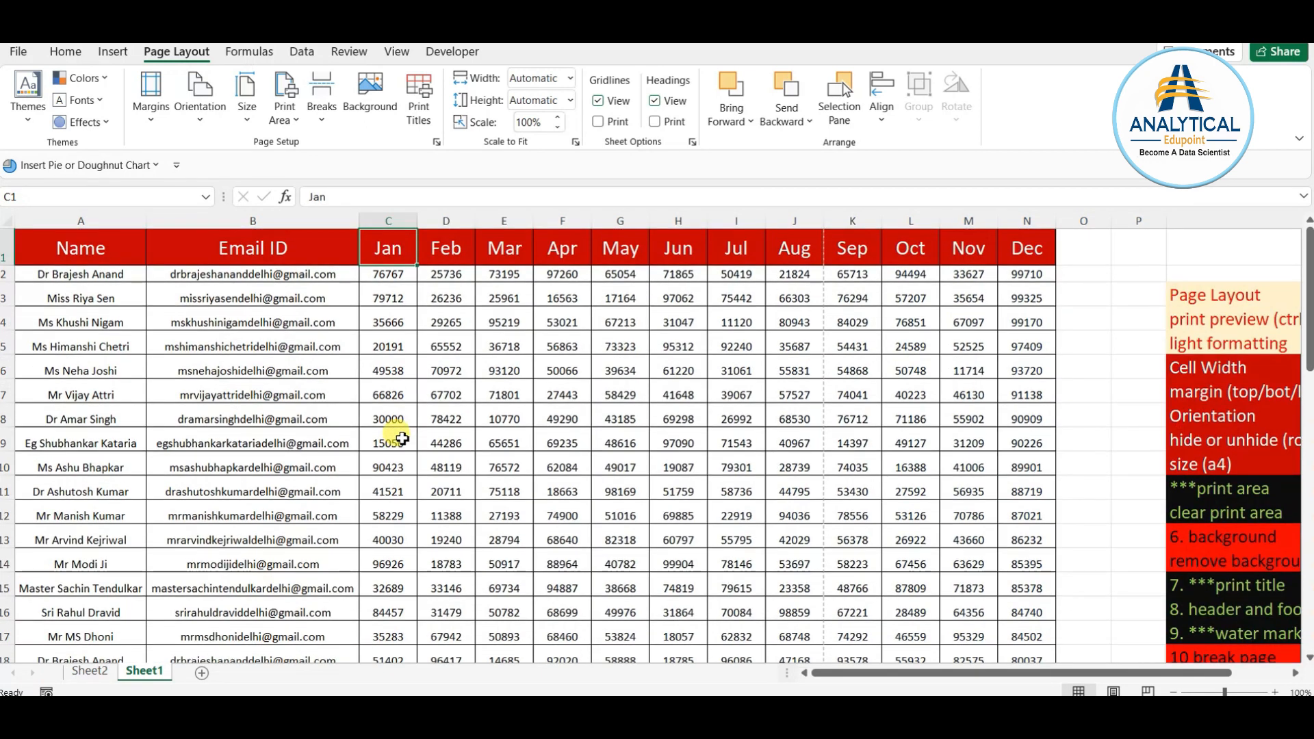
drag(50, 259, 1023, 606)
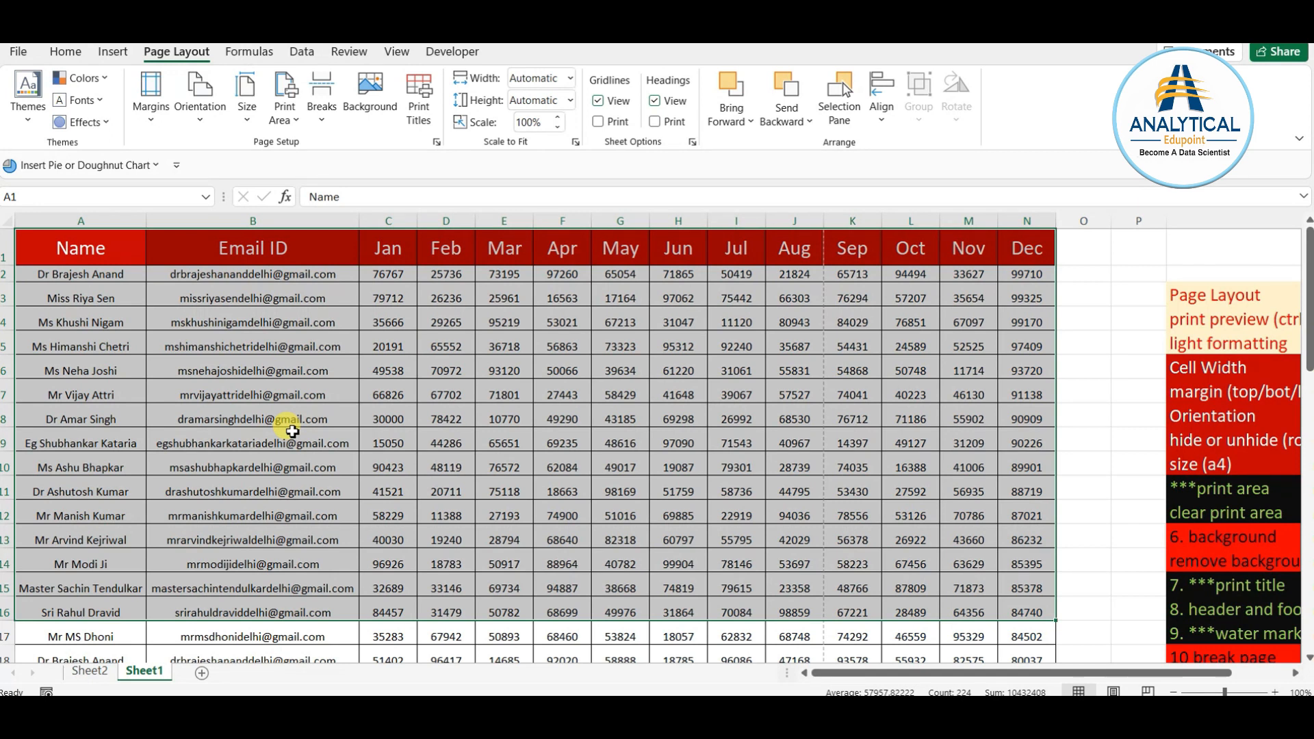
click(296, 396)
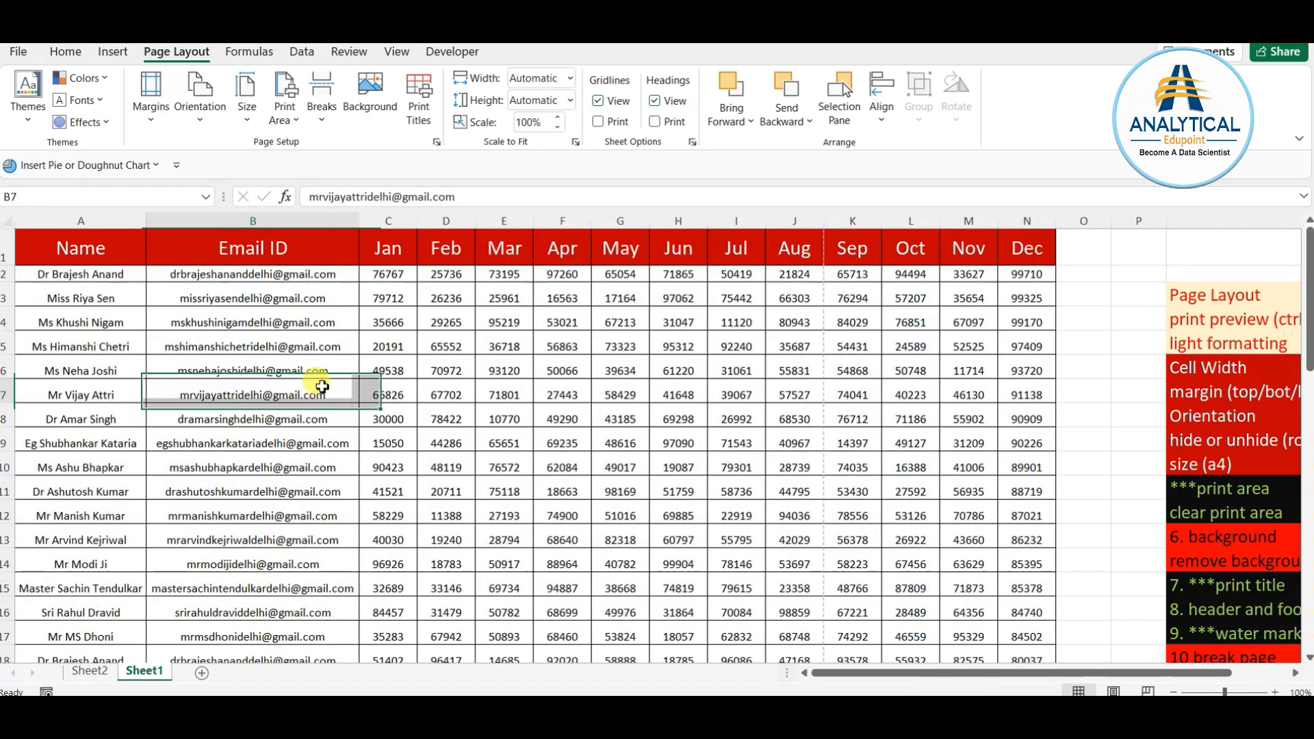
- Hide the Email ID column between the Name and Jan columns again
click(269, 220)
right_click(271, 225)
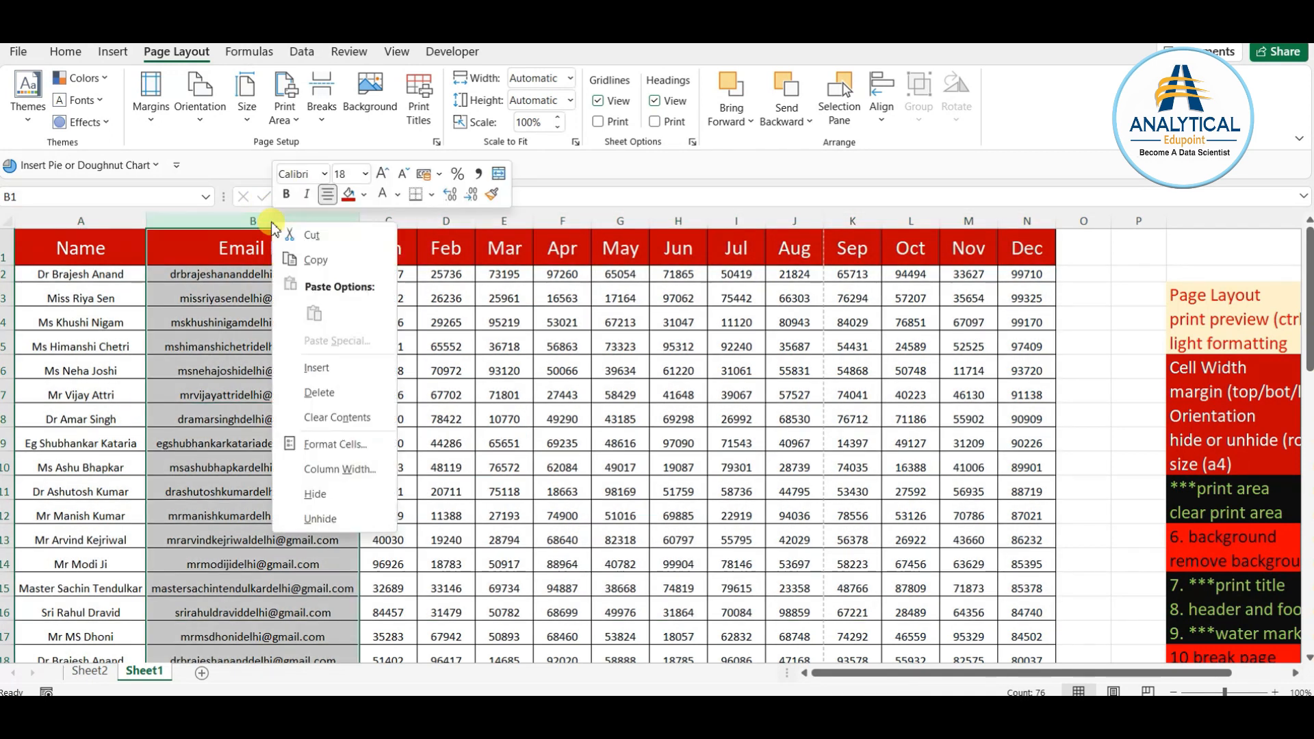
click(315, 494)
- Set the range A1:N16, from Name to Dec, as the print area and check the print preview
drag(85, 250, 818, 610)
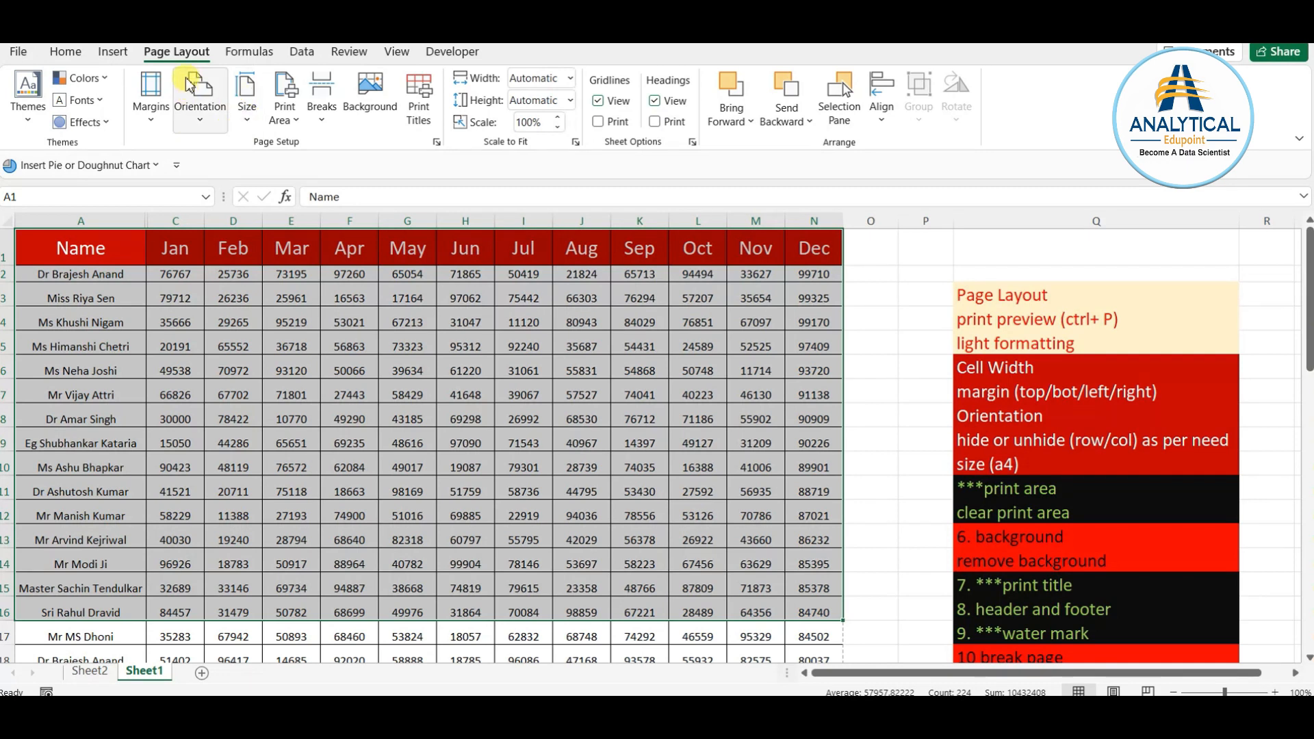
click(294, 111)
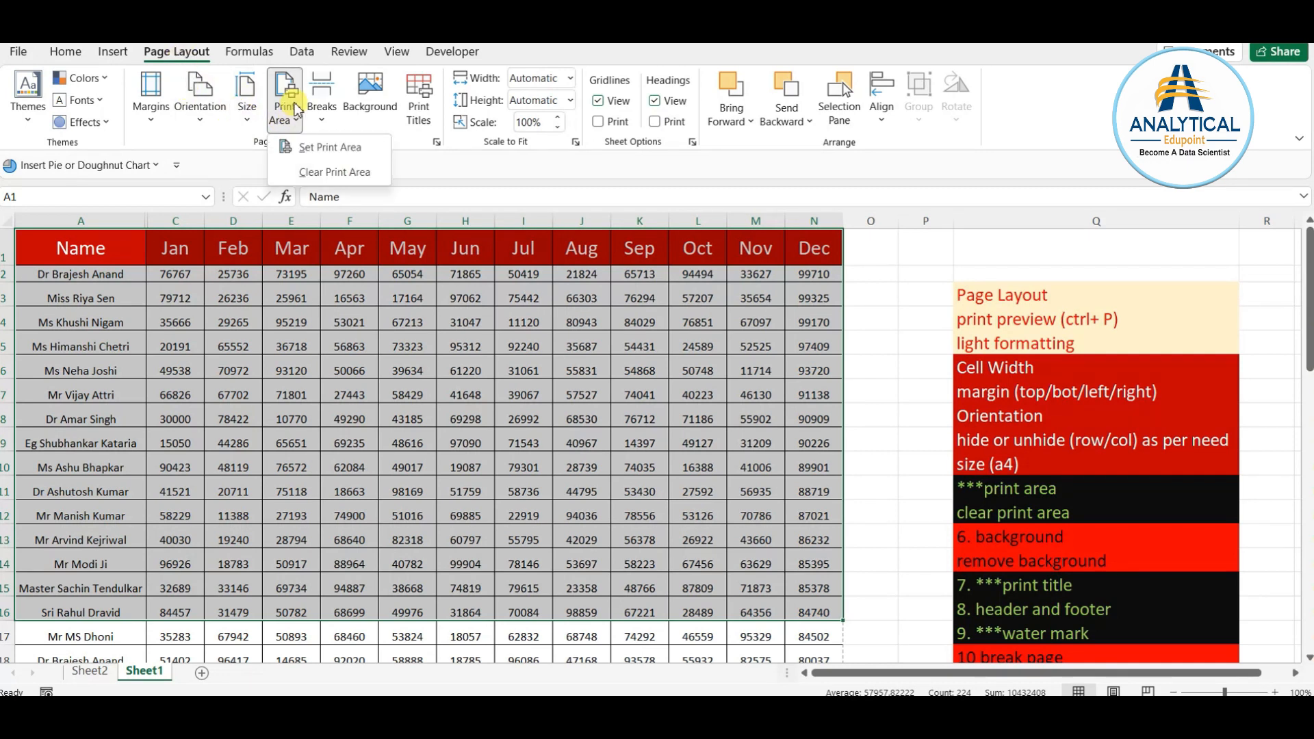
click(318, 147)
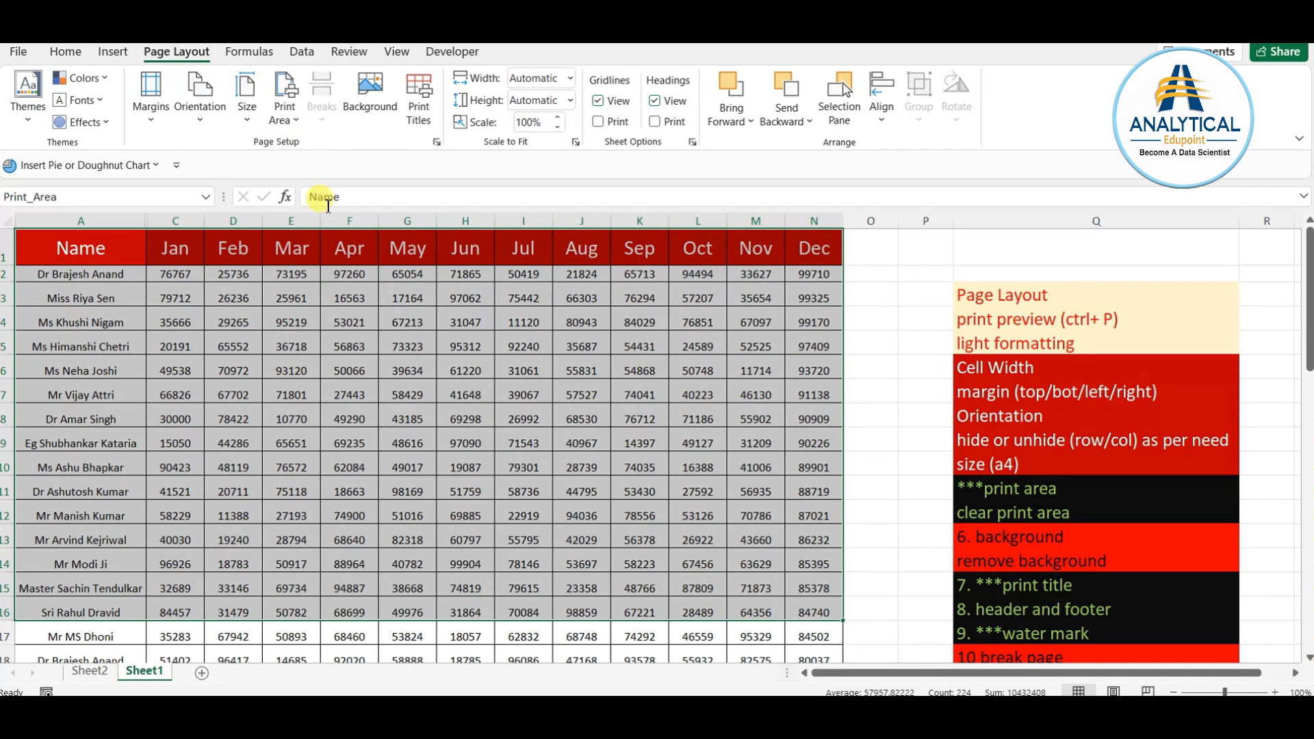
click(431, 474)
scroll(527, 499, down, 6)
scroll(552, 540, up, 6)
key(ctrl+p)
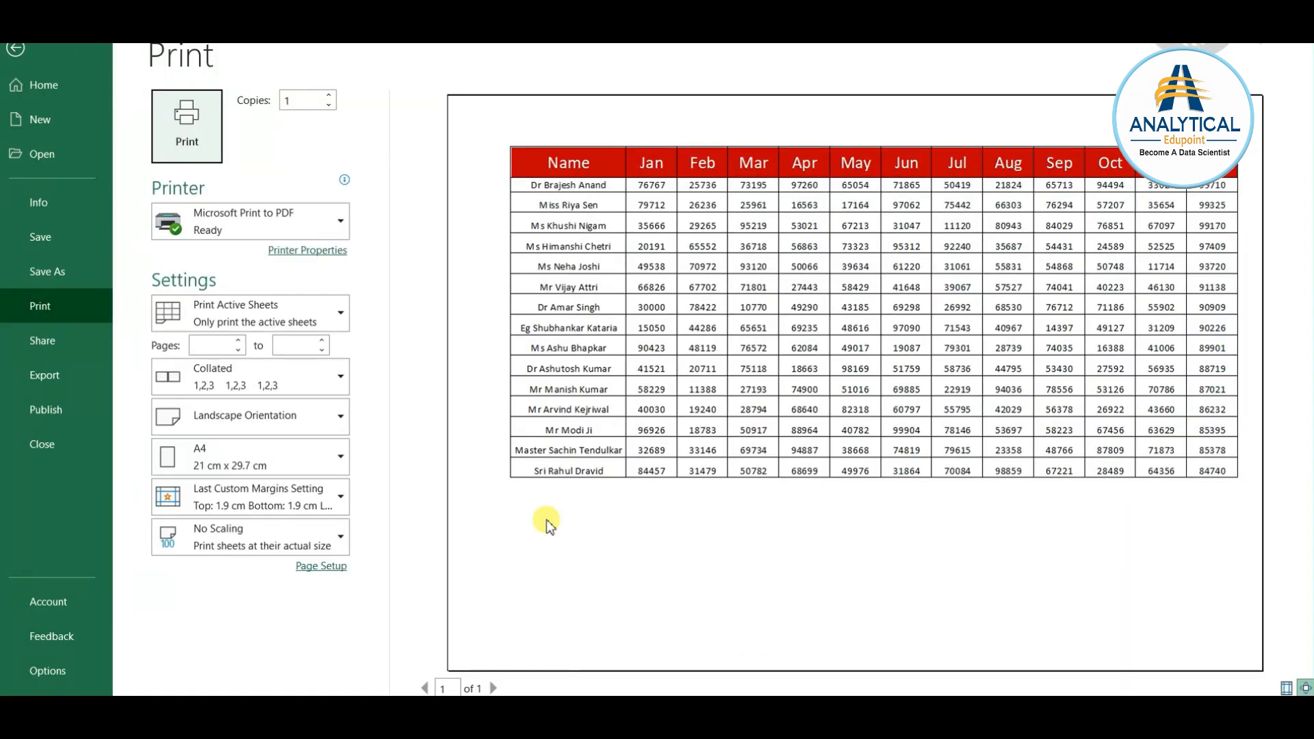
key(Escape)
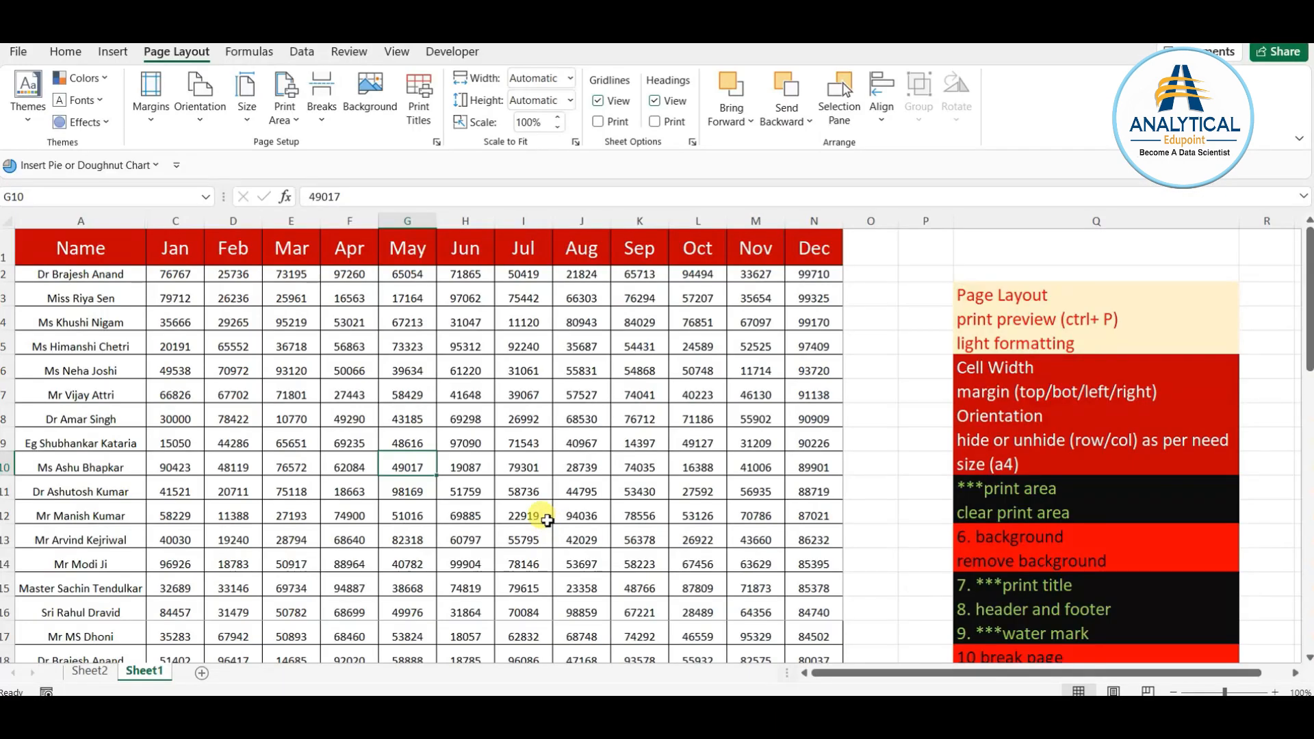
- Review the print area options and check the print preview of the limited range once more
click(286, 110)
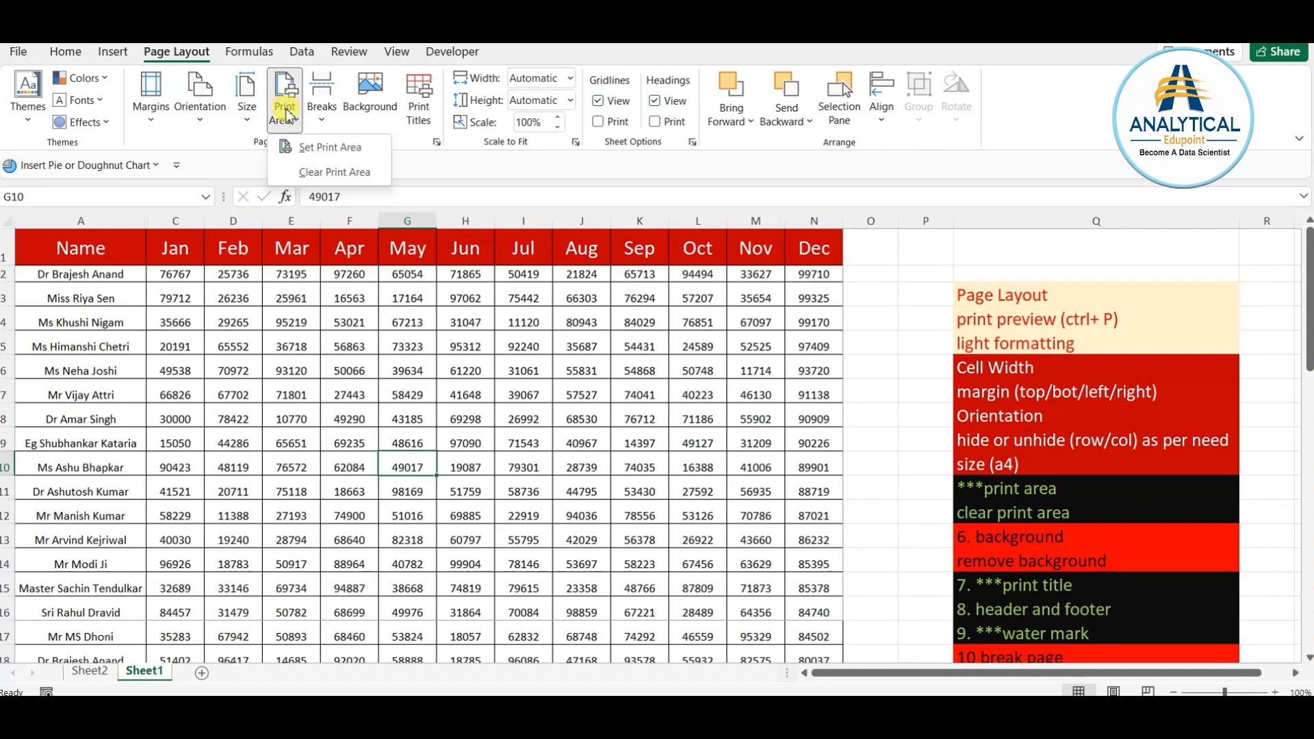
click(477, 457)
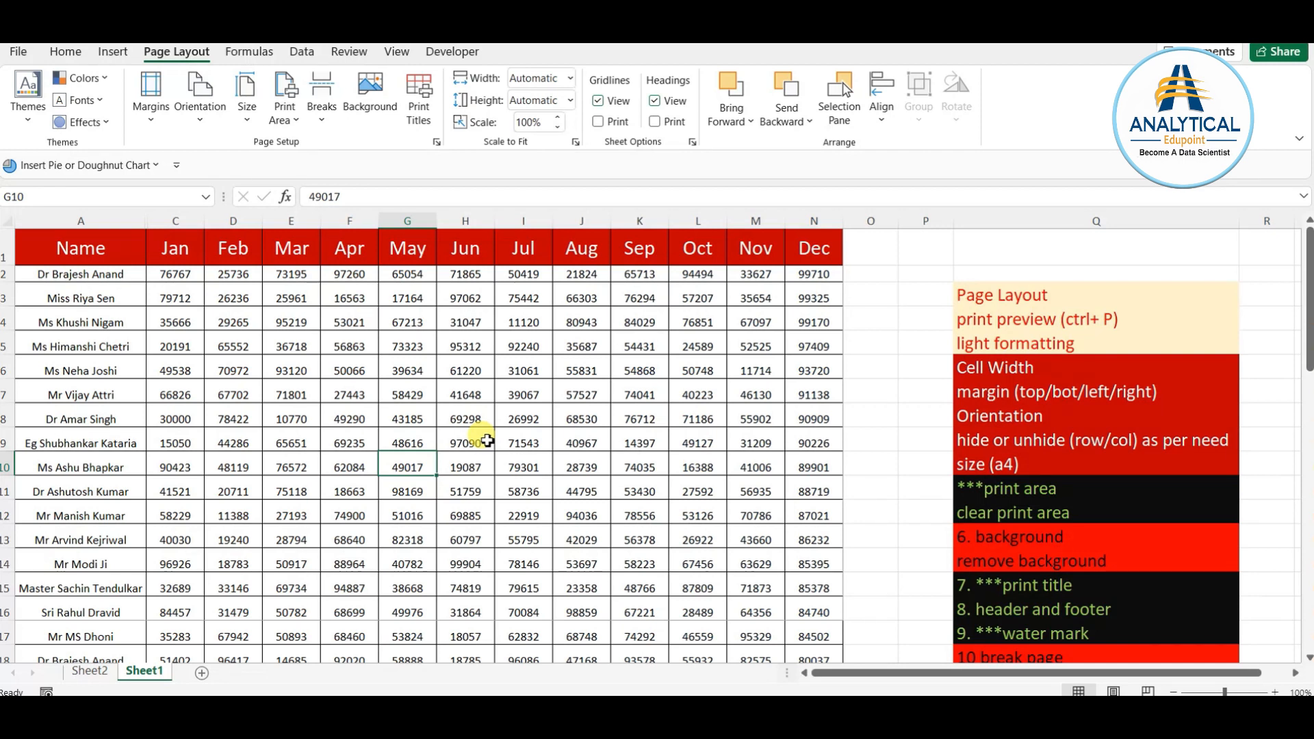
key(ctrl+p)
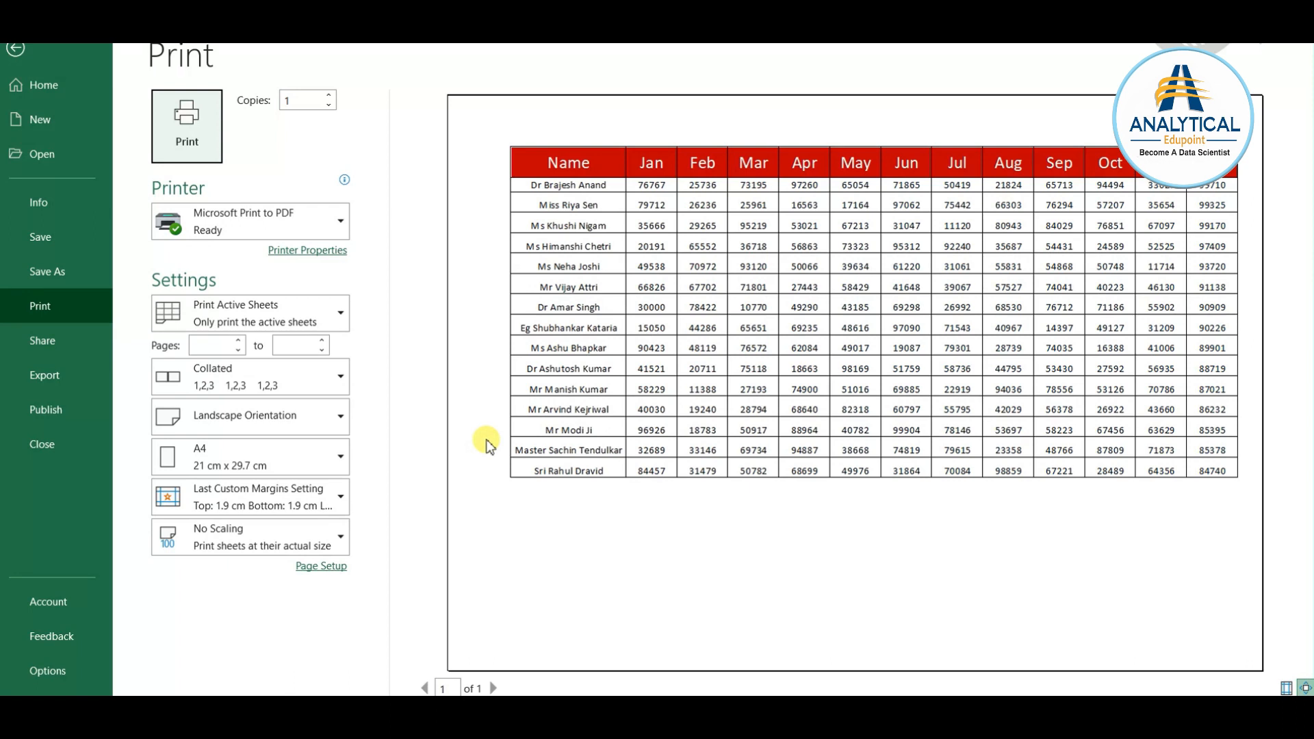
key(Escape)
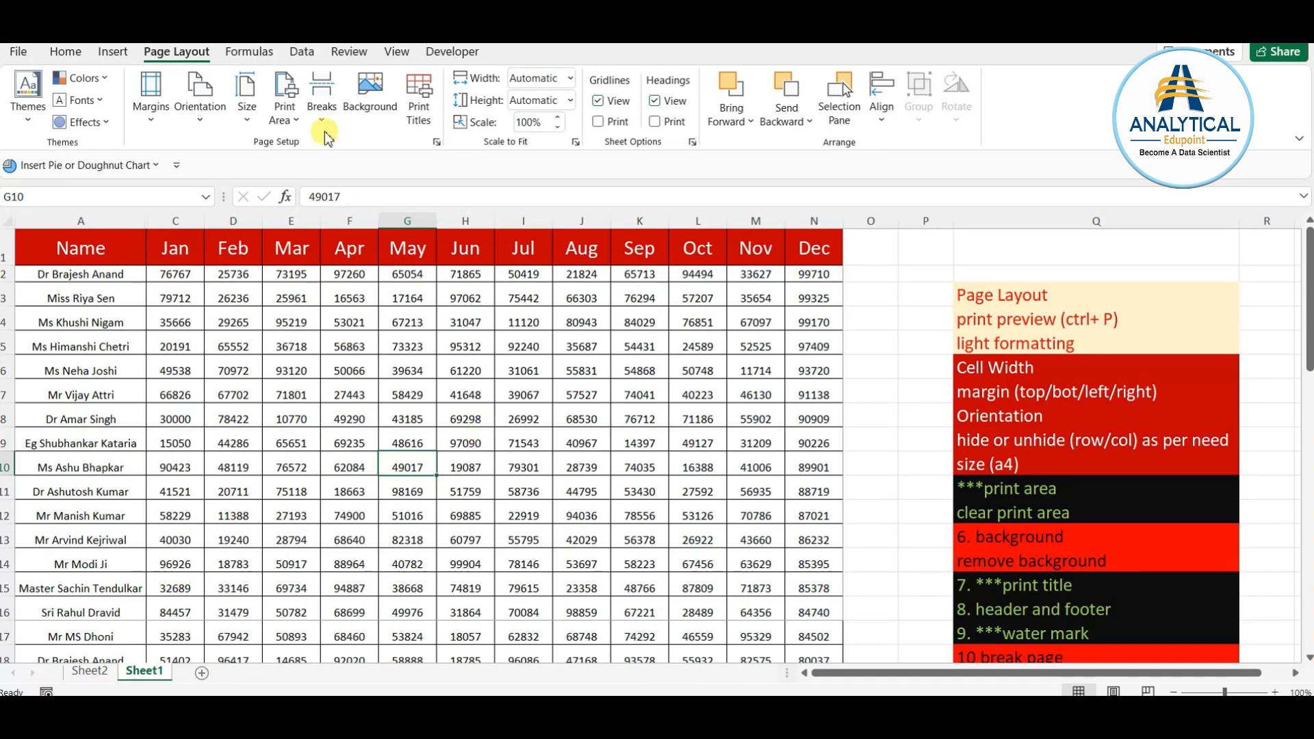
- Clear the print area of the sheet and look through the pages in the print preview
click(284, 115)
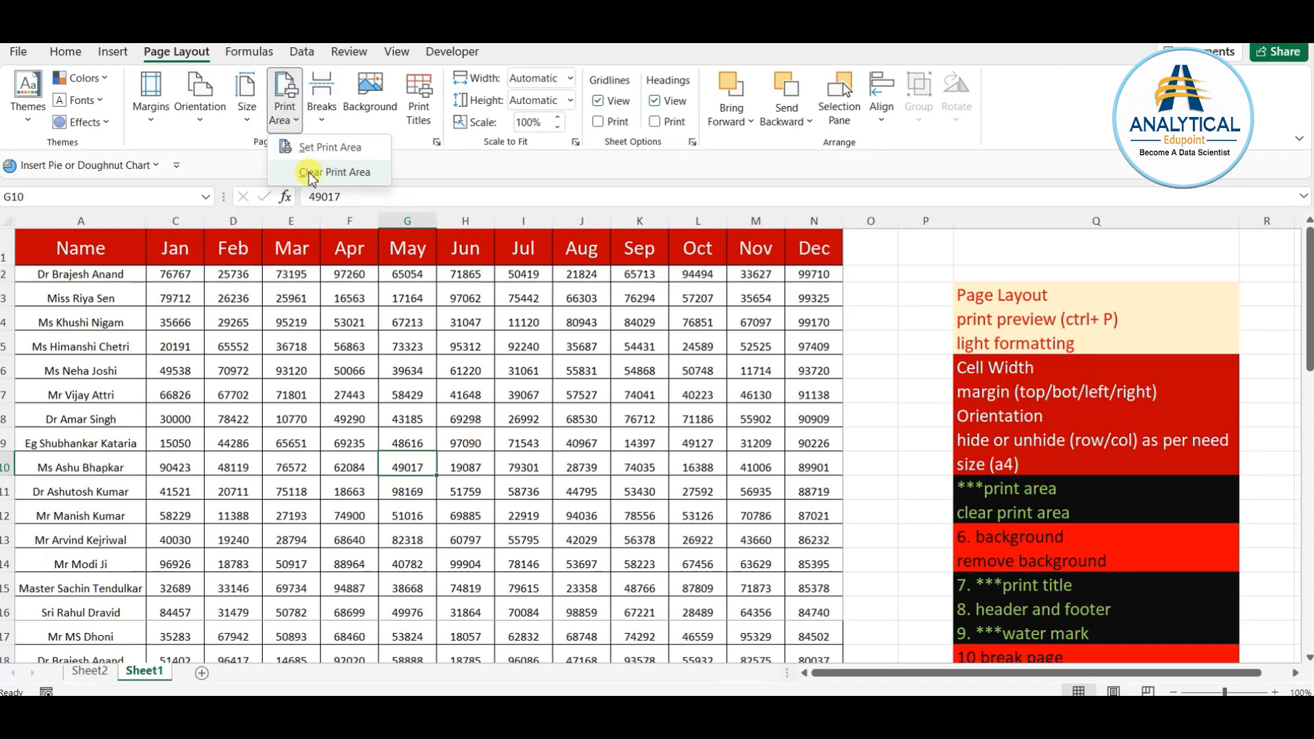
click(309, 173)
click(334, 348)
key(ctrl+p)
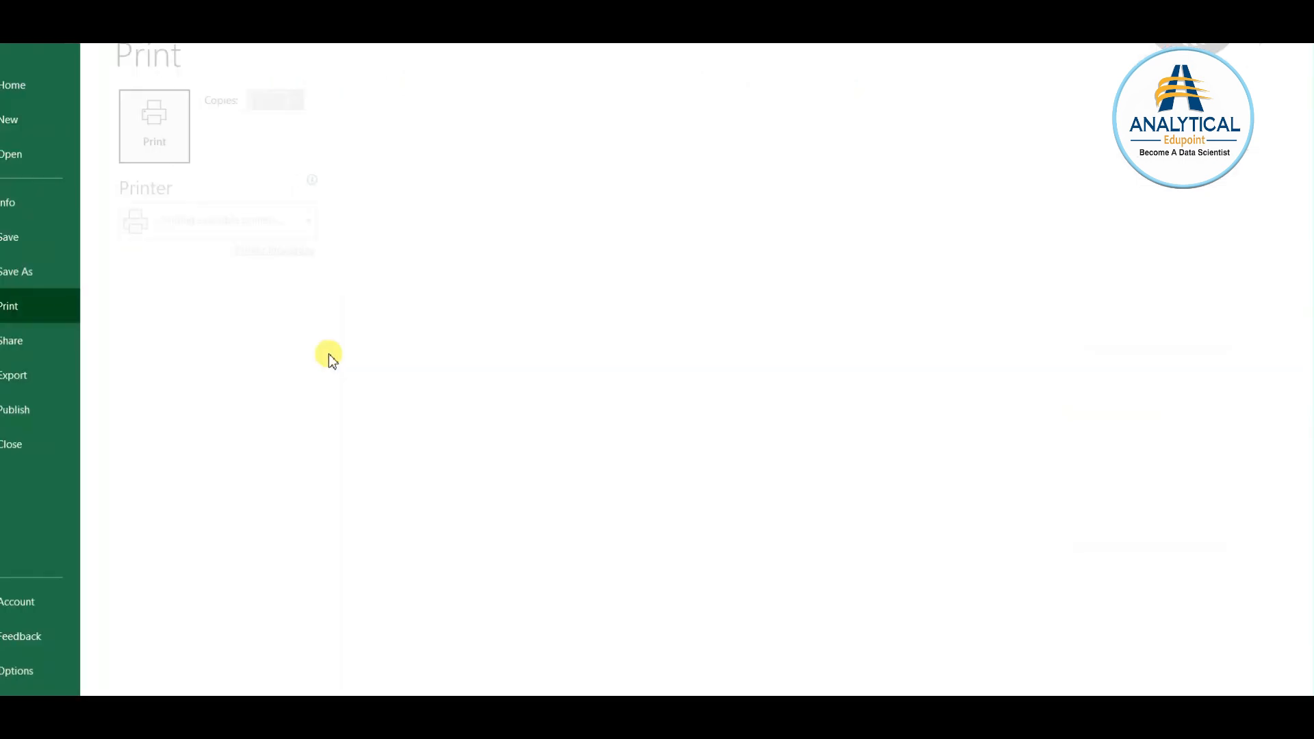
scroll(804, 478, down, 2)
scroll(804, 478, up, 2)
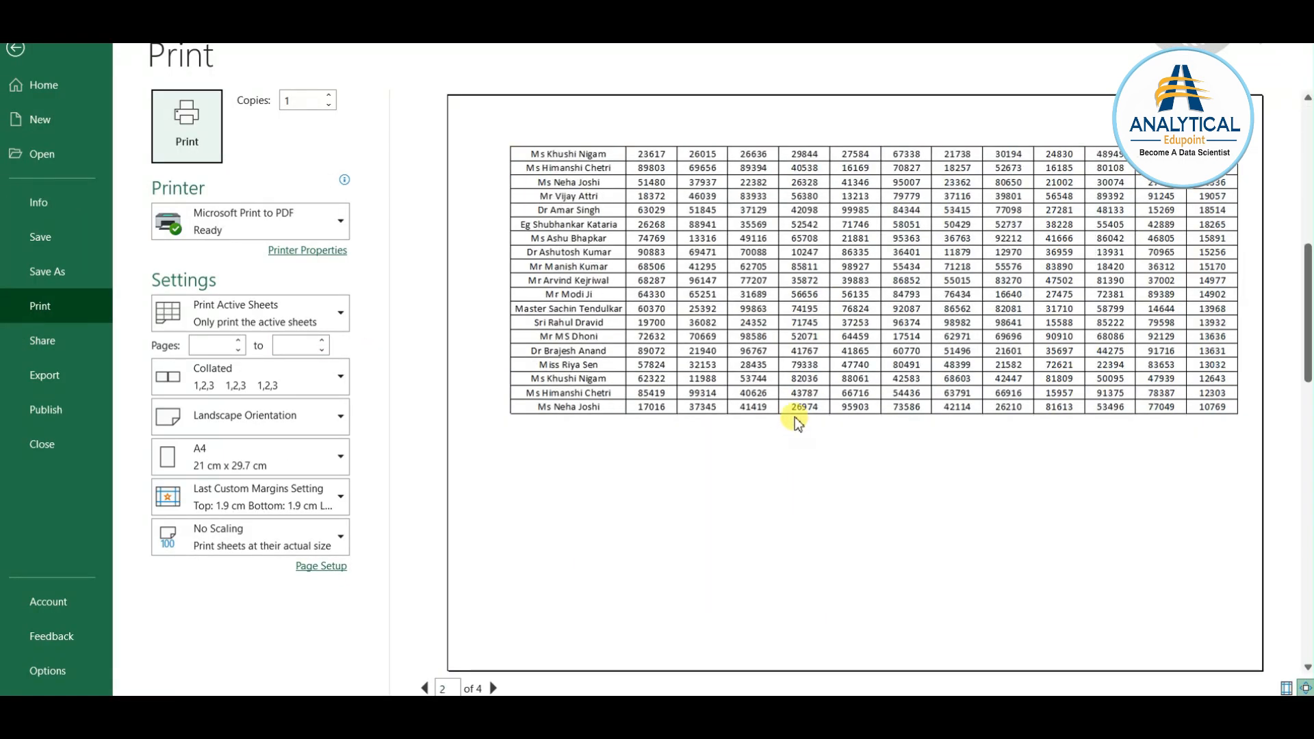
key(Escape)
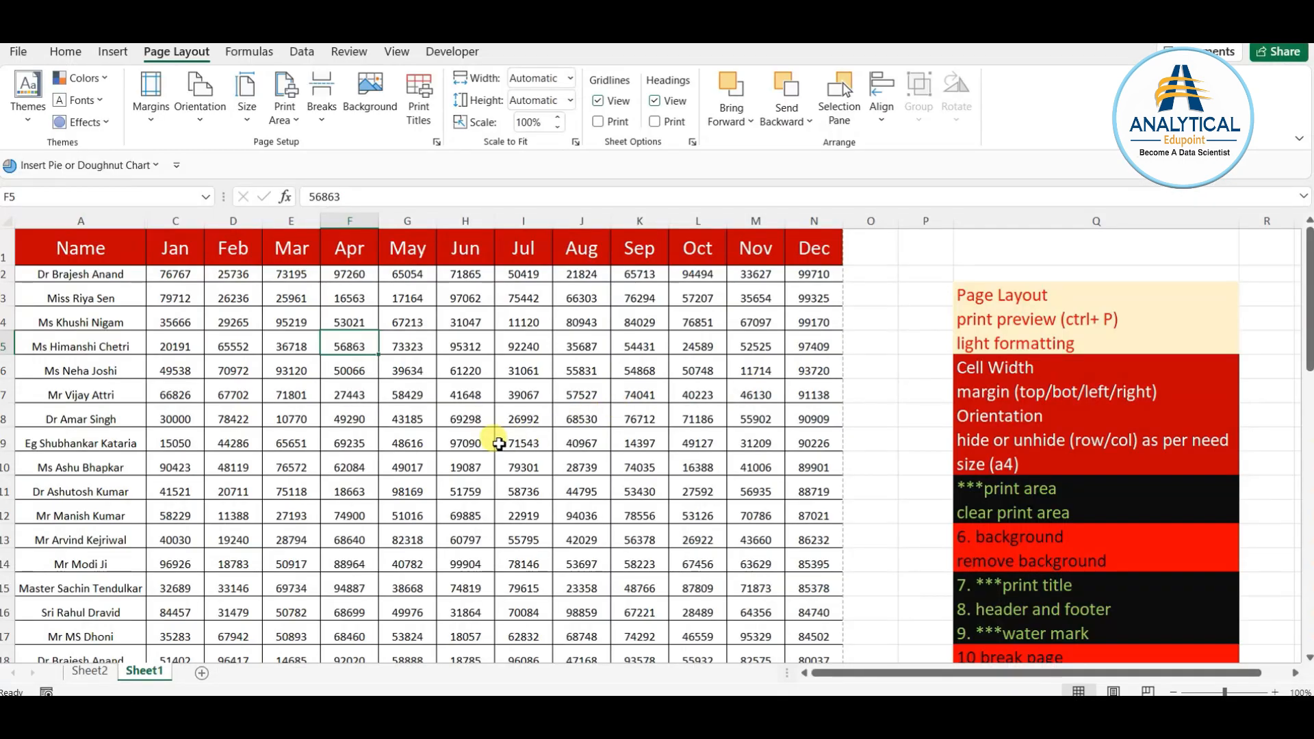
- Examine the month columns and compare the row heights and number alignment of the records above and below row 20
drag(176, 221, 816, 222)
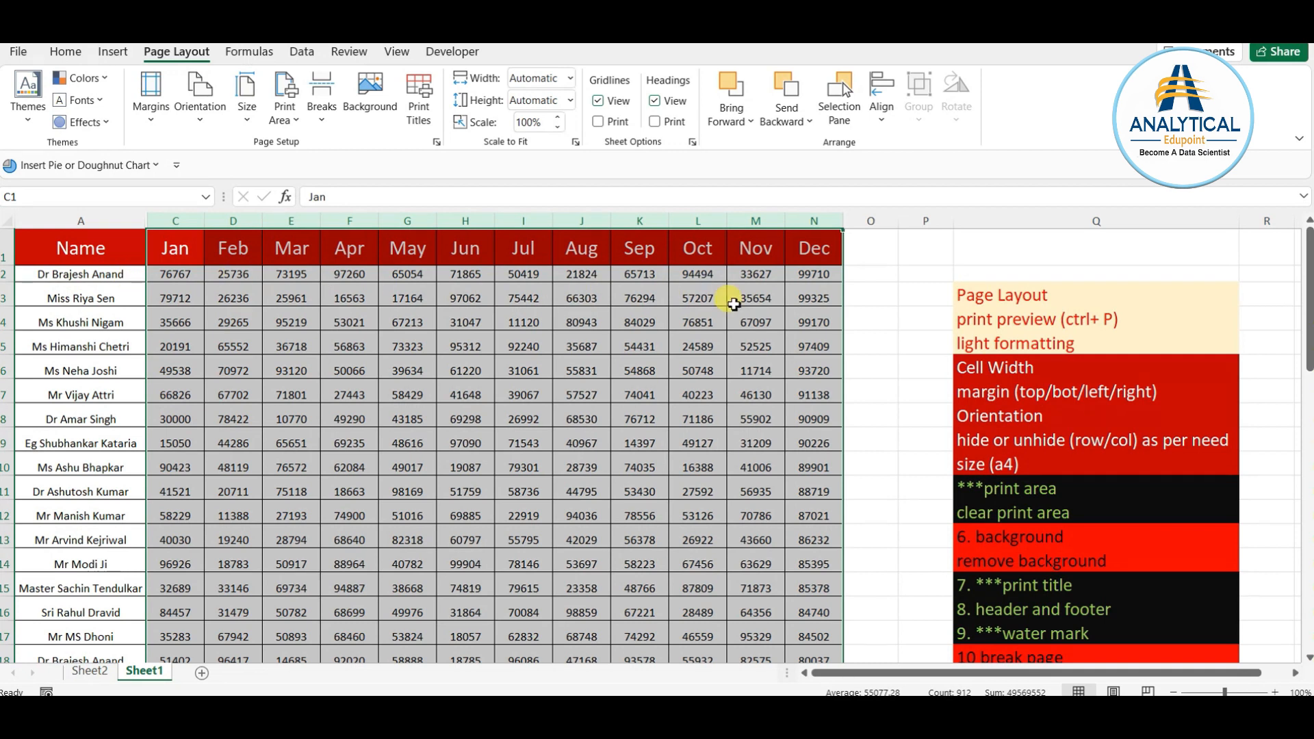
click(417, 488)
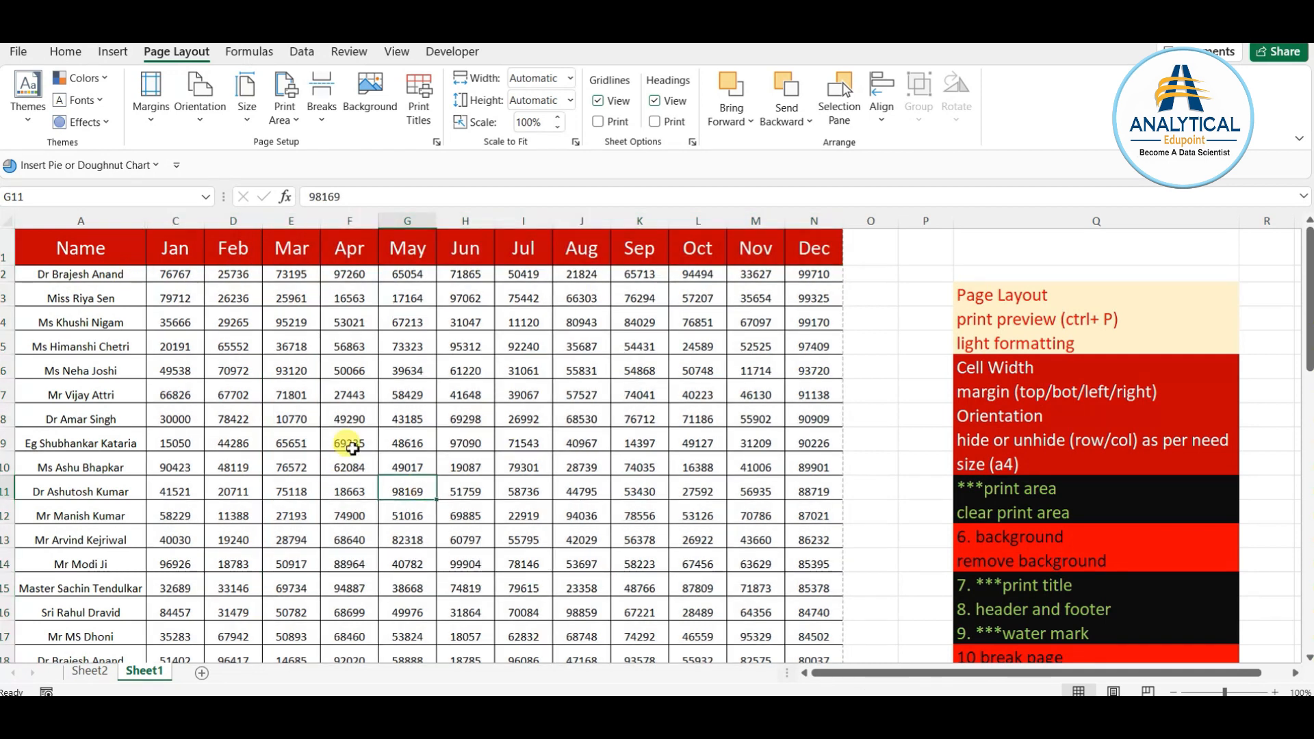
scroll(203, 364, down, 4)
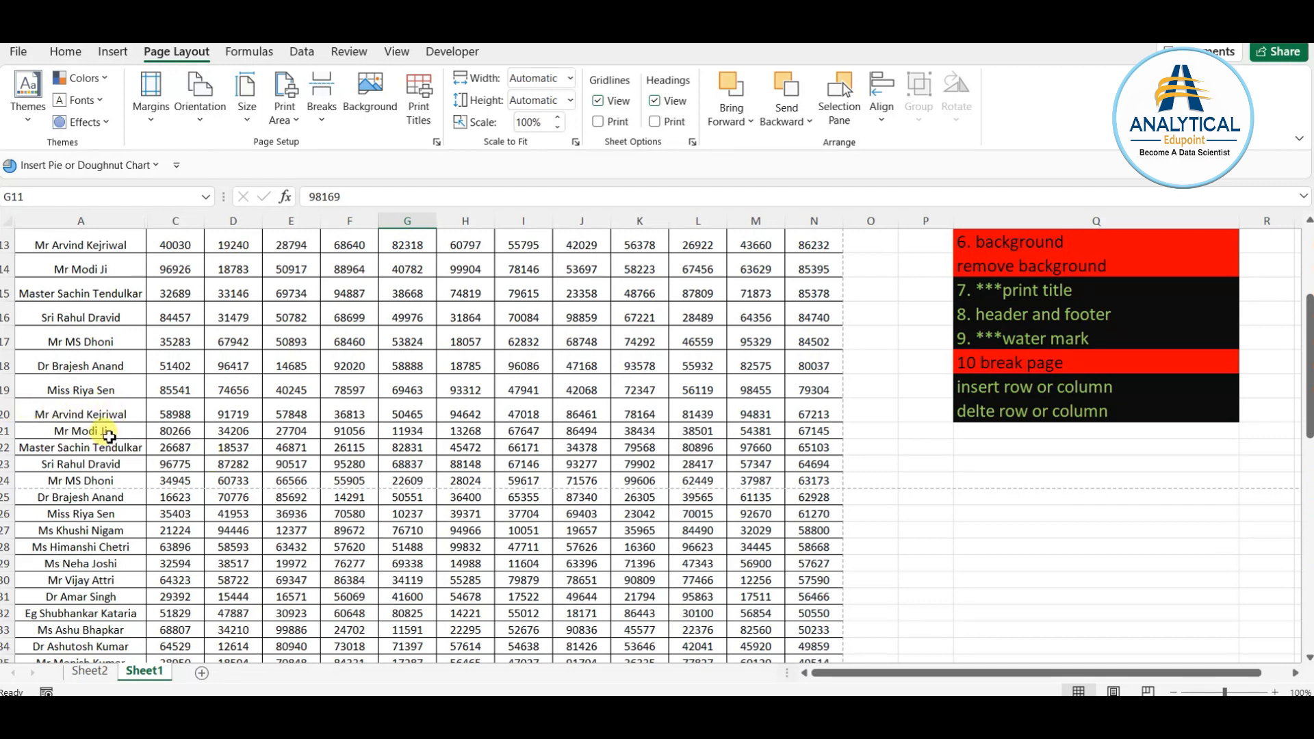
drag(109, 429, 452, 561)
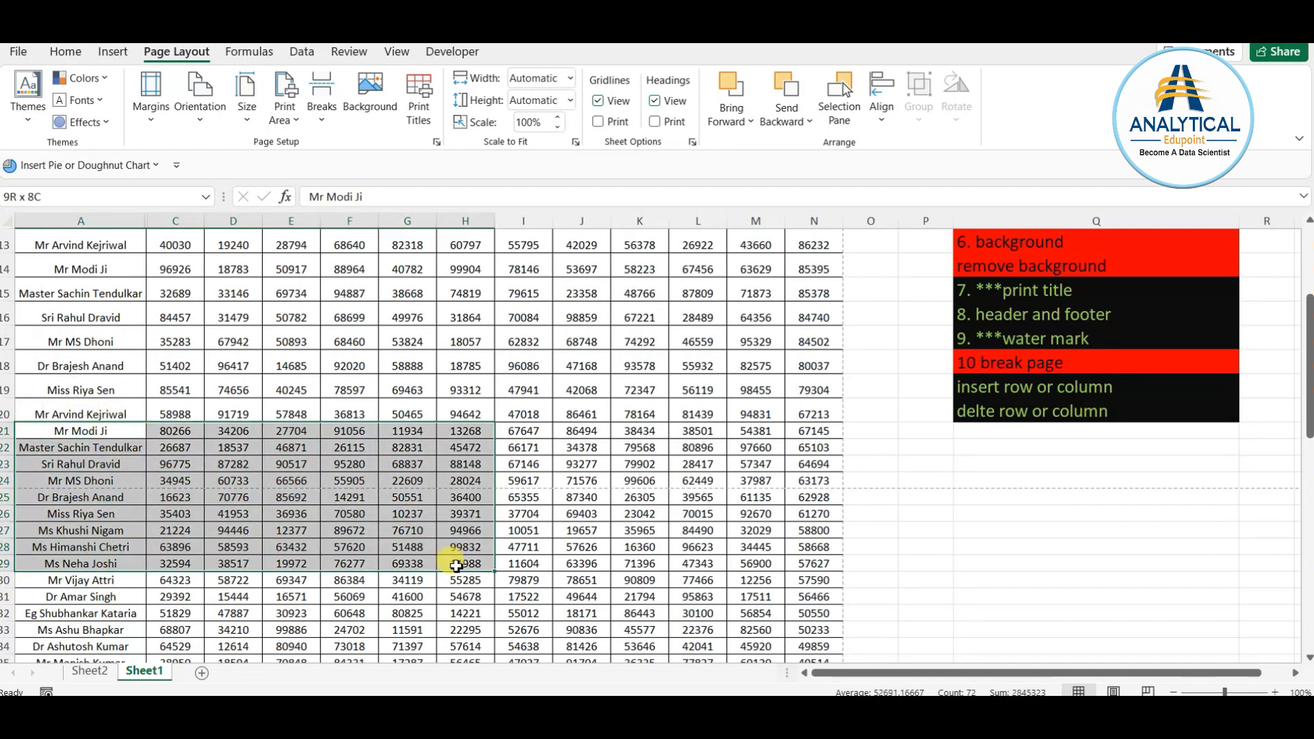
click(179, 432)
drag(179, 450, 181, 567)
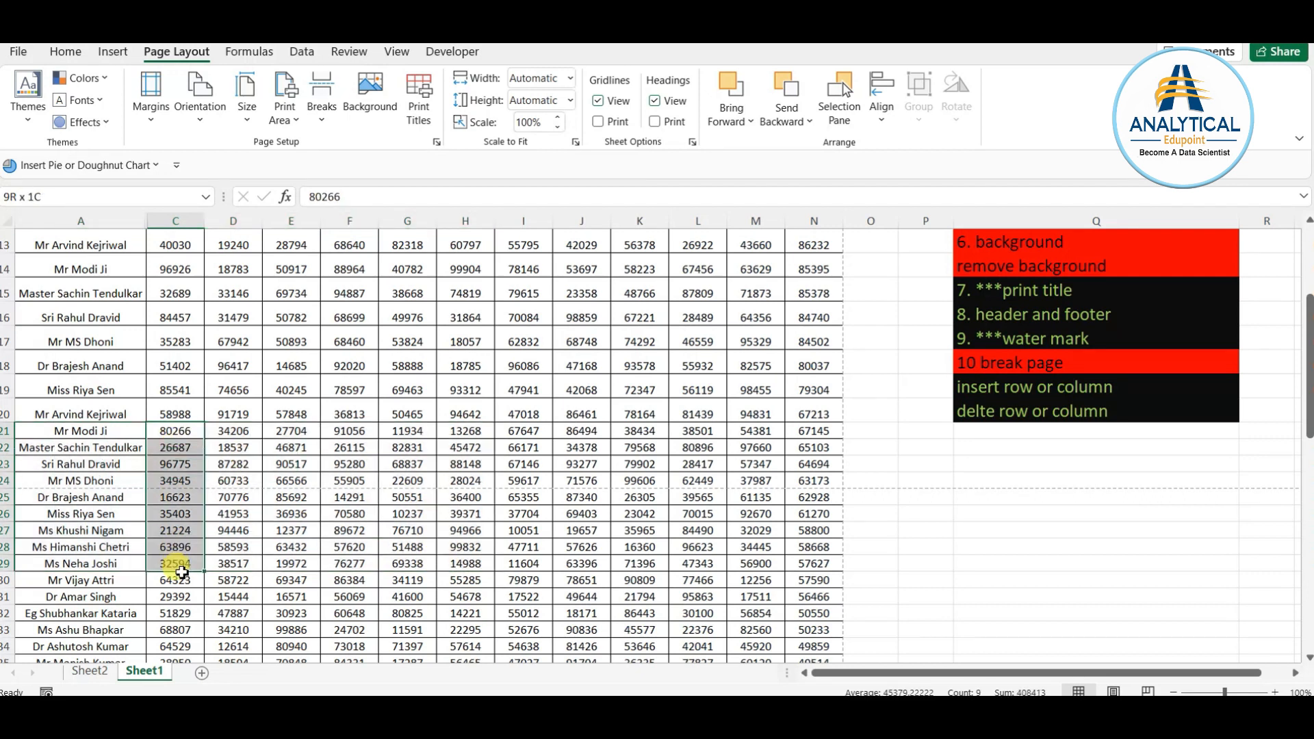
click(182, 386)
click(175, 267)
click(175, 363)
click(185, 464)
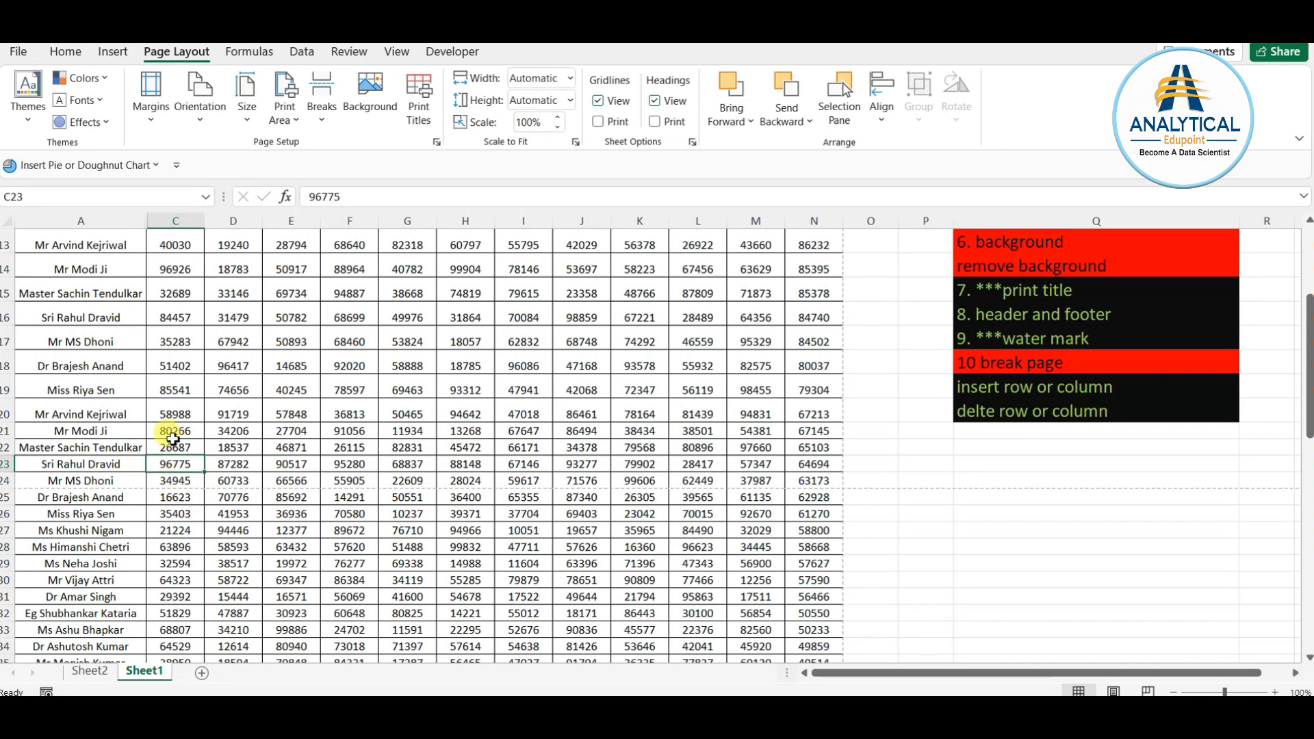
drag(177, 430, 175, 563)
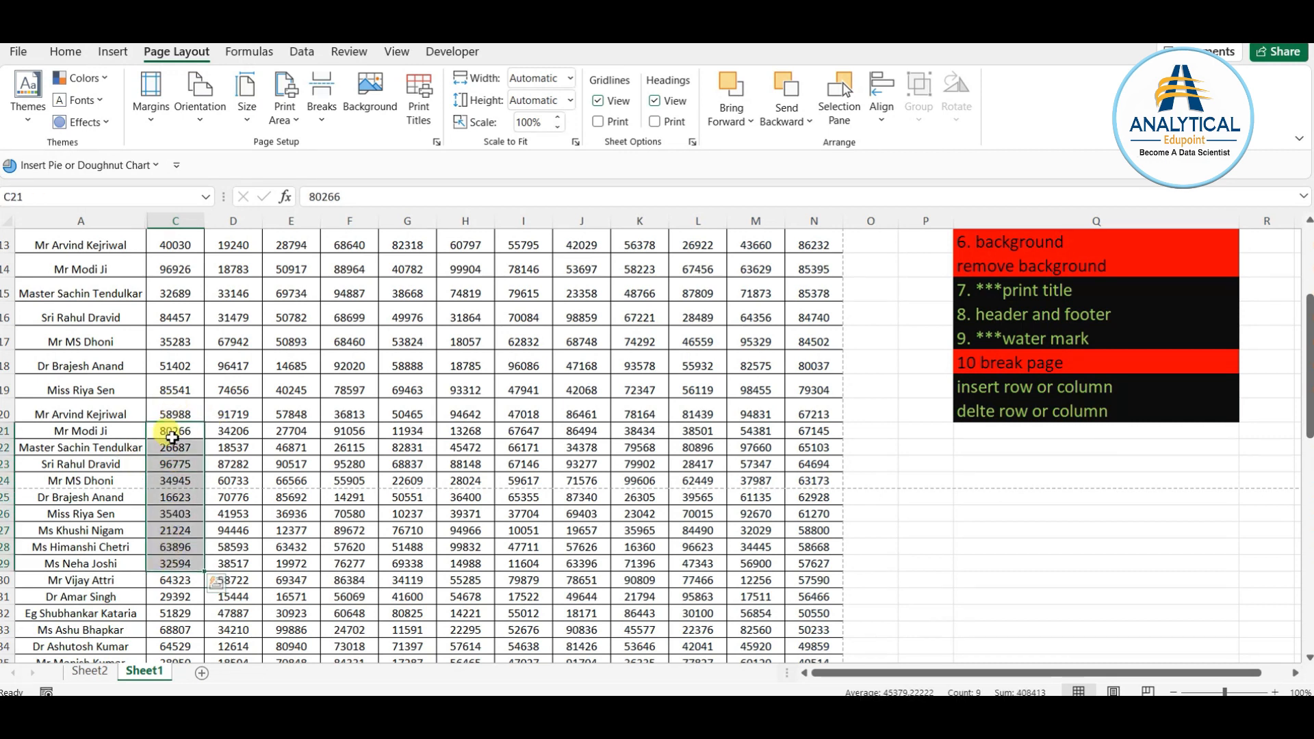
click(169, 433)
drag(121, 435, 188, 431)
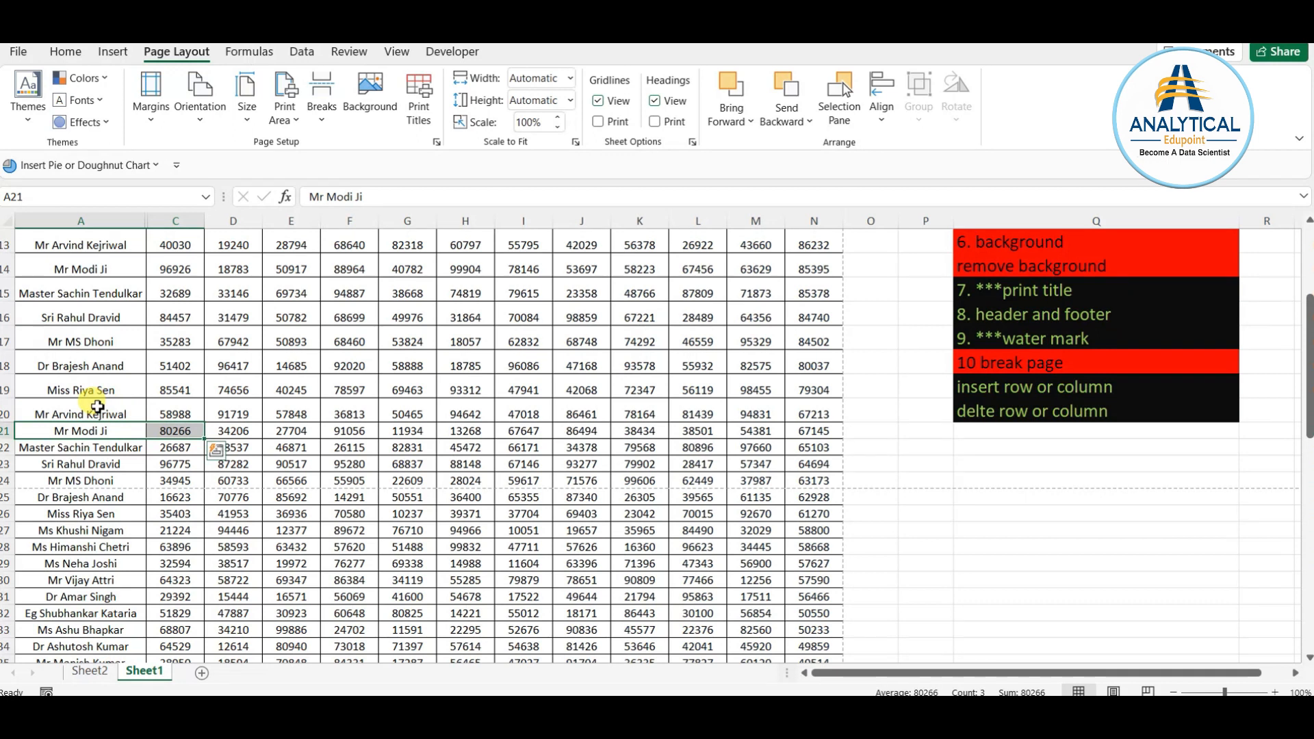
drag(92, 412, 198, 408)
drag(94, 414, 172, 429)
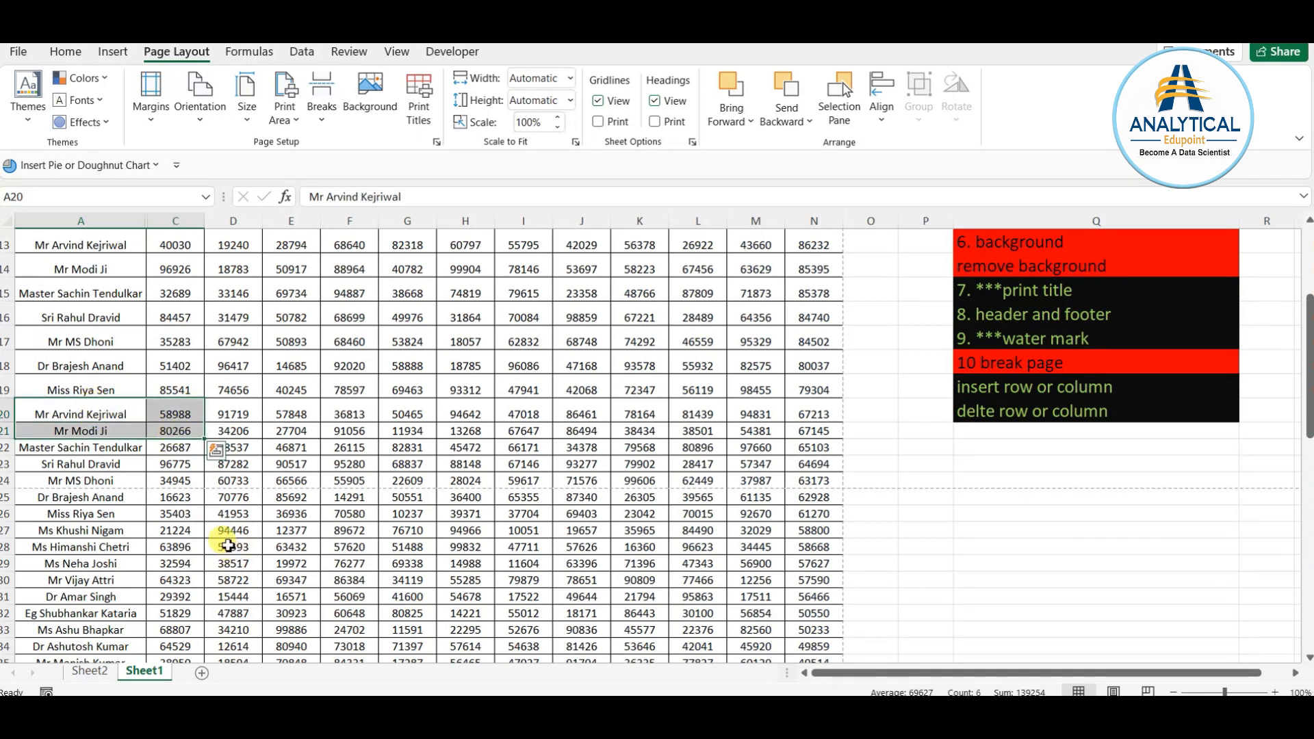
click(172, 497)
drag(99, 415, 172, 430)
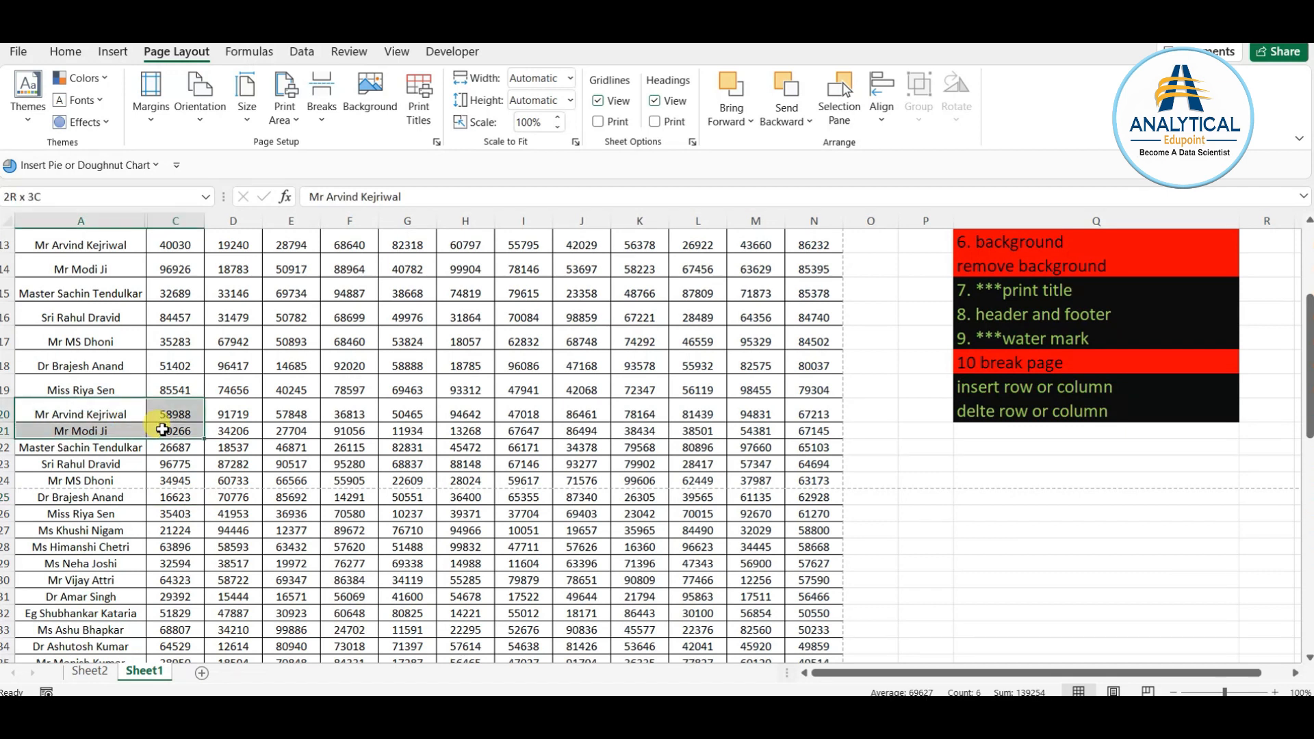
click(228, 481)
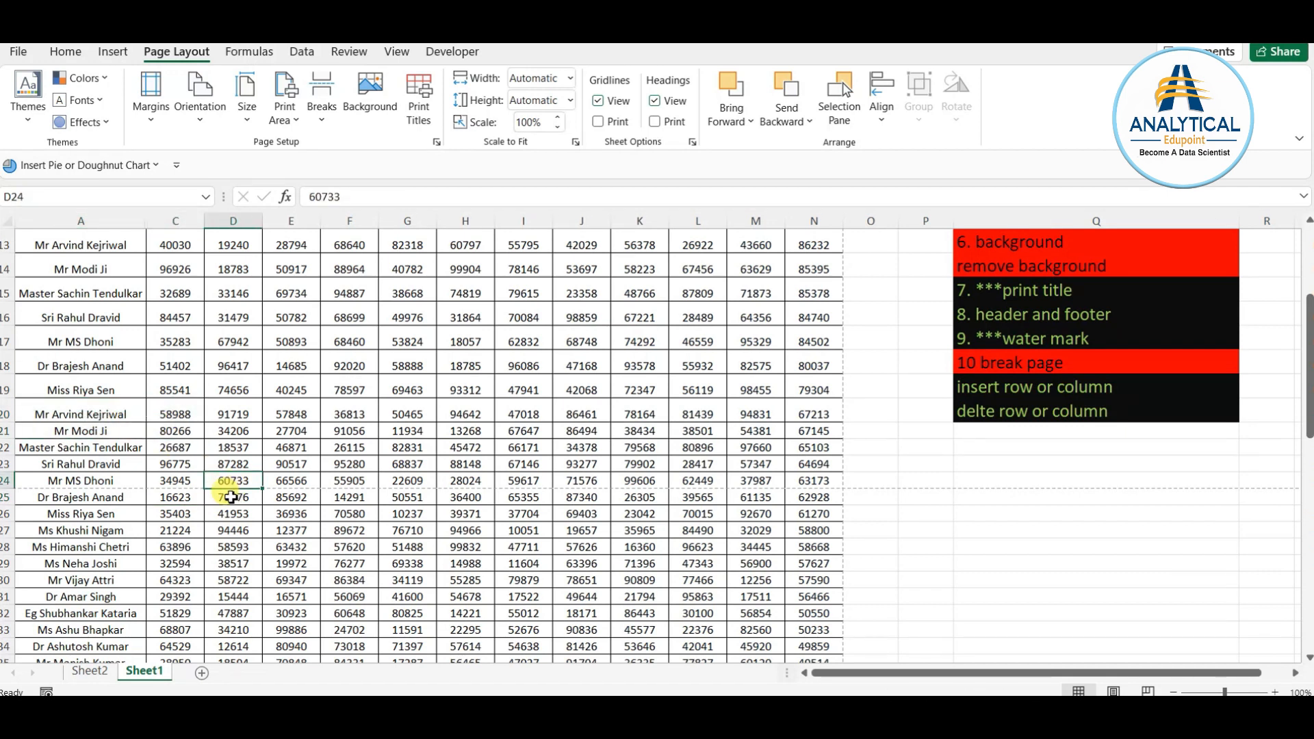
click(278, 479)
scroll(316, 479, up, 4)
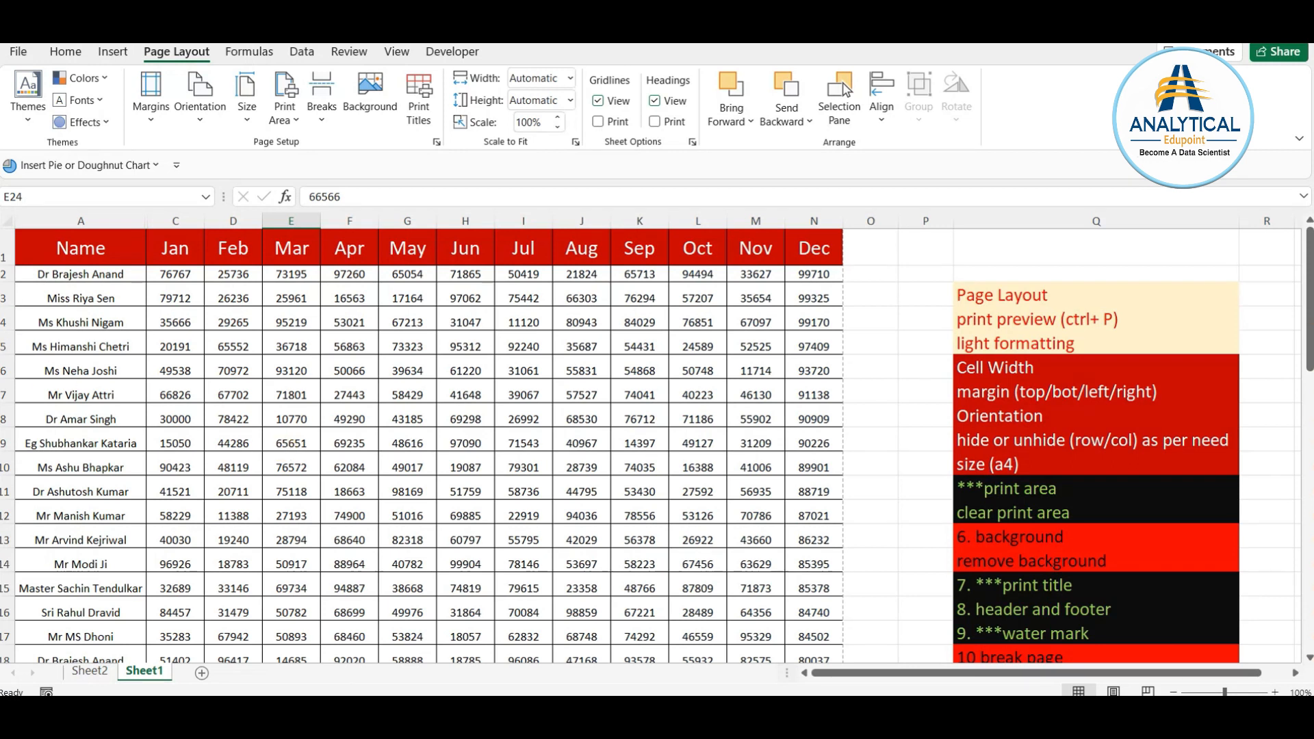
click(6, 274)
scroll(72, 556, down, 4)
scroll(72, 556, down, 20)
scroll(54, 561, up, 3)
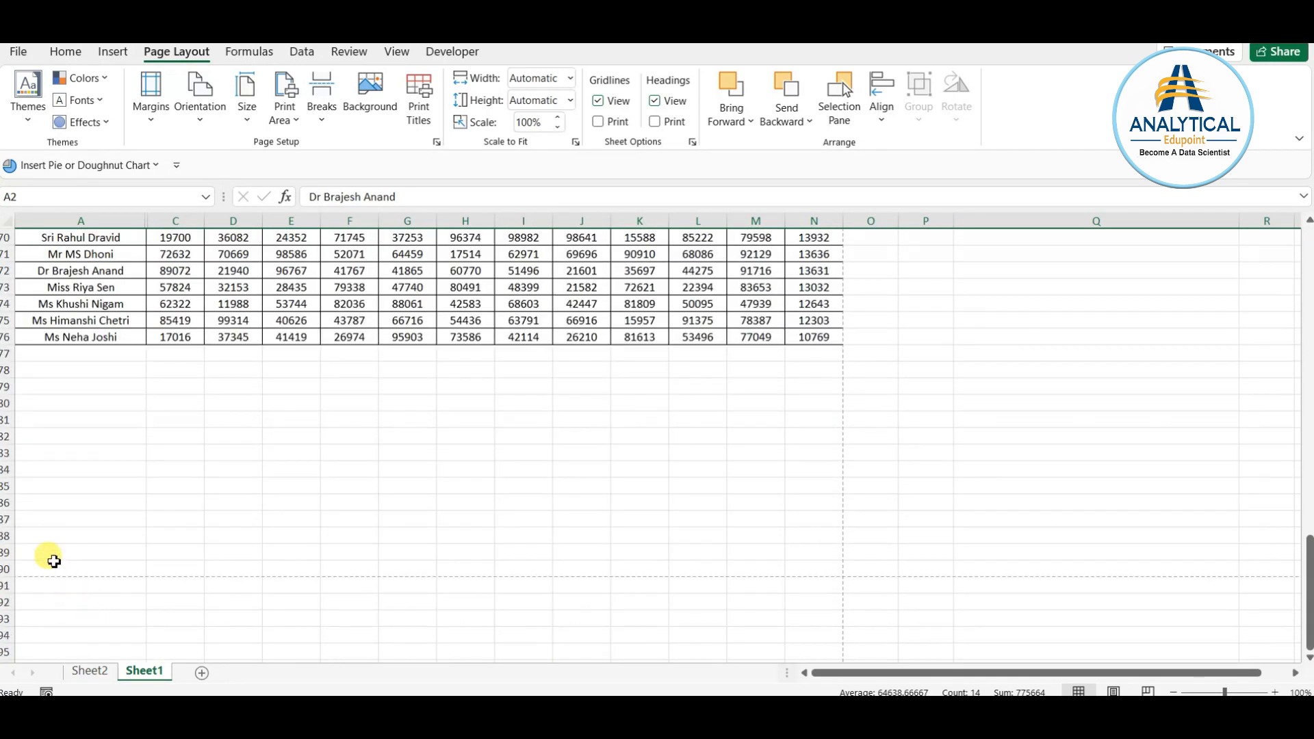
drag(12, 344, 9, 342)
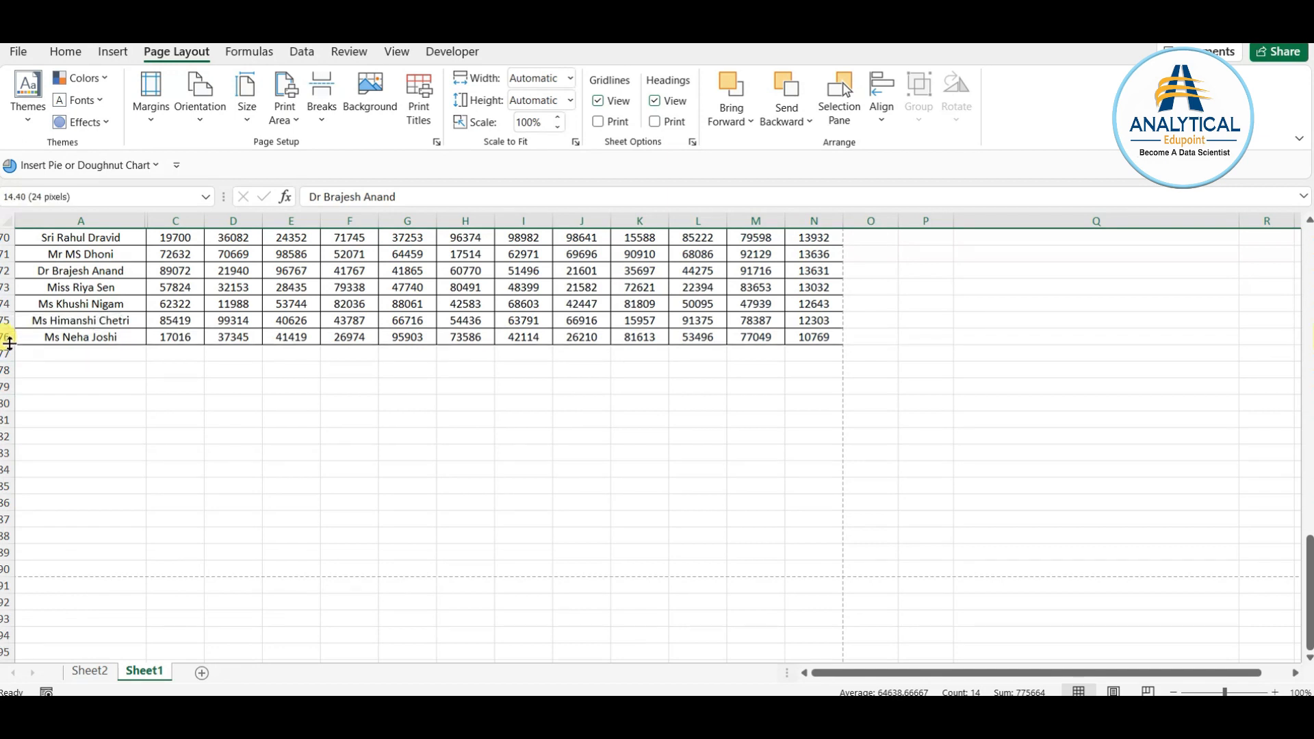
scroll(8, 344, up, 20)
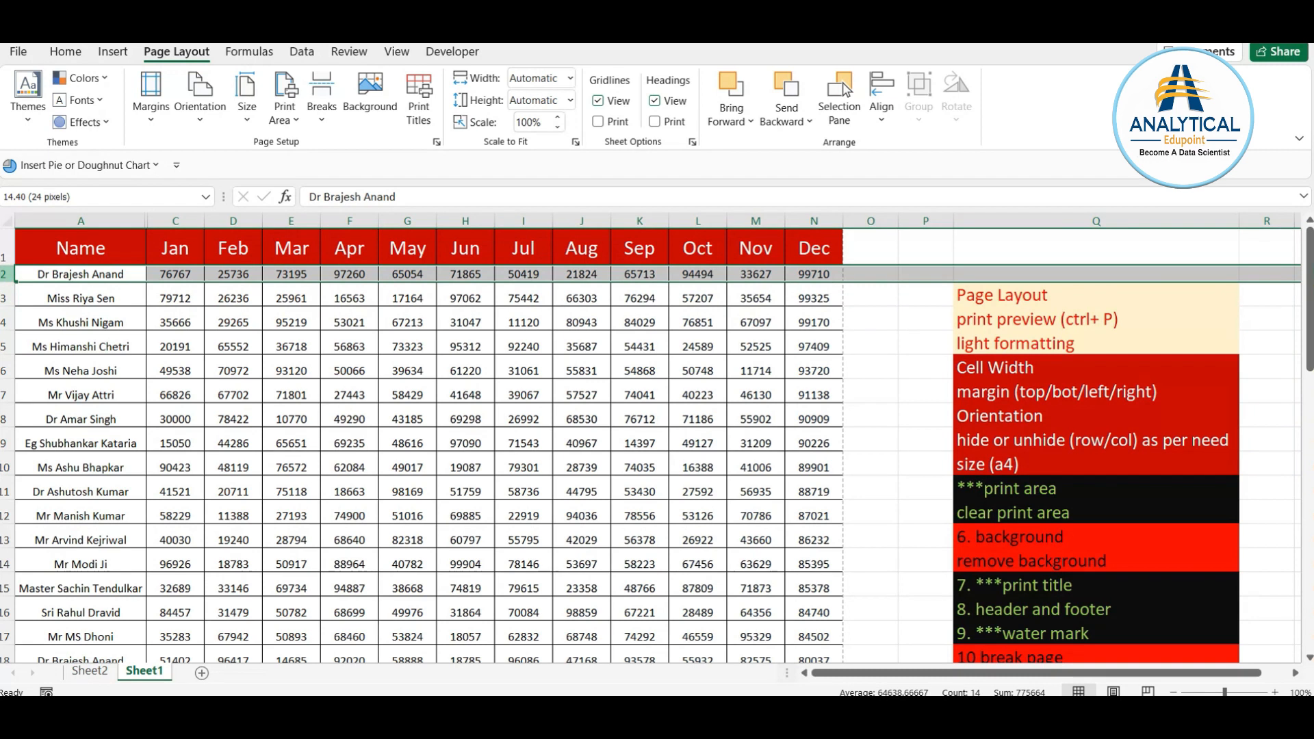
- Give all data rows below the header one uniform height and middle-align their contents vertically
drag(6, 277, 8, 561)
drag(12, 415, 13, 418)
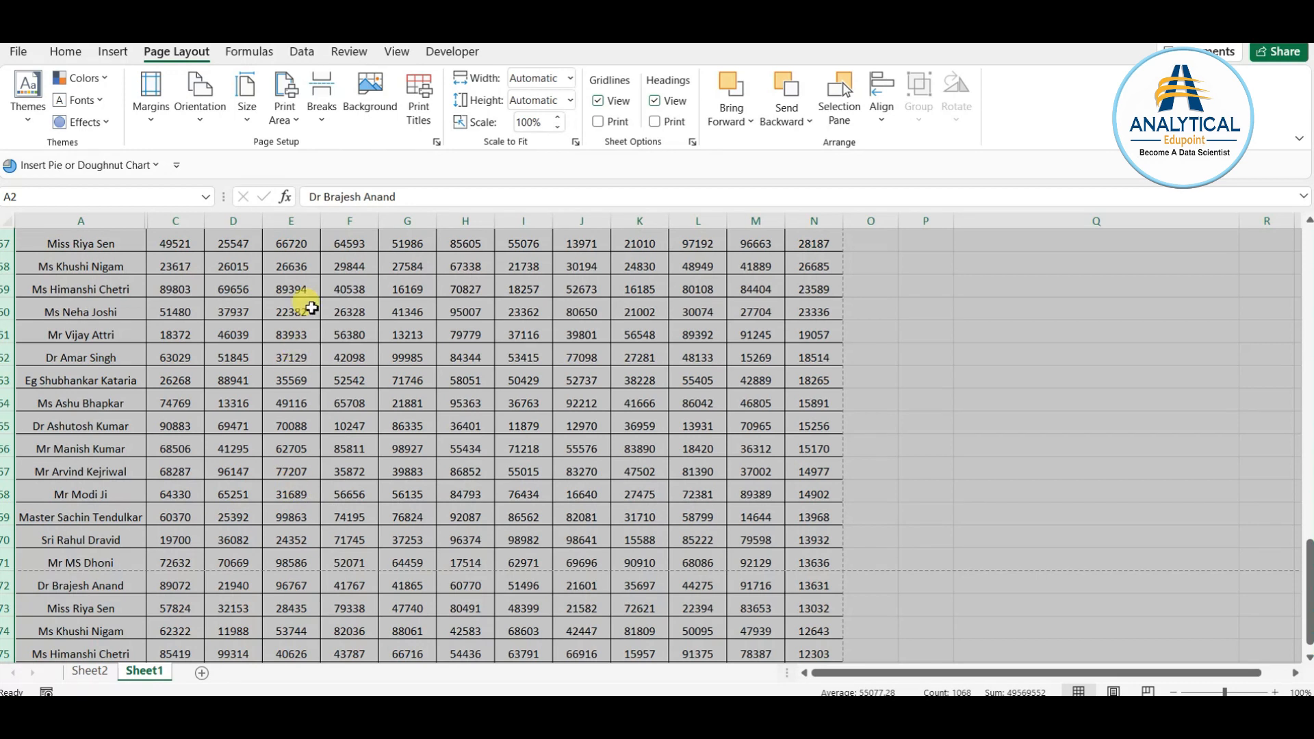
click(65, 51)
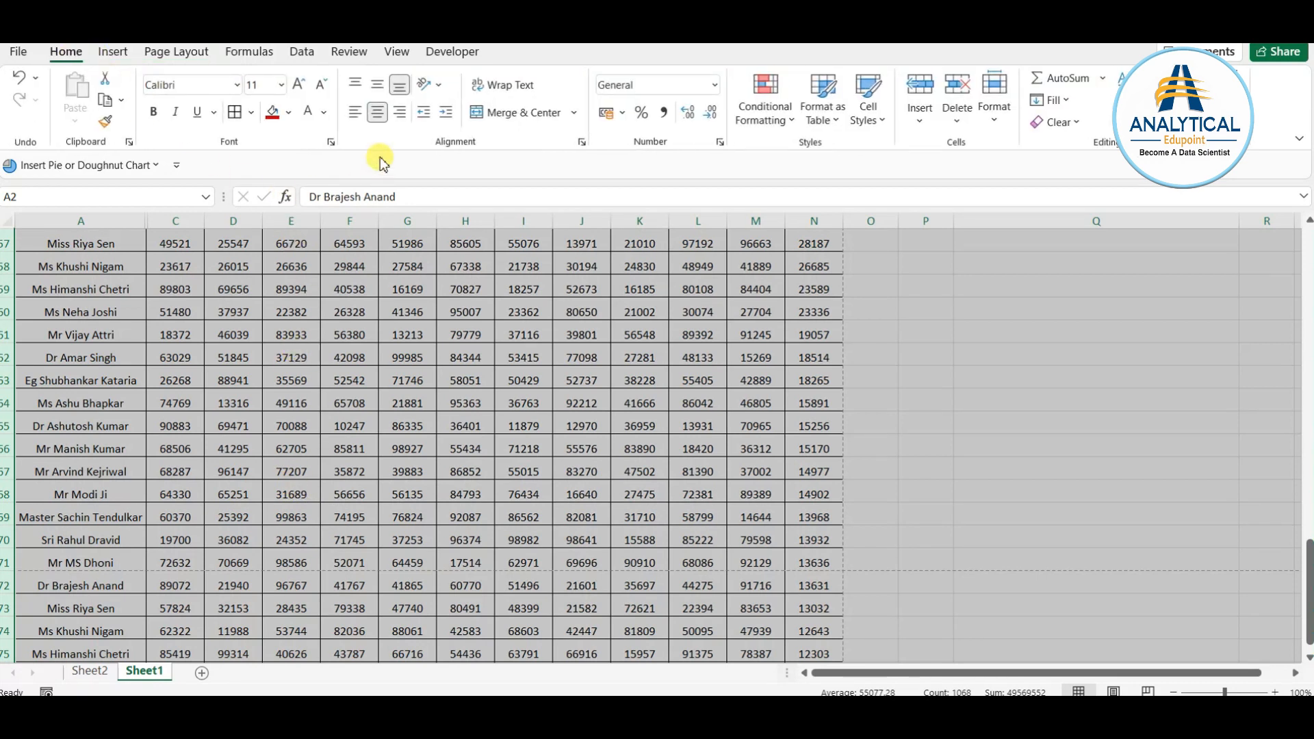
click(379, 79)
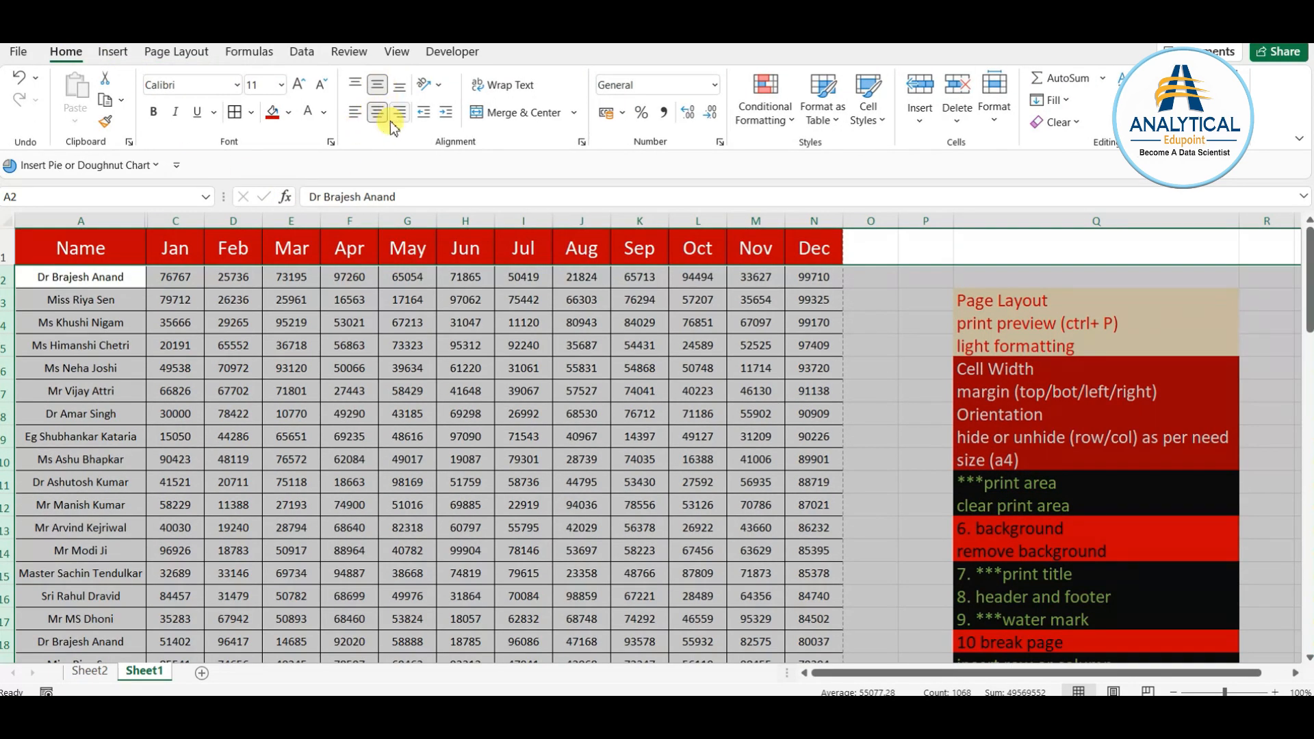
click(339, 430)
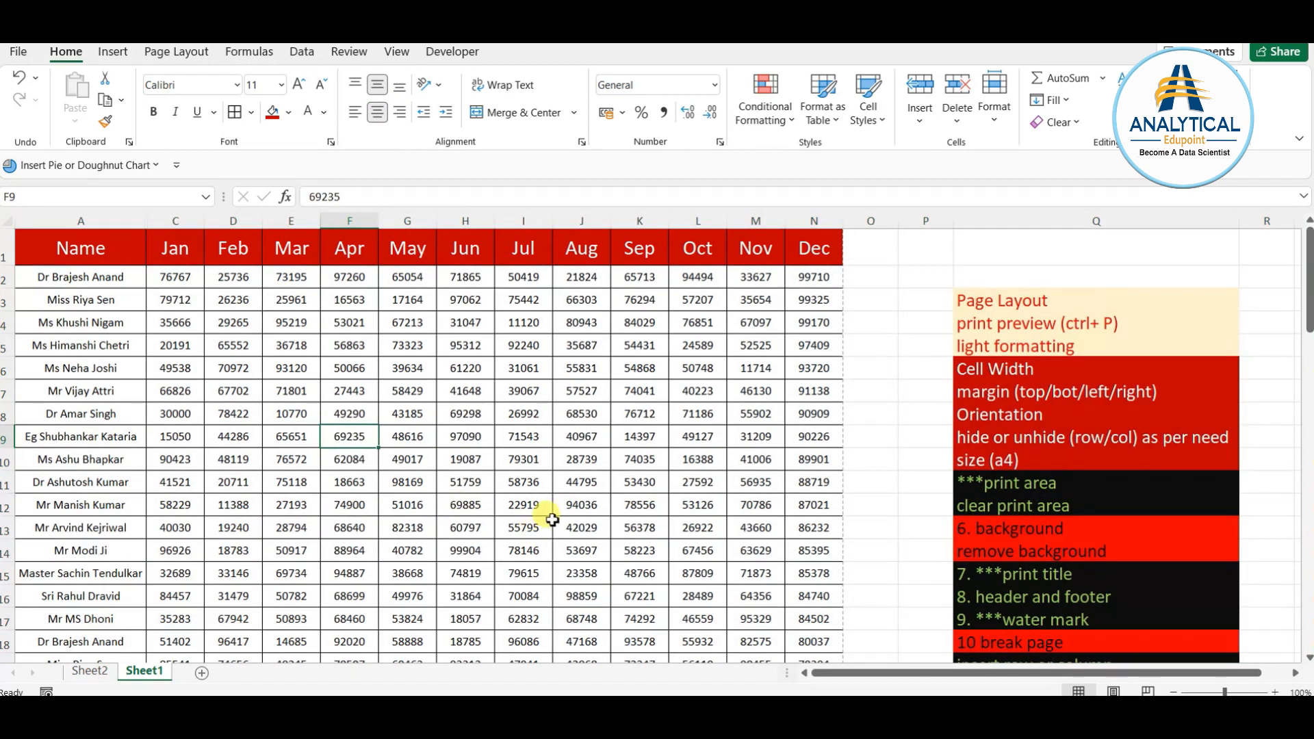
click(425, 507)
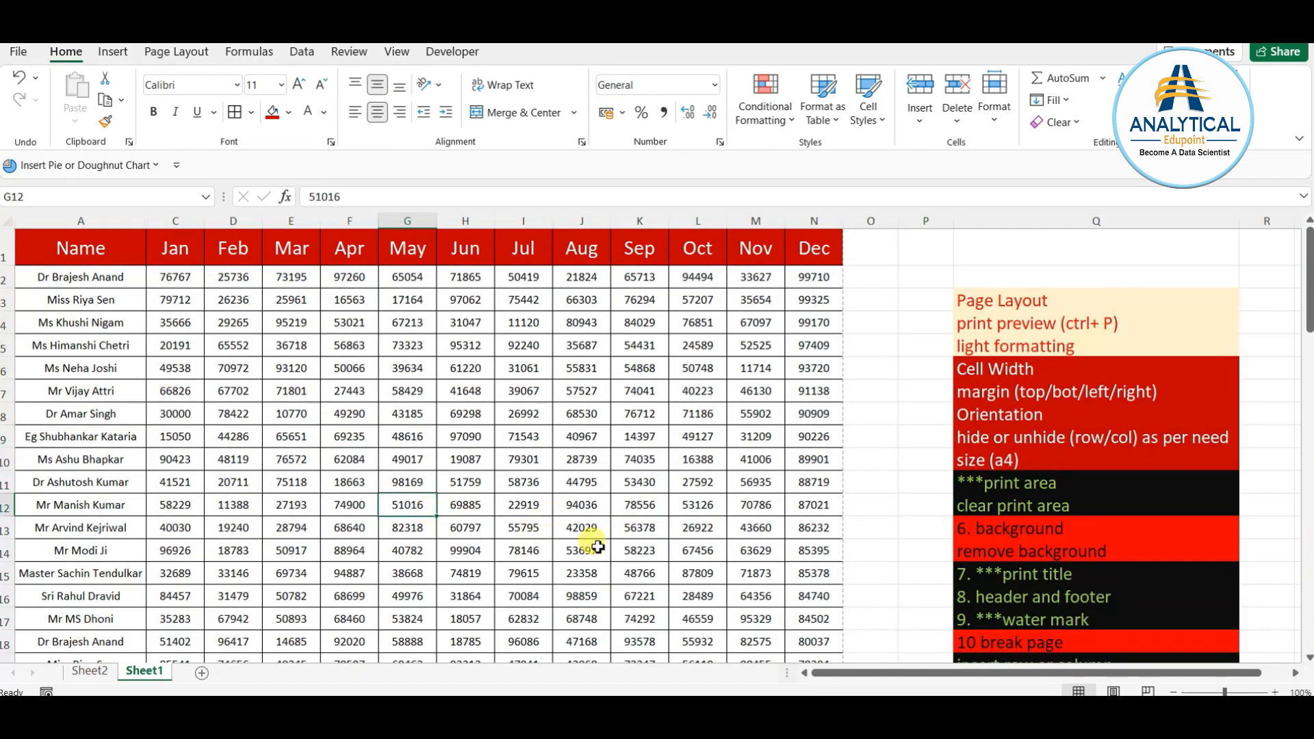
- Review the print area, clear print area, background and remove background items in the checklist in column Q
click(1019, 483)
drag(1025, 492, 1021, 510)
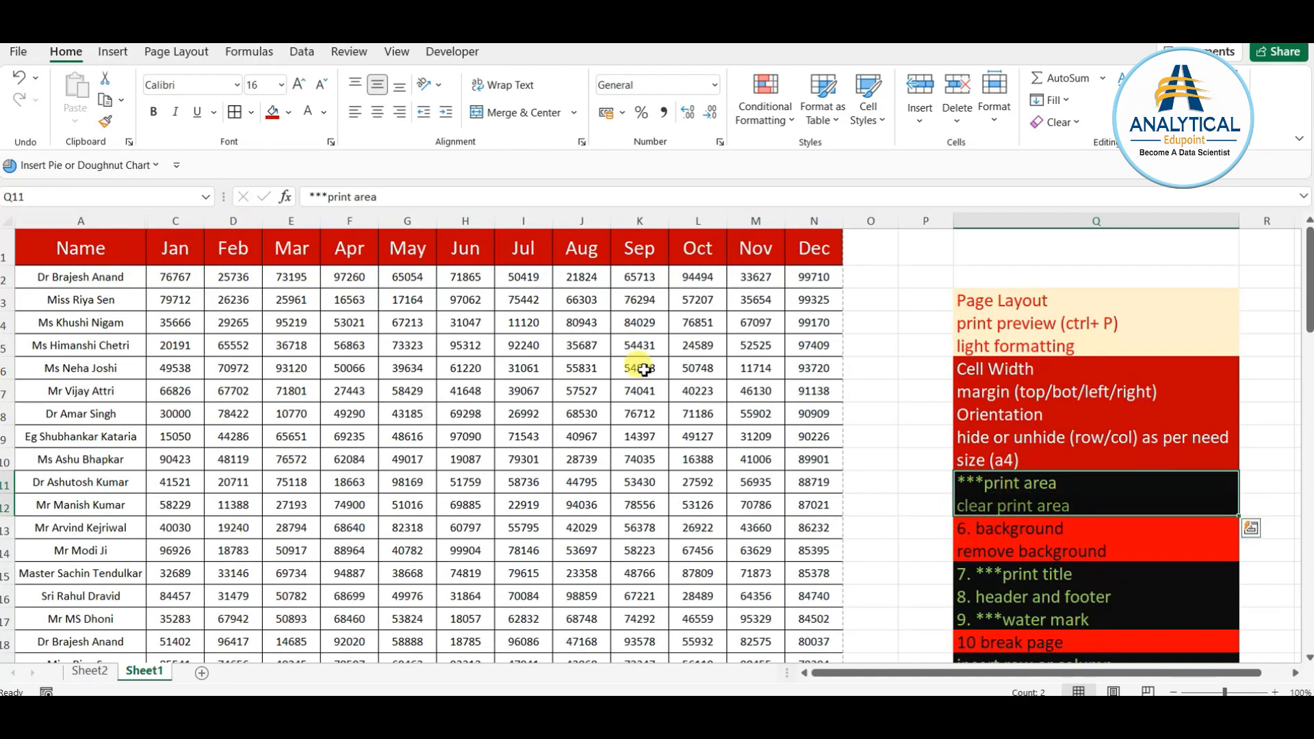
click(1011, 536)
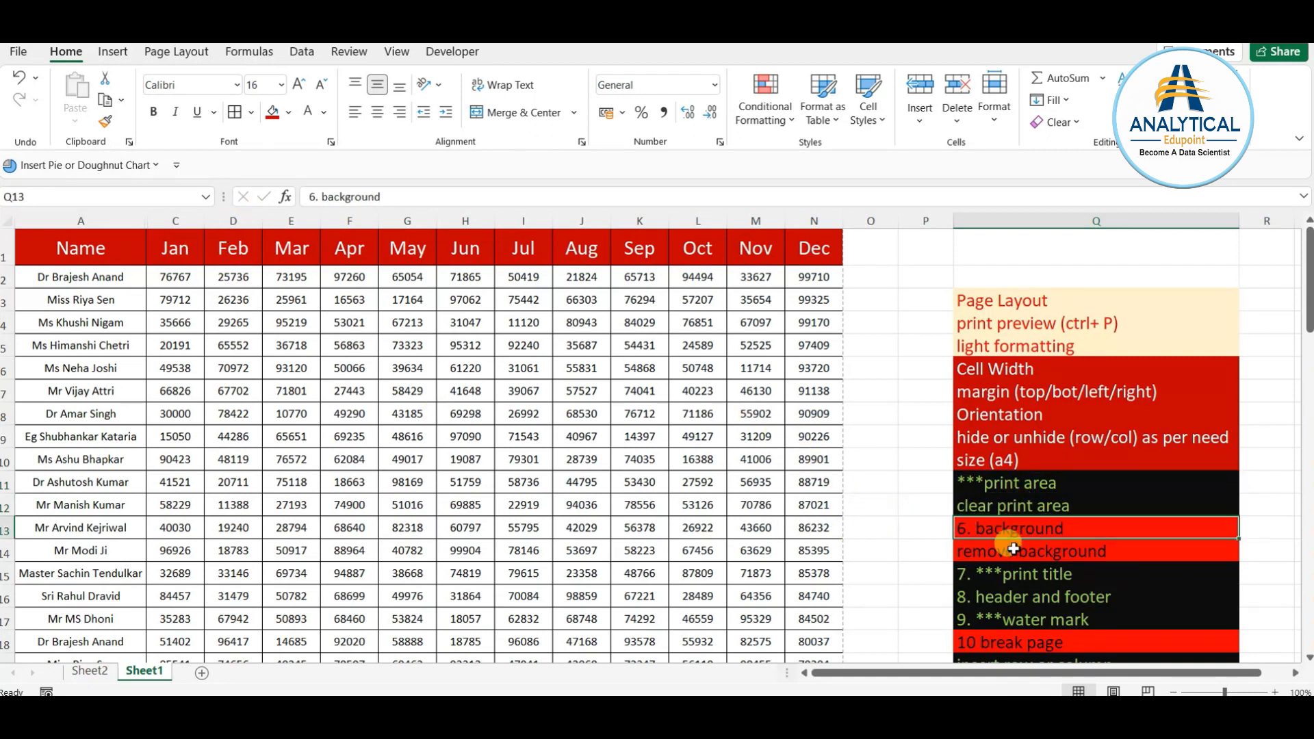
click(1017, 547)
click(1017, 532)
click(1019, 552)
click(986, 527)
click(959, 557)
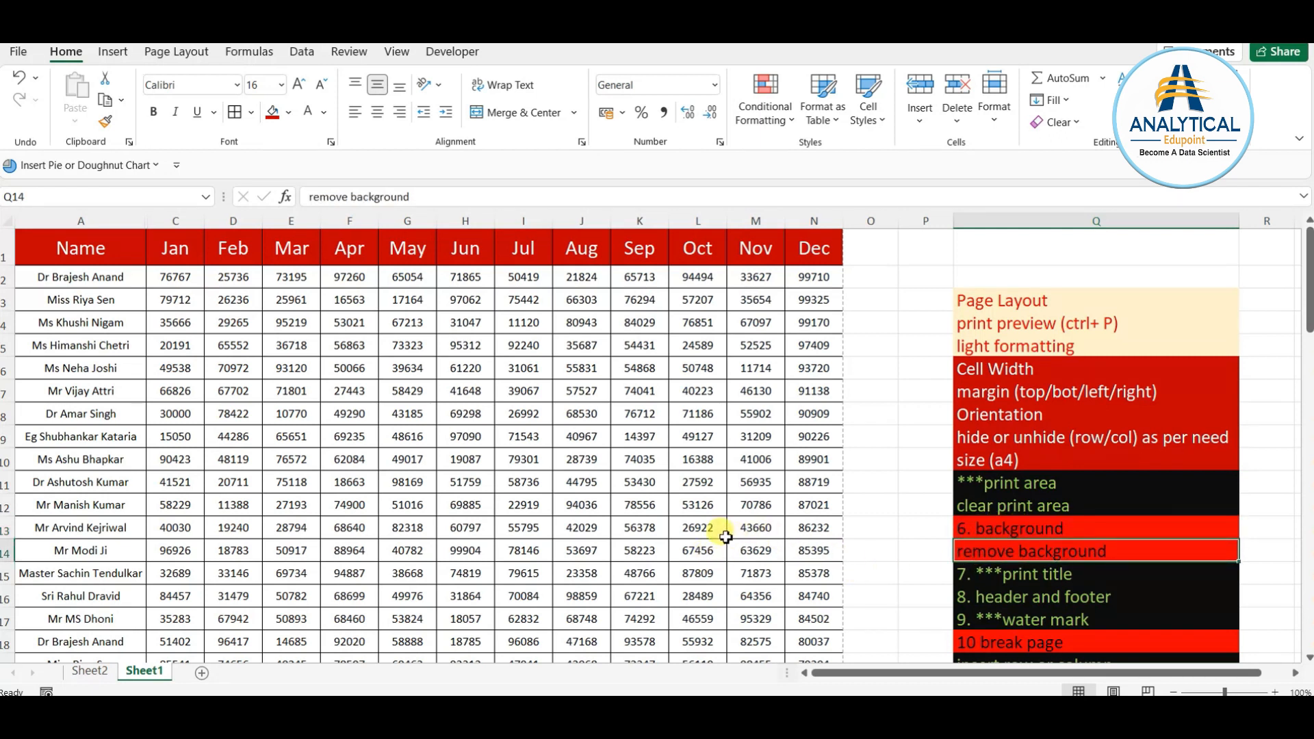
- Insert the photo of a student holding books as the background of Sheet1
click(348, 457)
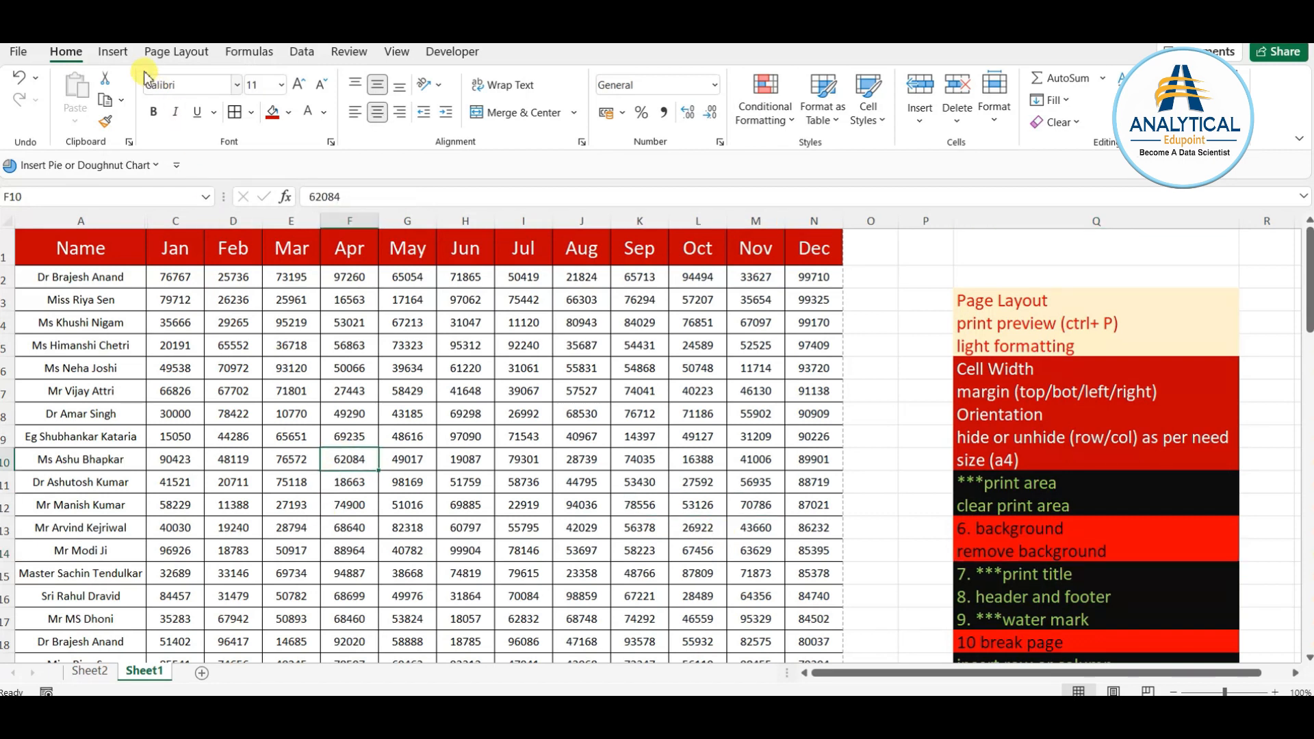
click(117, 57)
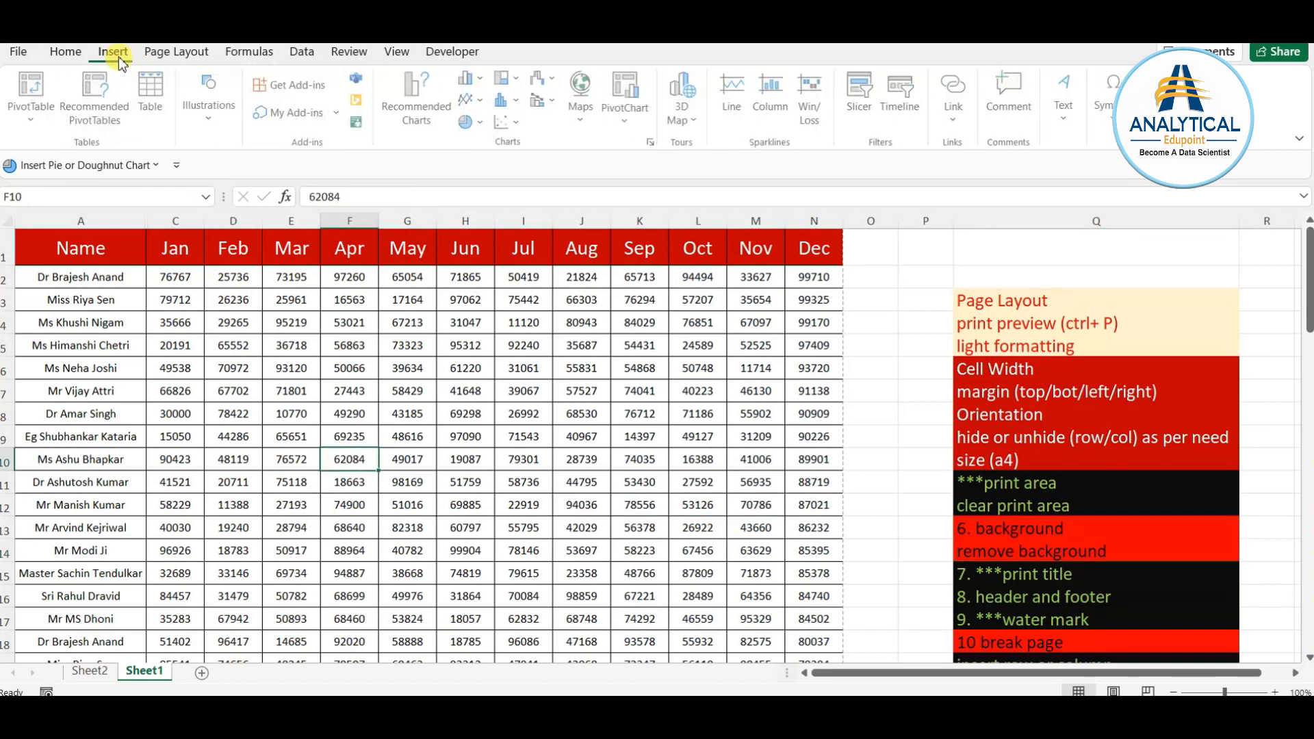
click(183, 52)
click(369, 101)
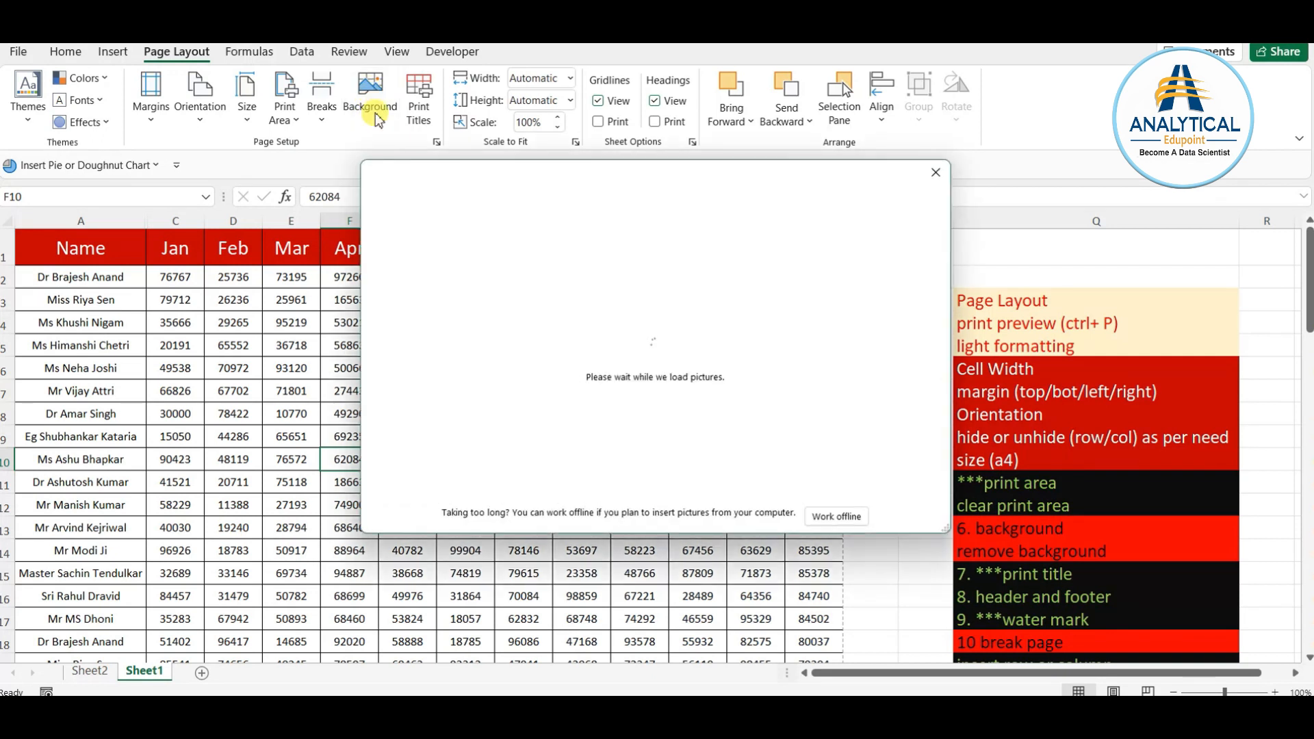
click(482, 282)
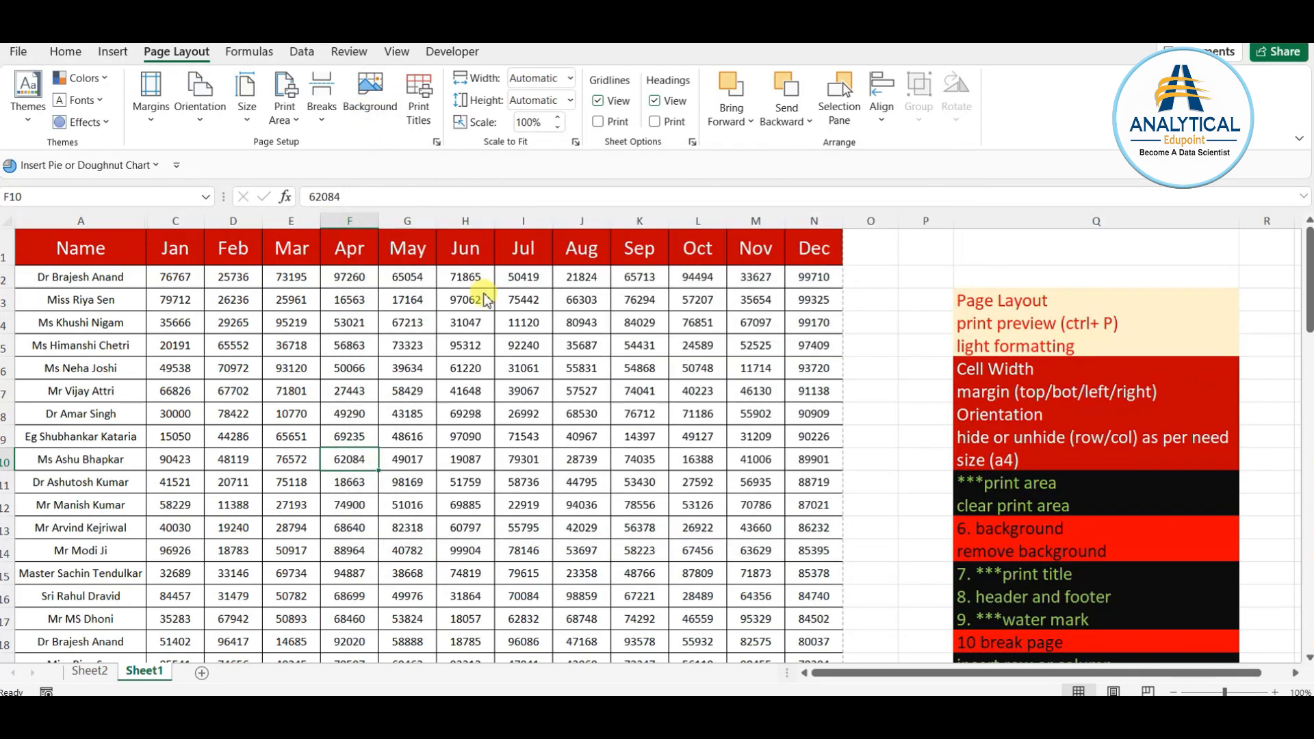
click(487, 157)
double_click(487, 156)
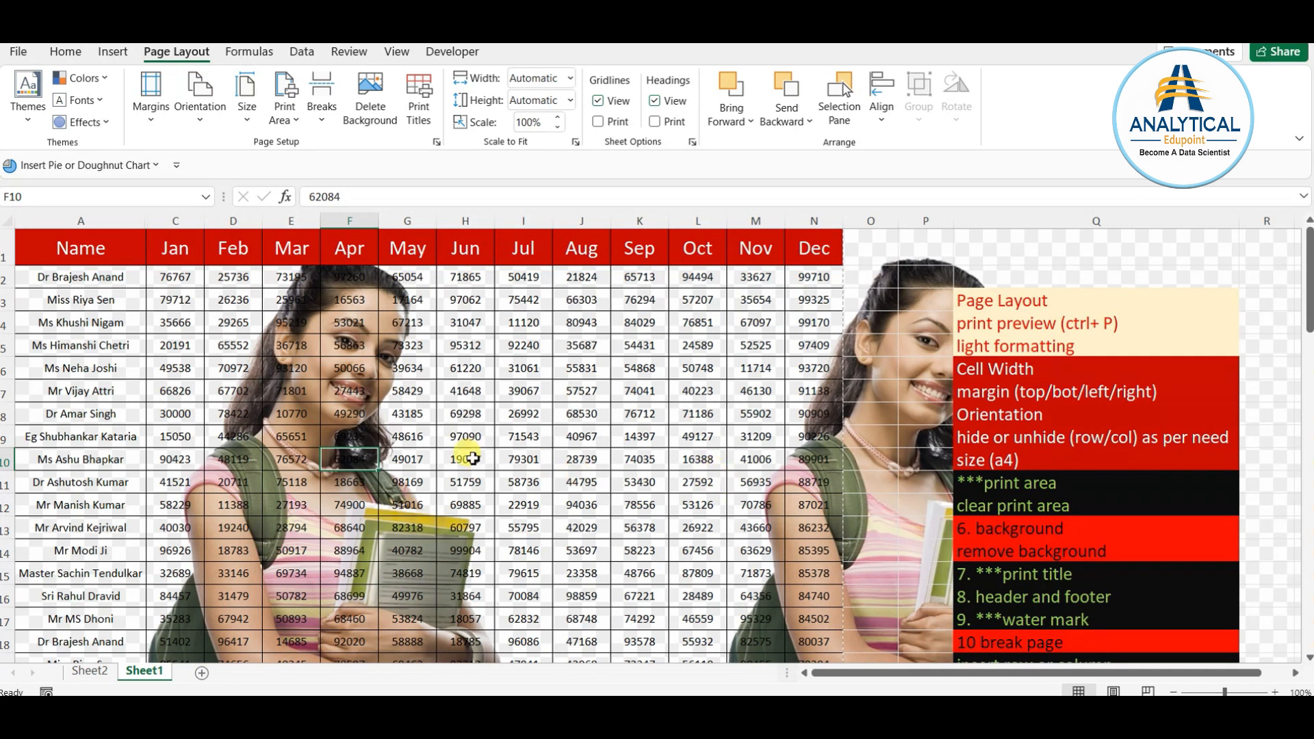
- Delete the background picture from the sheet and mark the two background items in the checklist
click(371, 95)
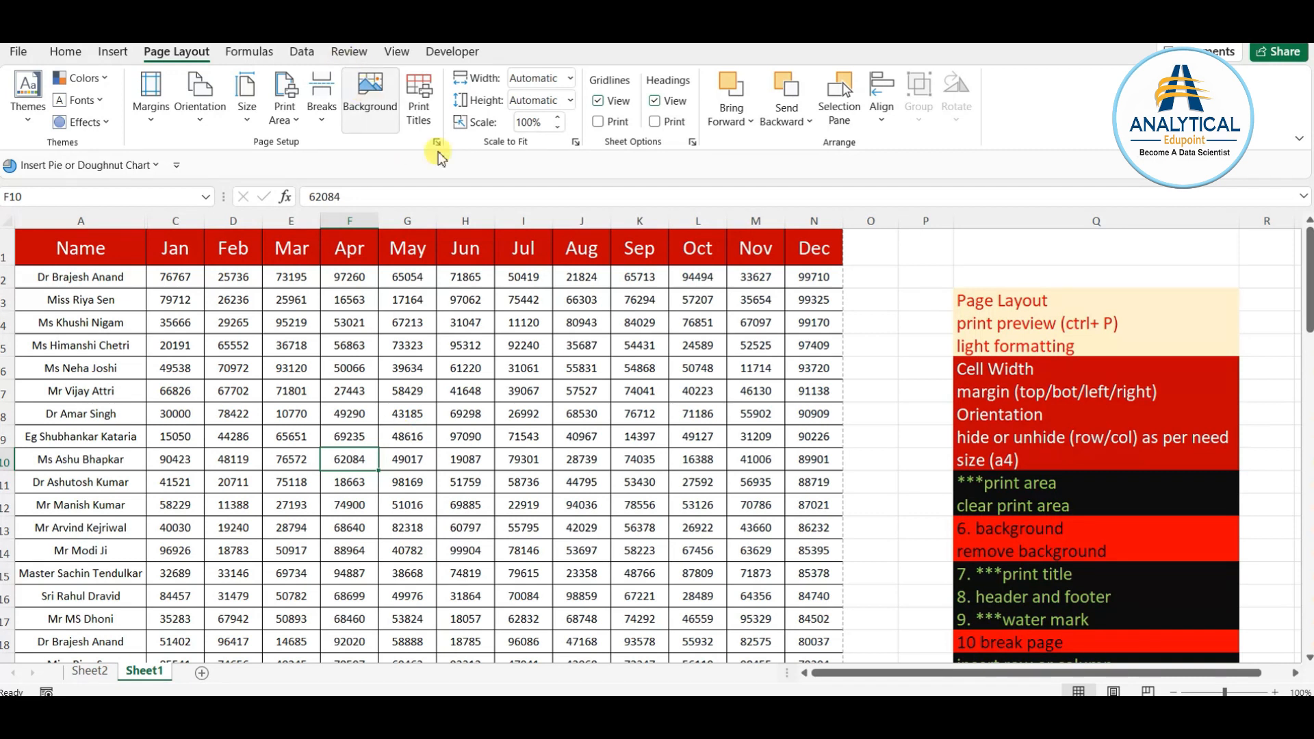
click(988, 554)
drag(992, 531, 989, 551)
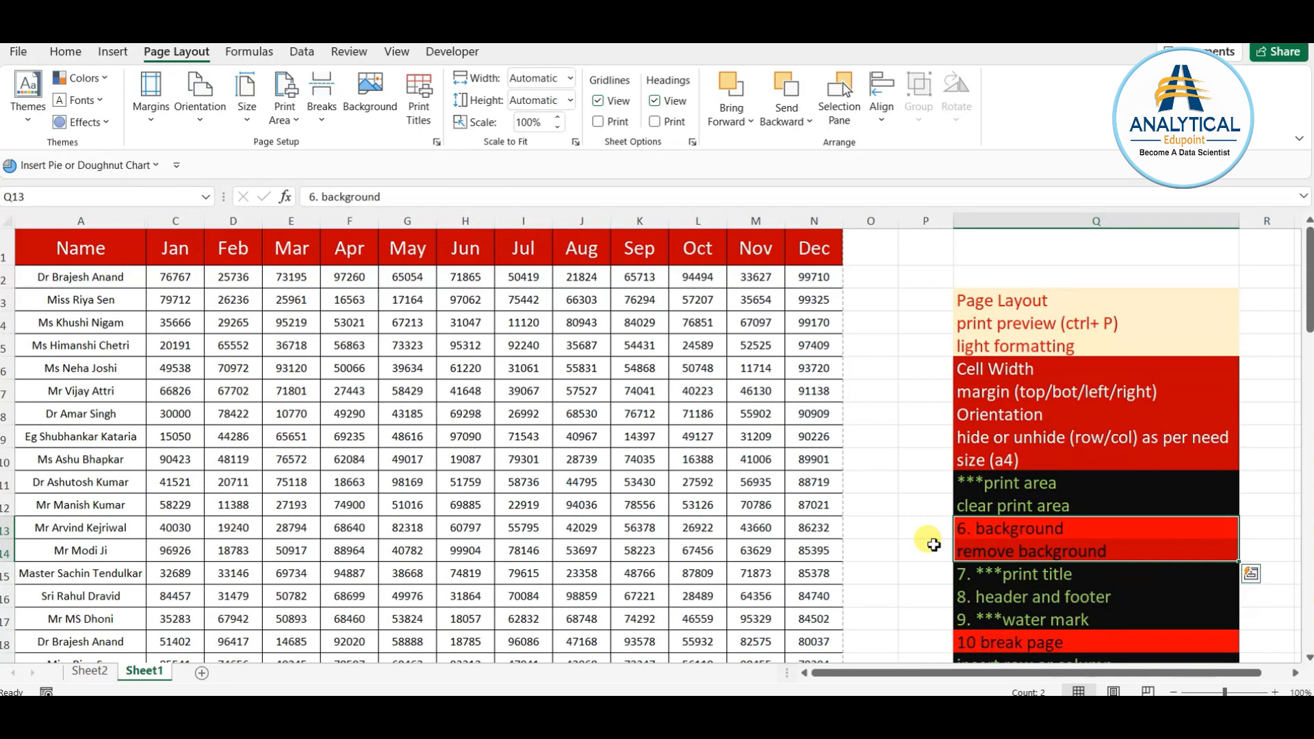
- Go to the print title item in the checklist and look through the table's pages in the print preview
click(1007, 580)
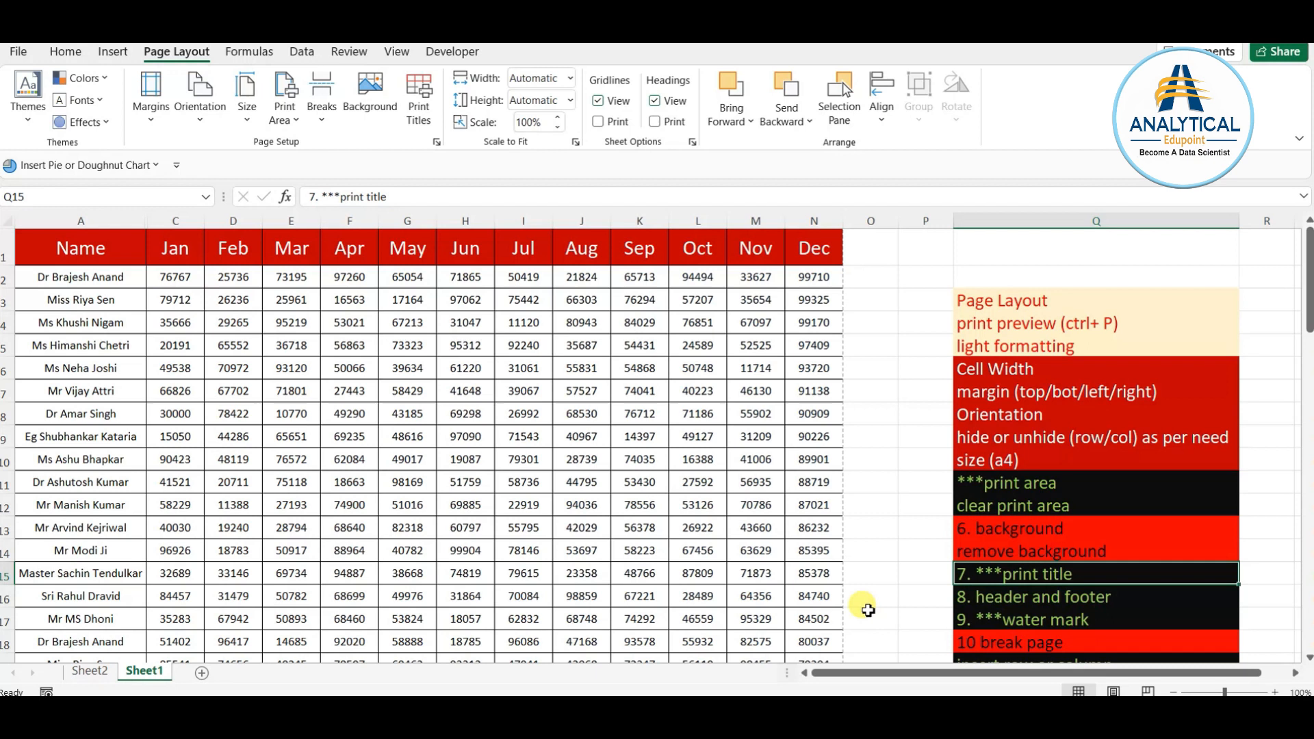
click(410, 573)
key(ctrl+p)
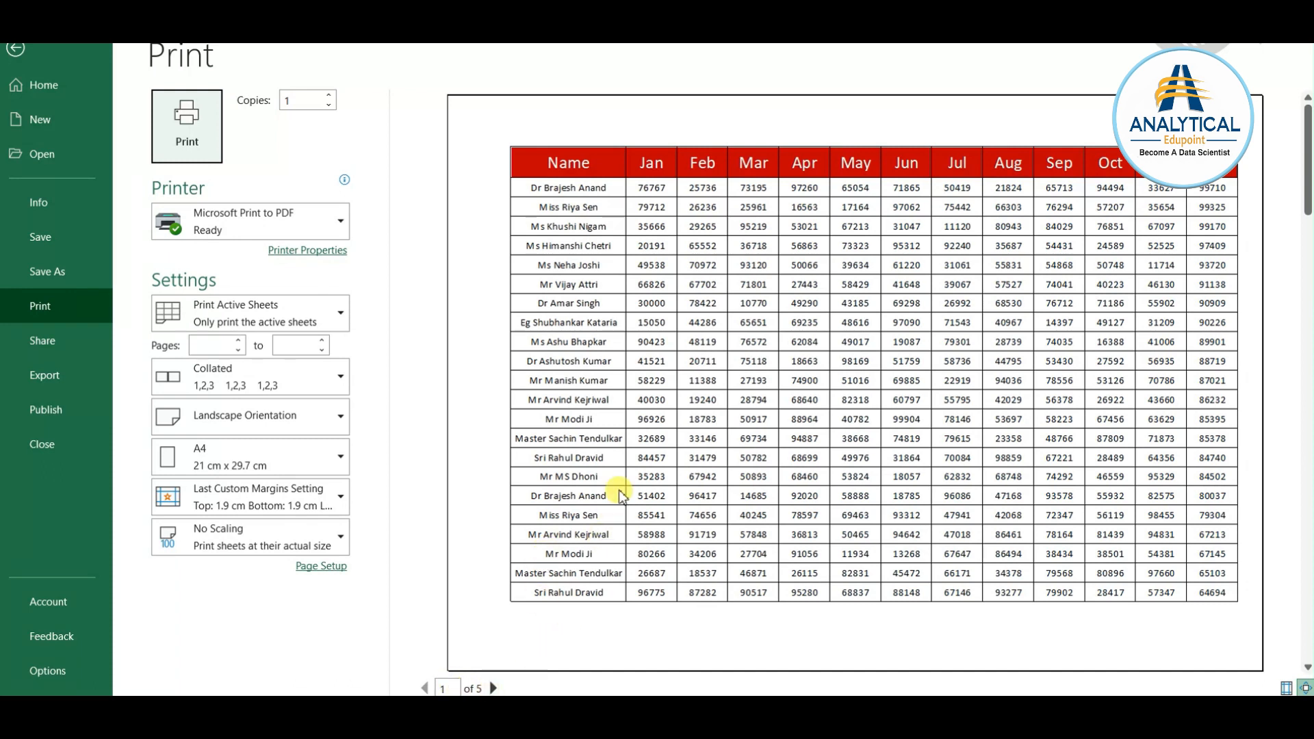
scroll(650, 449, down, 1)
scroll(650, 449, down, 2)
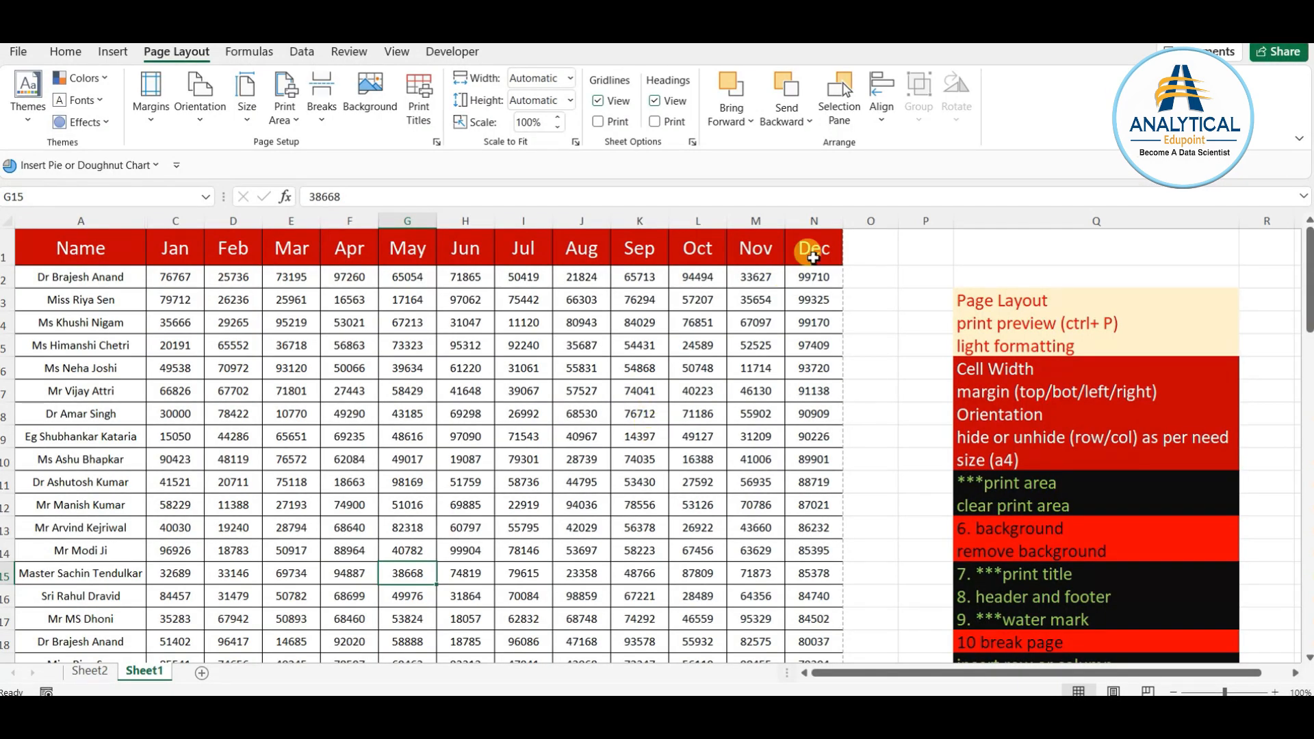
- Set the whole data table A1:N76 from Name through Dec as the print area of Sheet1
click(813, 257)
key(ctrl+shift+Down)
key(ctrl+shift+Left)
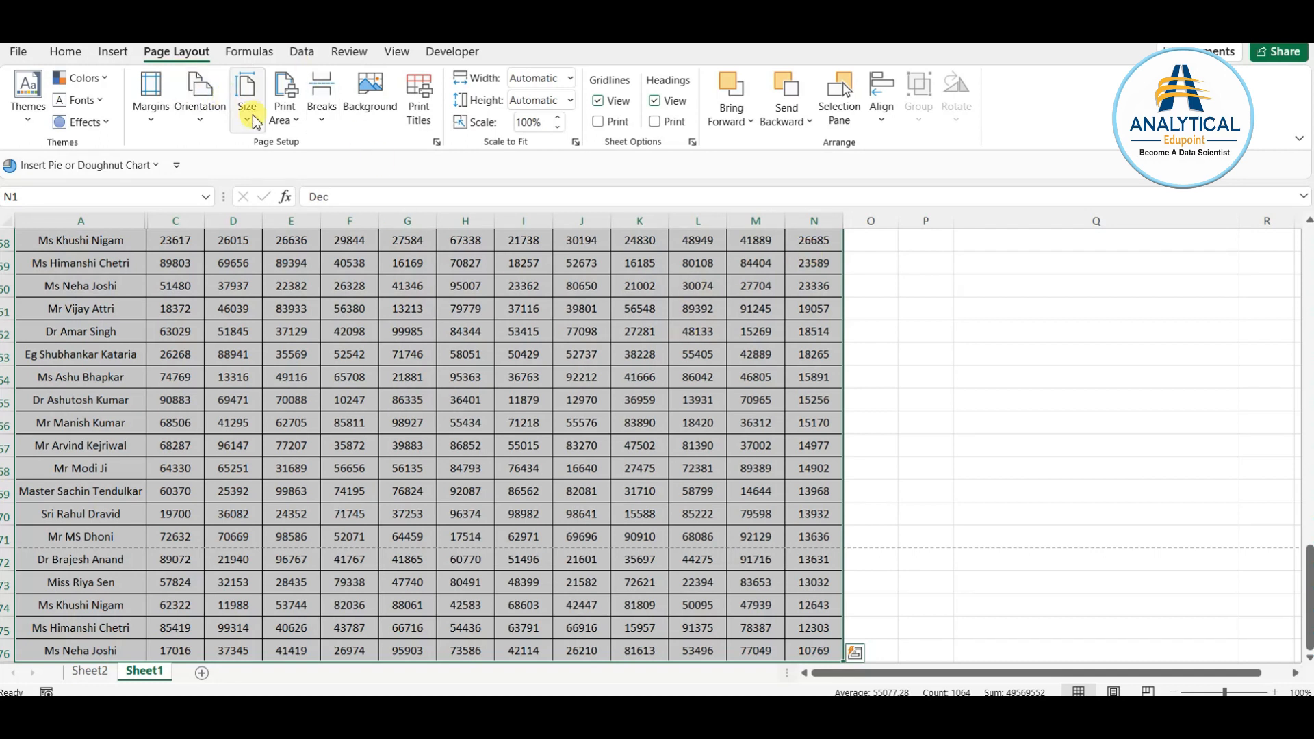
click(285, 106)
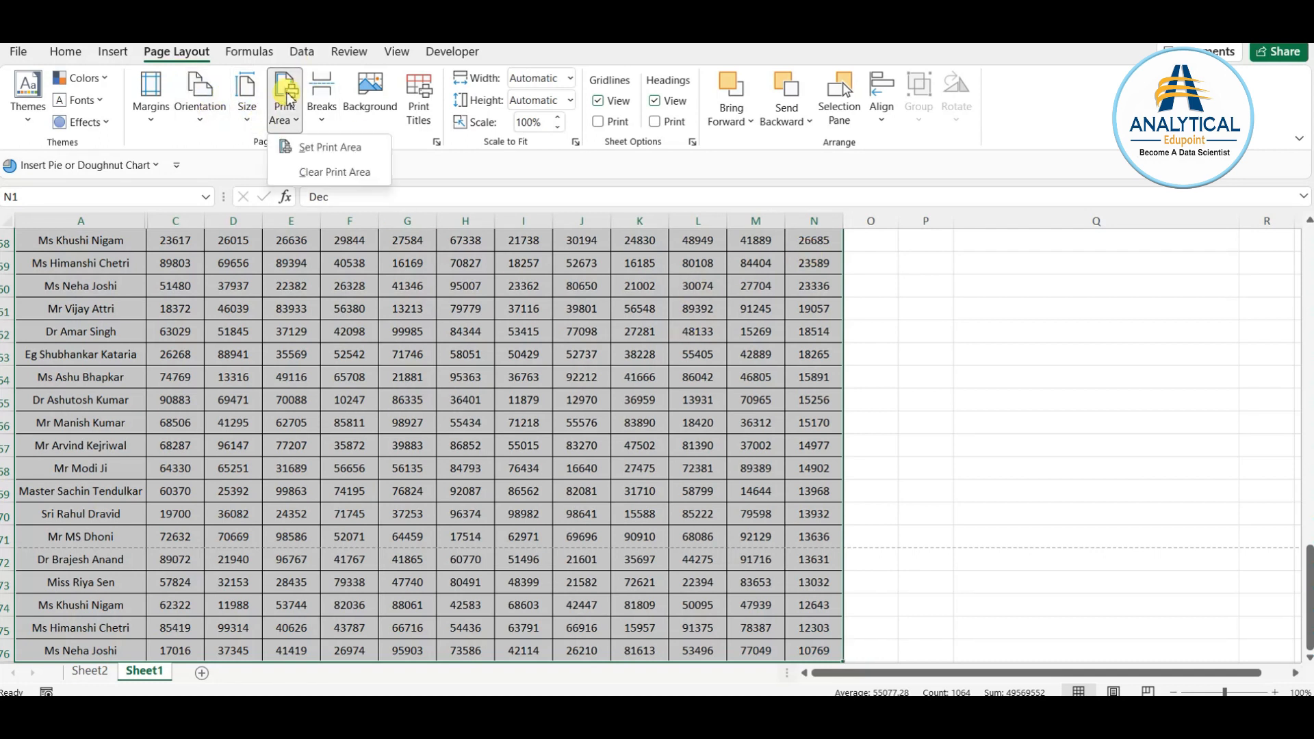
click(325, 148)
scroll(466, 410, up, 20)
click(465, 436)
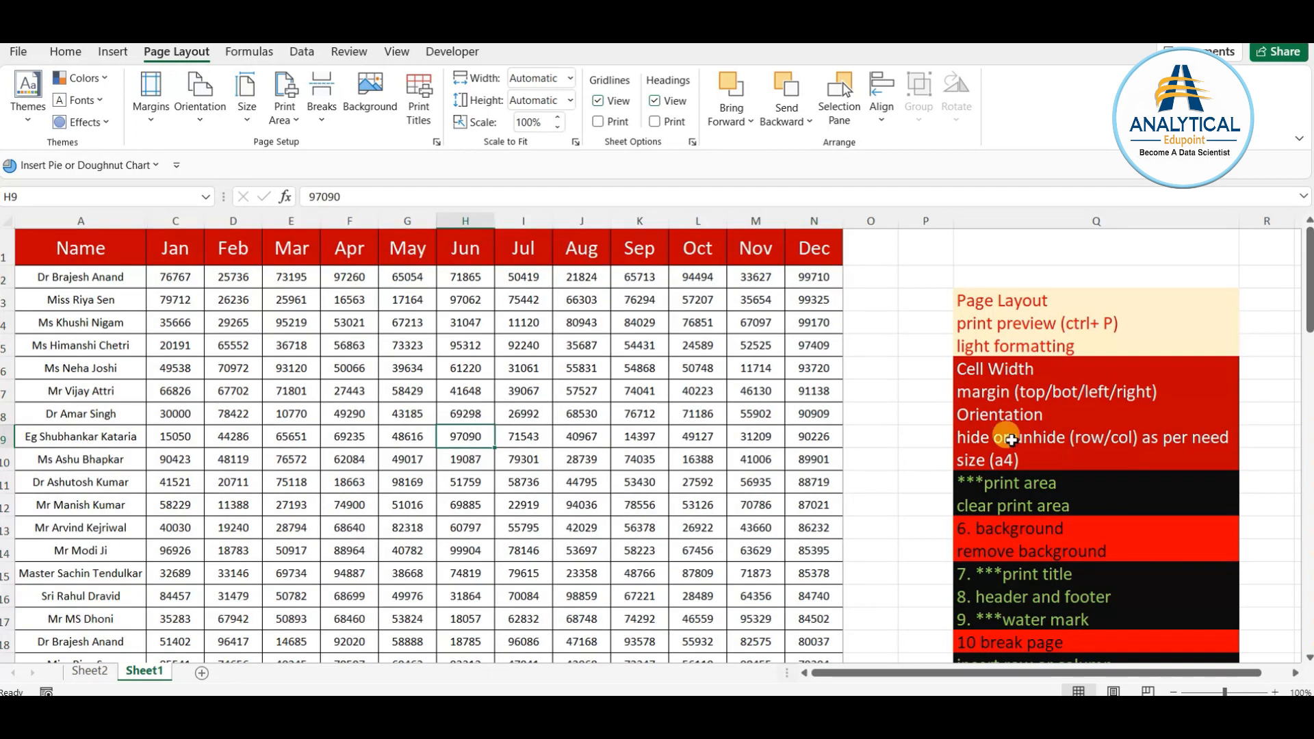
- Check the first two pages of the table in the print preview and highlight the header row A1:N1 in the sheet
key(ctrl+p)
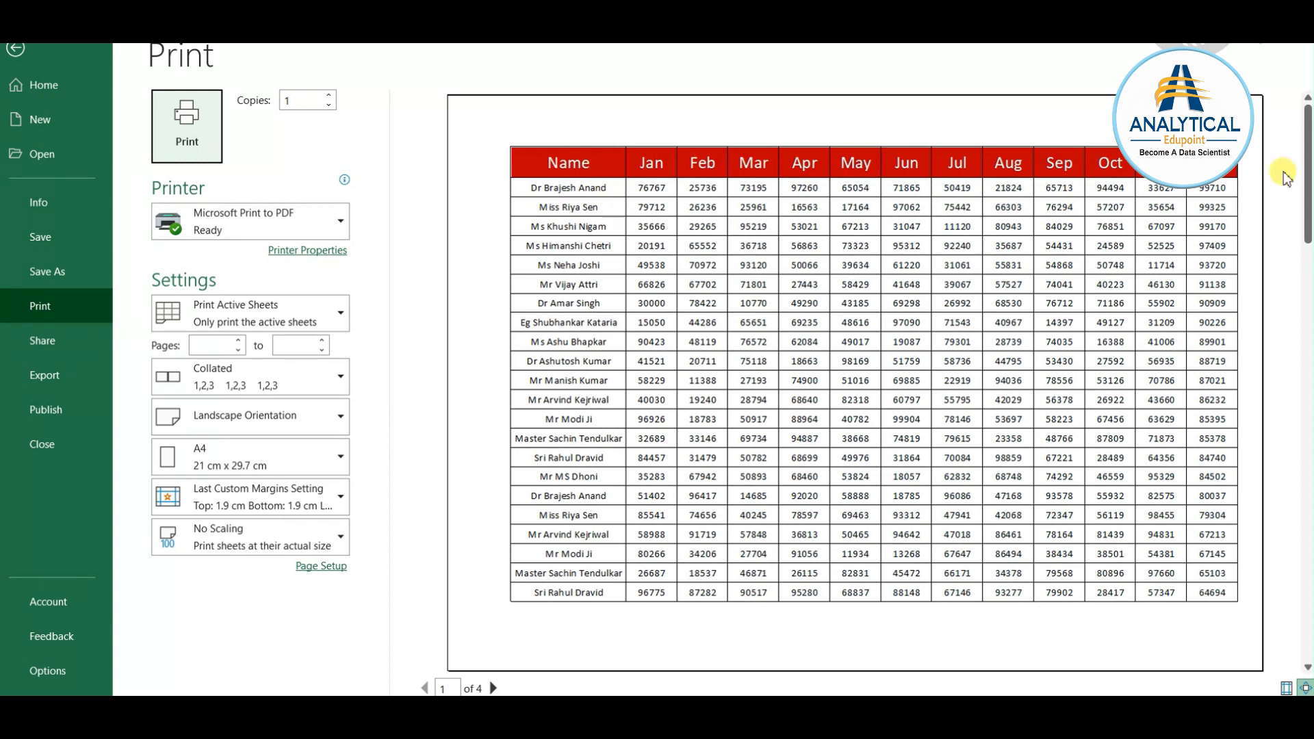
scroll(684, 219, down, 1)
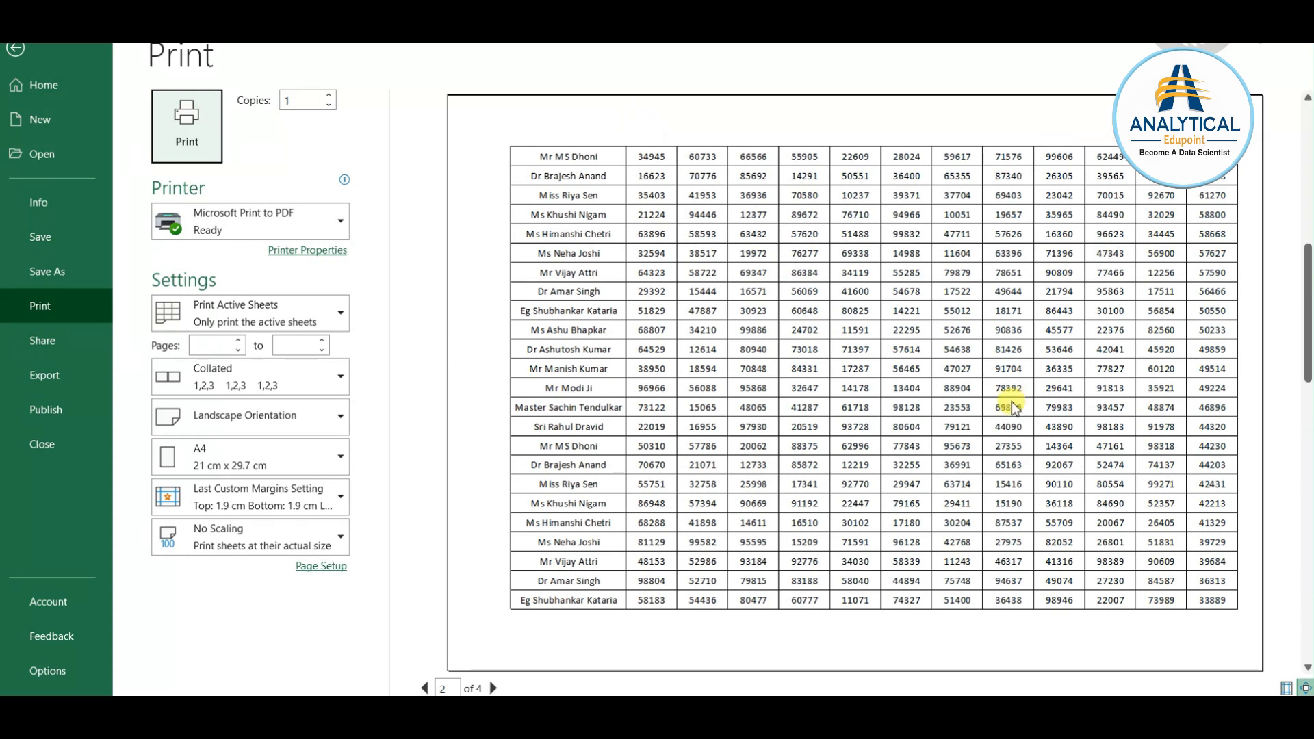
key(Escape)
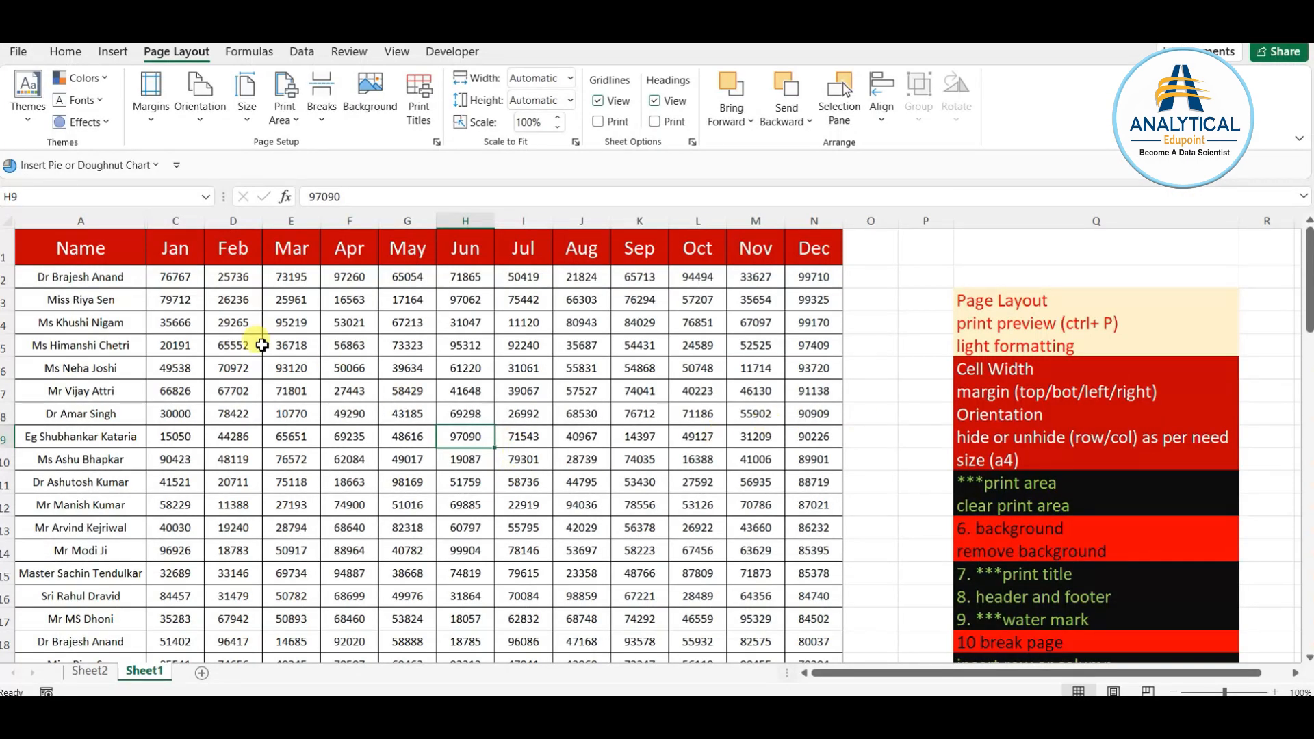
drag(83, 250, 814, 250)
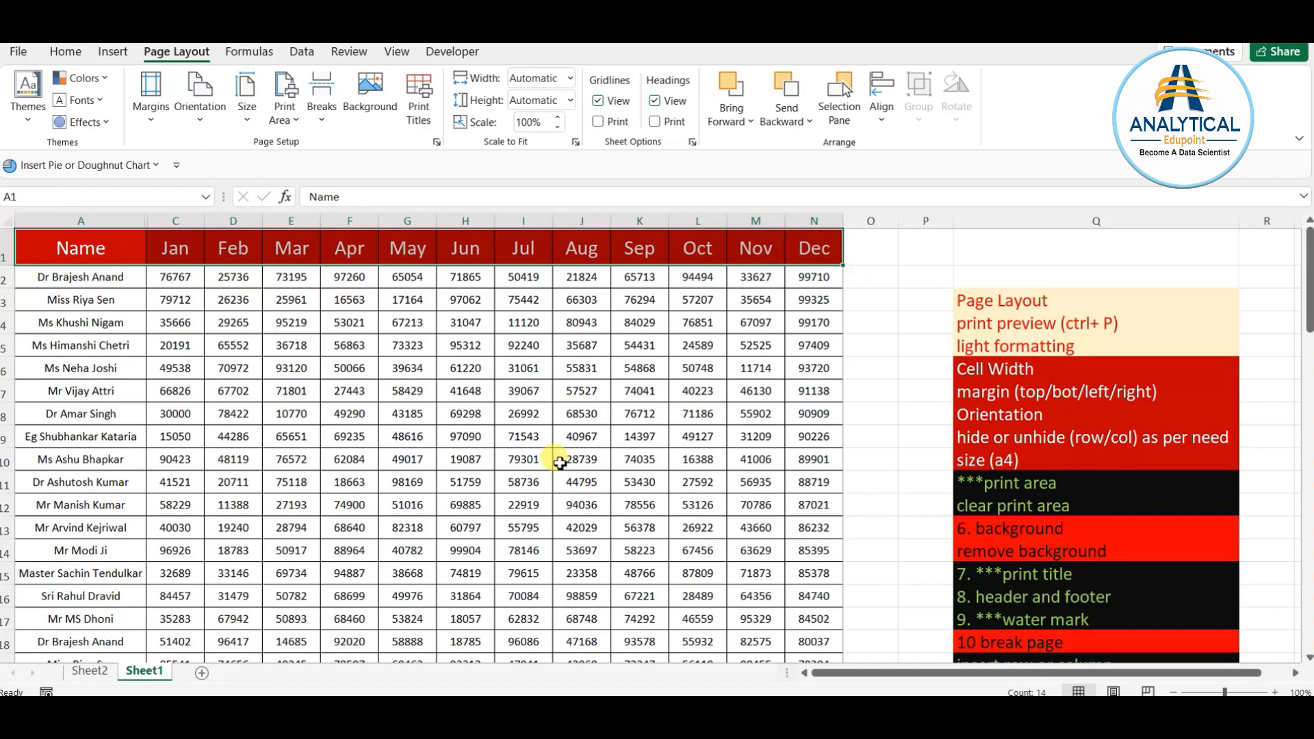
click(560, 460)
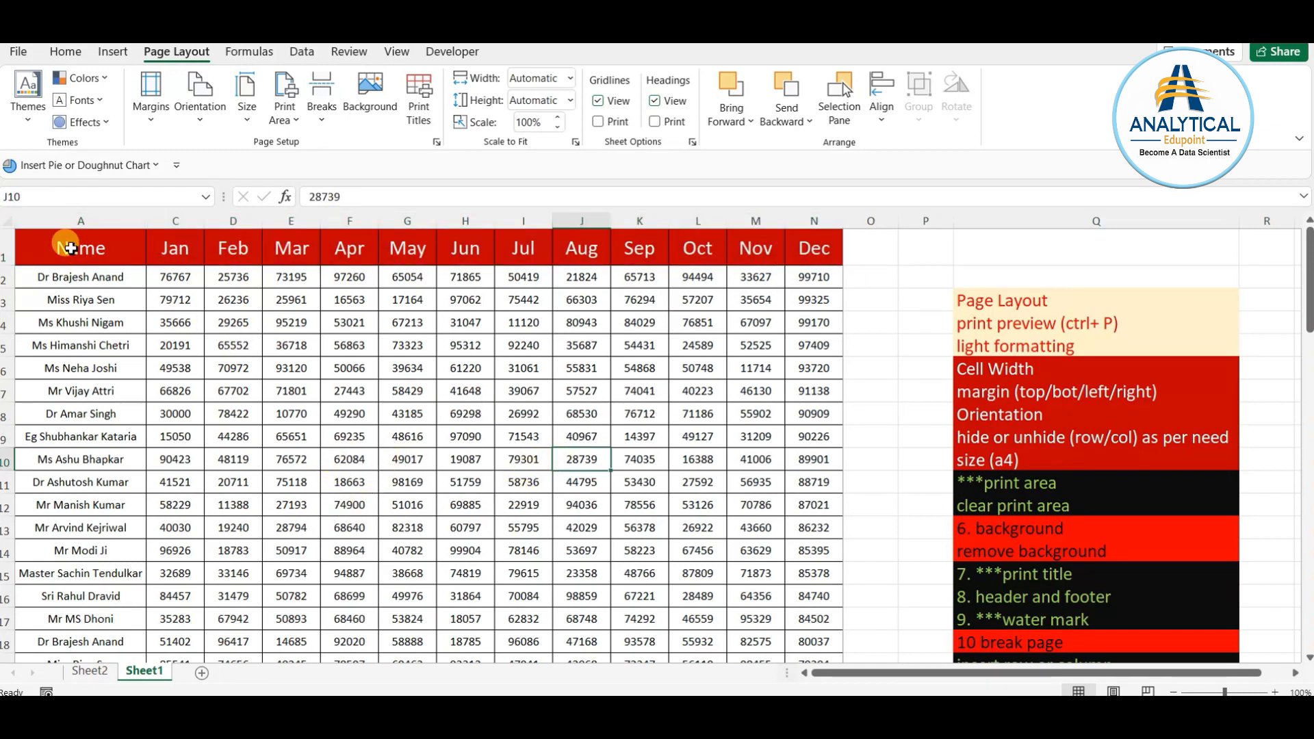
- Set row 1 ($1:$1) as the print title row to repeat at the top of every printed page
click(66, 245)
click(424, 99)
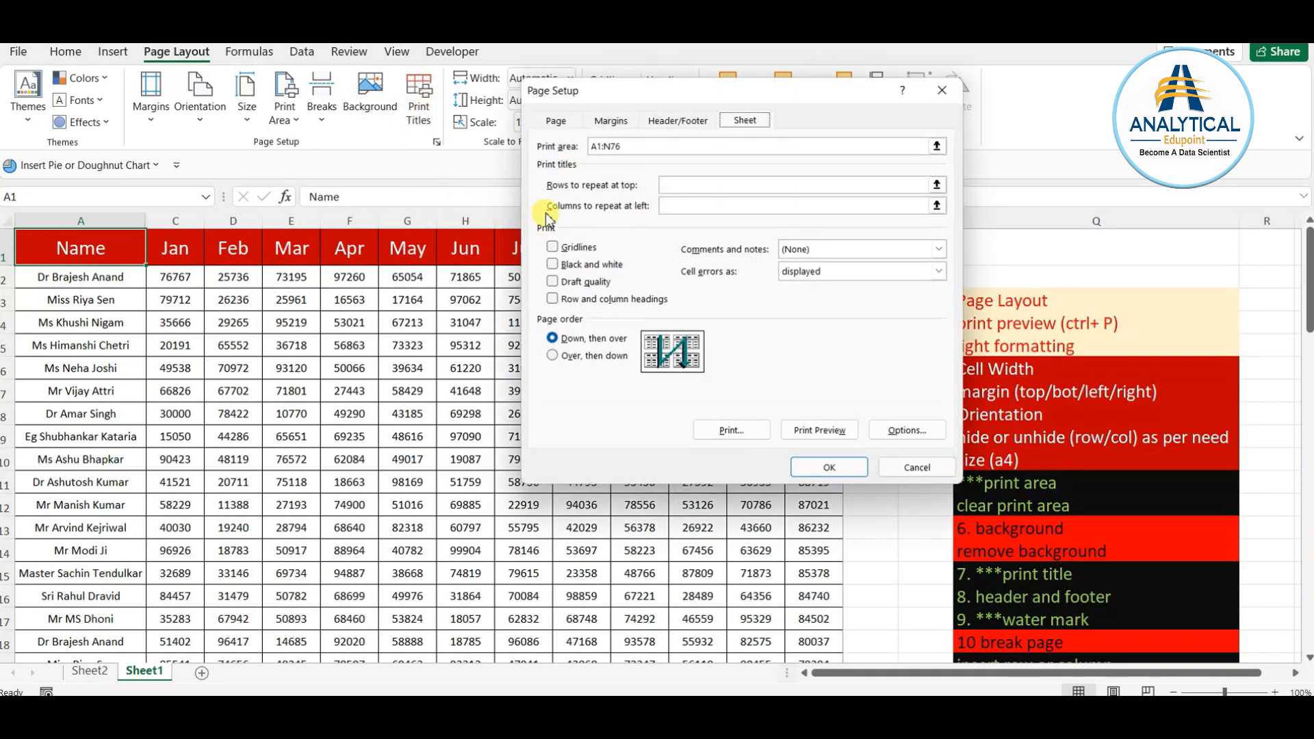
click(662, 190)
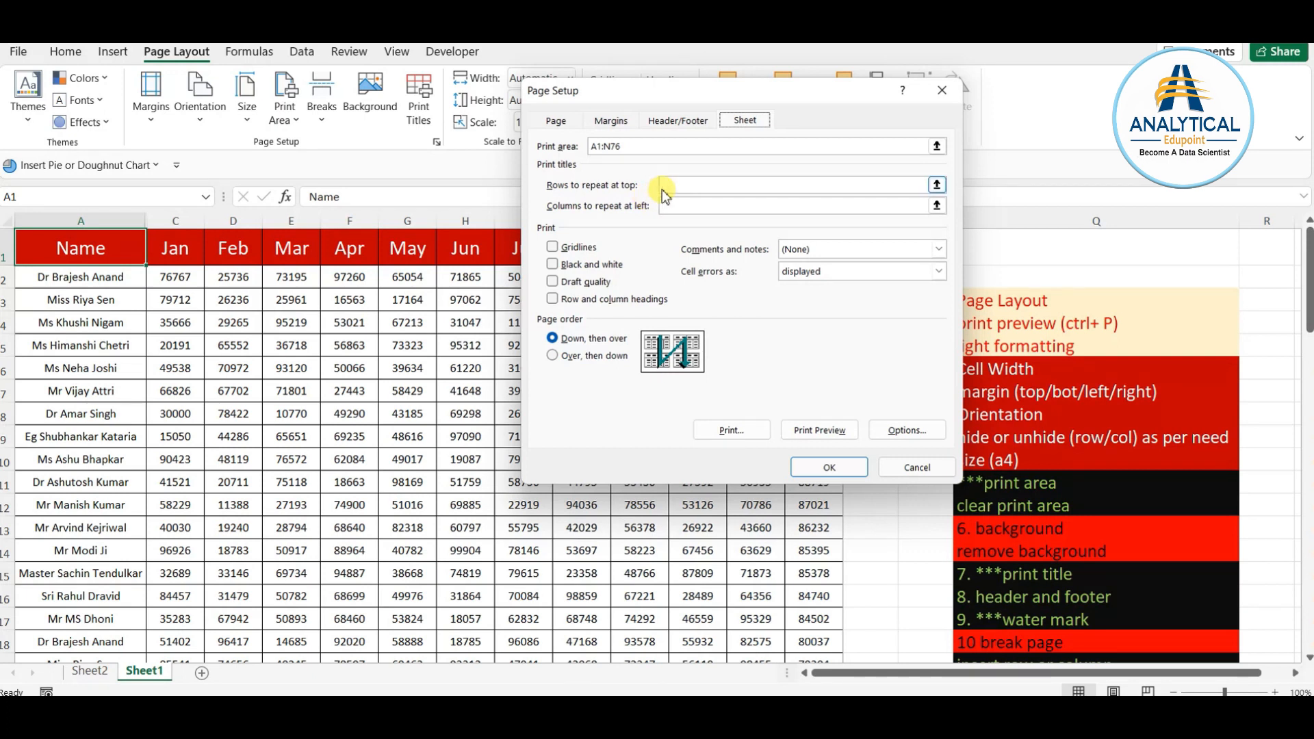
click(7, 257)
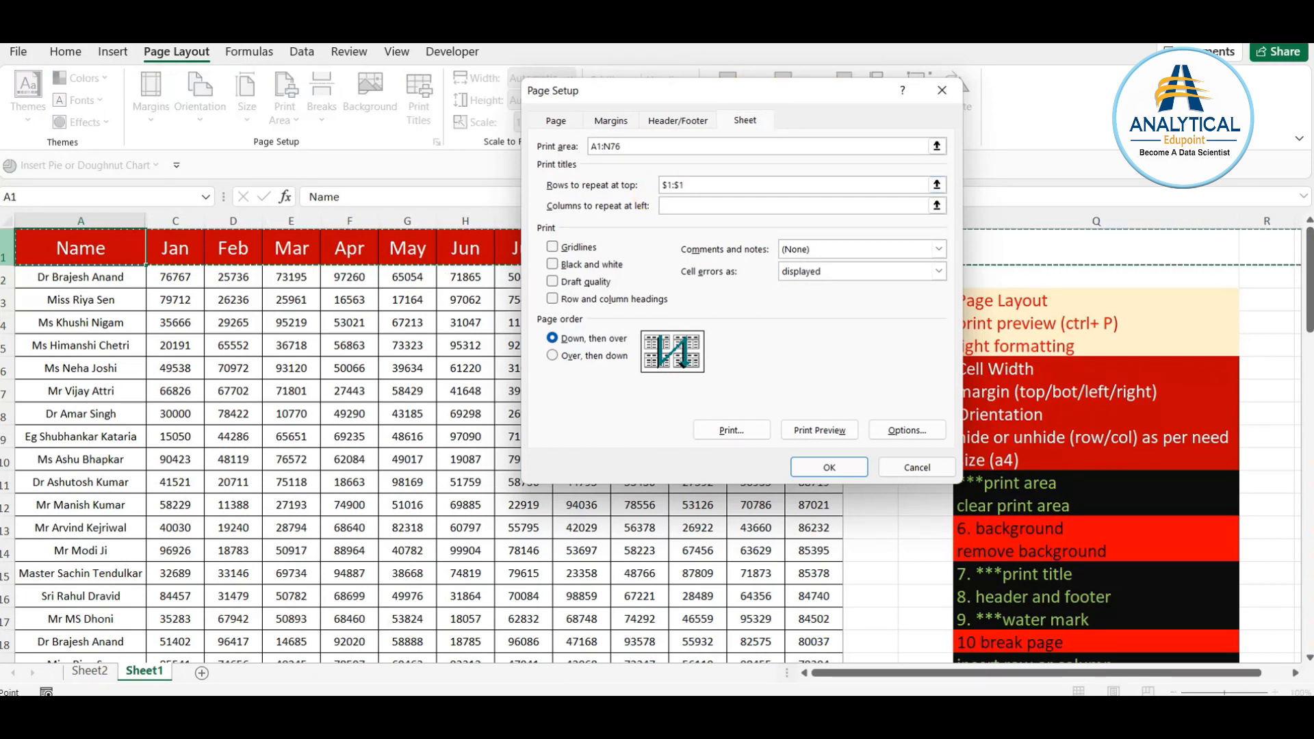
click(801, 466)
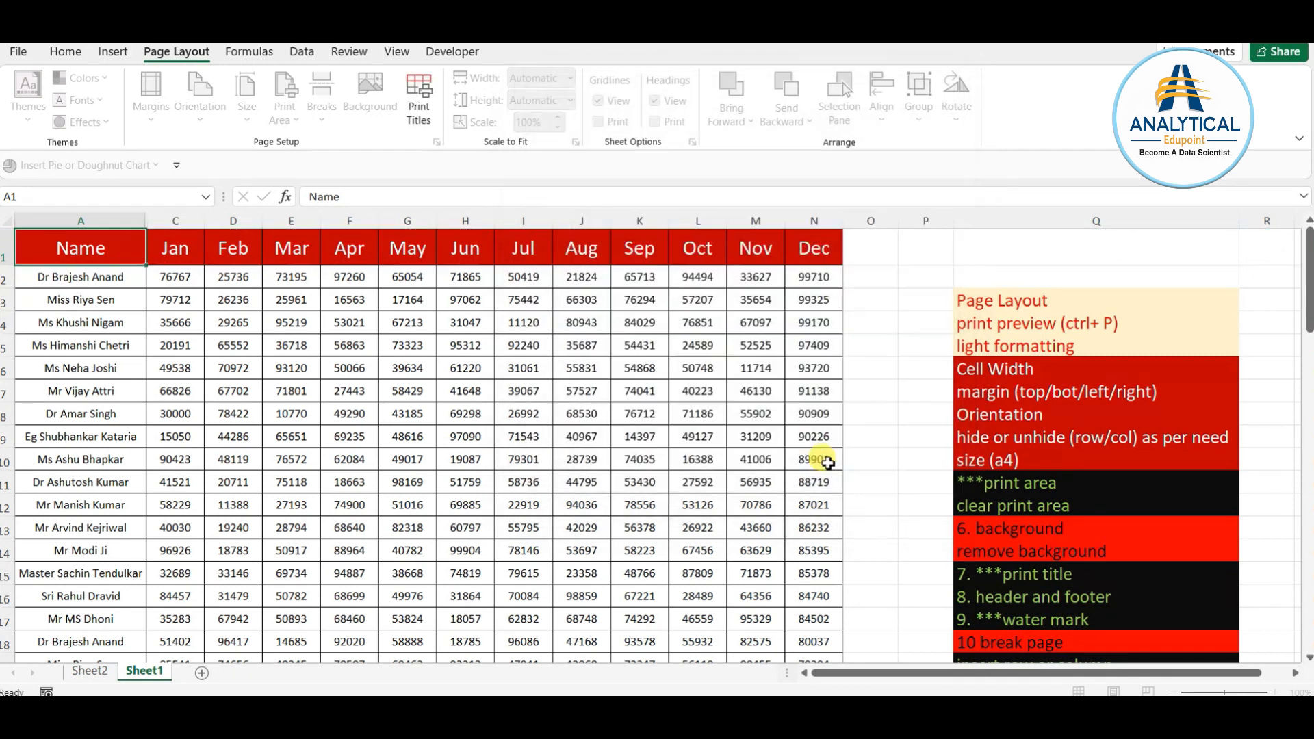
- Look through the print preview pages to check the repeated header row
click(590, 466)
key(ctrl+p)
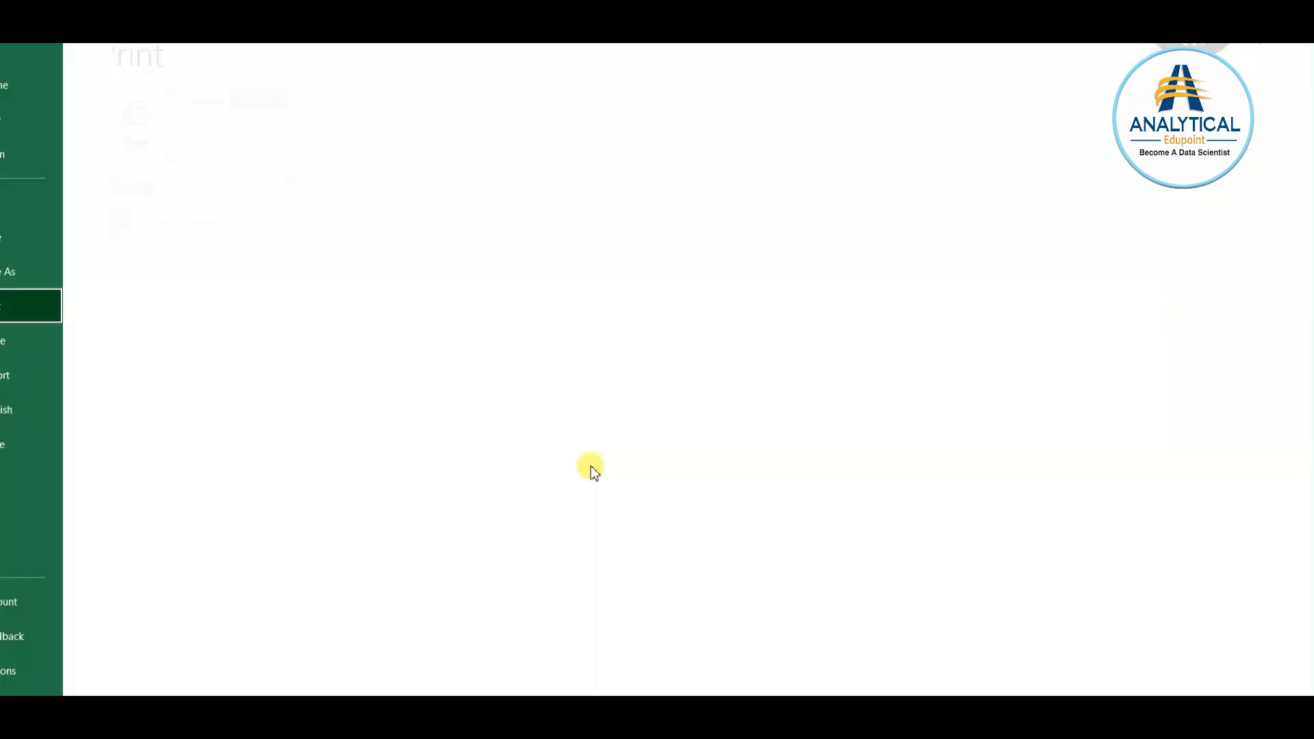
scroll(737, 357, down, 2)
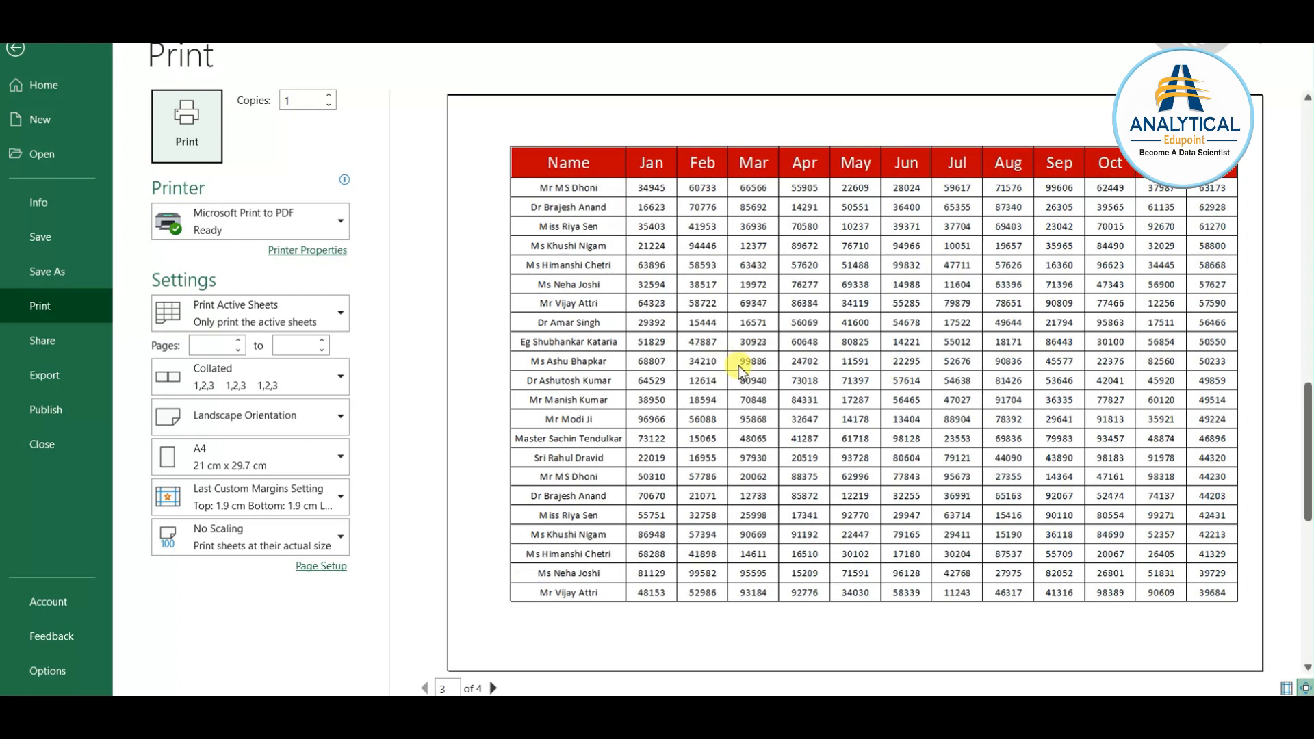
scroll(740, 392, up, 2)
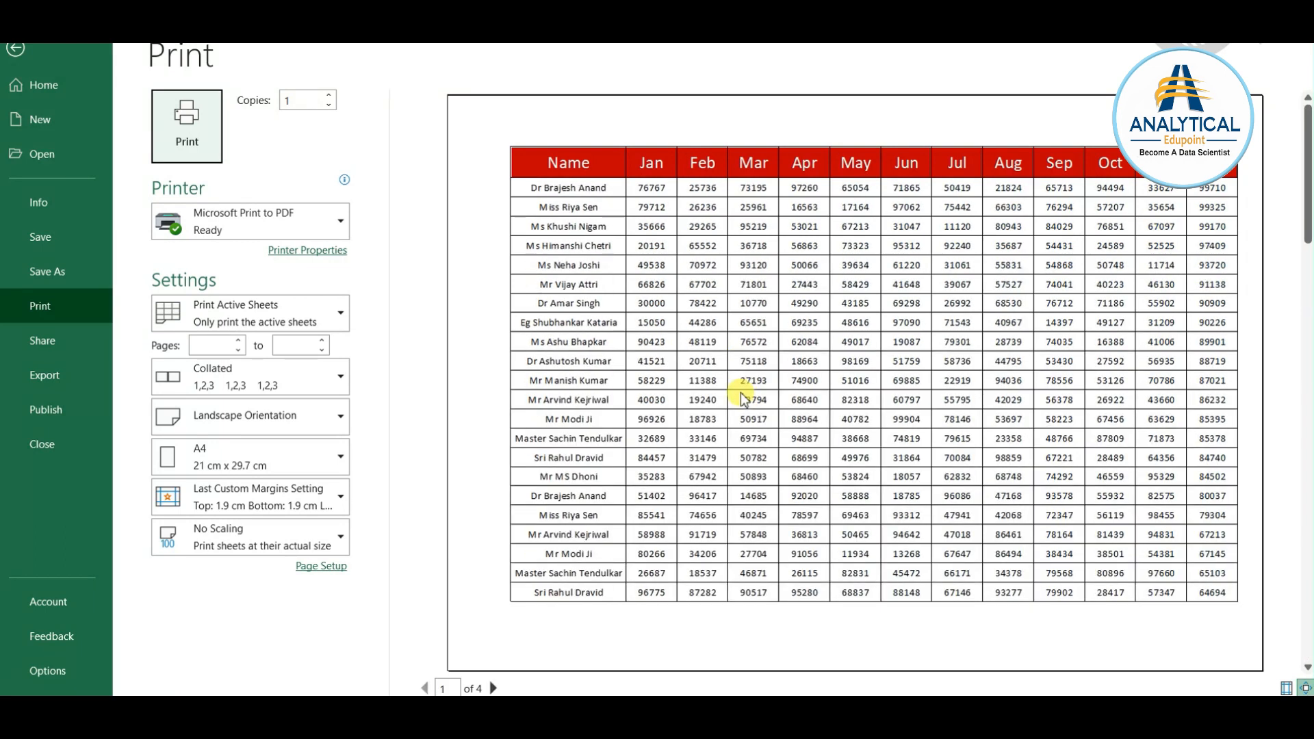
key(Escape)
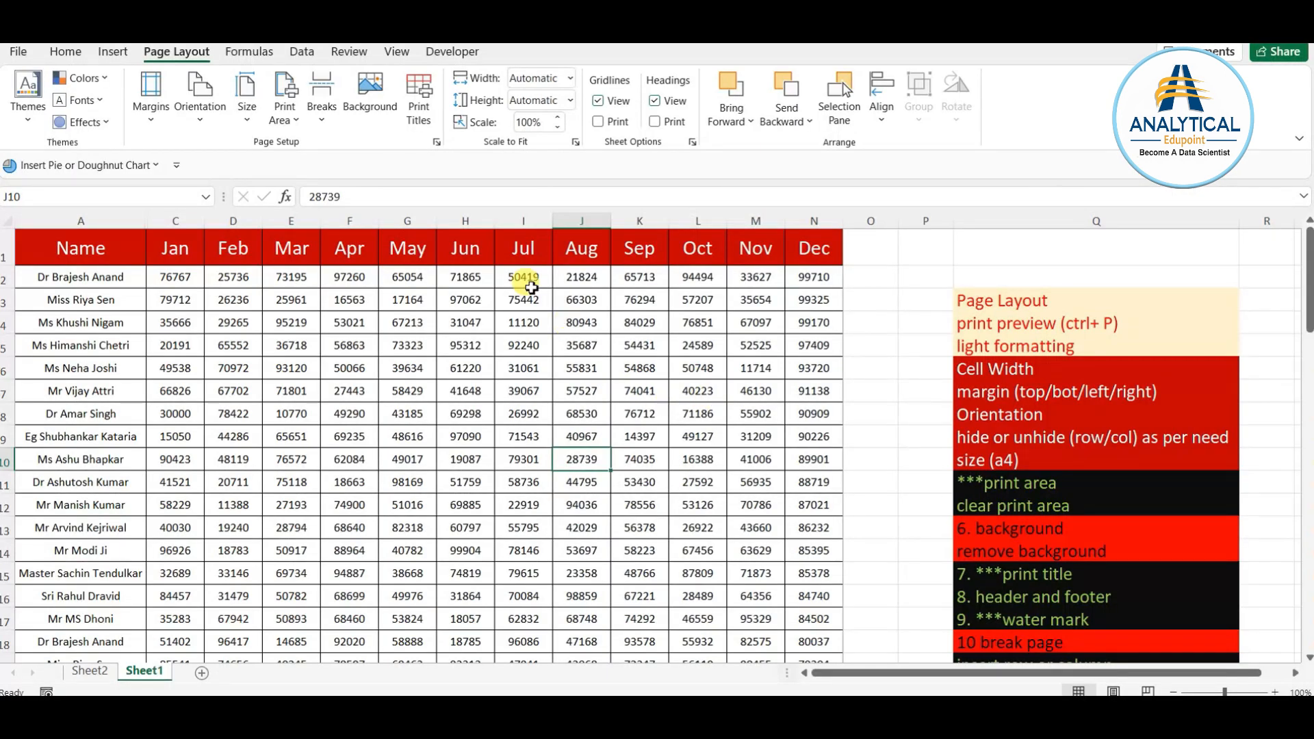
- Clear the rows to repeat at top in the print titles settings and assign row 1 again
click(421, 93)
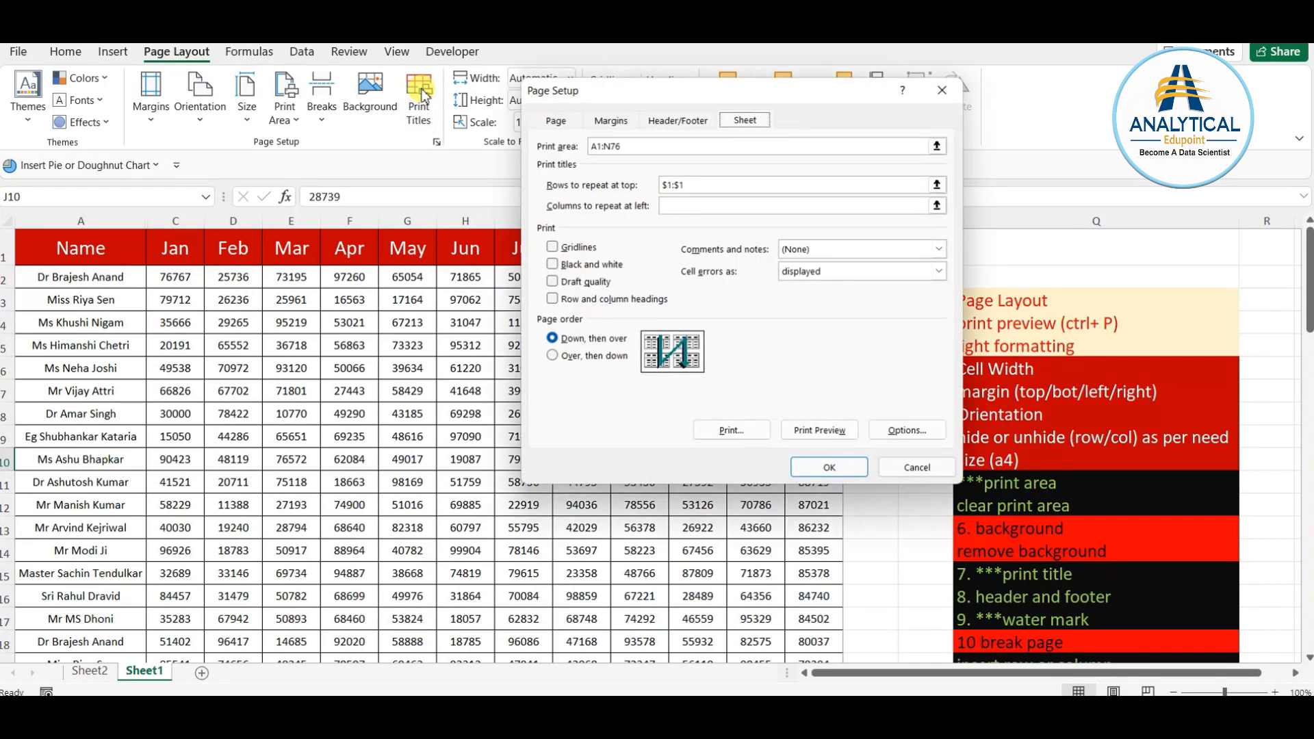
click(674, 185)
key(BackSpace)
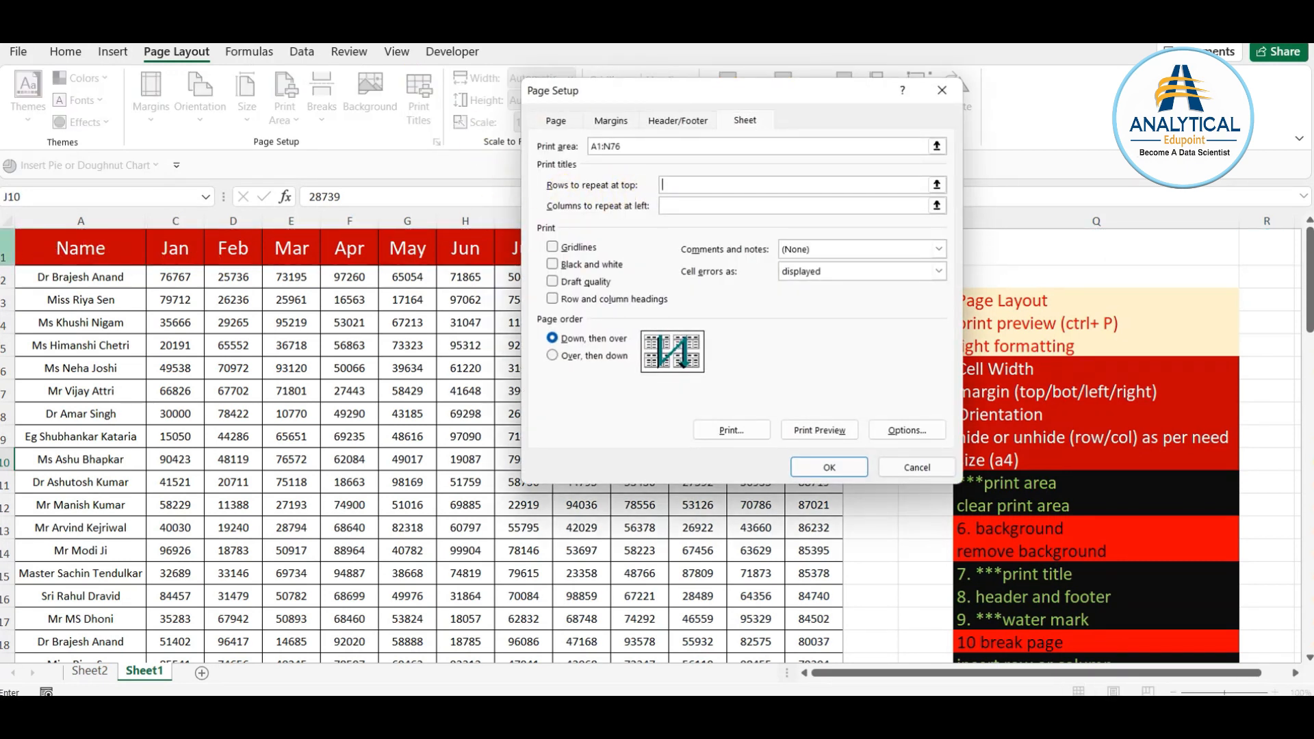
click(5, 248)
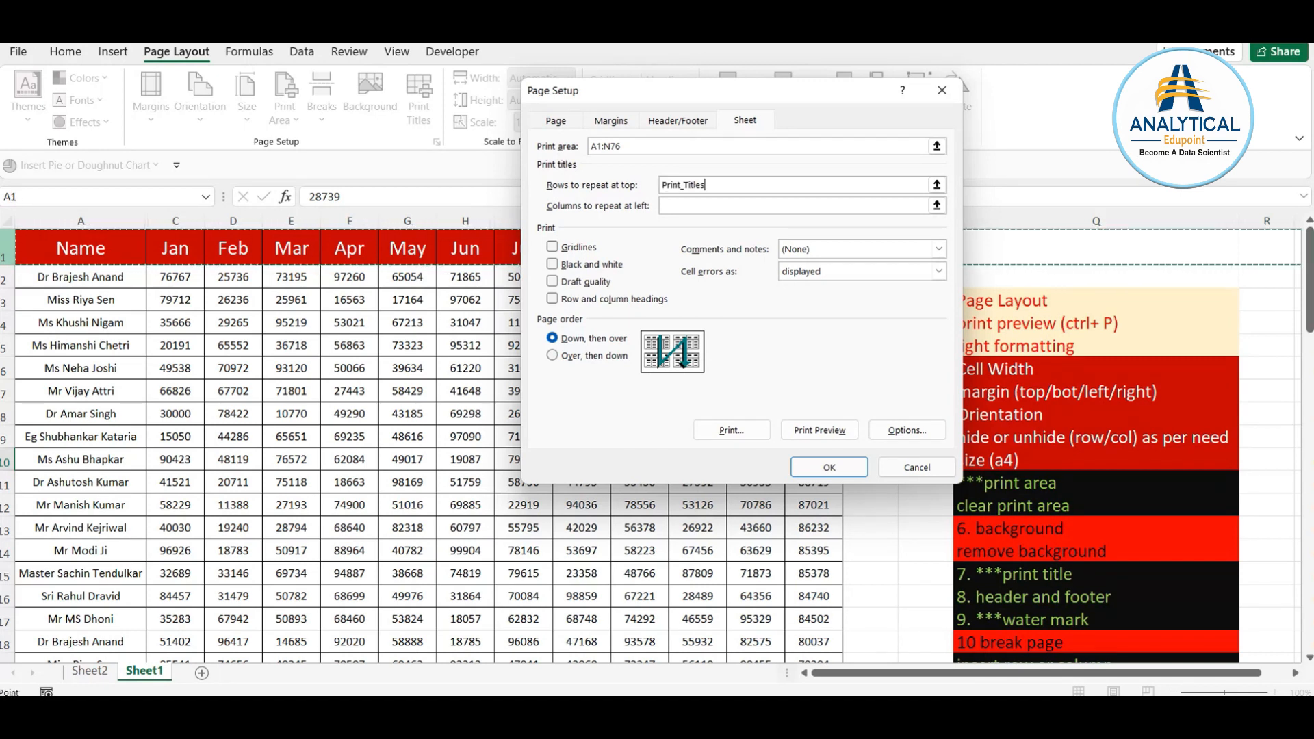
click(829, 466)
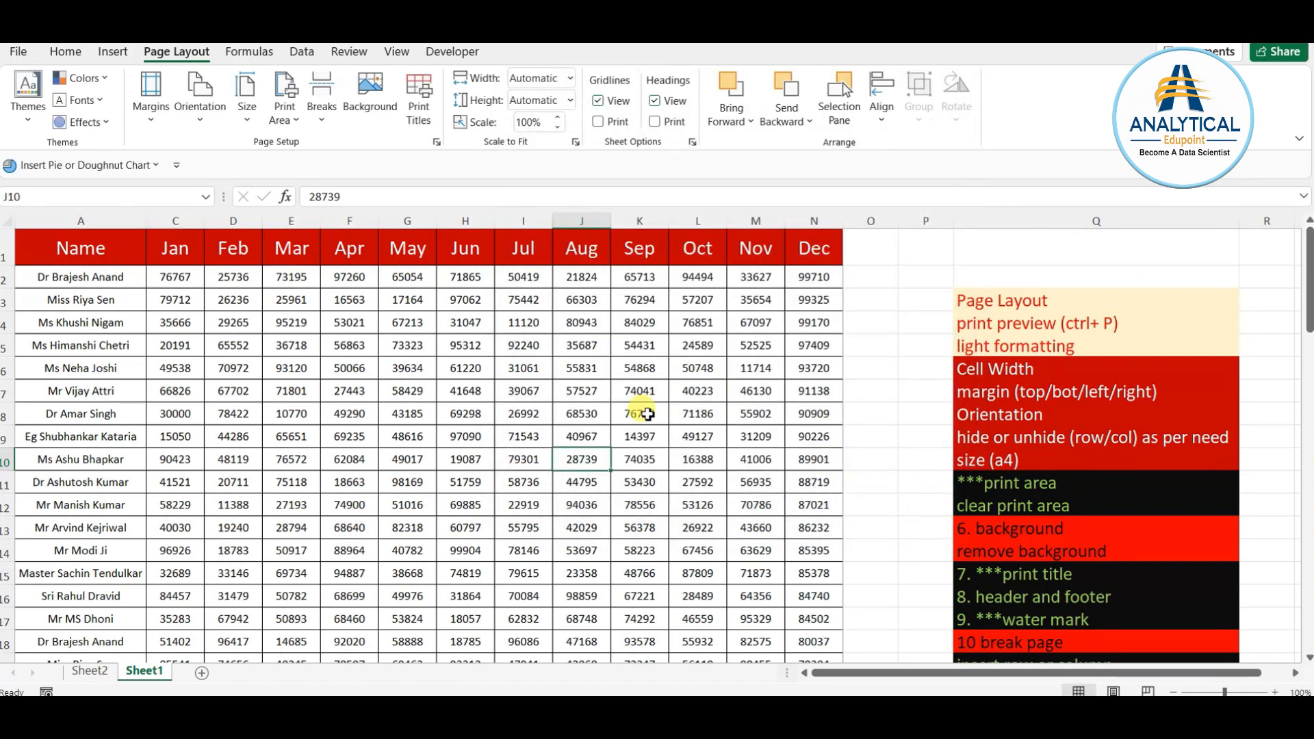
- Page through the print preview to the last page and back to verify the reassigned print title
key(ctrl+p)
scroll(811, 398, down, 2)
scroll(812, 404, down, 1)
scroll(811, 404, up, 3)
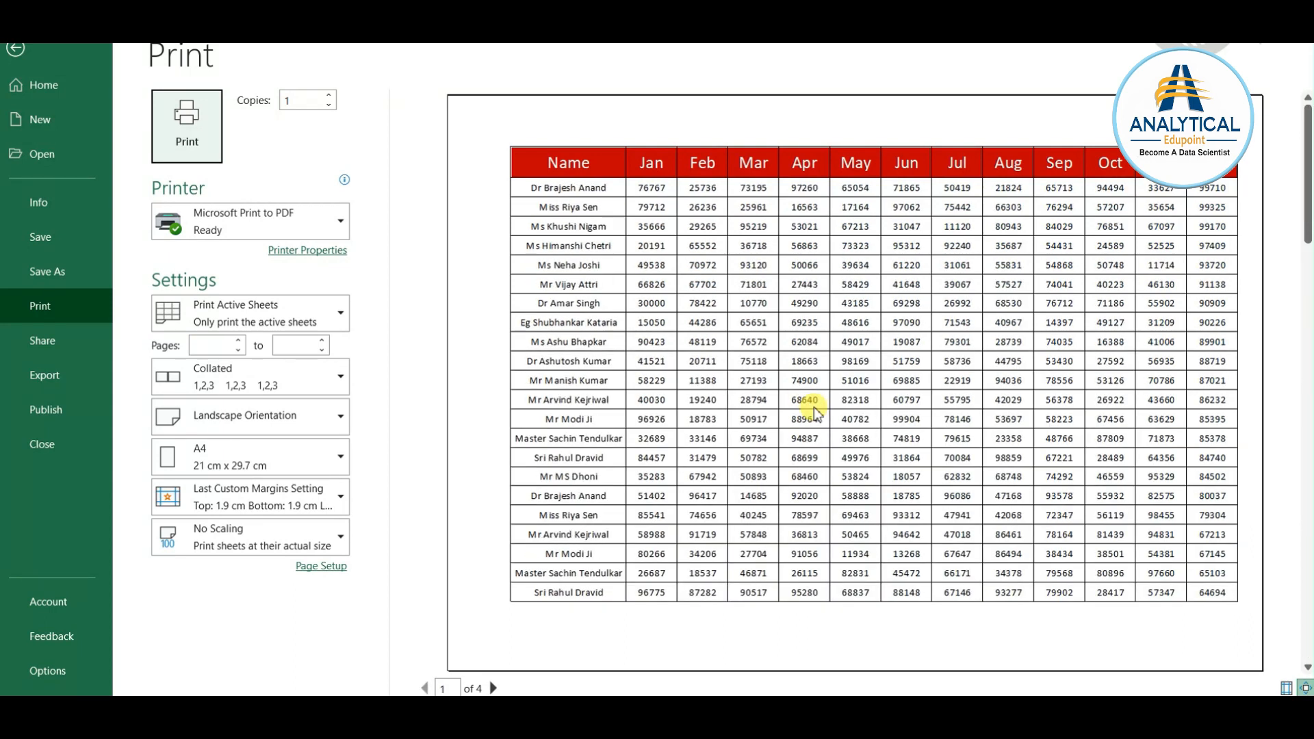
key(Escape)
click(579, 482)
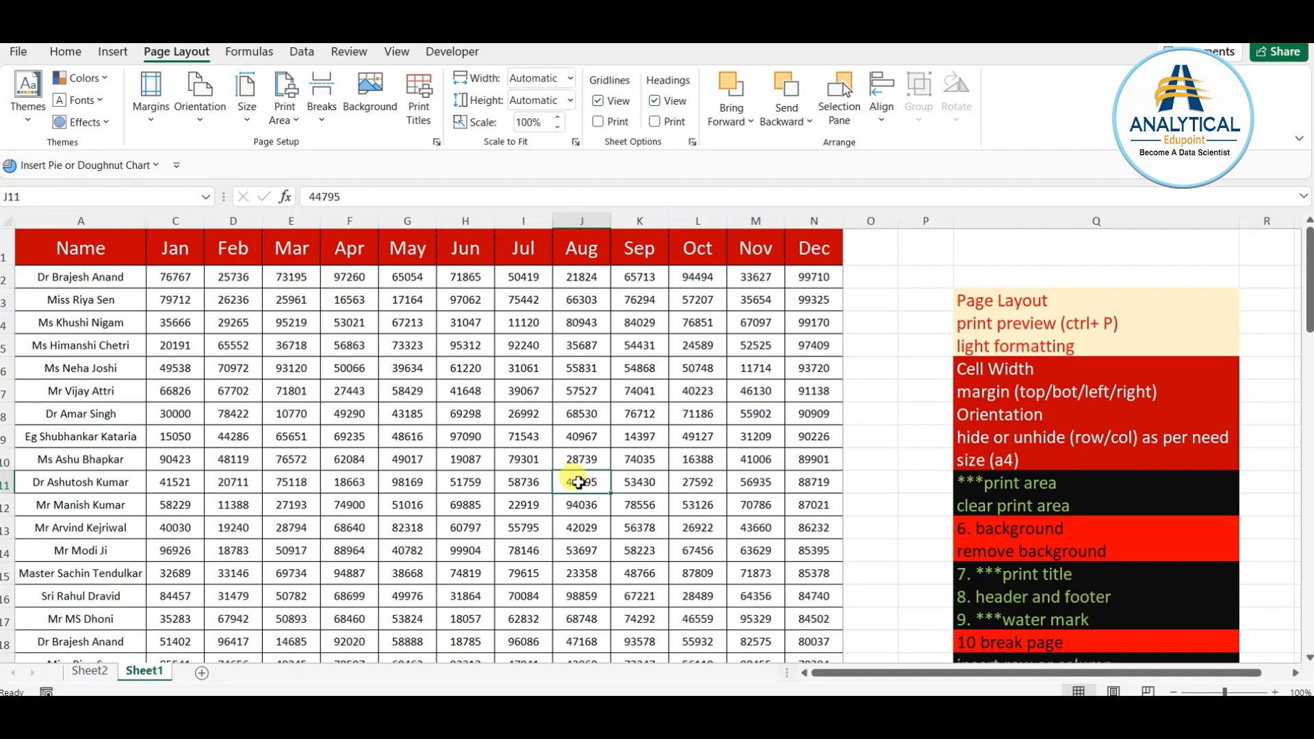
- Highlight the Name column and header row 1 in turn, and inspect the headers through page 4 of the print preview
click(79, 219)
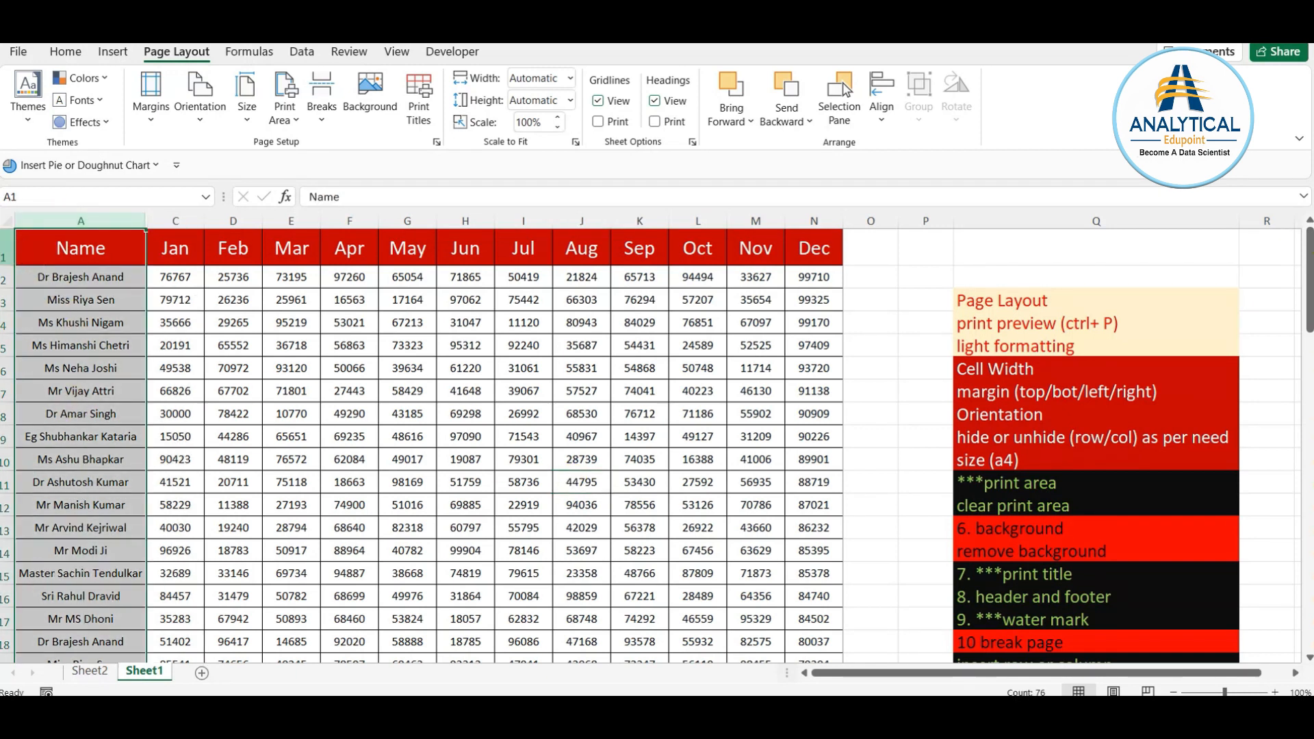
click(8, 252)
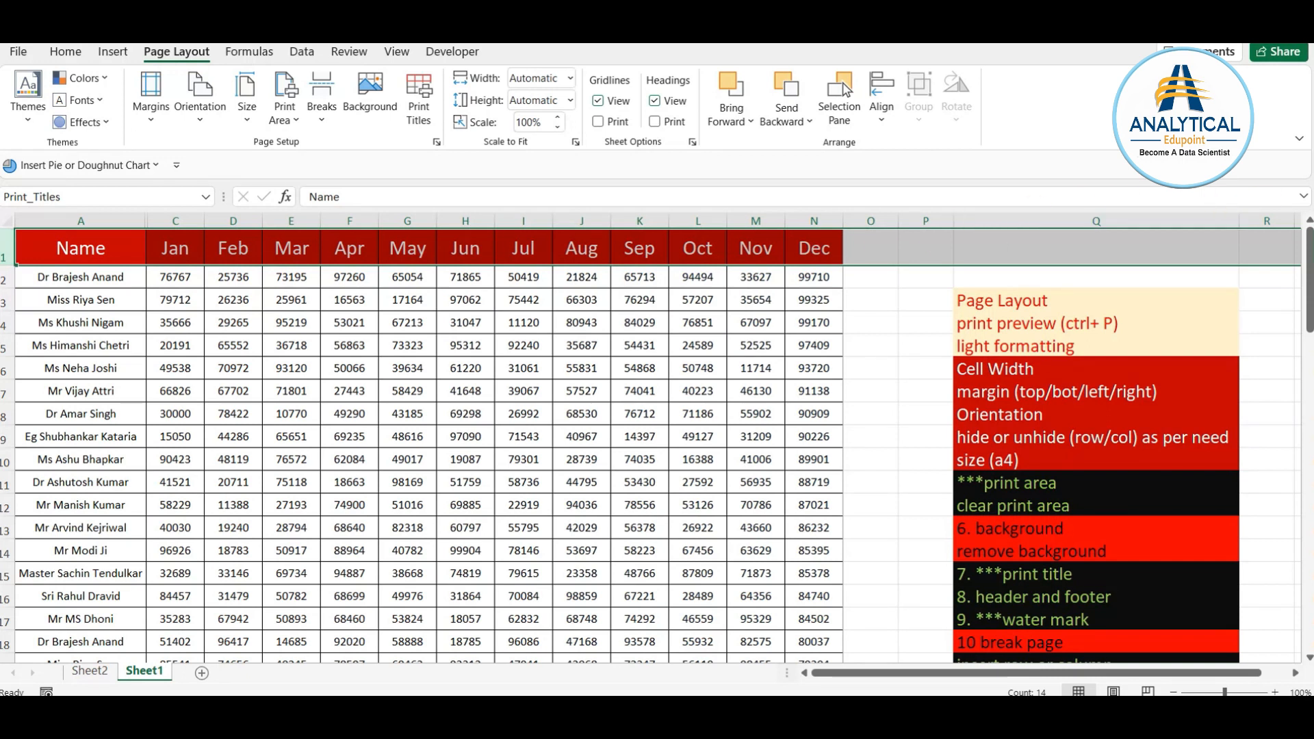
click(873, 391)
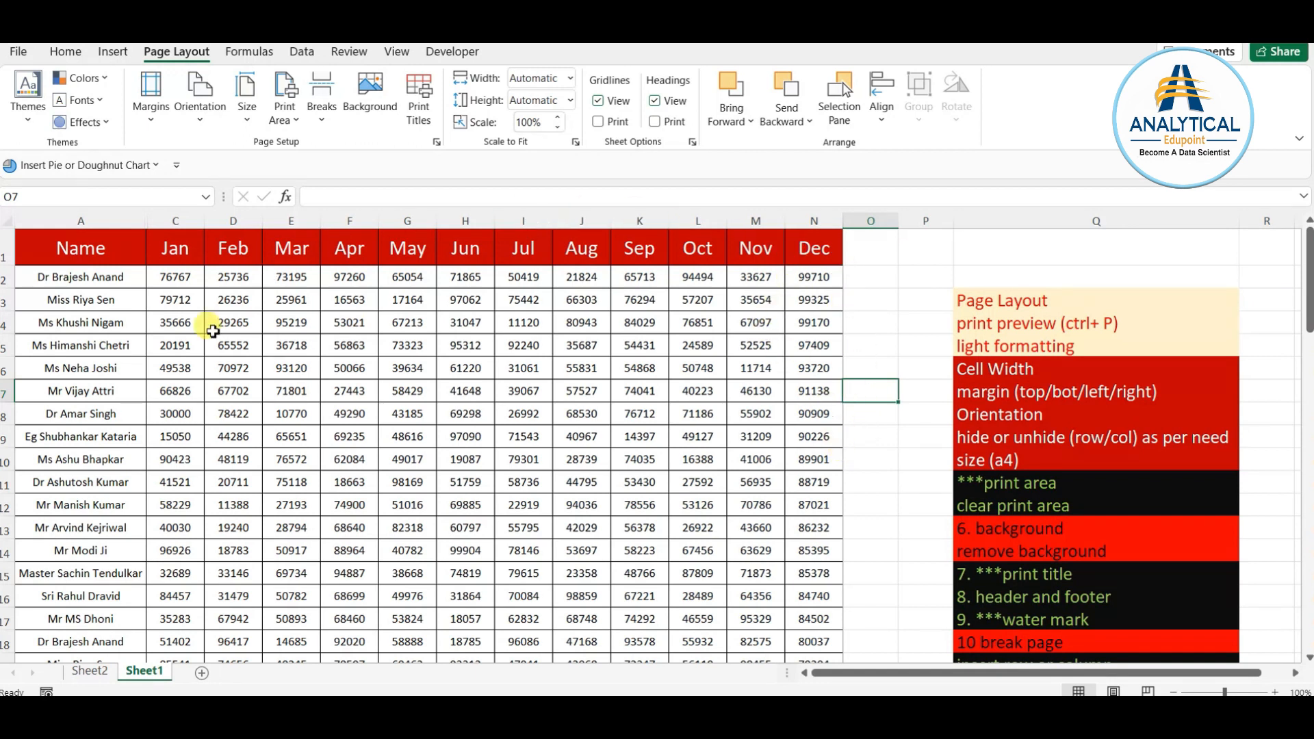
key(ctrl+p)
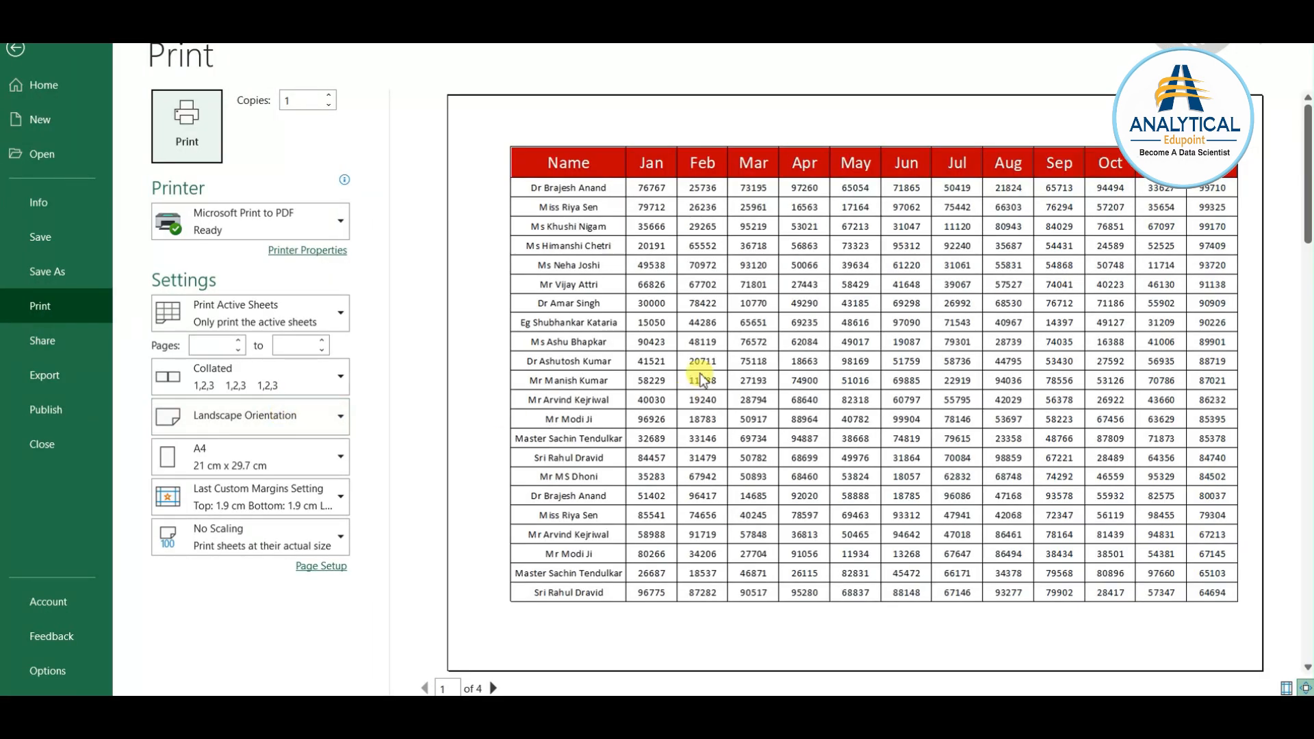
scroll(698, 375, down, 3)
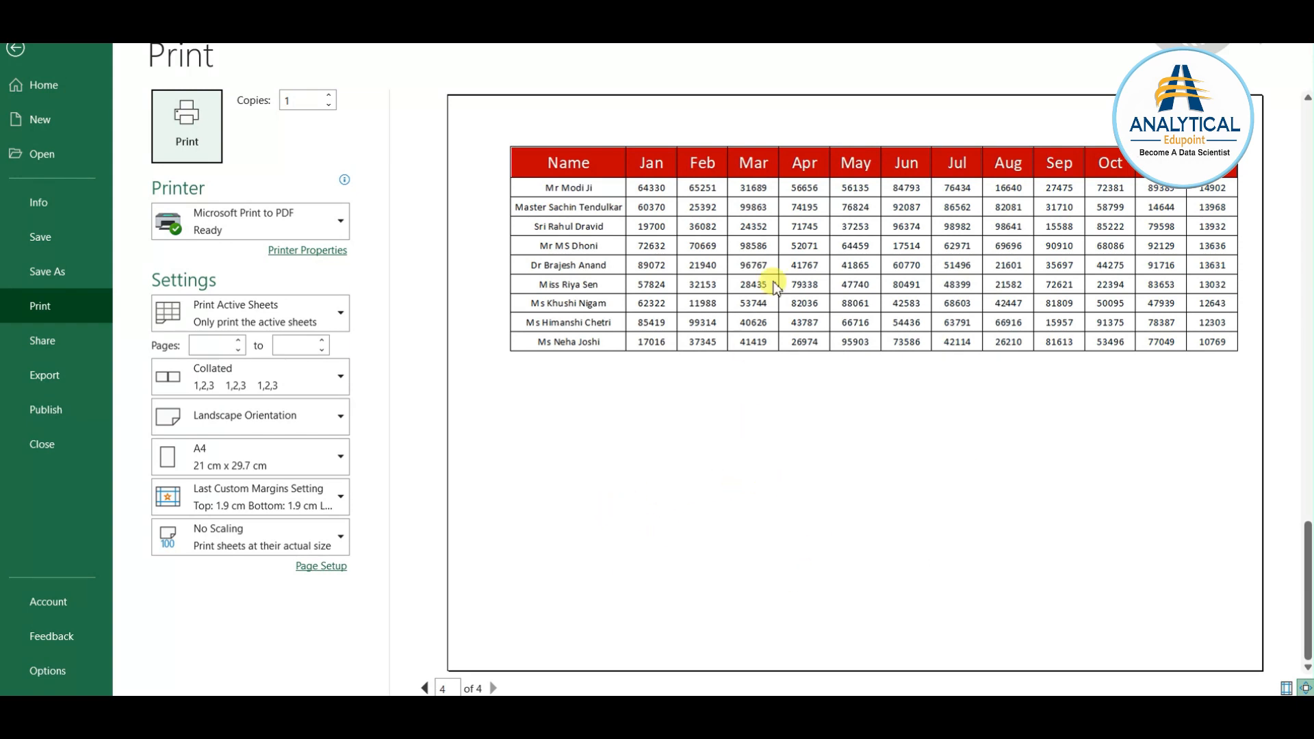
key(Escape)
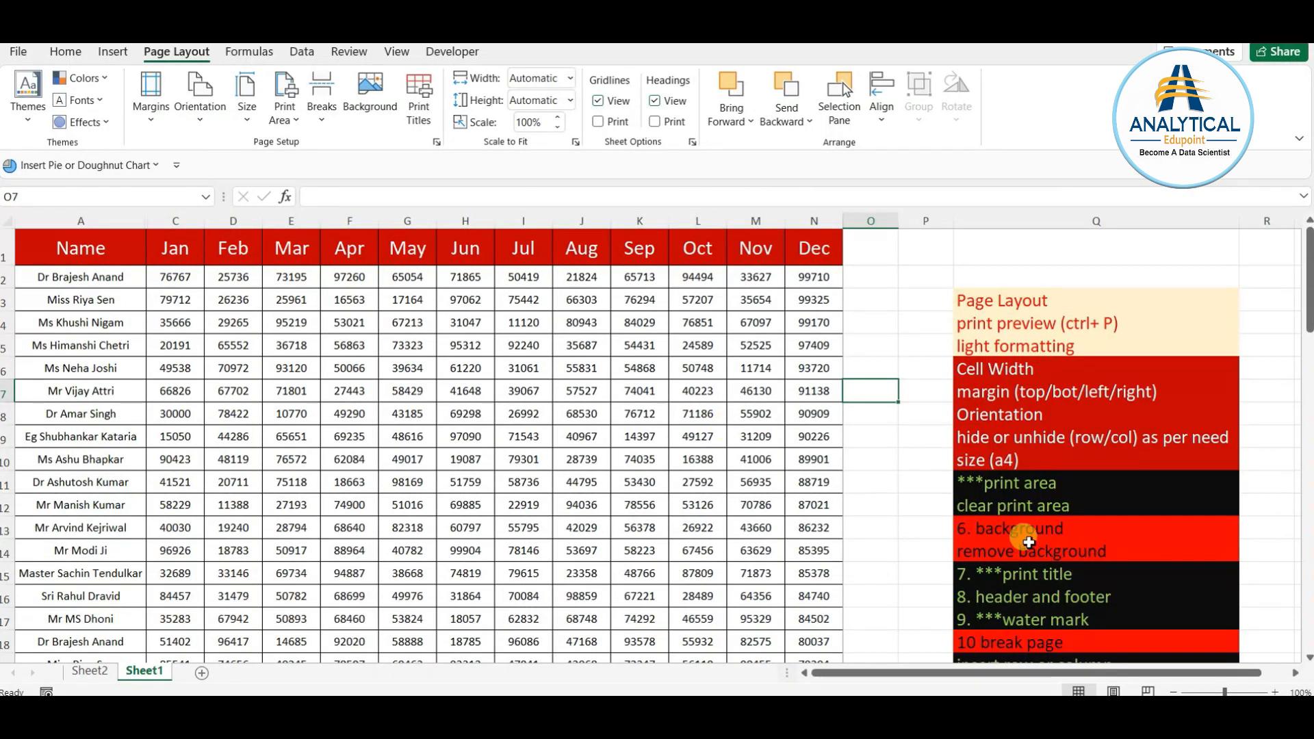
- Review the print title, header and footer, and water mark items in the column Q checklist
click(1018, 581)
scroll(1019, 583, down, 1)
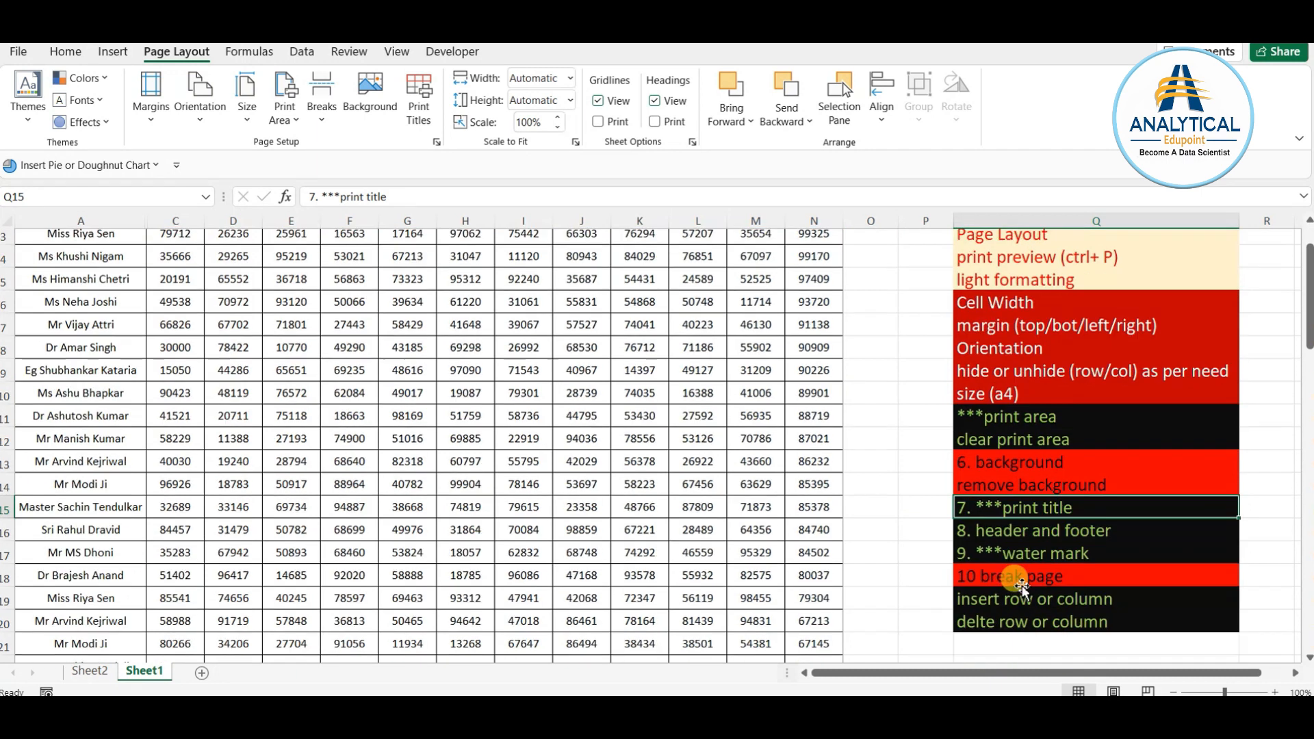
drag(1000, 514, 1006, 544)
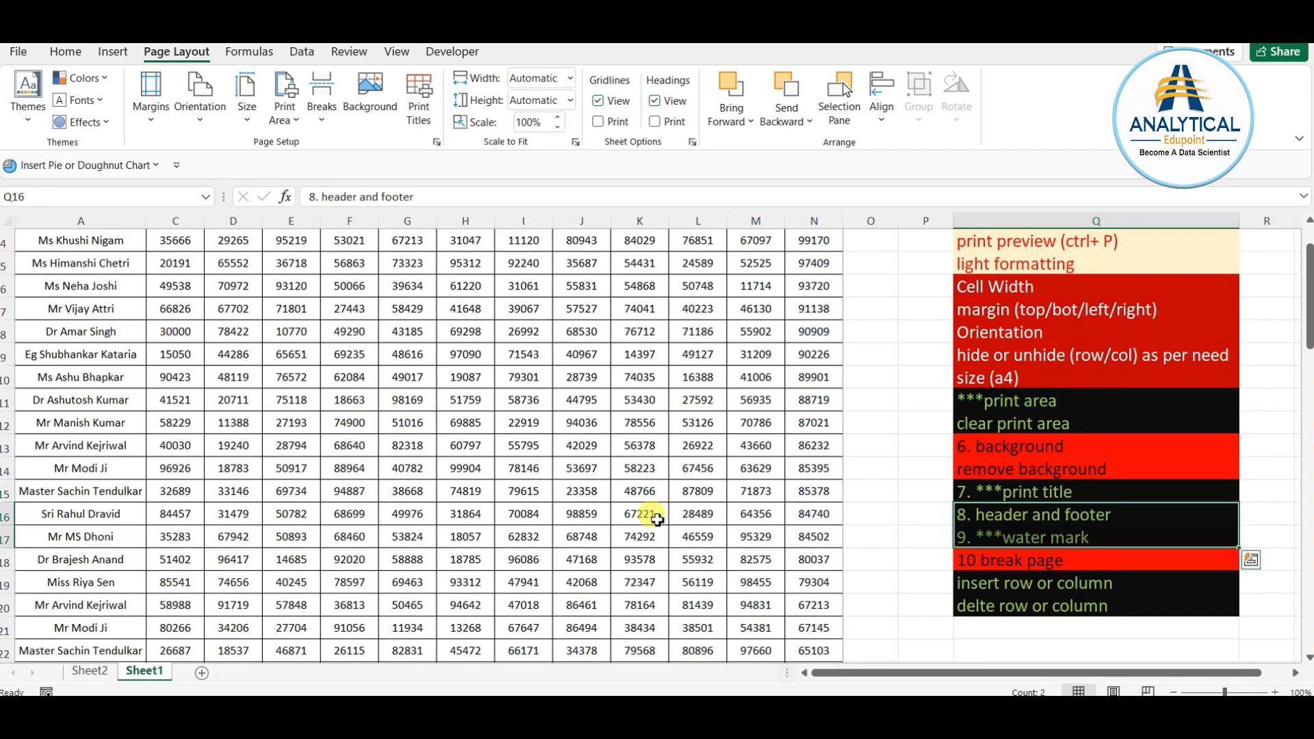
- Examine the page layout of the table in the print preview before working on the header and footer
click(251, 443)
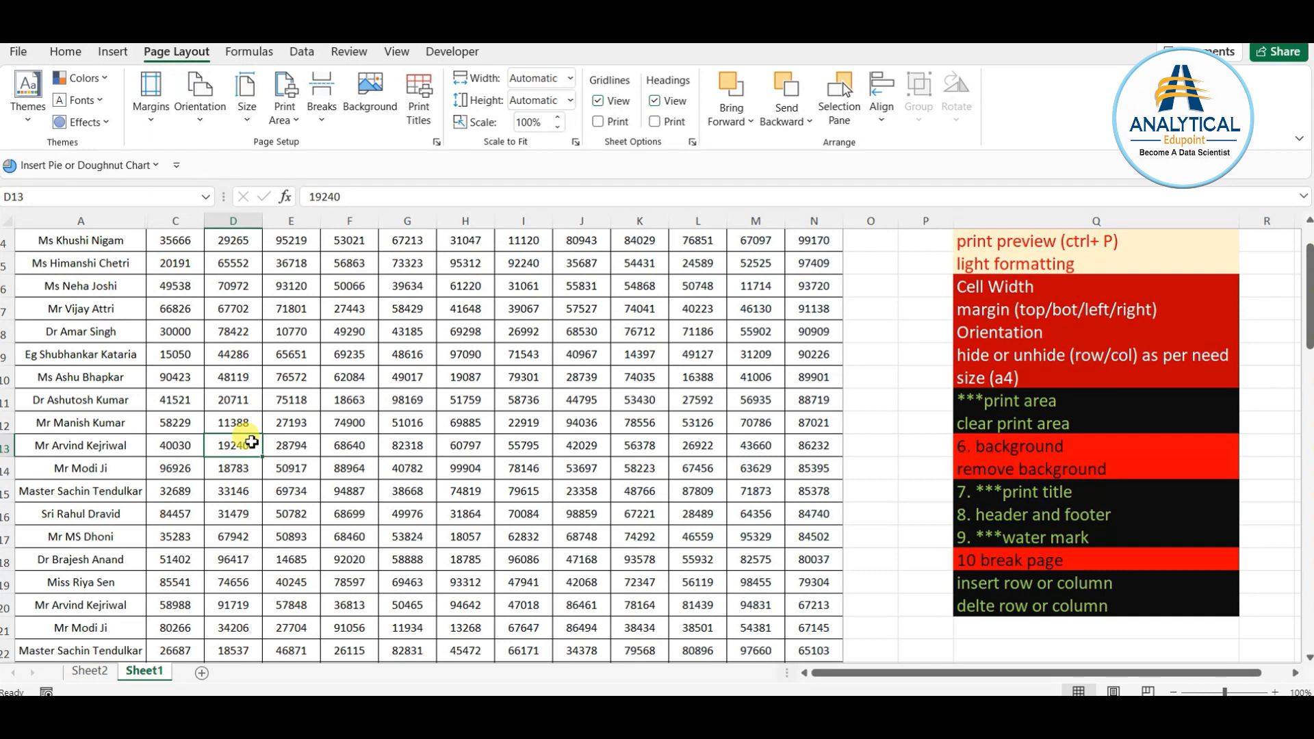
key(ctrl+p)
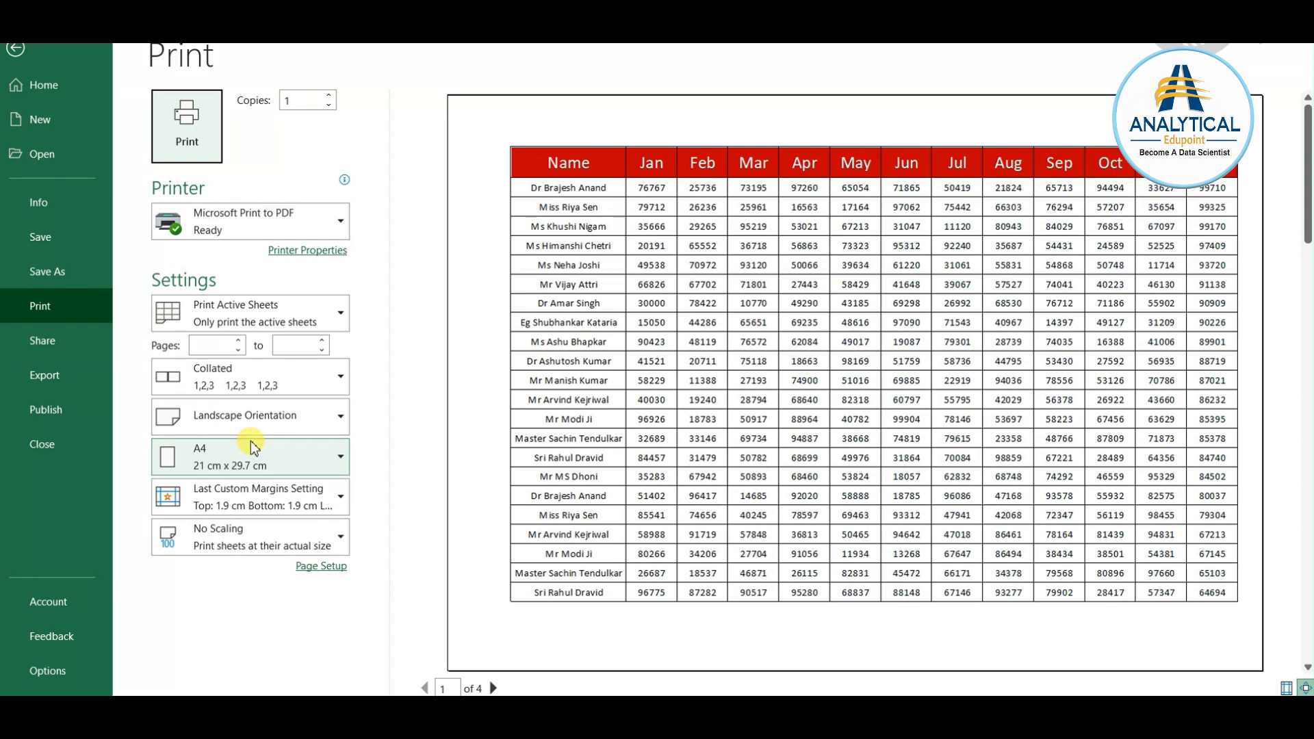
scroll(677, 363, down, 5)
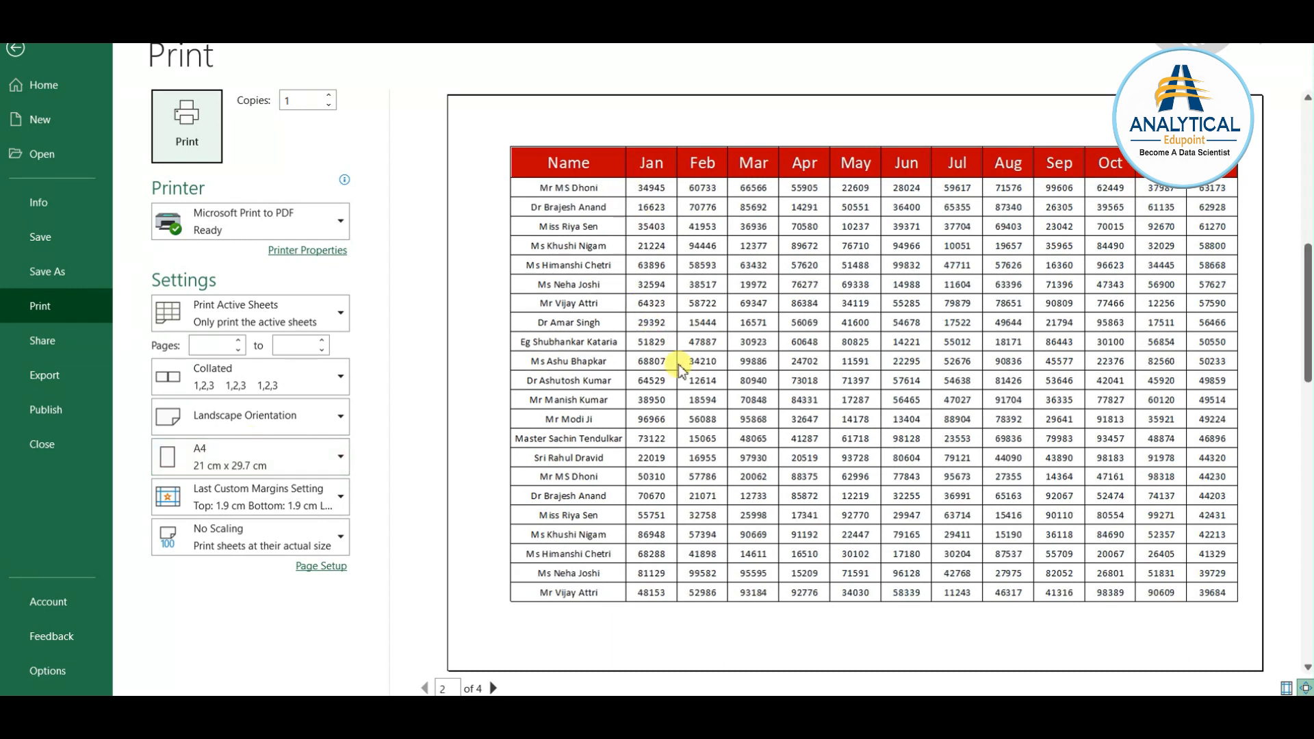
scroll(679, 364, up, 3)
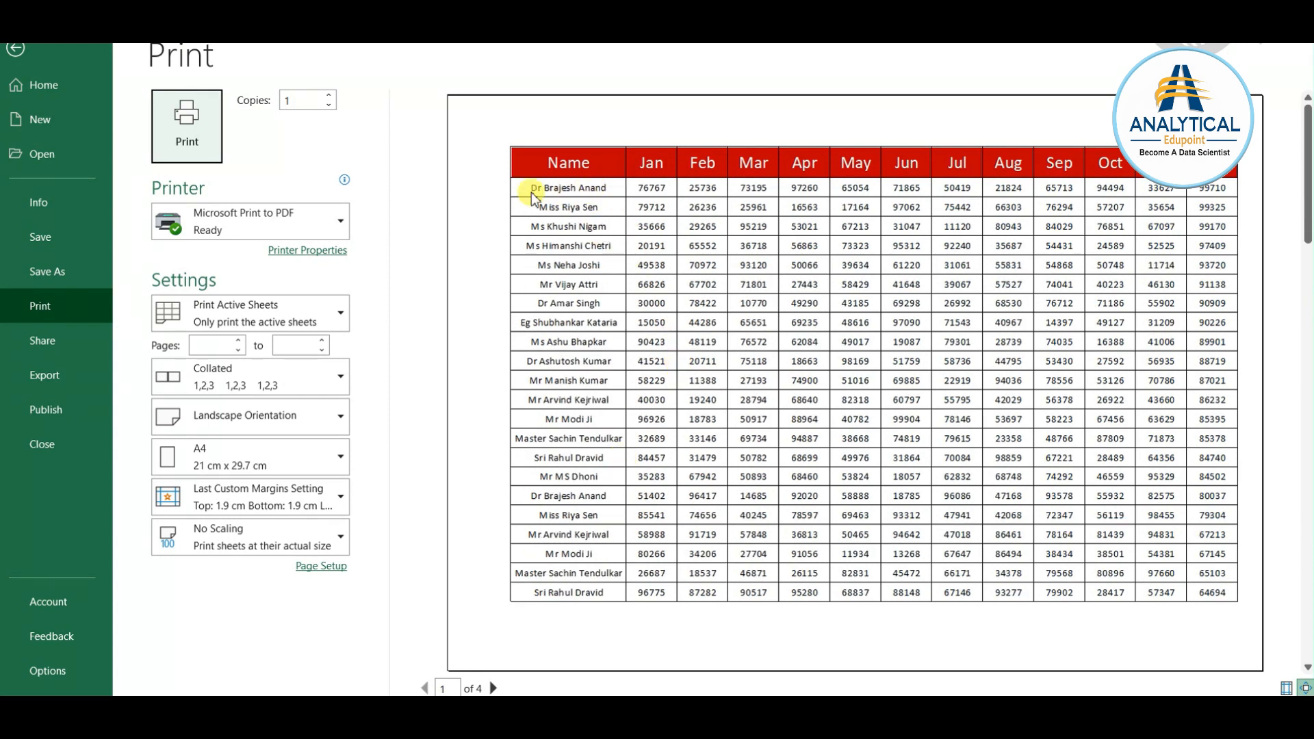
key(Escape)
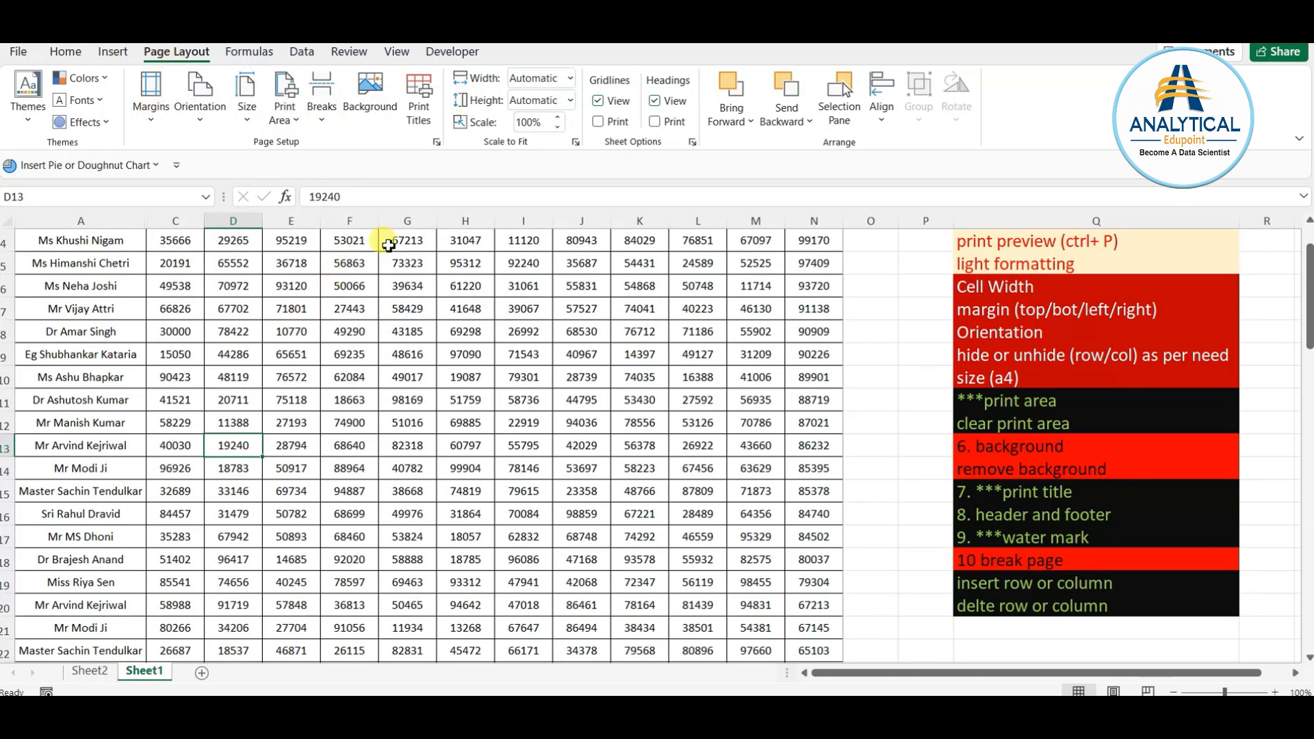
- Create a custom header with the page number in the left section, the time in the center and the date in the right
click(424, 93)
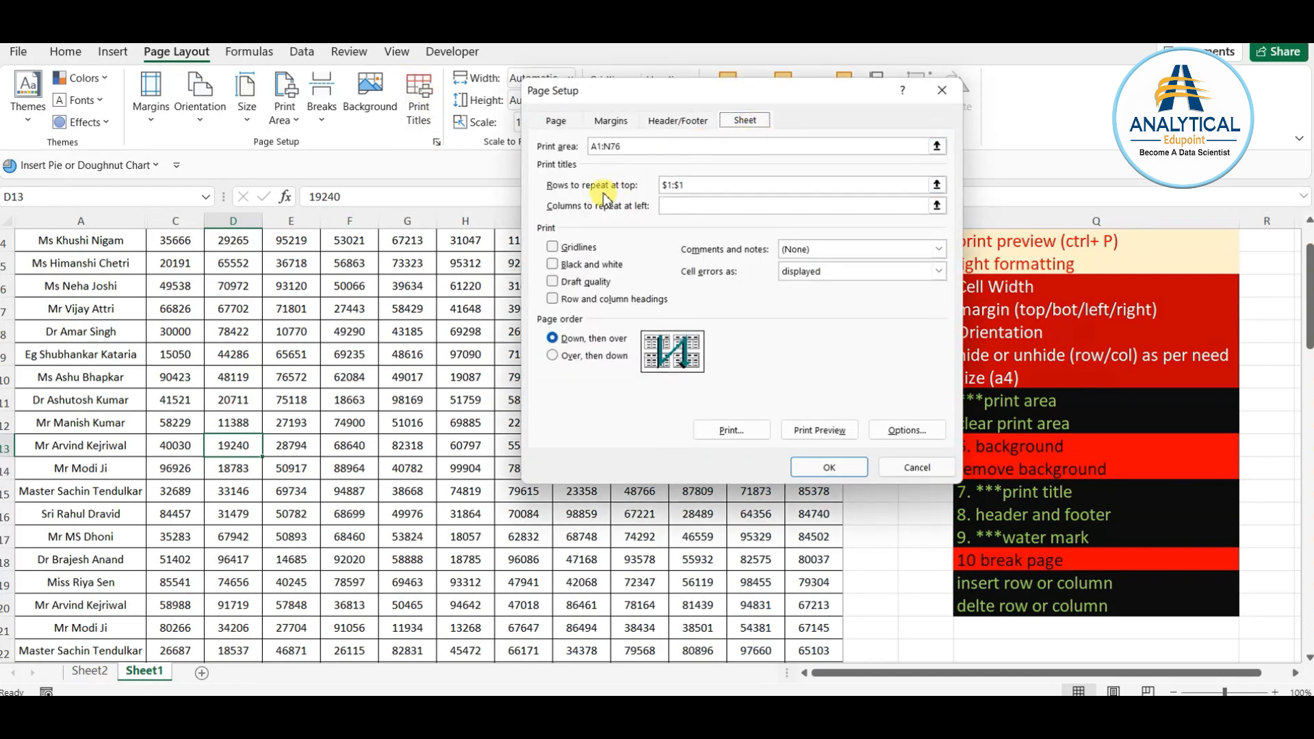
click(677, 121)
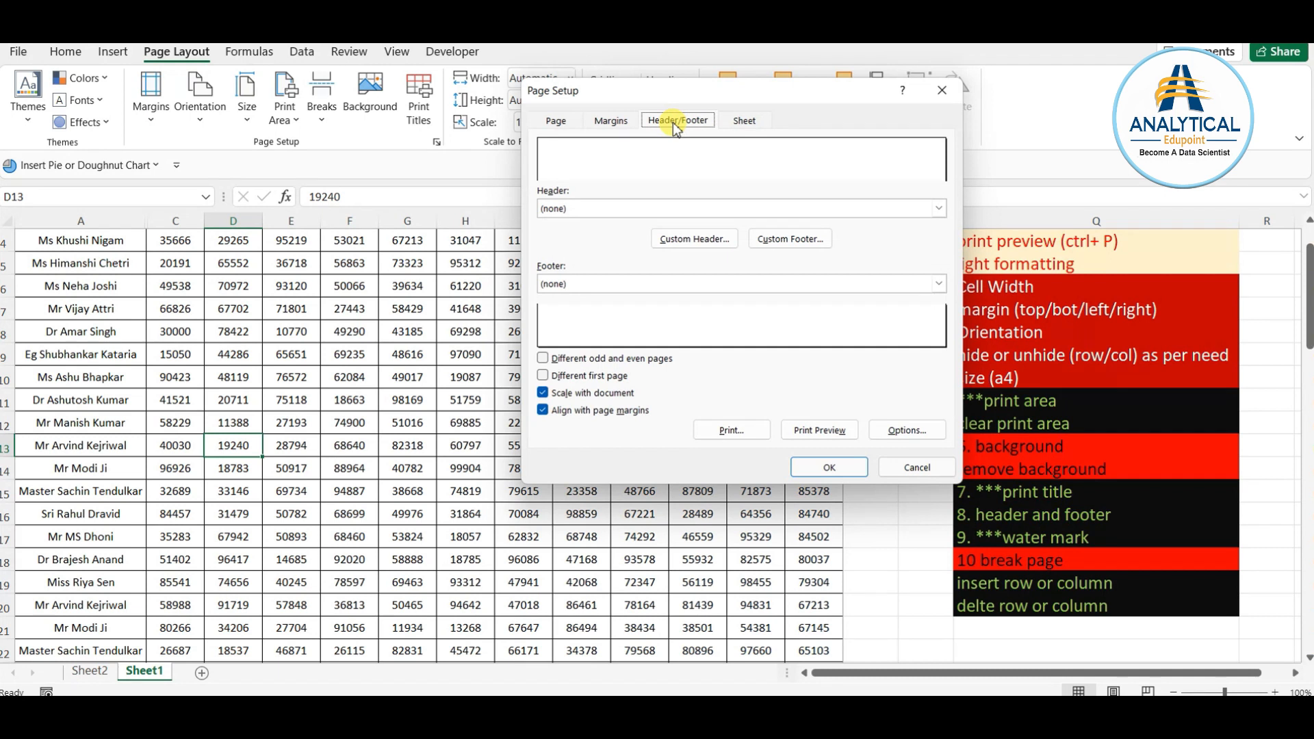
click(694, 239)
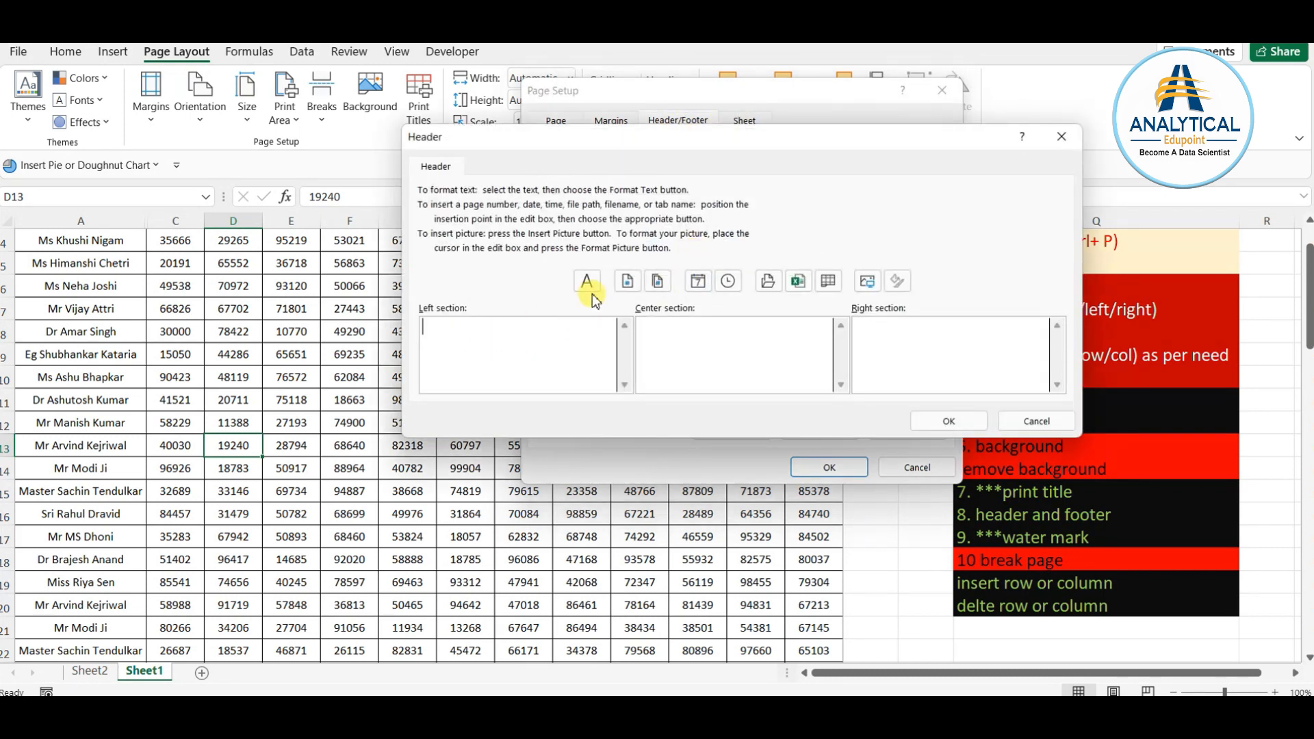
click(629, 281)
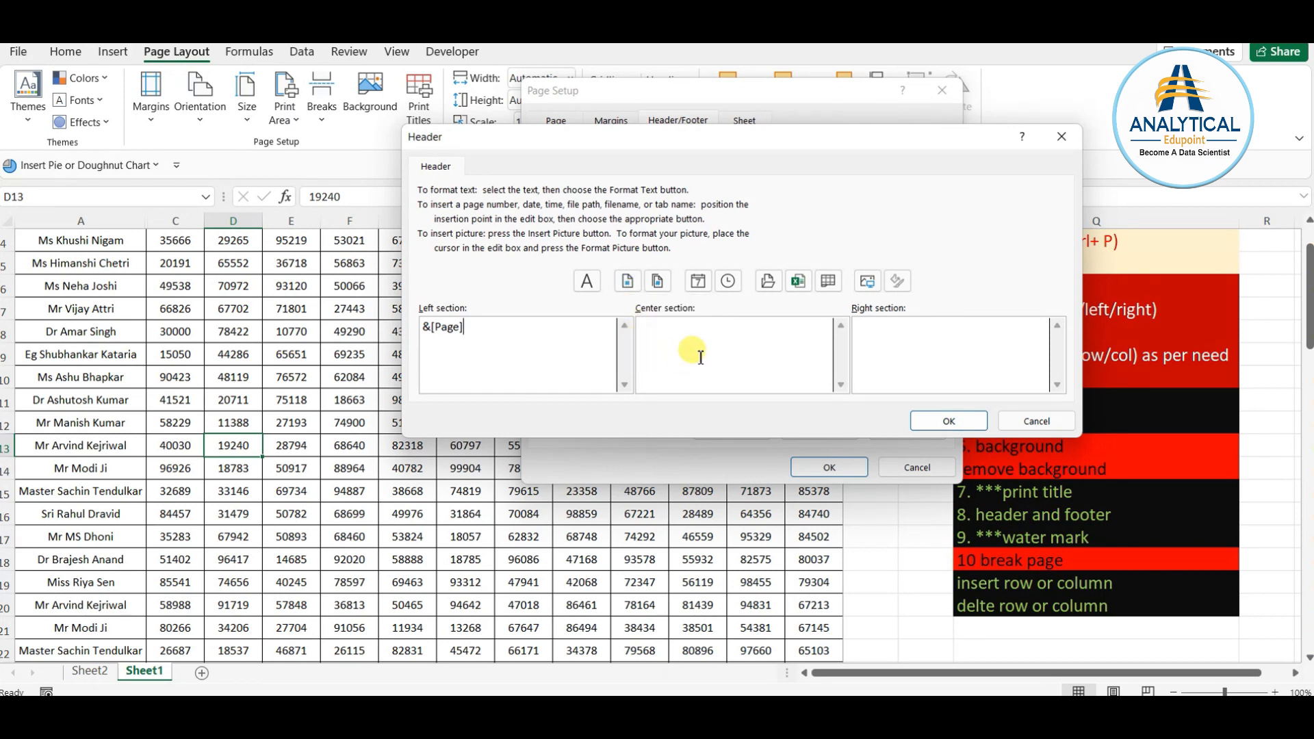
click(728, 279)
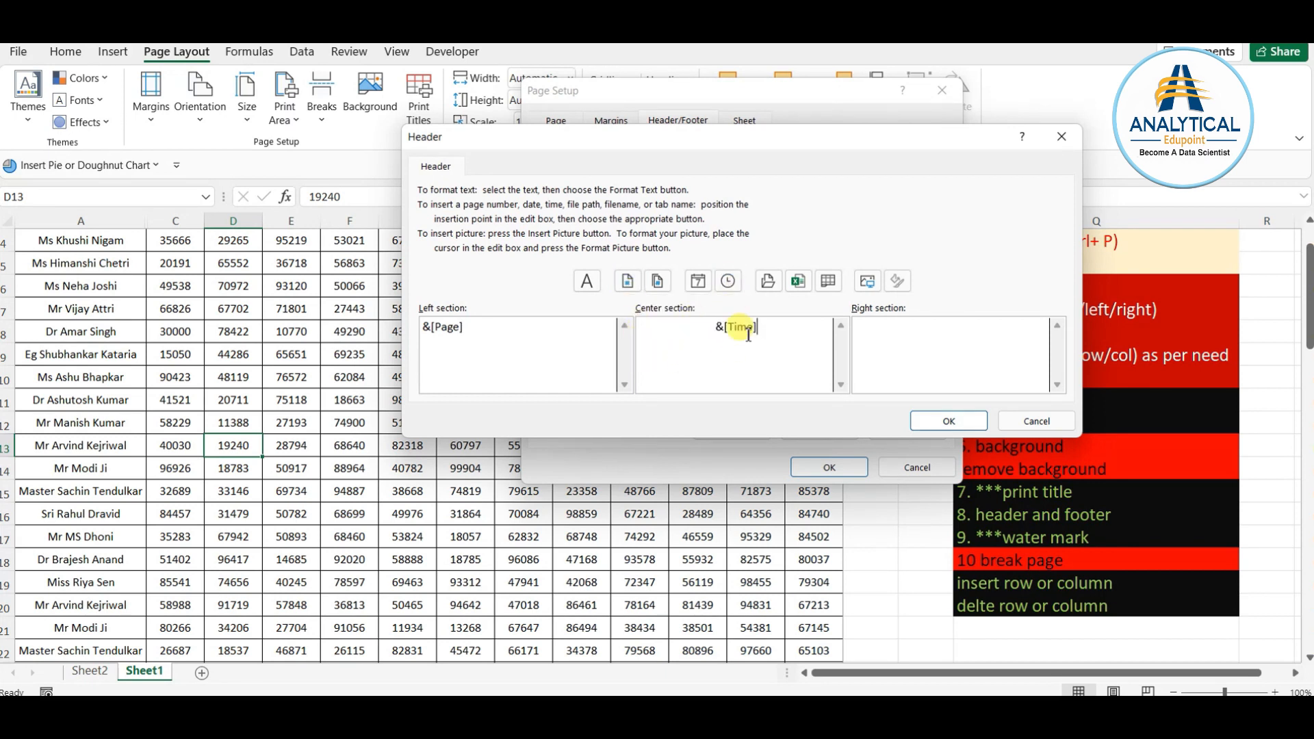
click(698, 280)
click(946, 425)
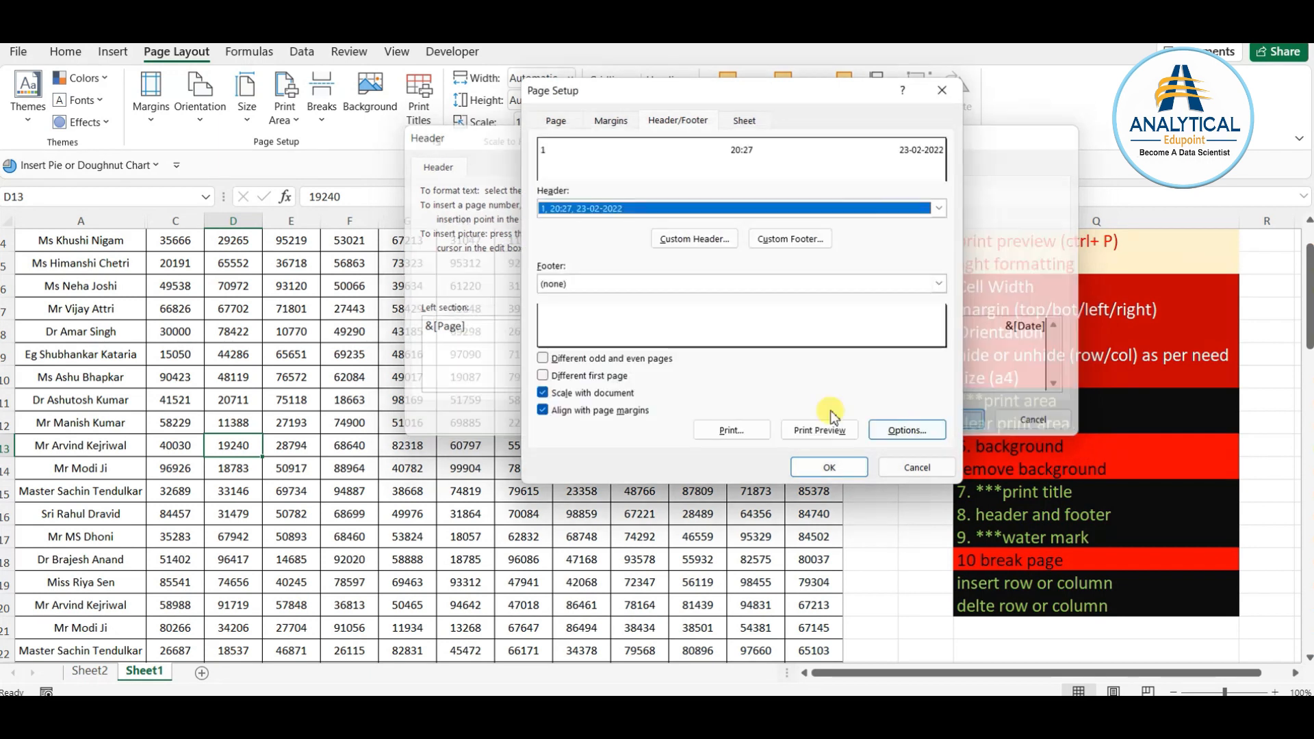
- Create a custom footer with the writer credit "Wri -" and the writer's name in the center section, and apply the page setup
click(806, 245)
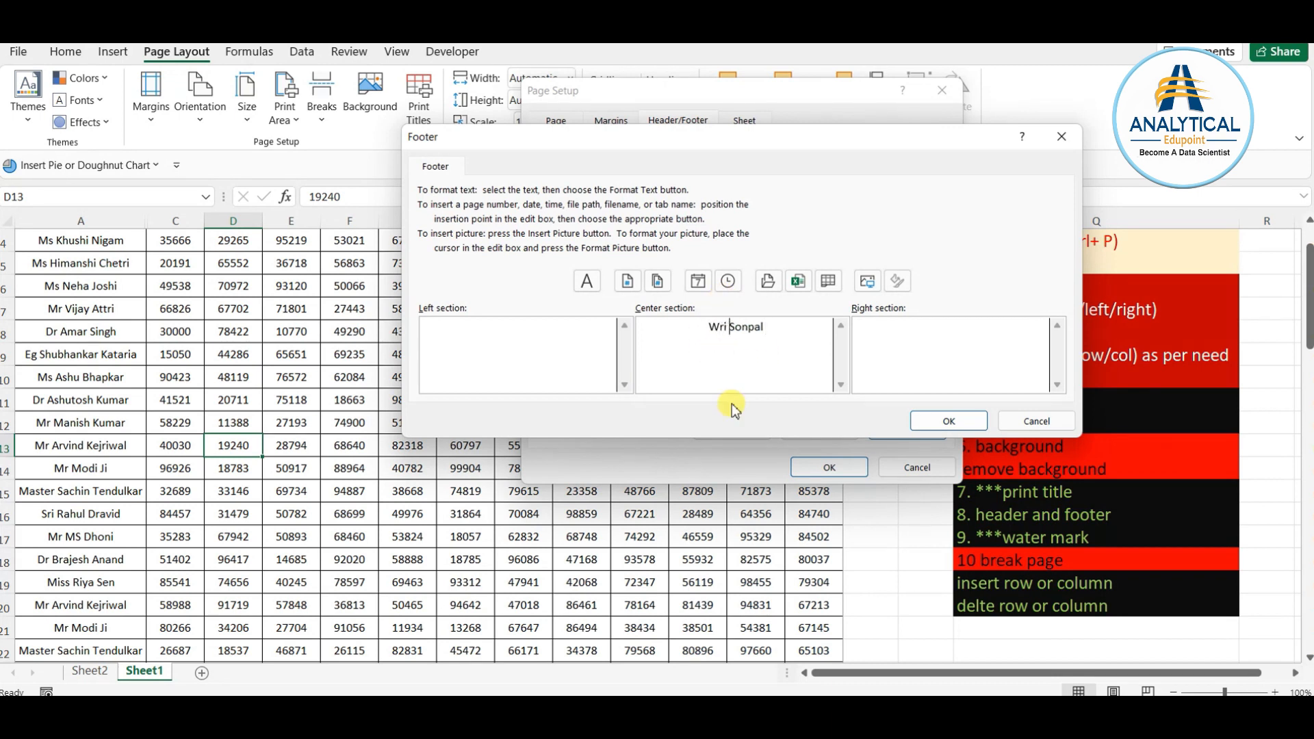
click(949, 421)
click(833, 470)
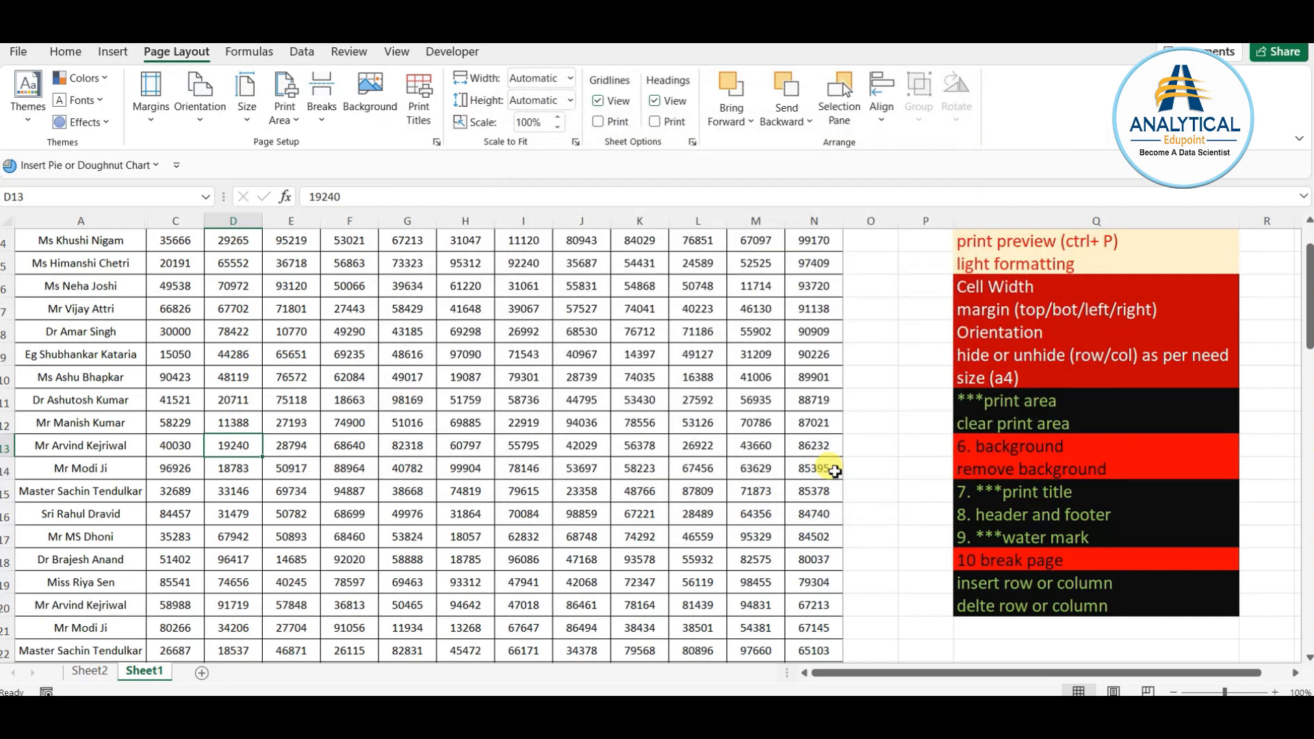
- Page through the four print preview pages to check the header's page number, time and date and the centered footer
key(ctrl+p)
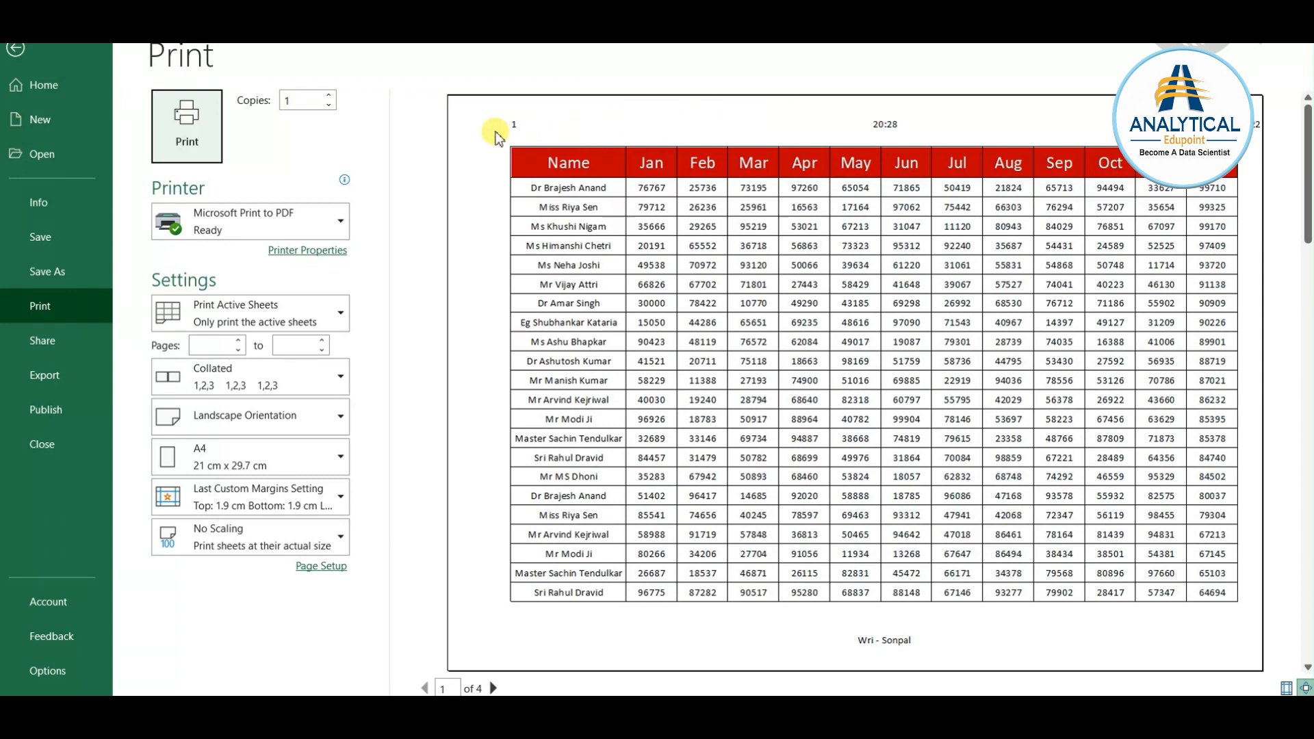
scroll(533, 149, down, 3)
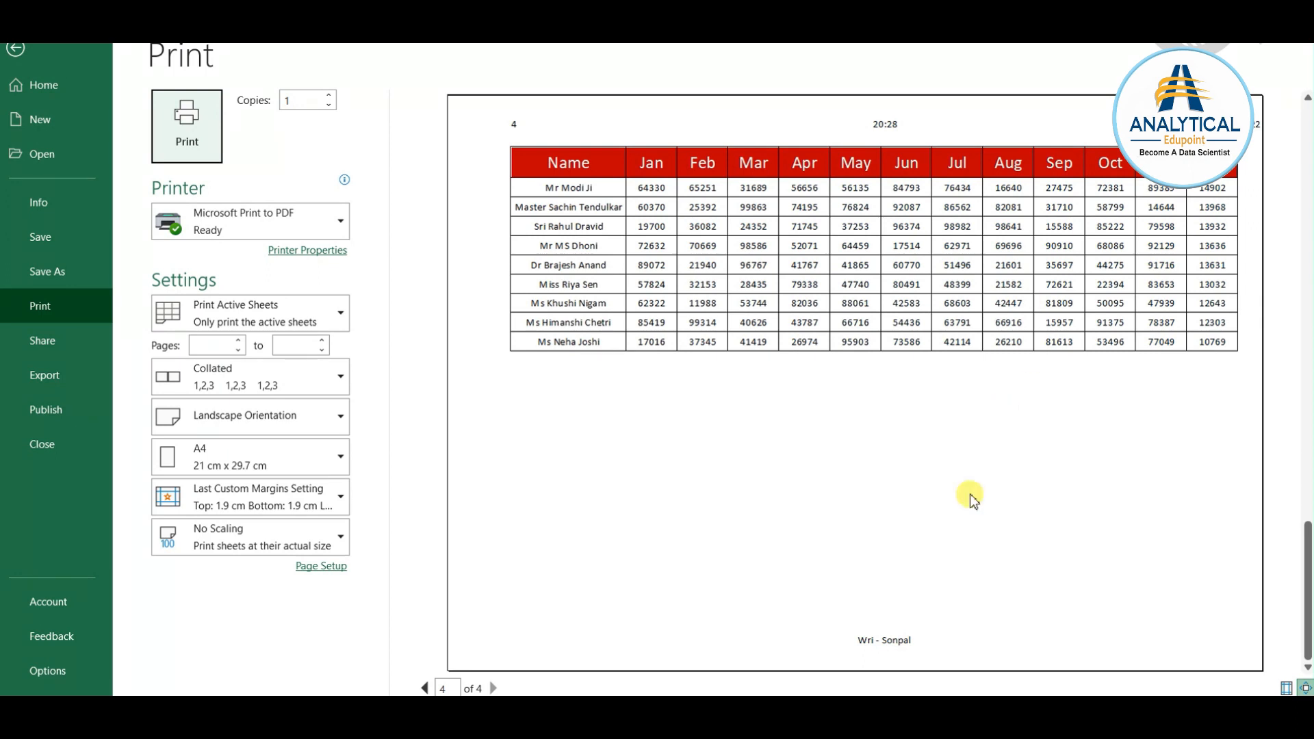
scroll(887, 650, up, 3)
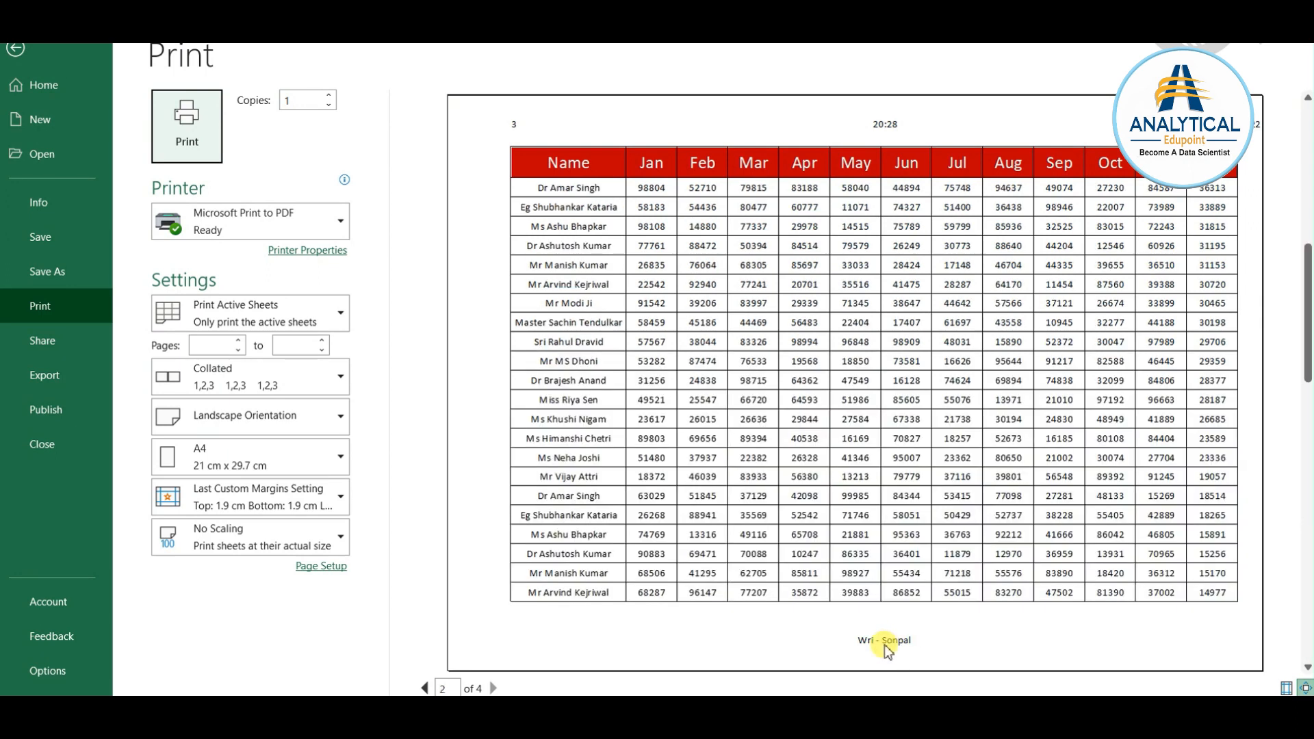
scroll(886, 650, down, 2)
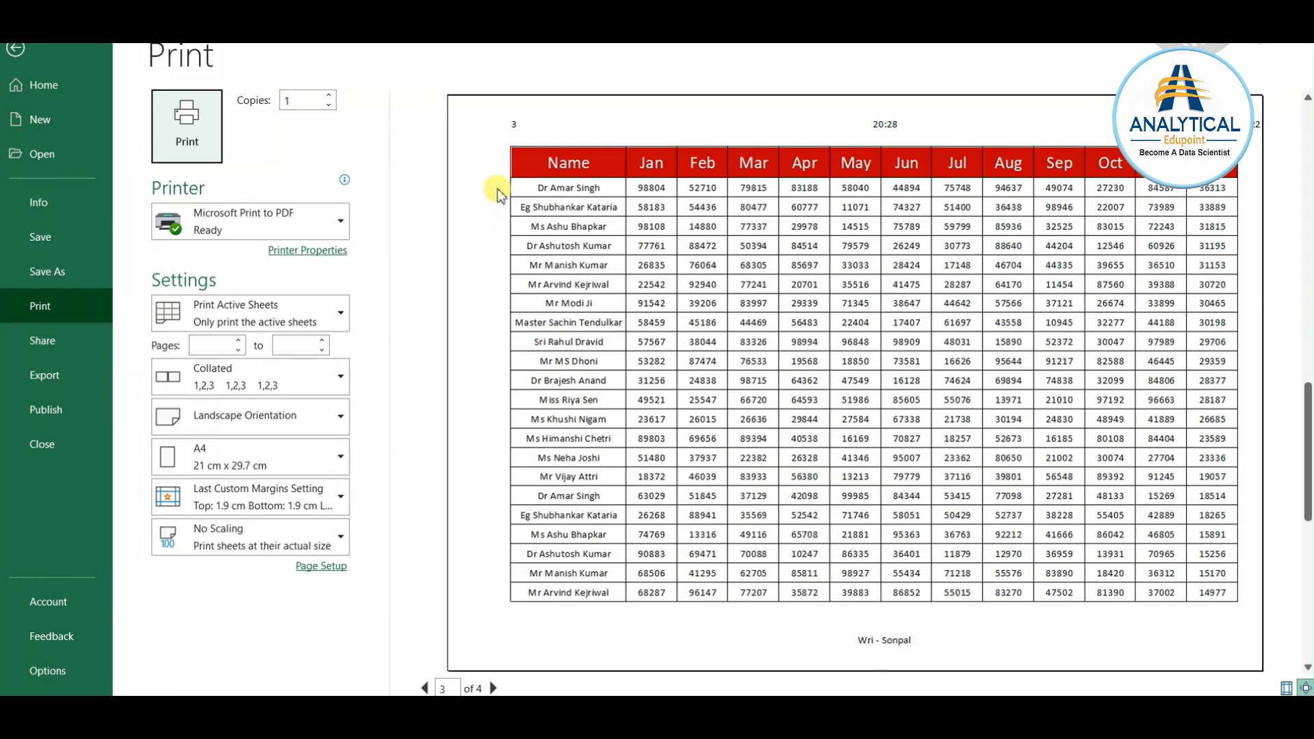
scroll(513, 137, down, 1)
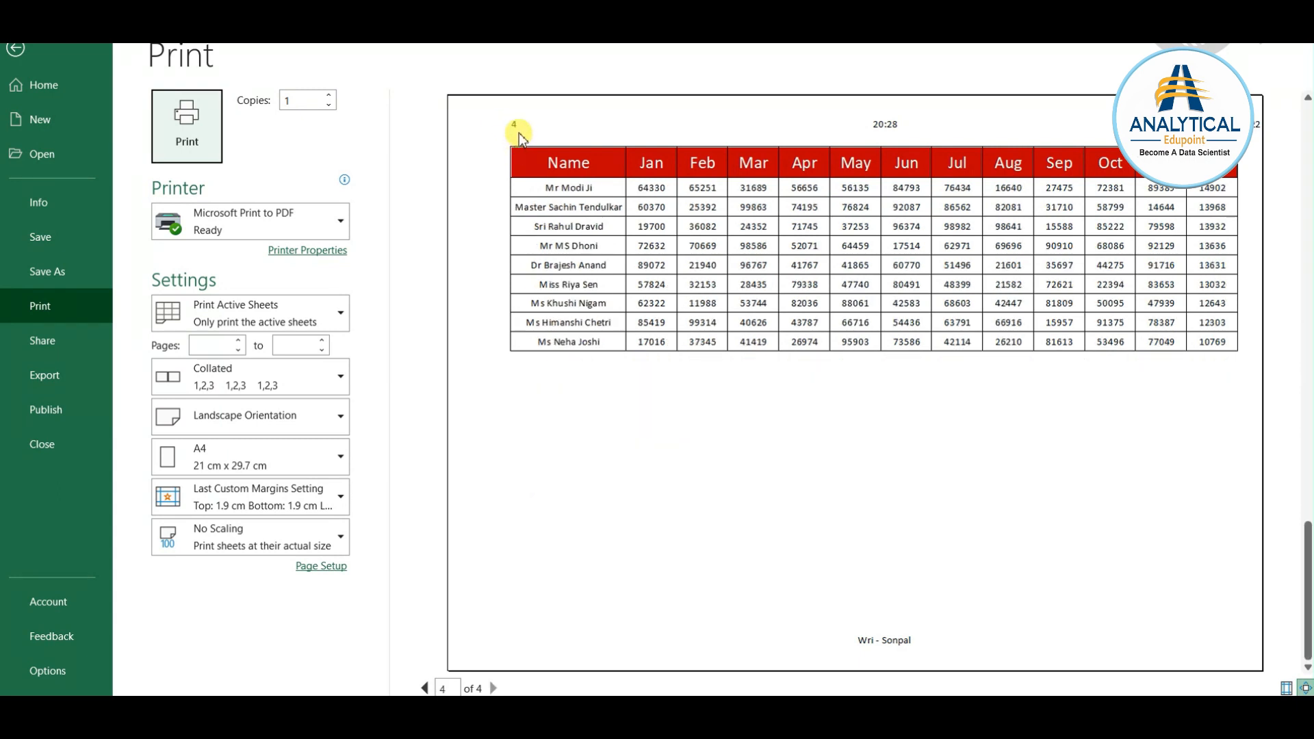
scroll(684, 178, up, 1)
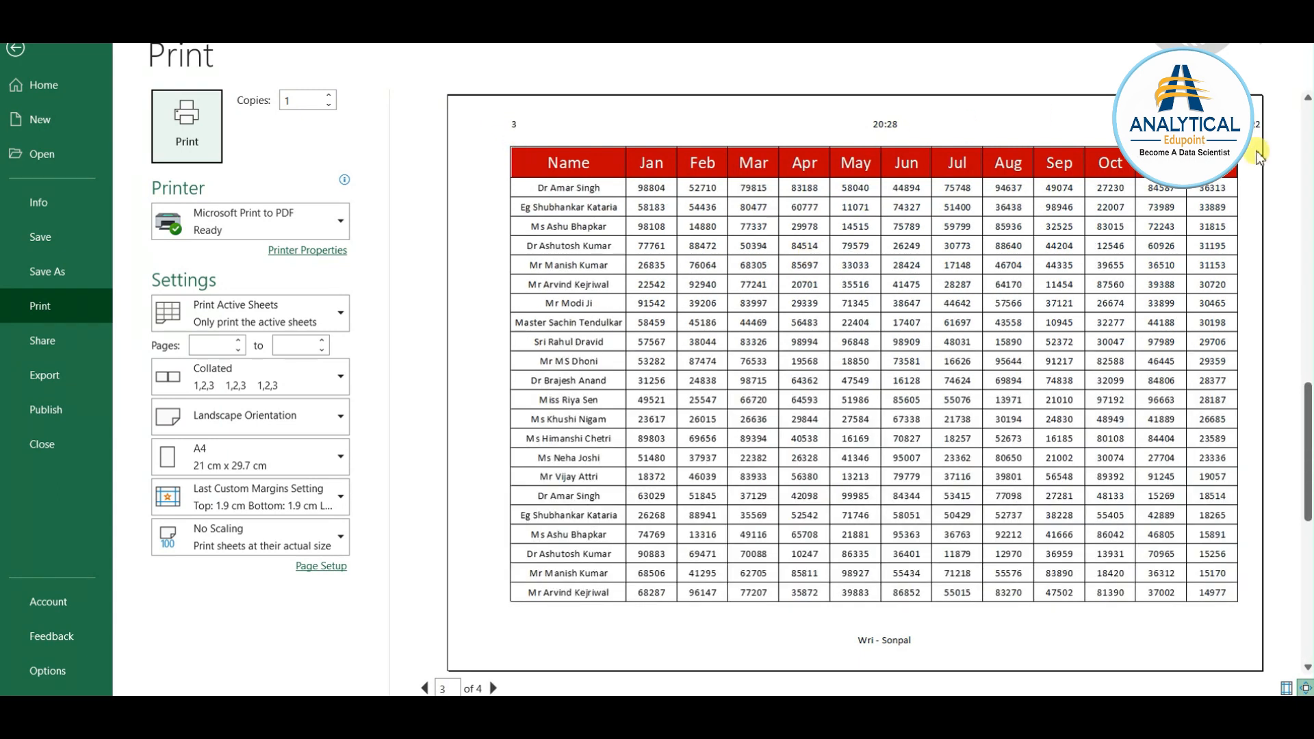
scroll(910, 544, up, 2)
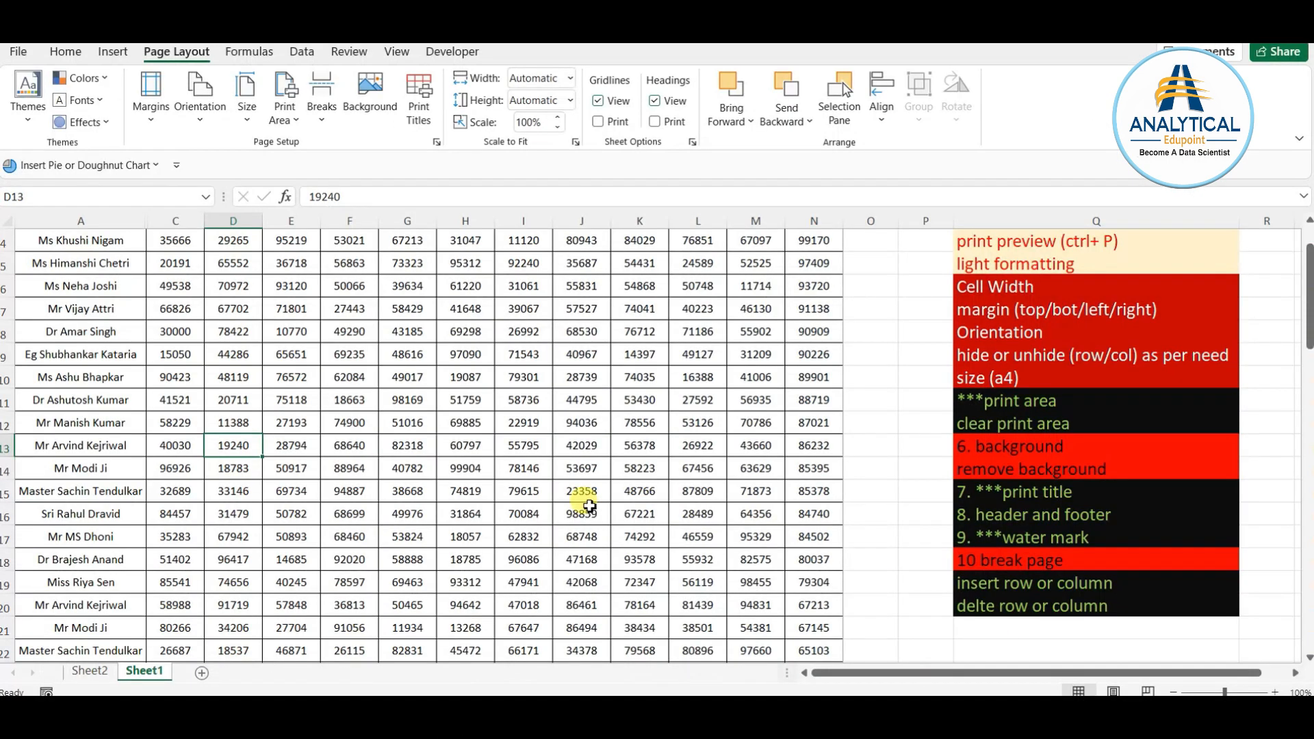
- Review the sections of the custom header and custom footer in the page setup, keeping them as they are
click(415, 89)
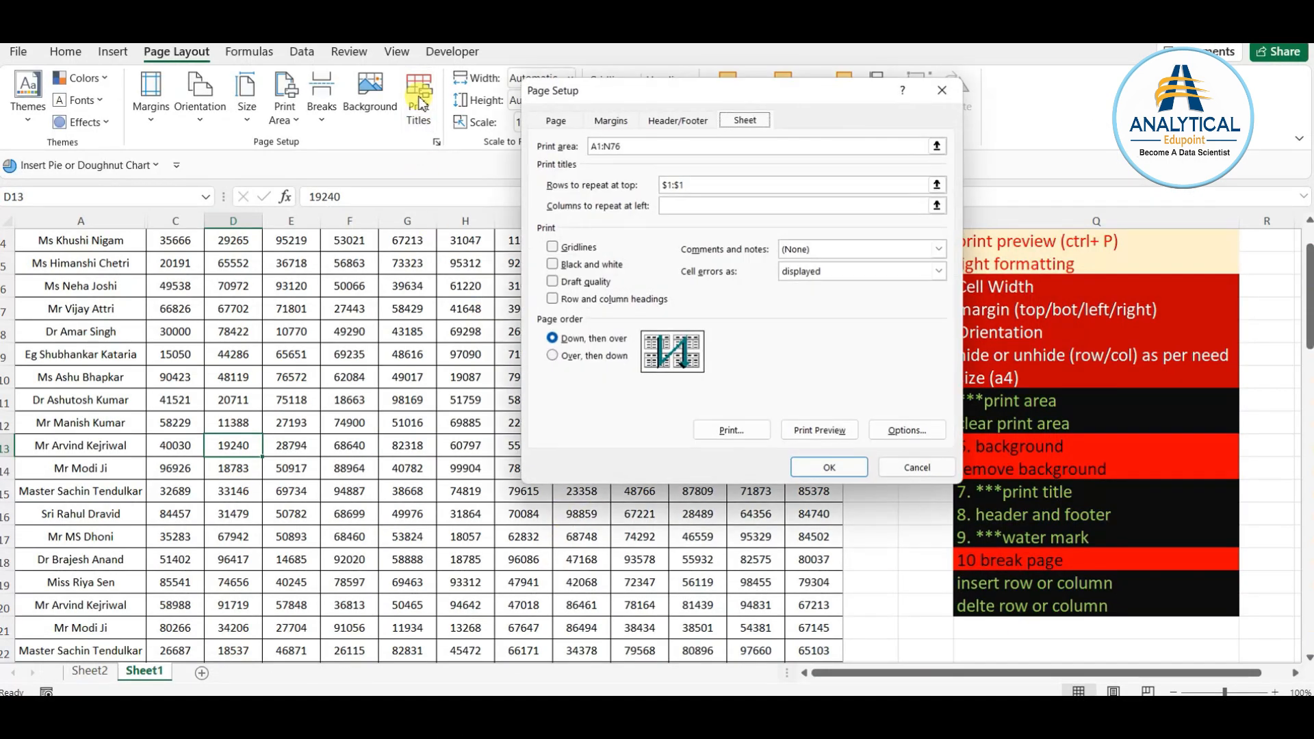
click(680, 121)
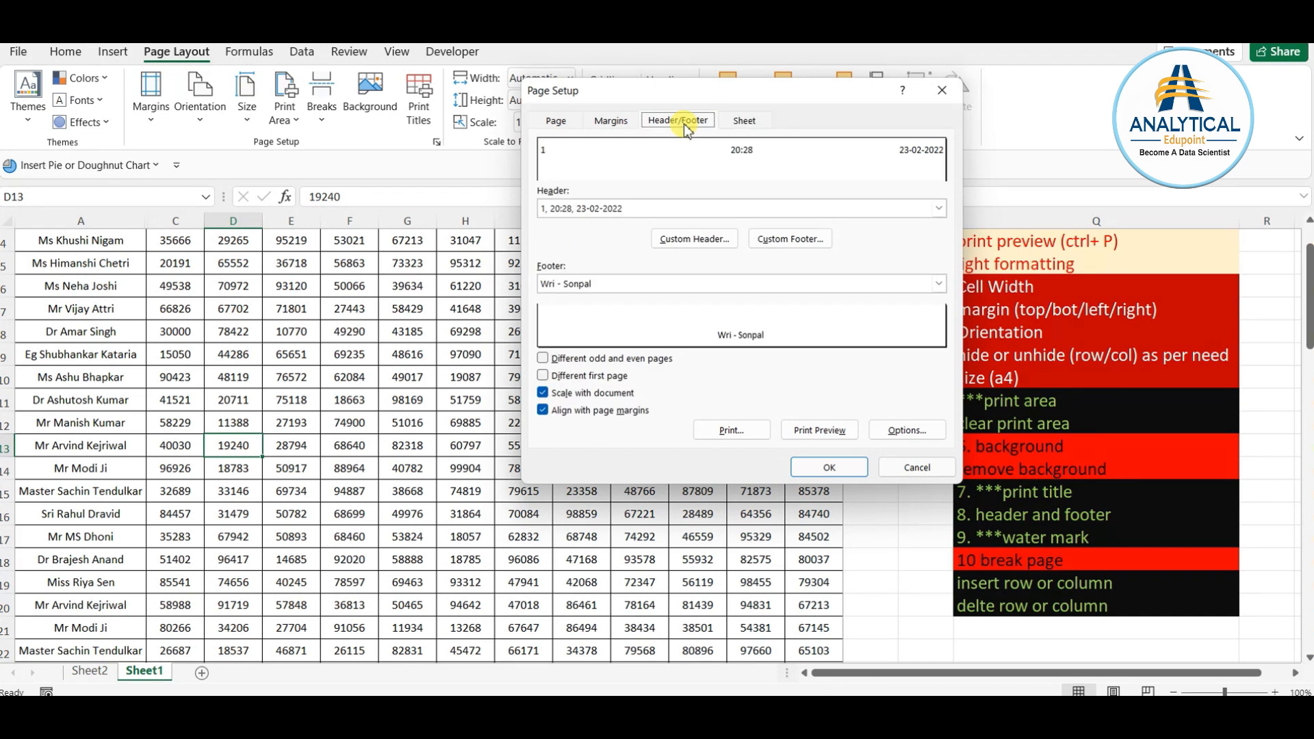
click(686, 239)
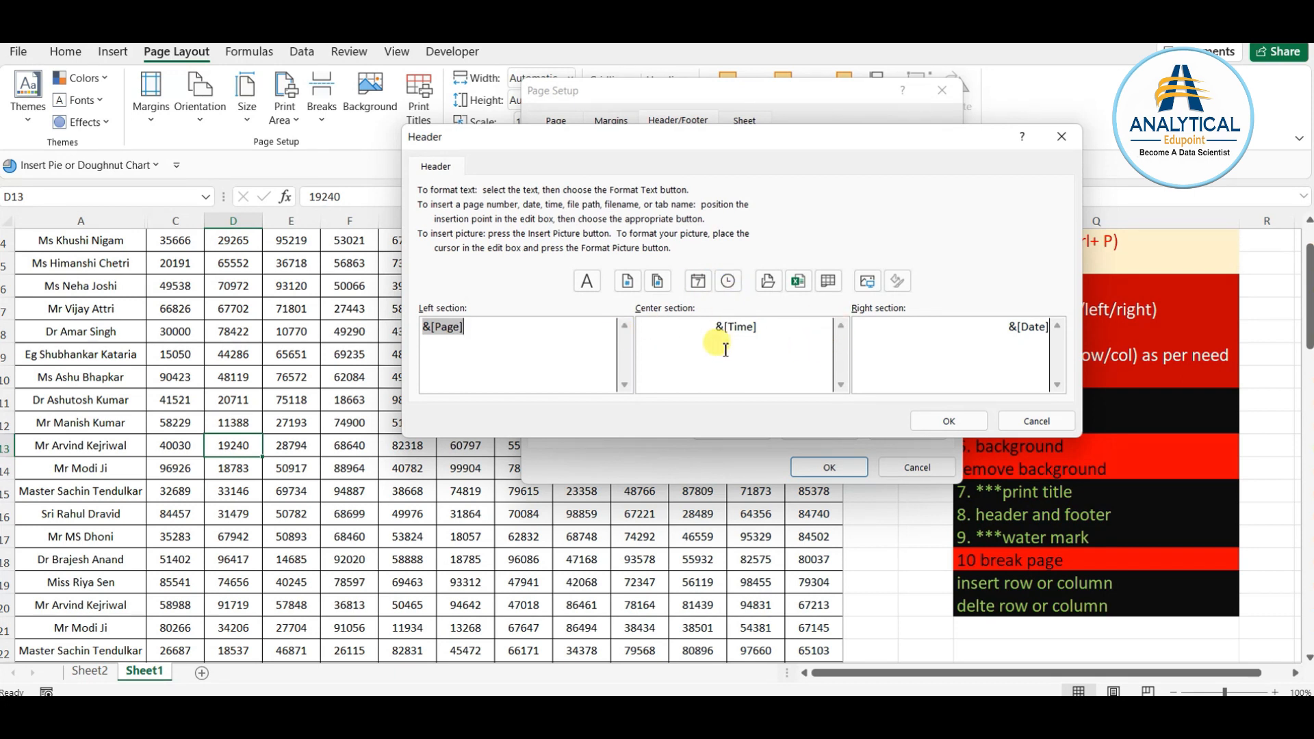
click(948, 421)
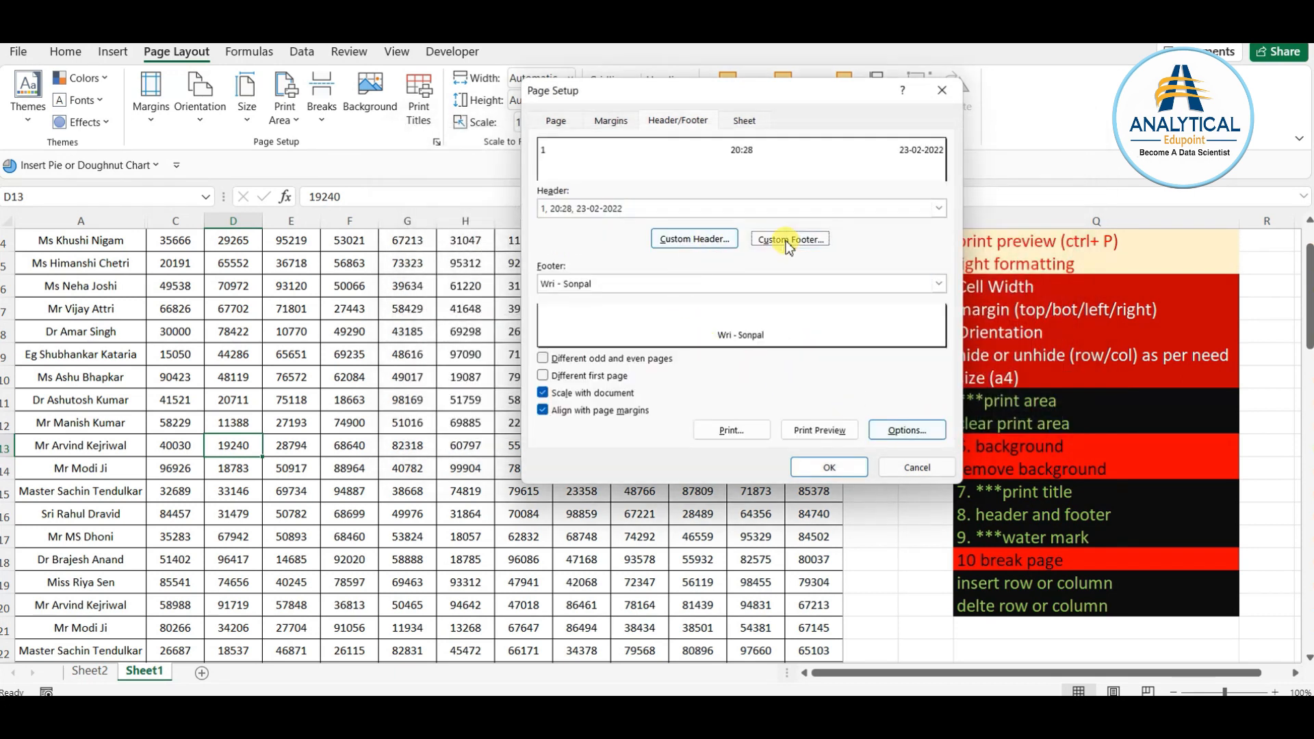
click(780, 240)
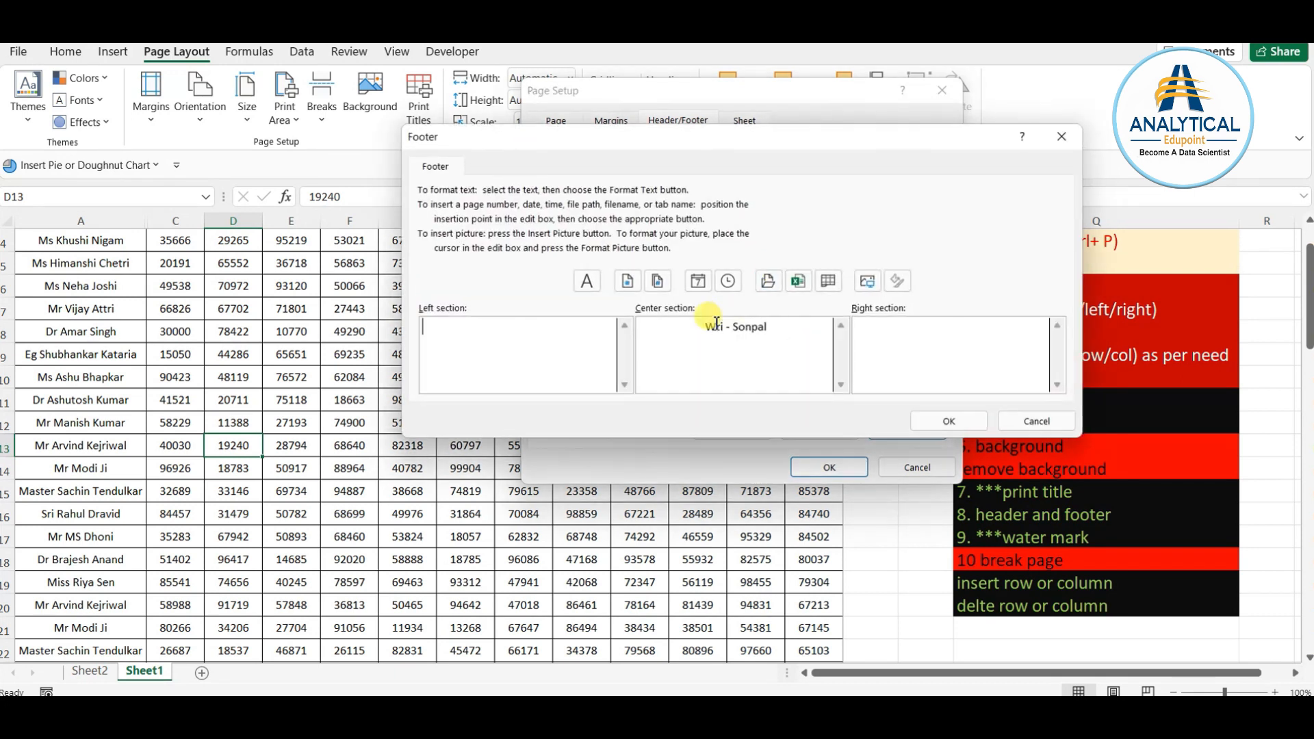
click(943, 424)
click(831, 466)
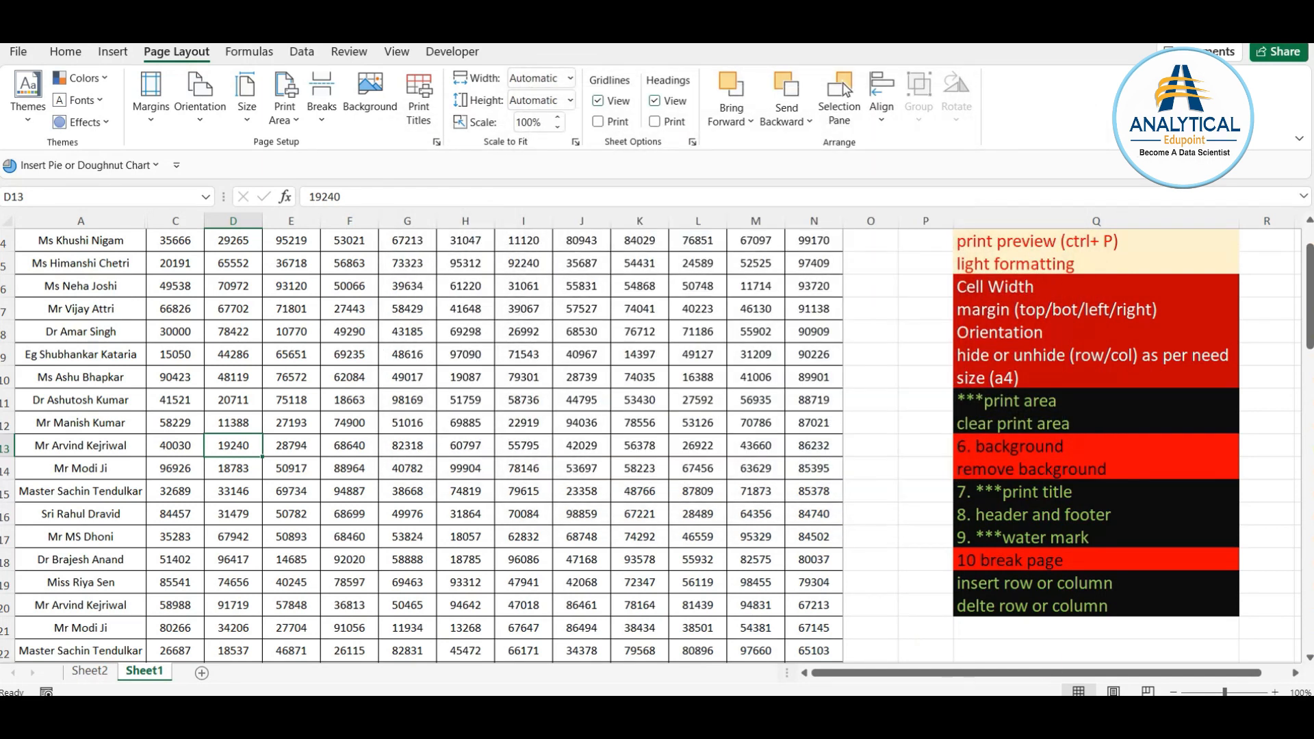
- Highlight the water mark item in the column Q checklist and examine the table's first page in the print preview
click(1006, 539)
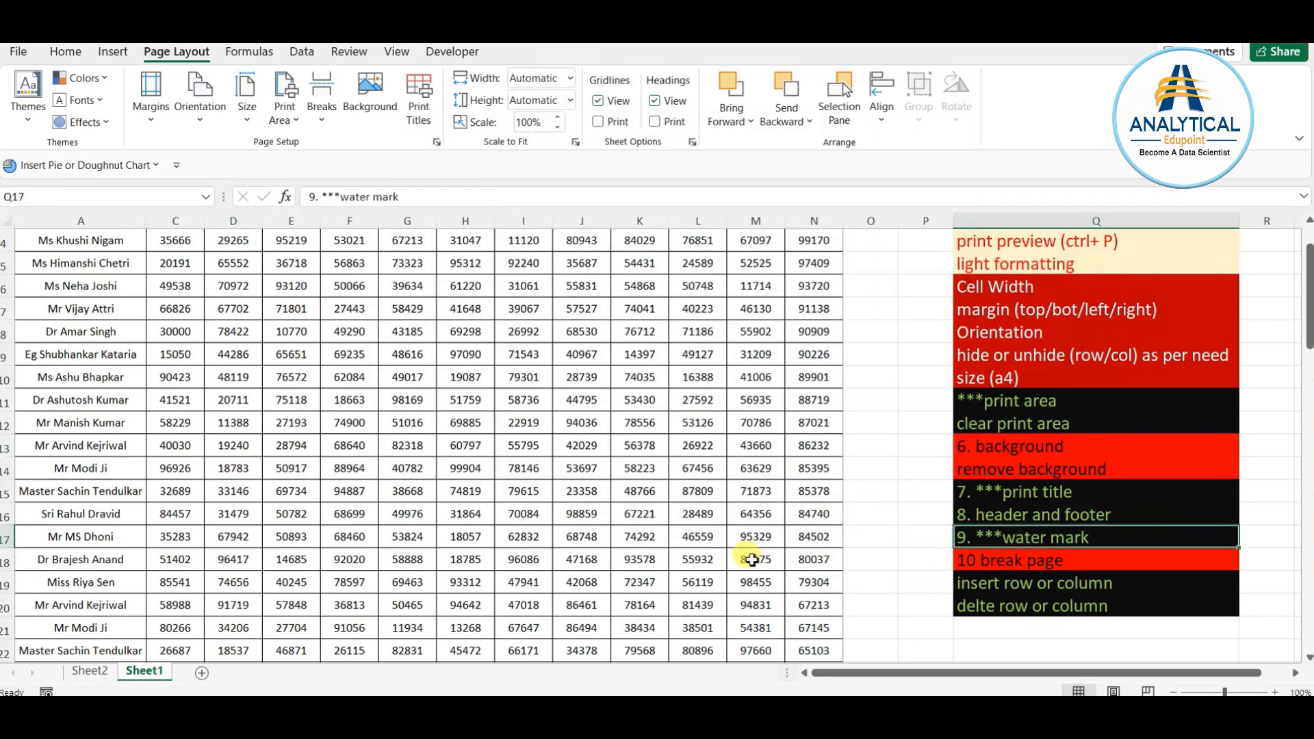
scroll(383, 534, up, 1)
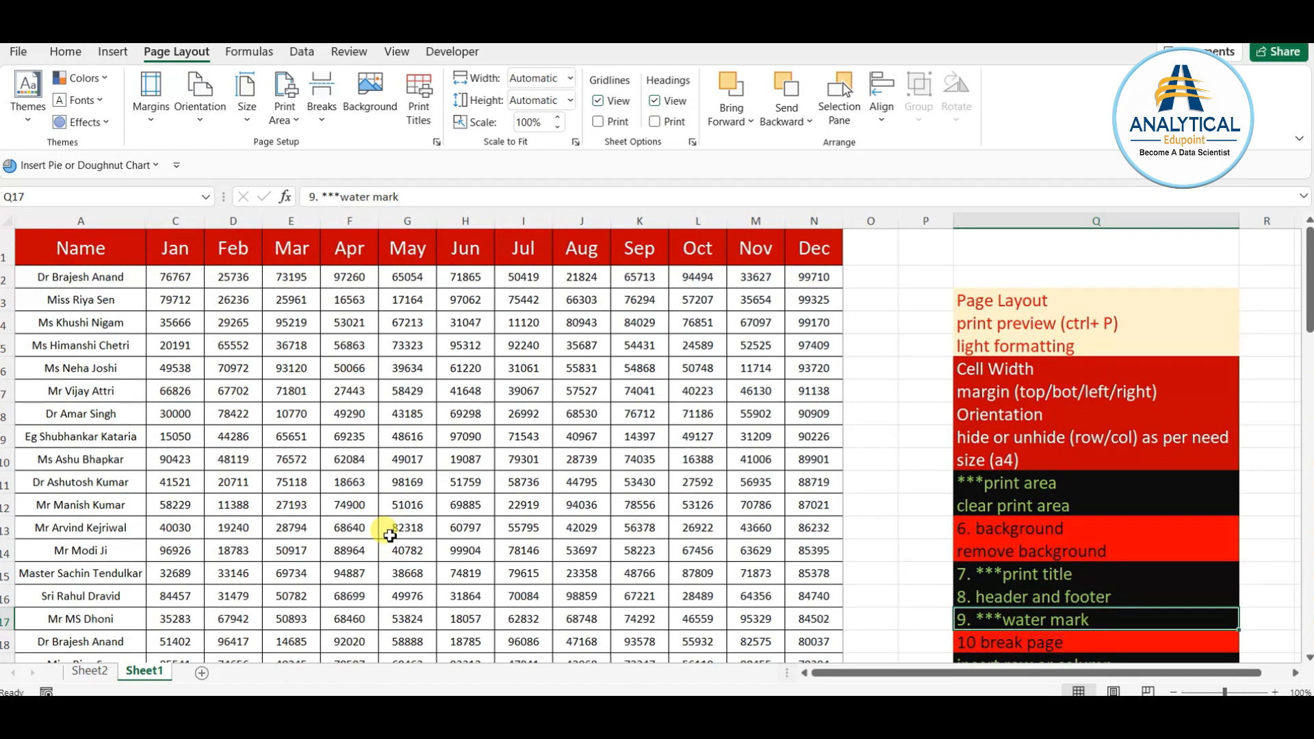
key(ctrl+p)
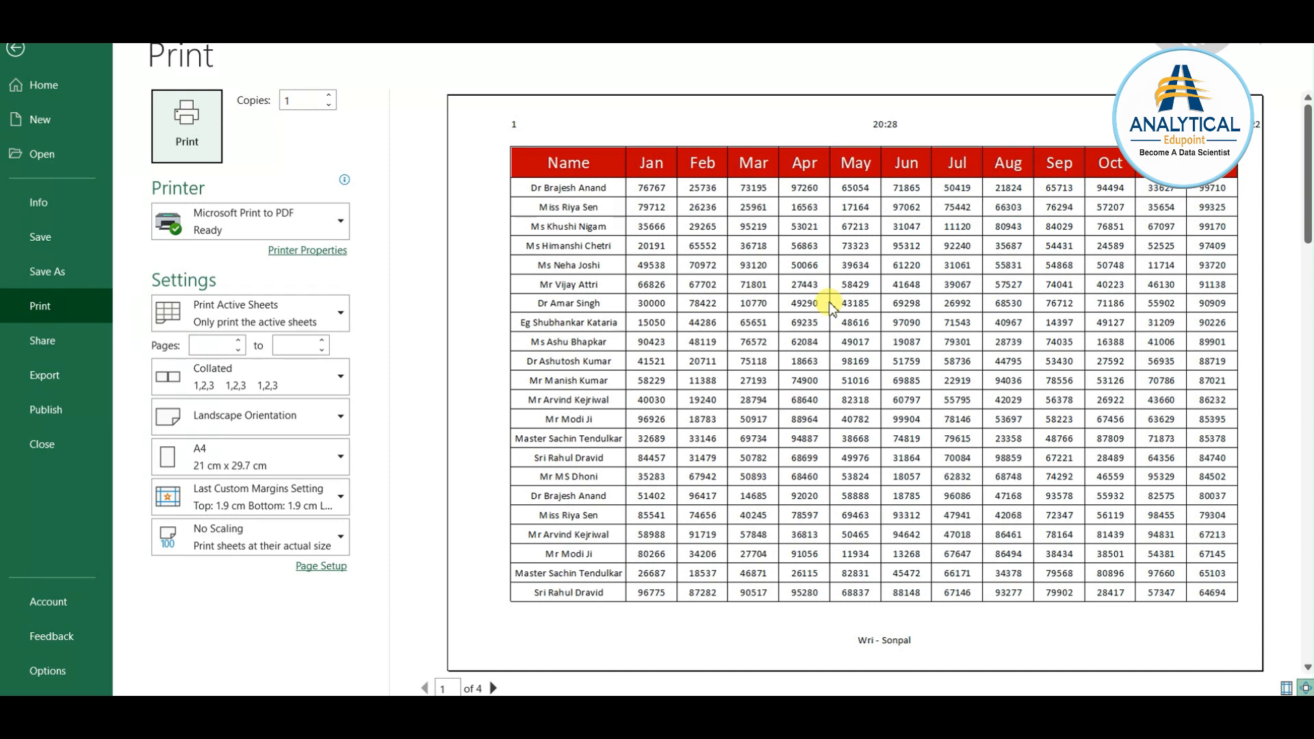
key(Escape)
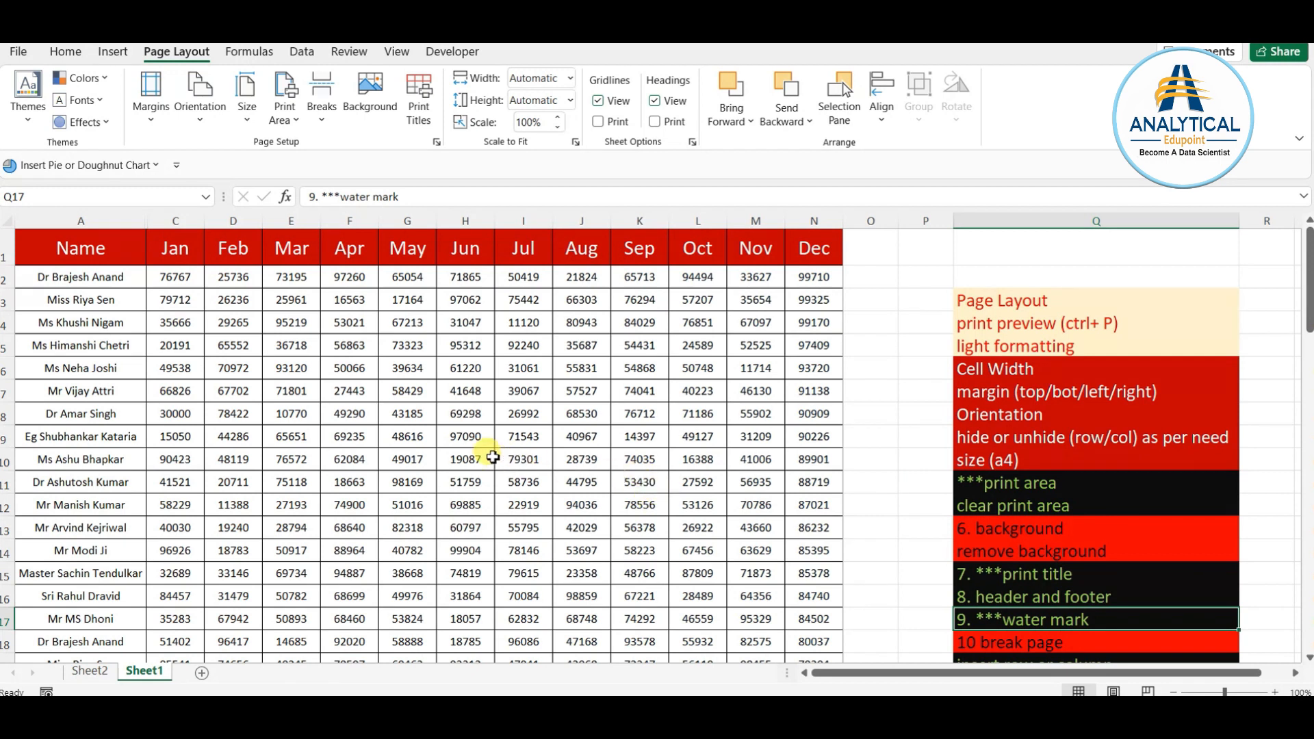
- Add four line breaks after the time code in the custom header's center section
click(418, 96)
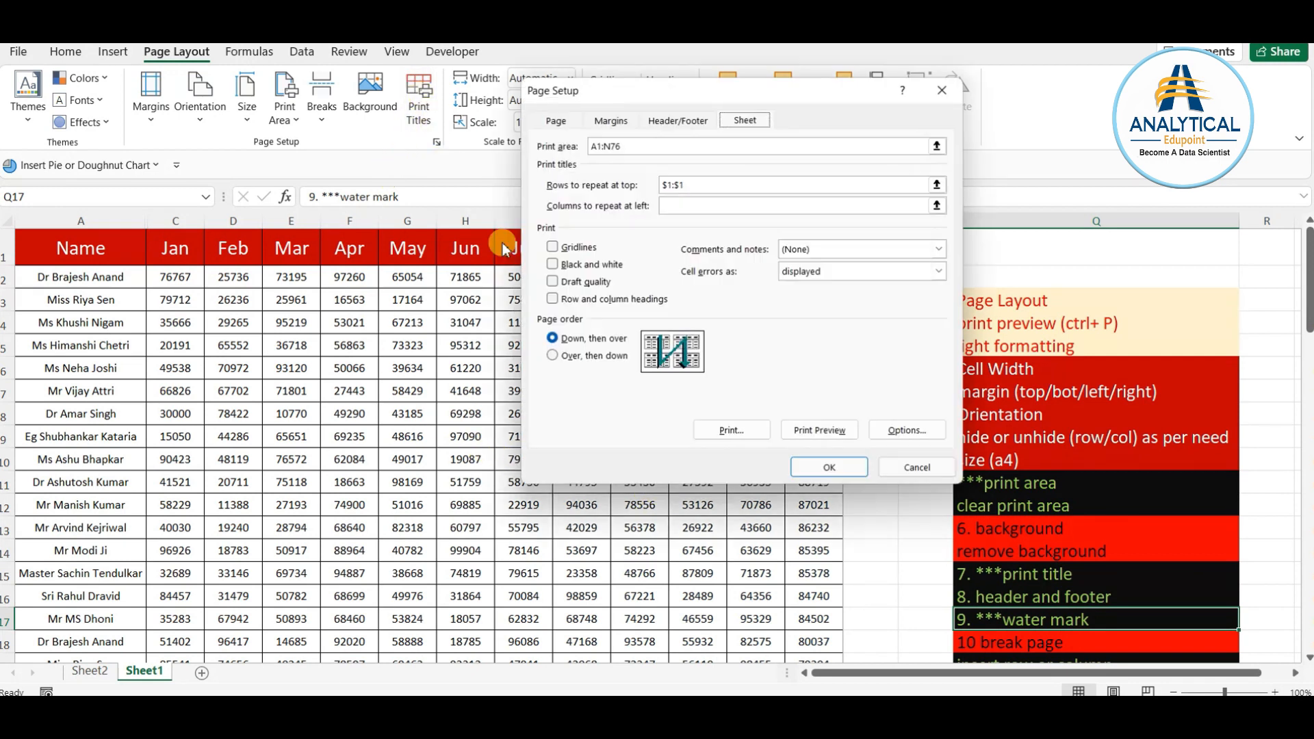
click(672, 122)
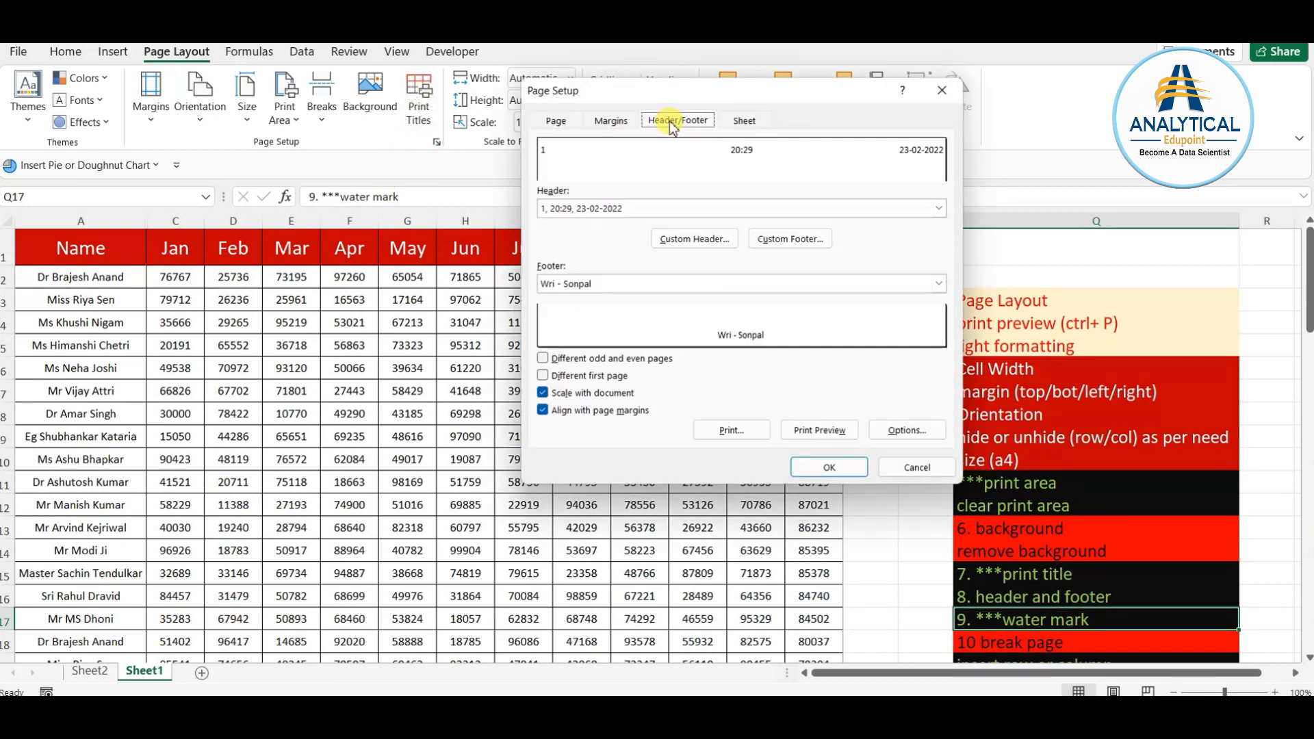
click(692, 238)
click(758, 340)
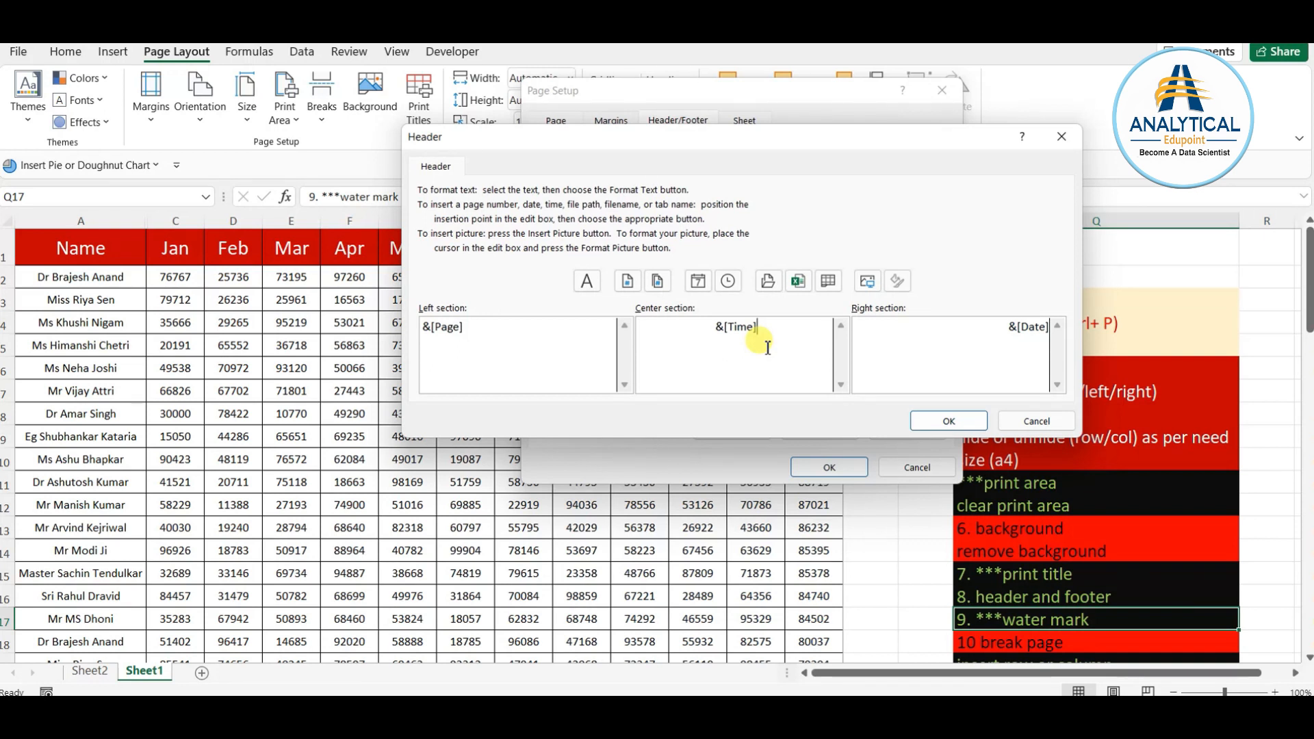
key(Return)
key(Return)
key(Return)
key(Return)
- Start inserting a picture from a file in the header's center section and open the desktop data folder on drive D
click(866, 286)
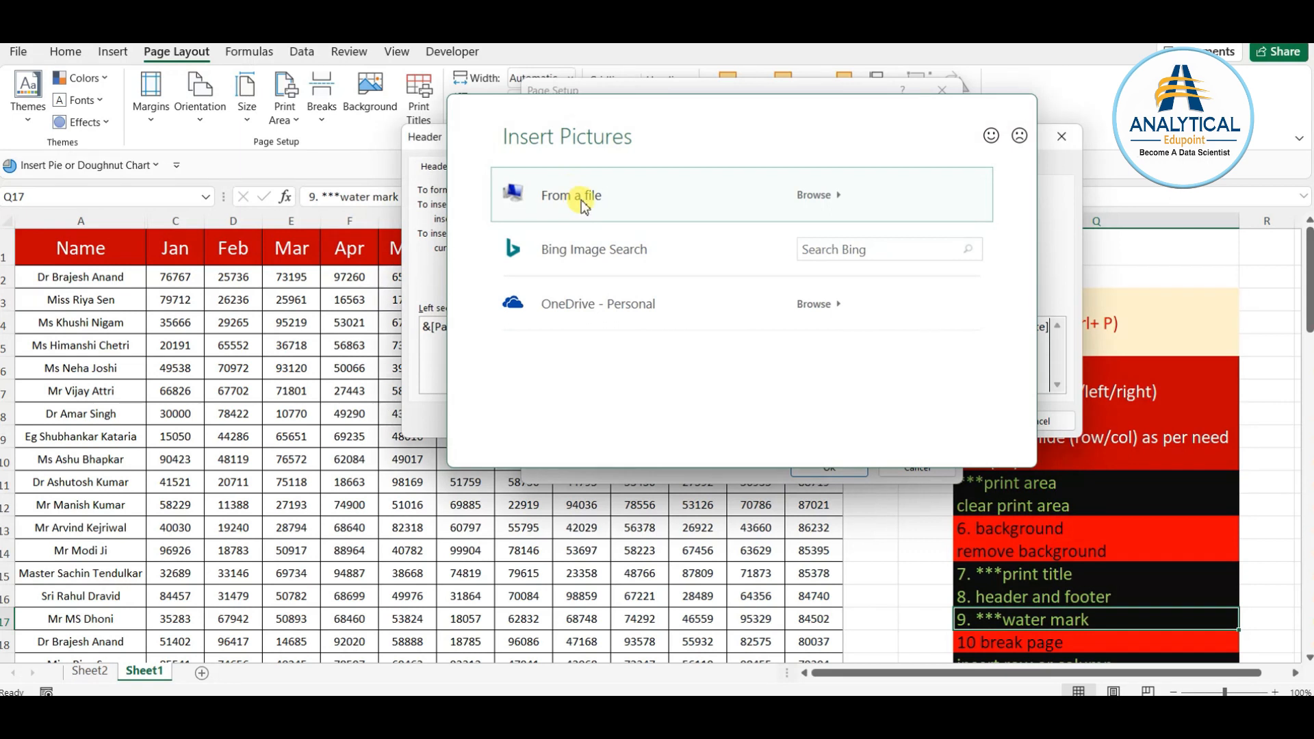
click(585, 209)
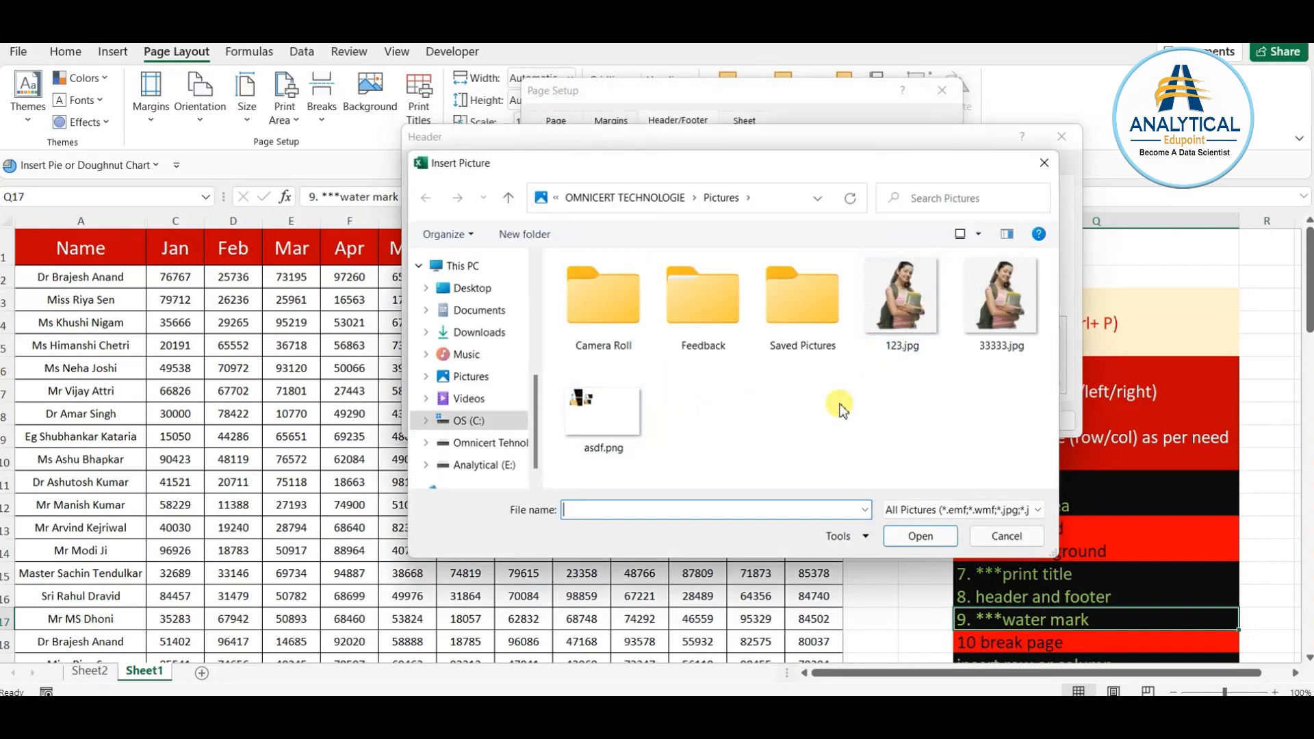
click(492, 442)
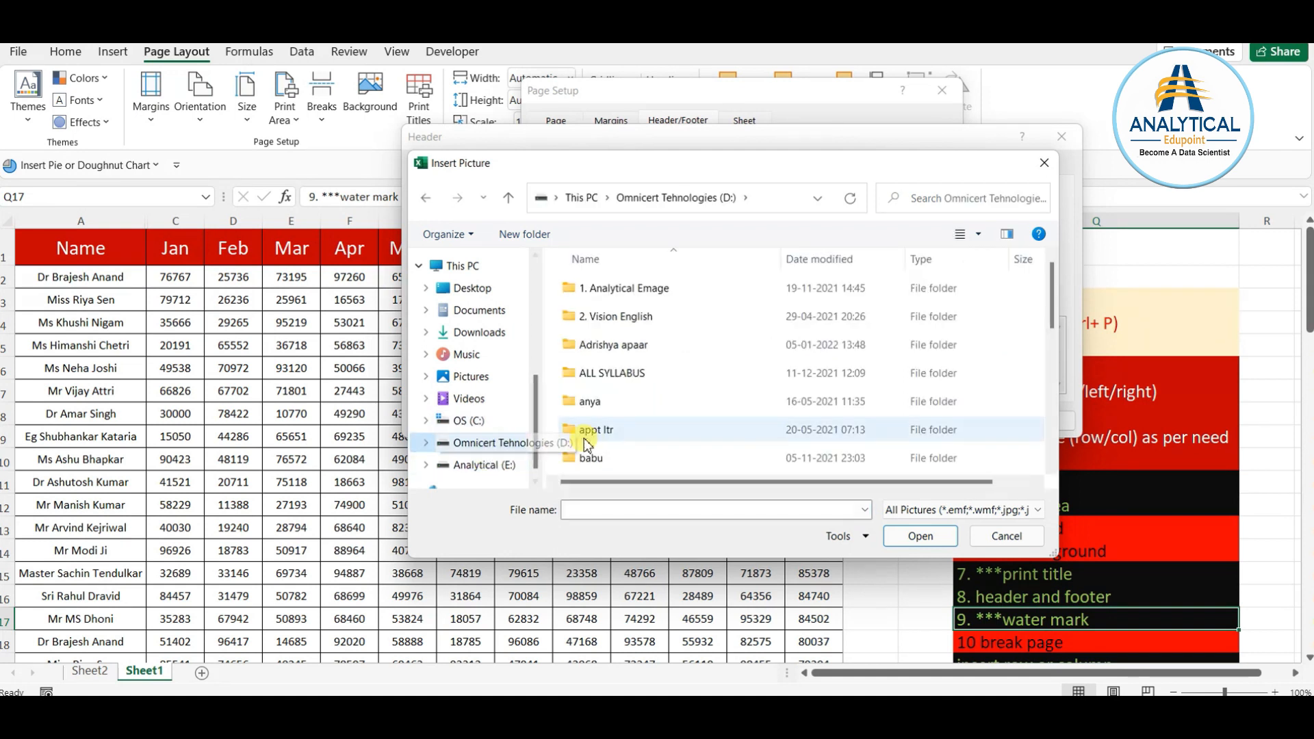
scroll(620, 424, down, 1)
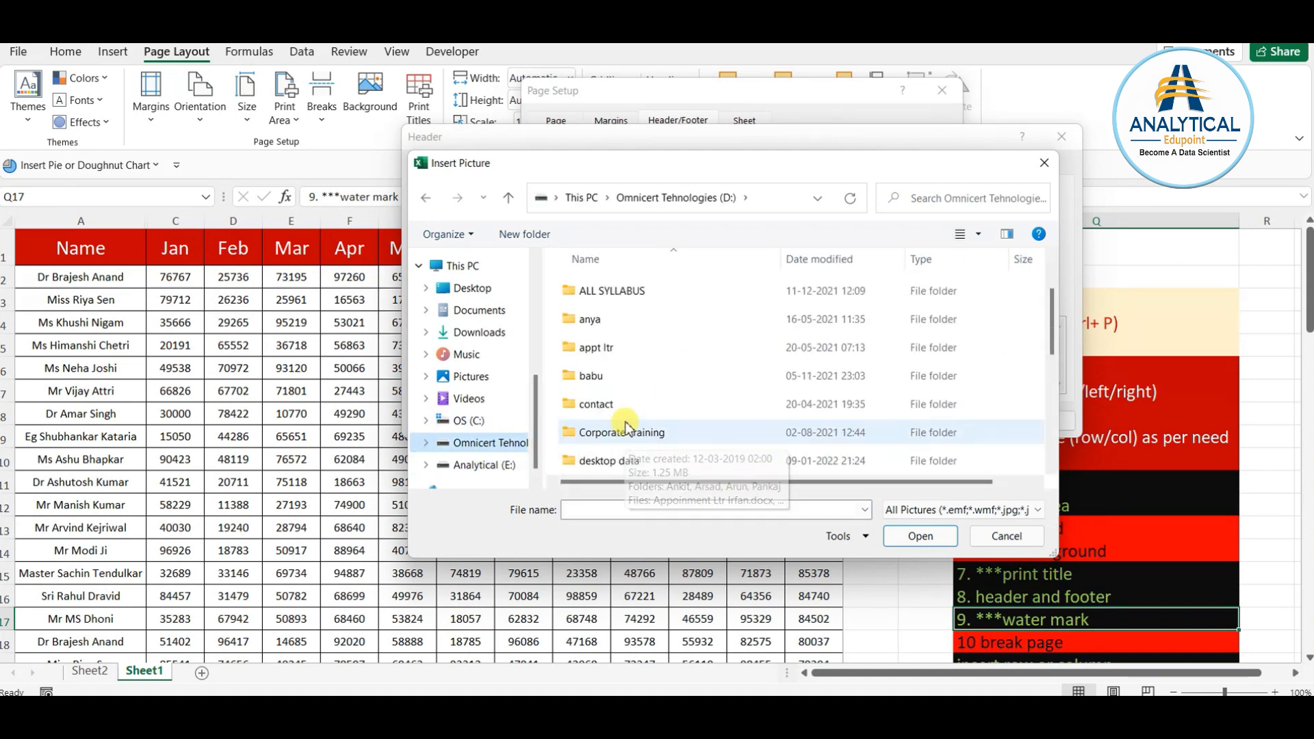
scroll(625, 430, down, 2)
scroll(624, 431, up, 1)
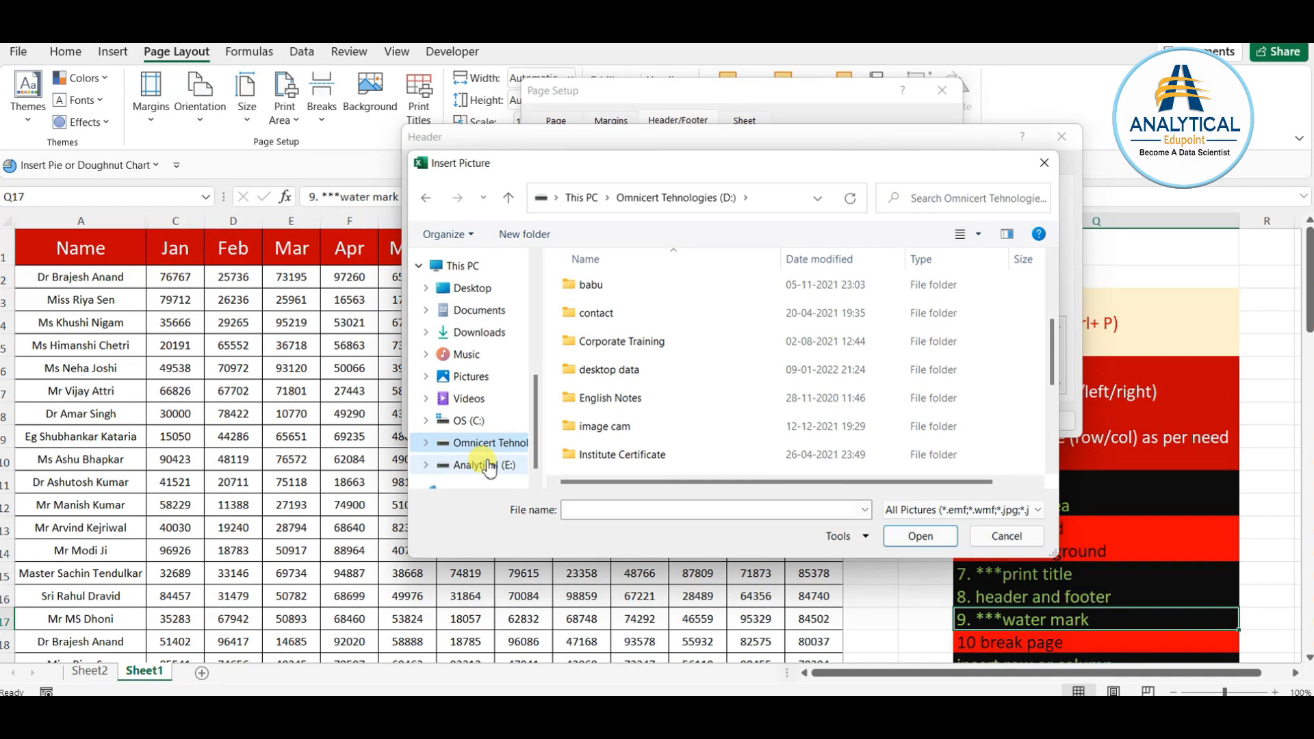
scroll(633, 394, up, 2)
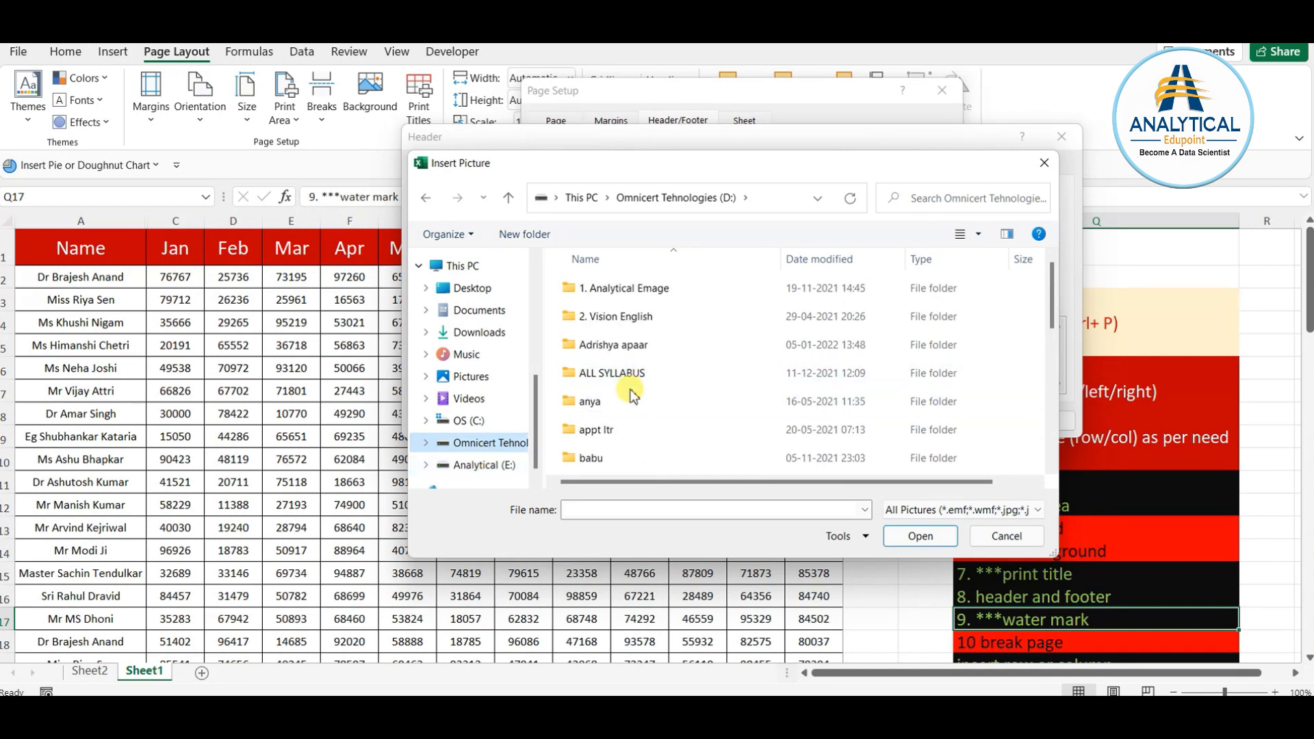
scroll(633, 396, down, 1)
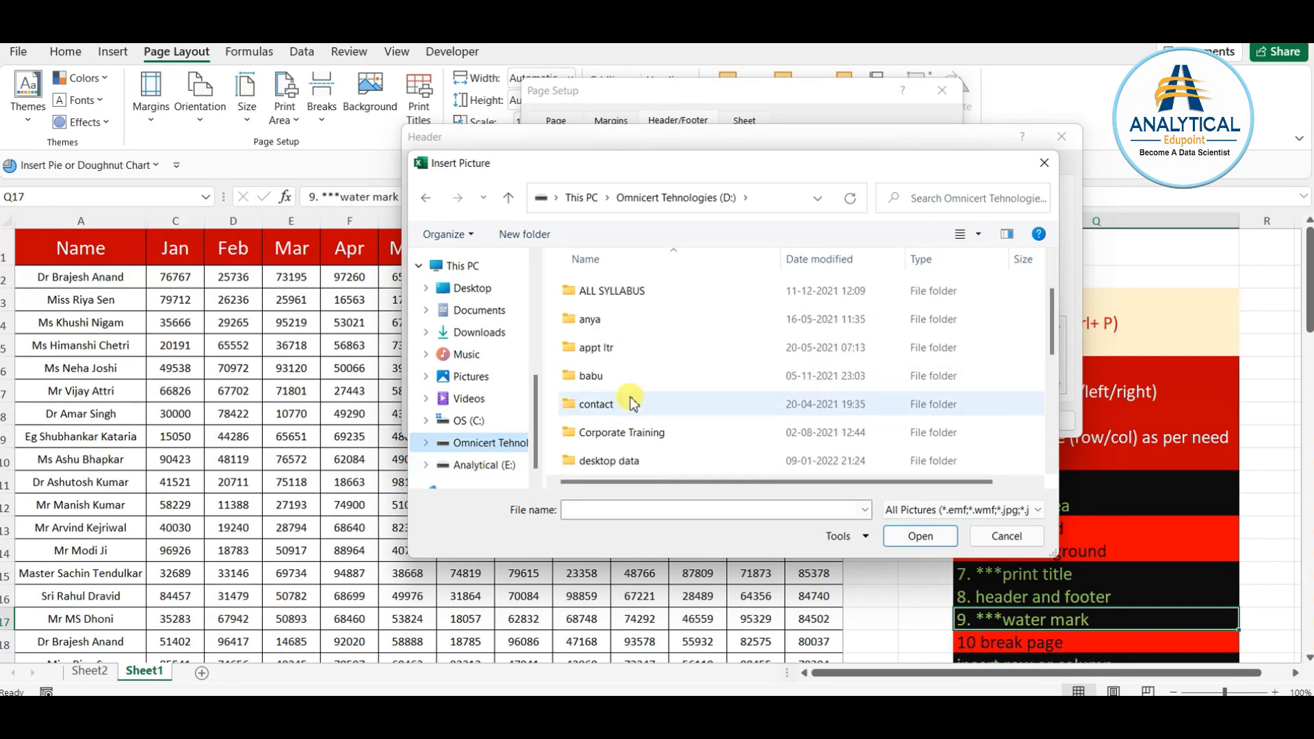
double_click(606, 460)
- Insert logo watermark.png into the custom header's center section and apply the header and page setup
scroll(654, 380, down, 10)
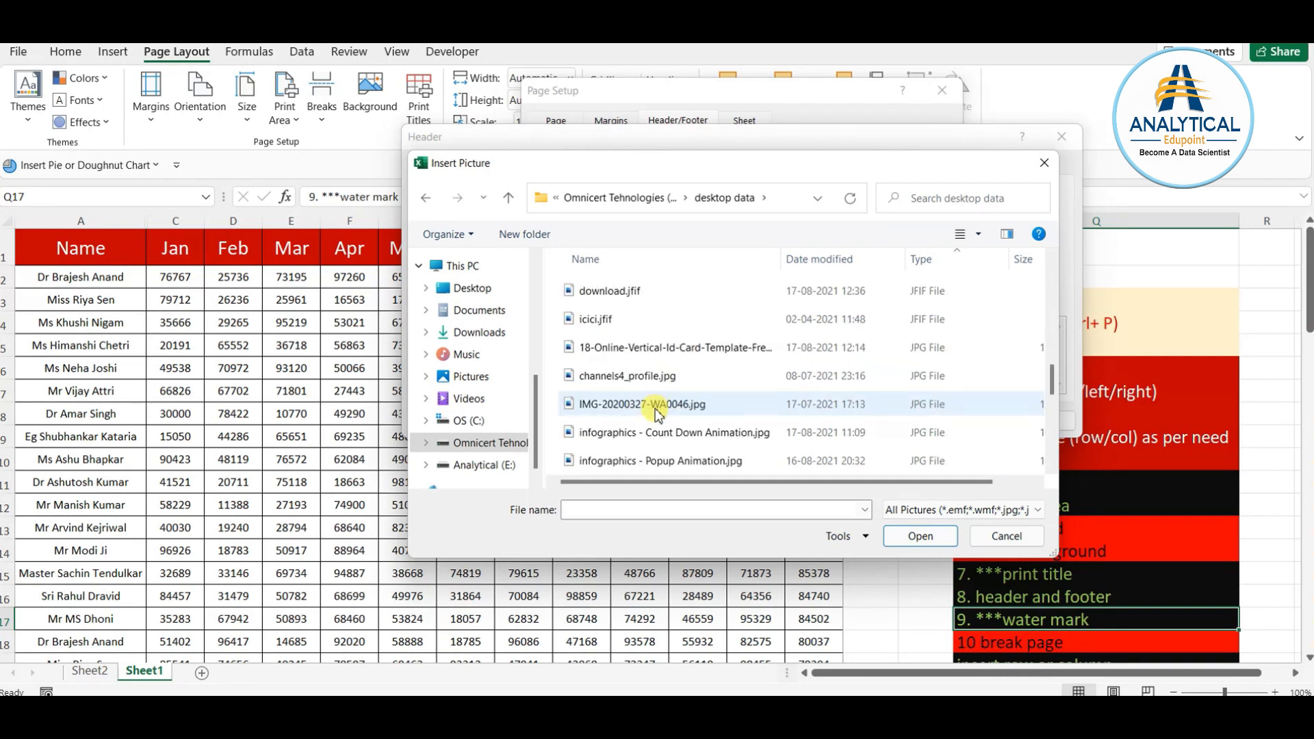
scroll(609, 404, down, 2)
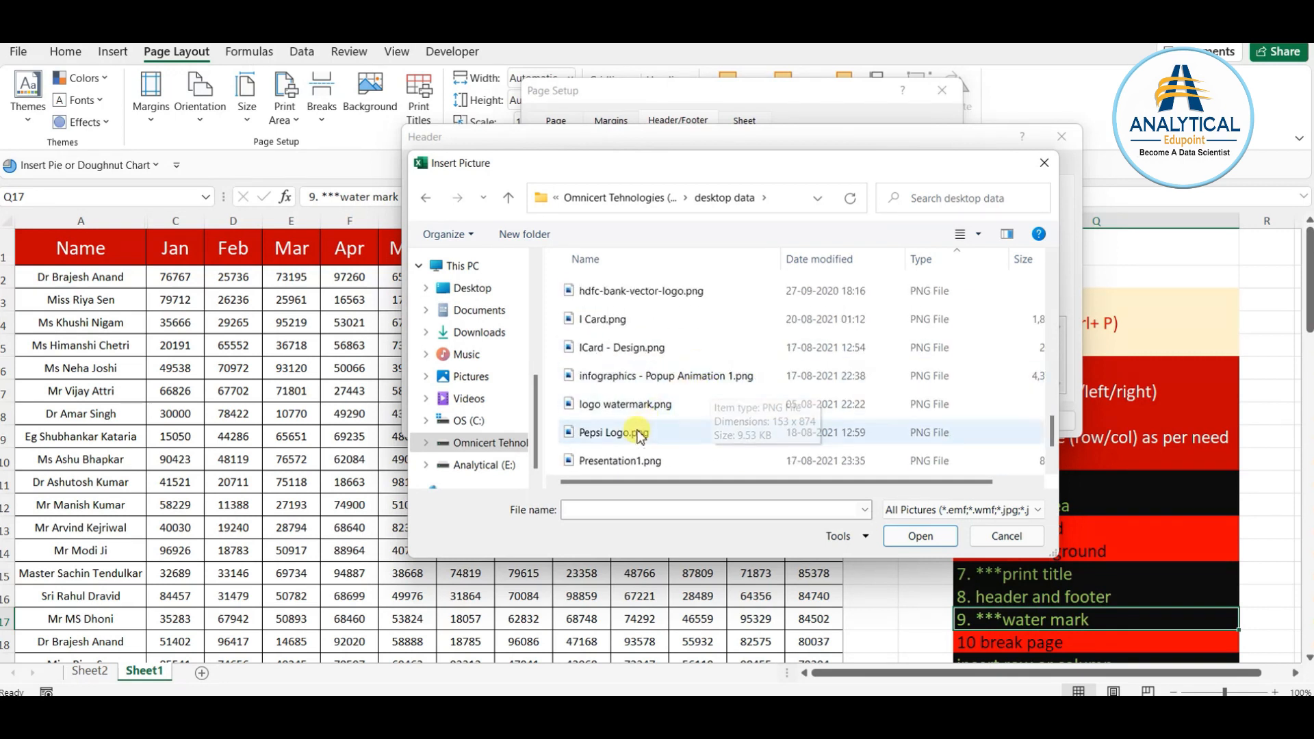
click(619, 405)
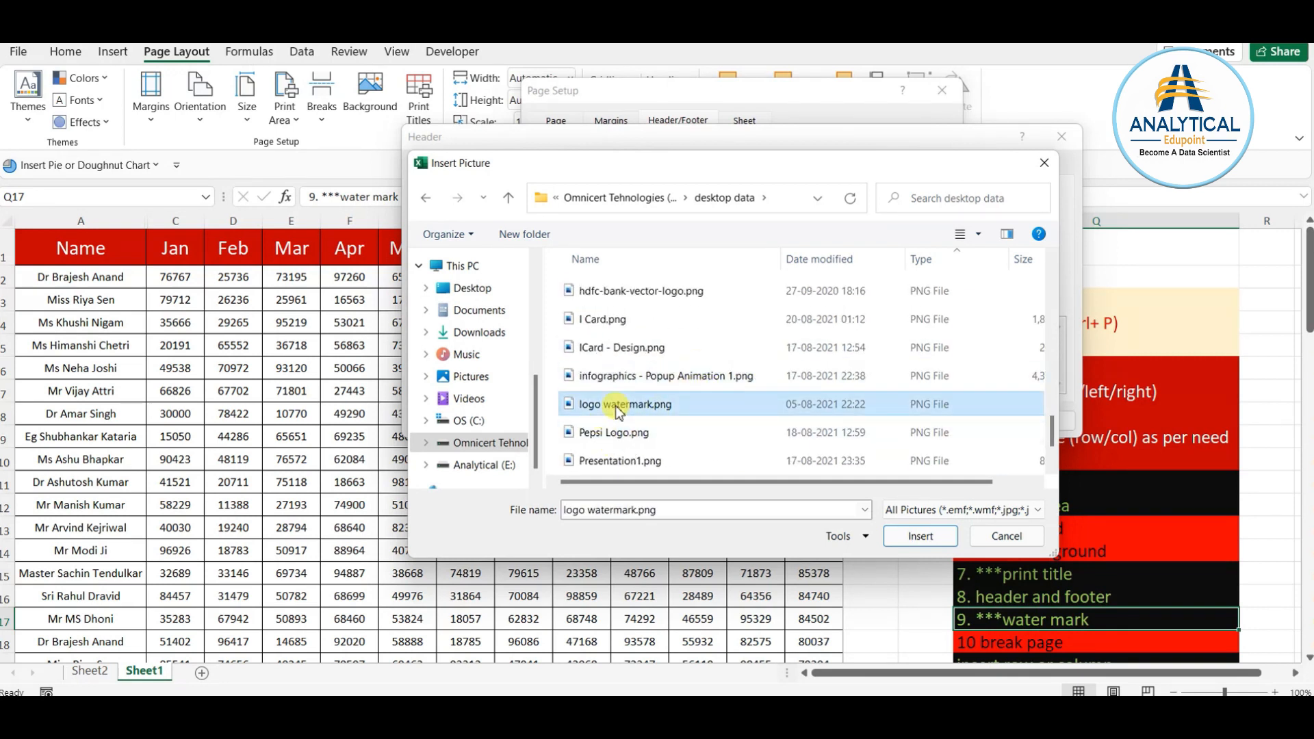
click(921, 535)
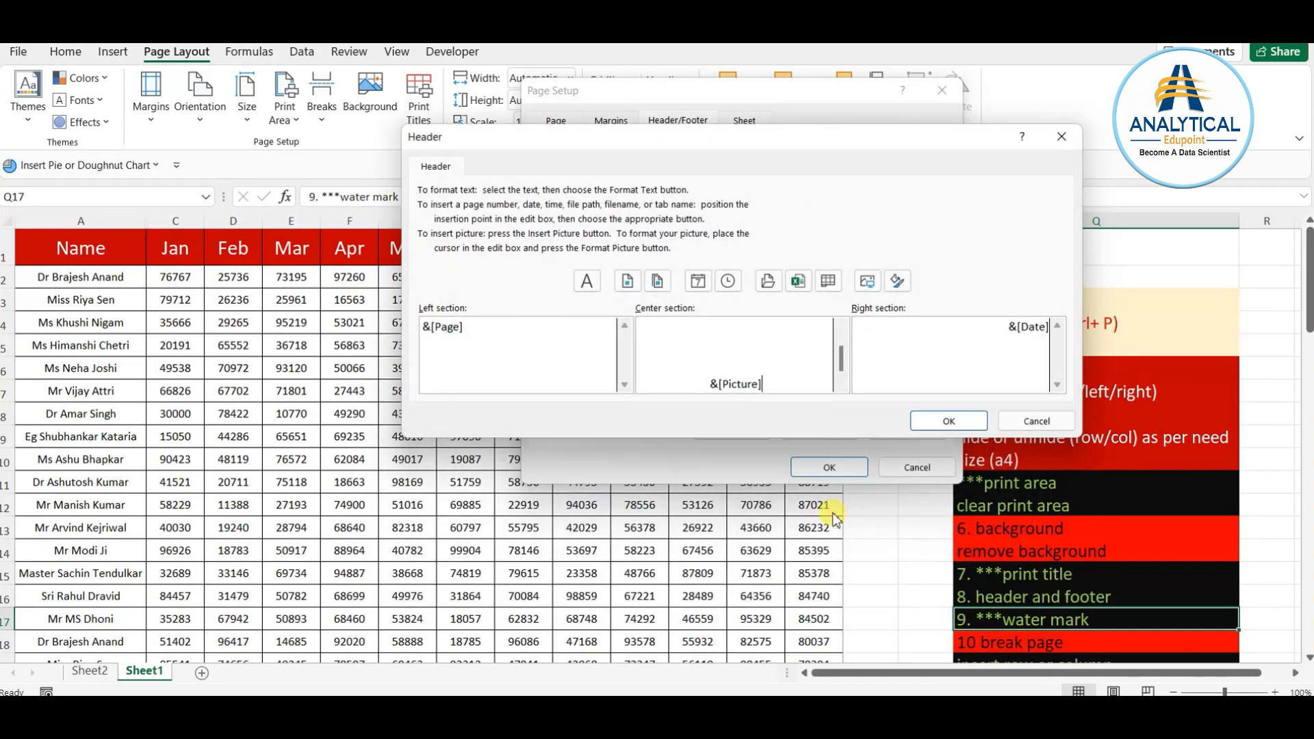
click(939, 423)
click(845, 467)
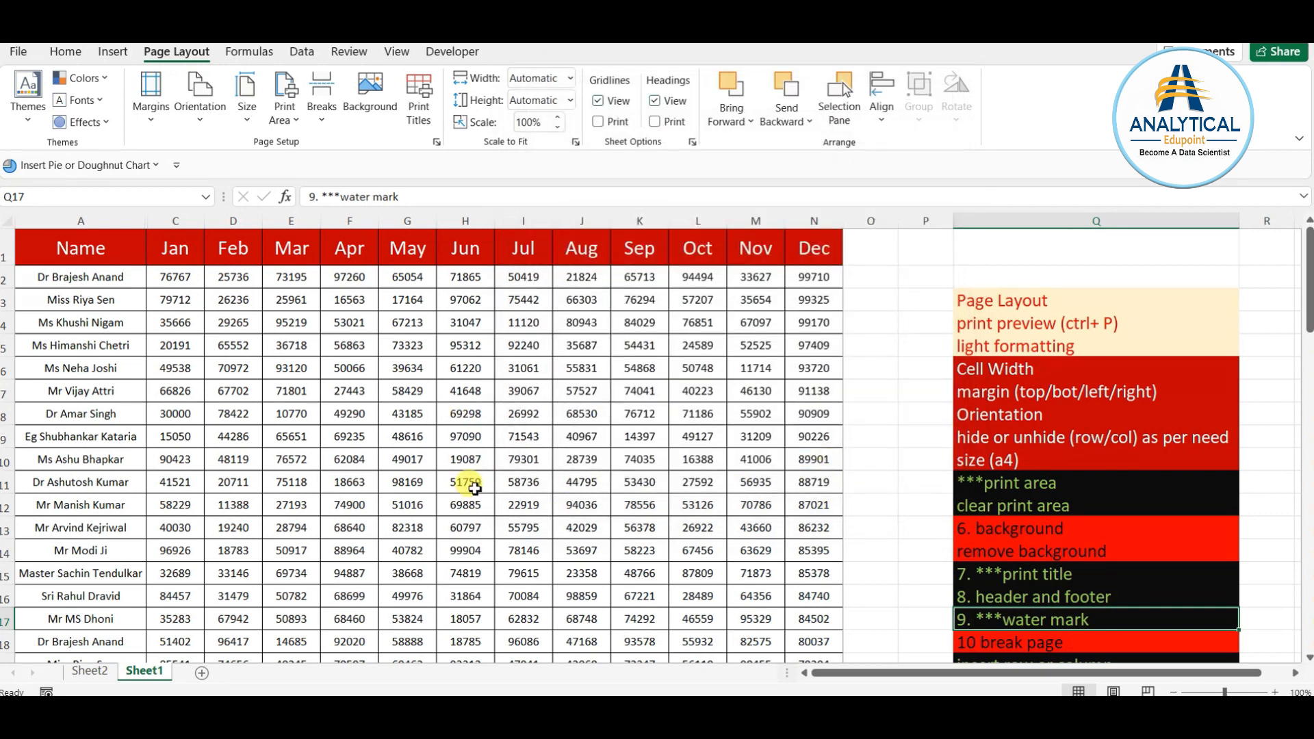
- Page through the print preview to check the logo watermark behind the table, and return to the sheet
key(ctrl+p)
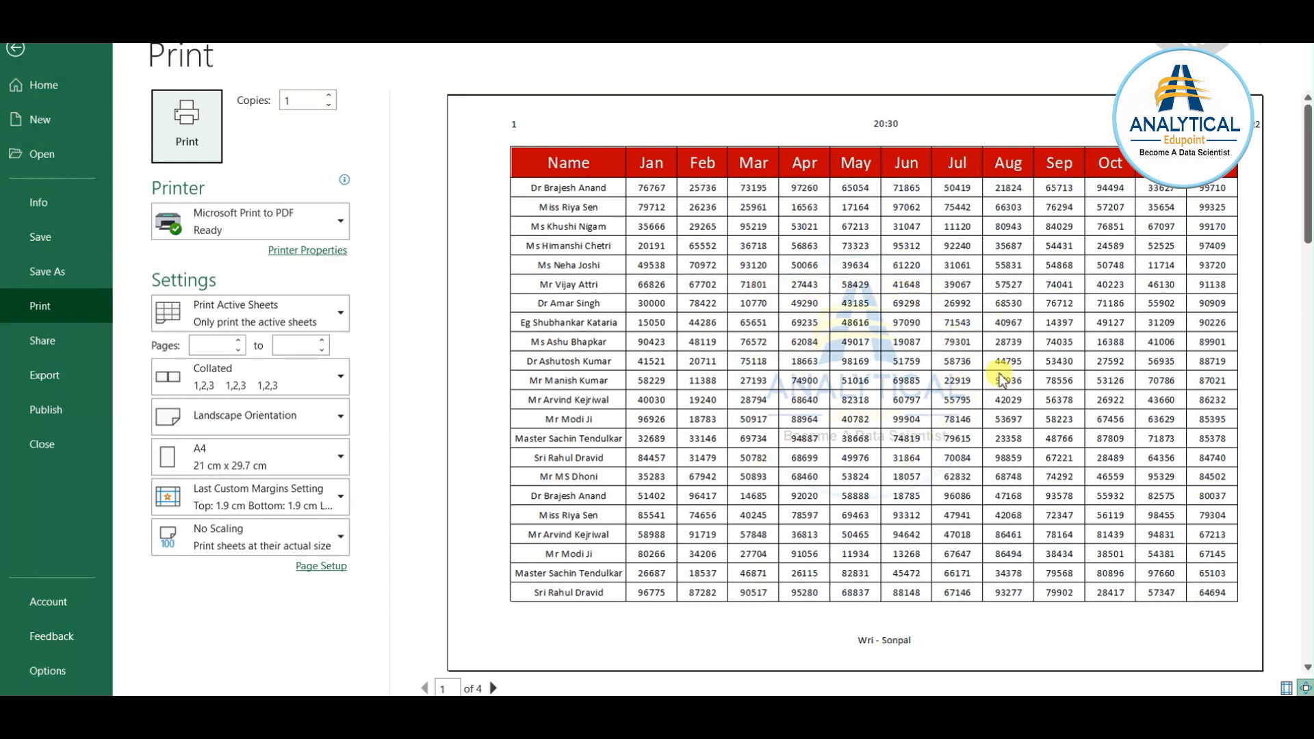
scroll(877, 437, down, 3)
scroll(862, 425, up, 3)
scroll(860, 425, down, 3)
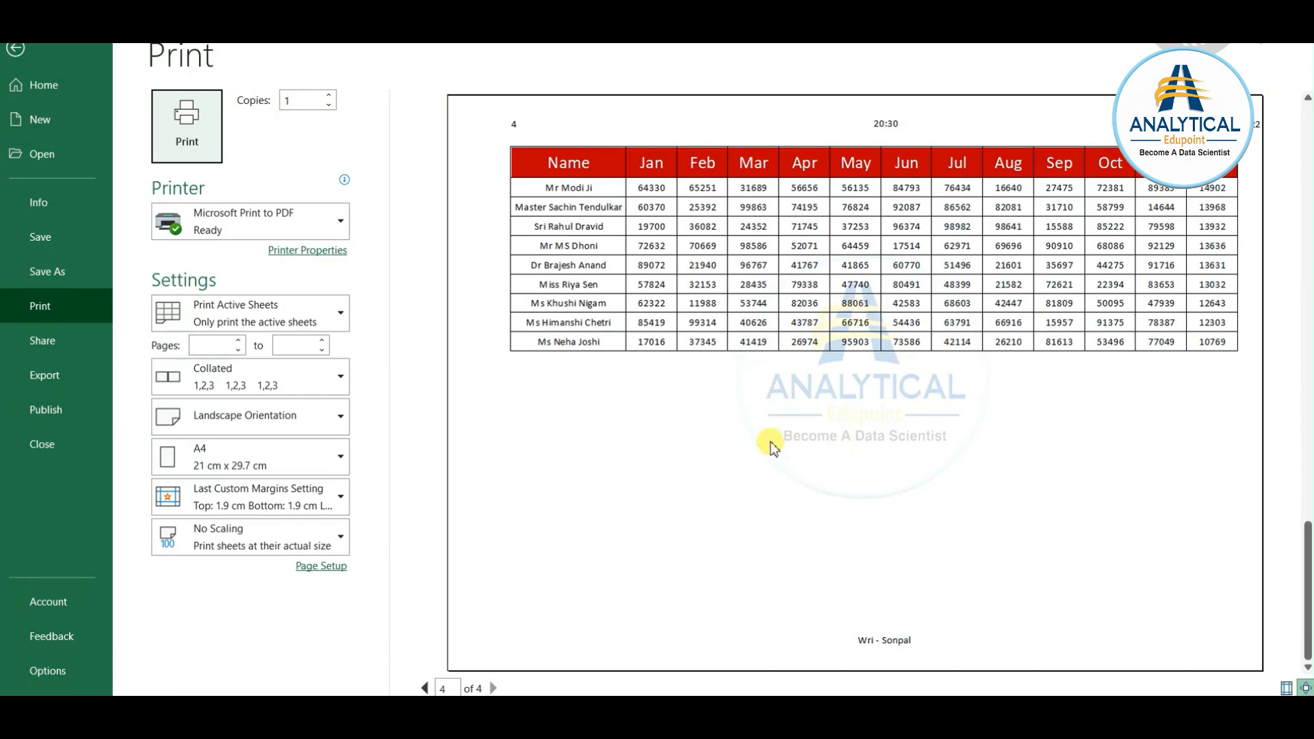
scroll(889, 375, up, 2)
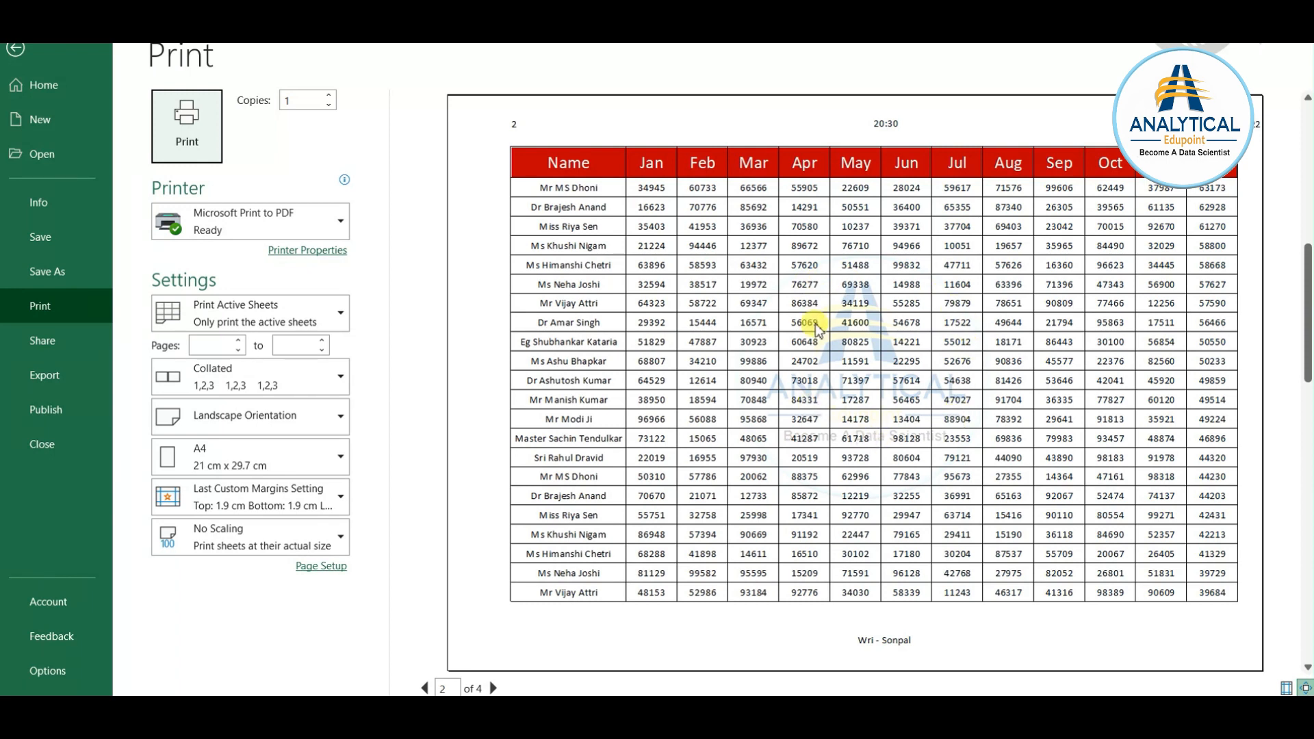
scroll(849, 386, up, 1)
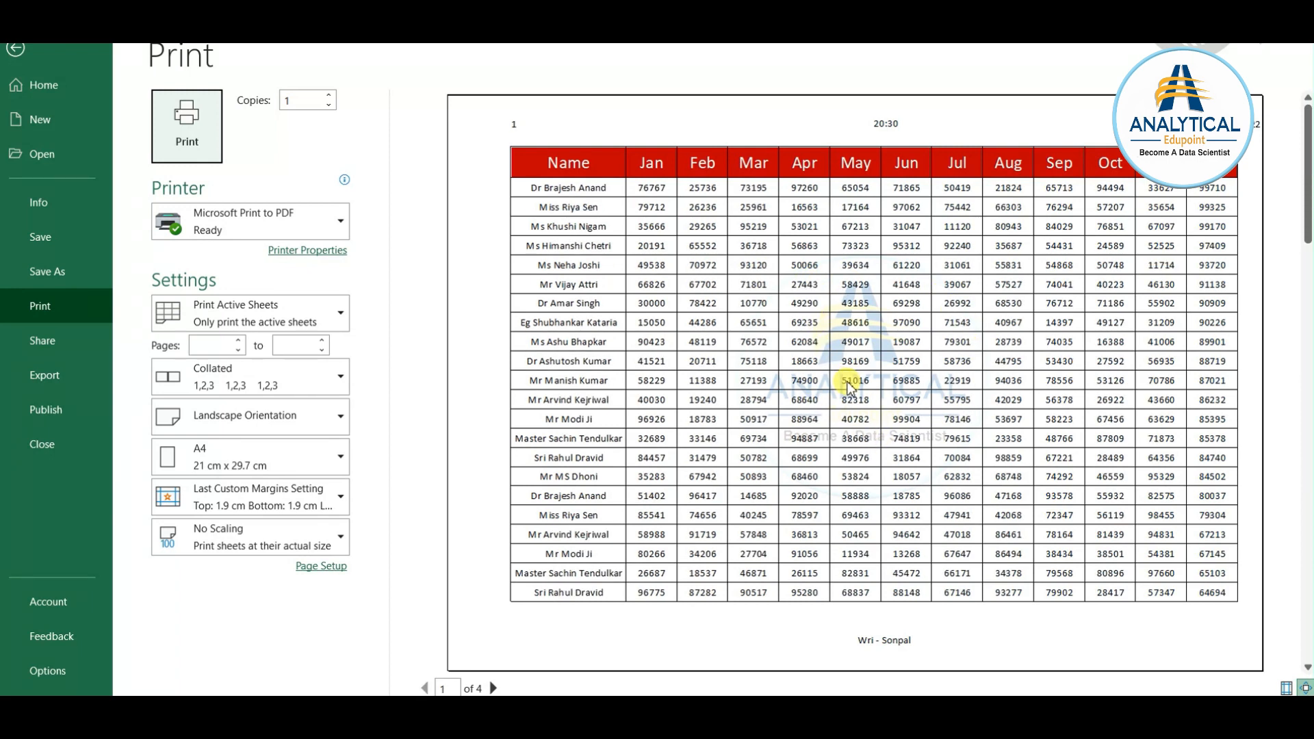
key(Escape)
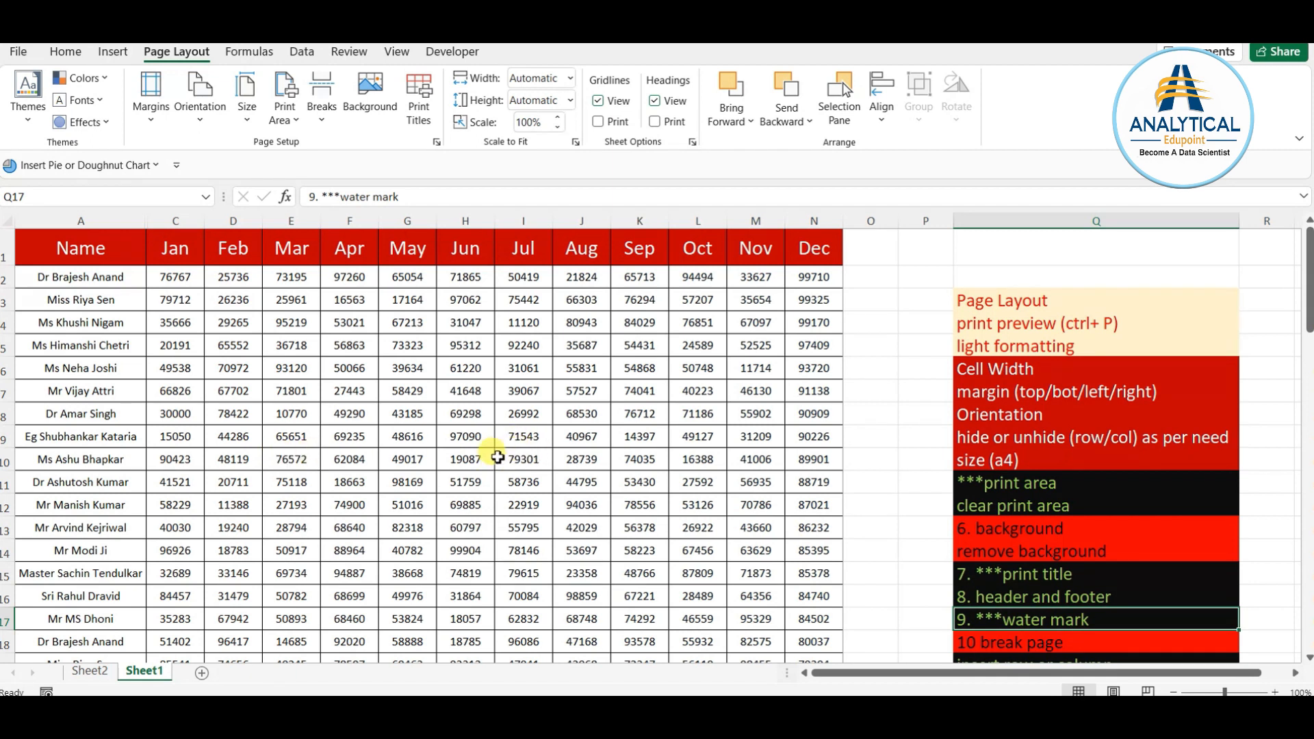
scroll(725, 476, down, 2)
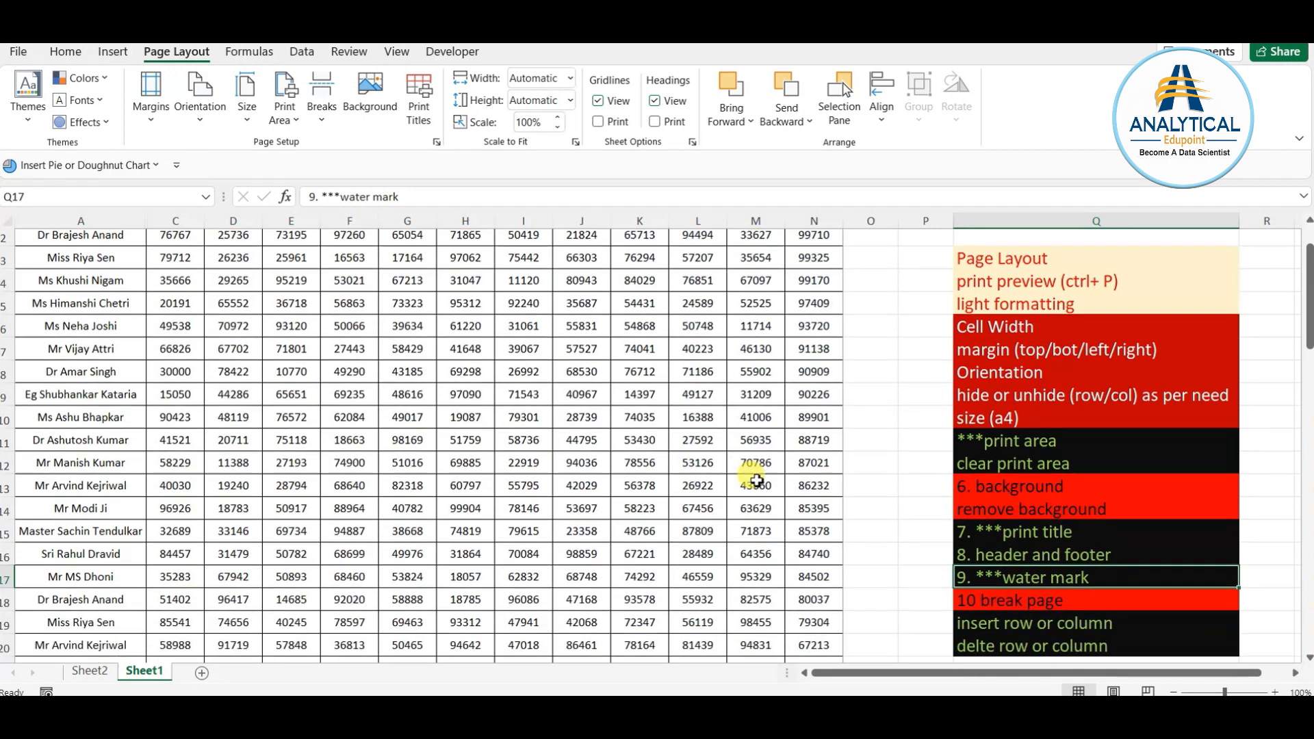
scroll(363, 395, up, 2)
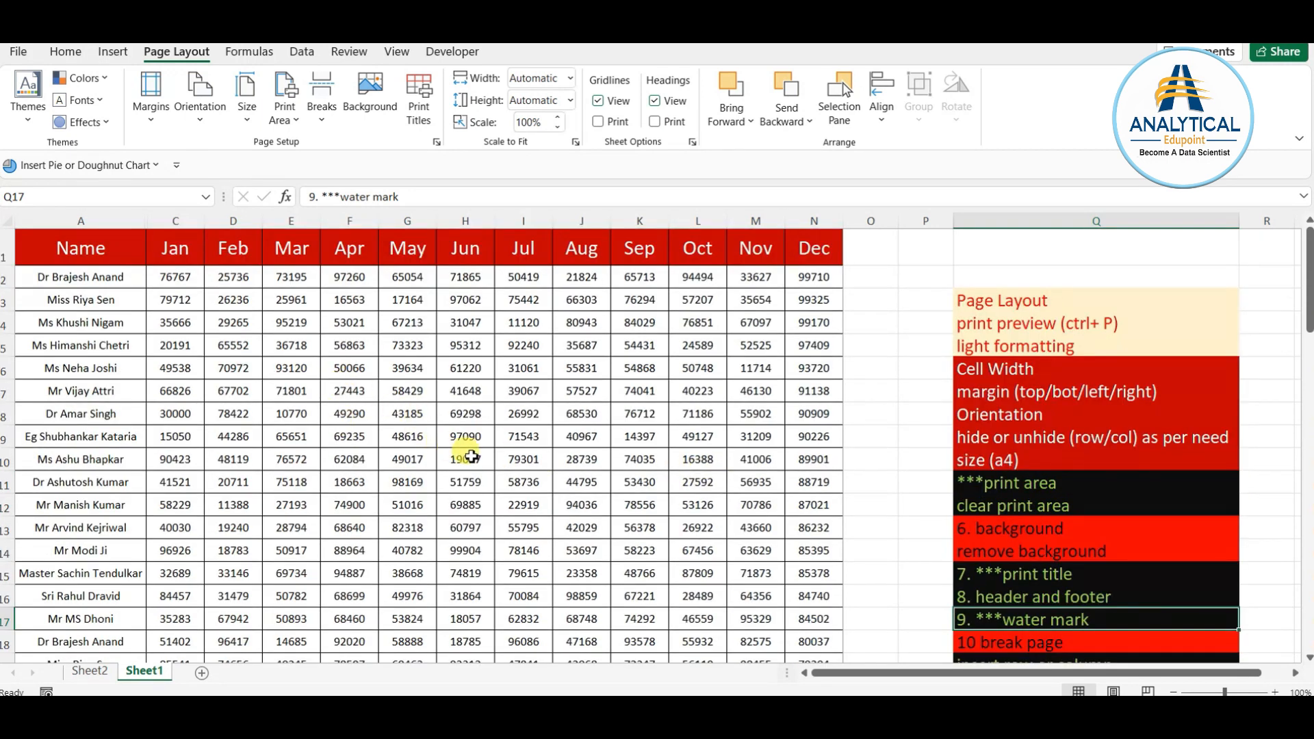
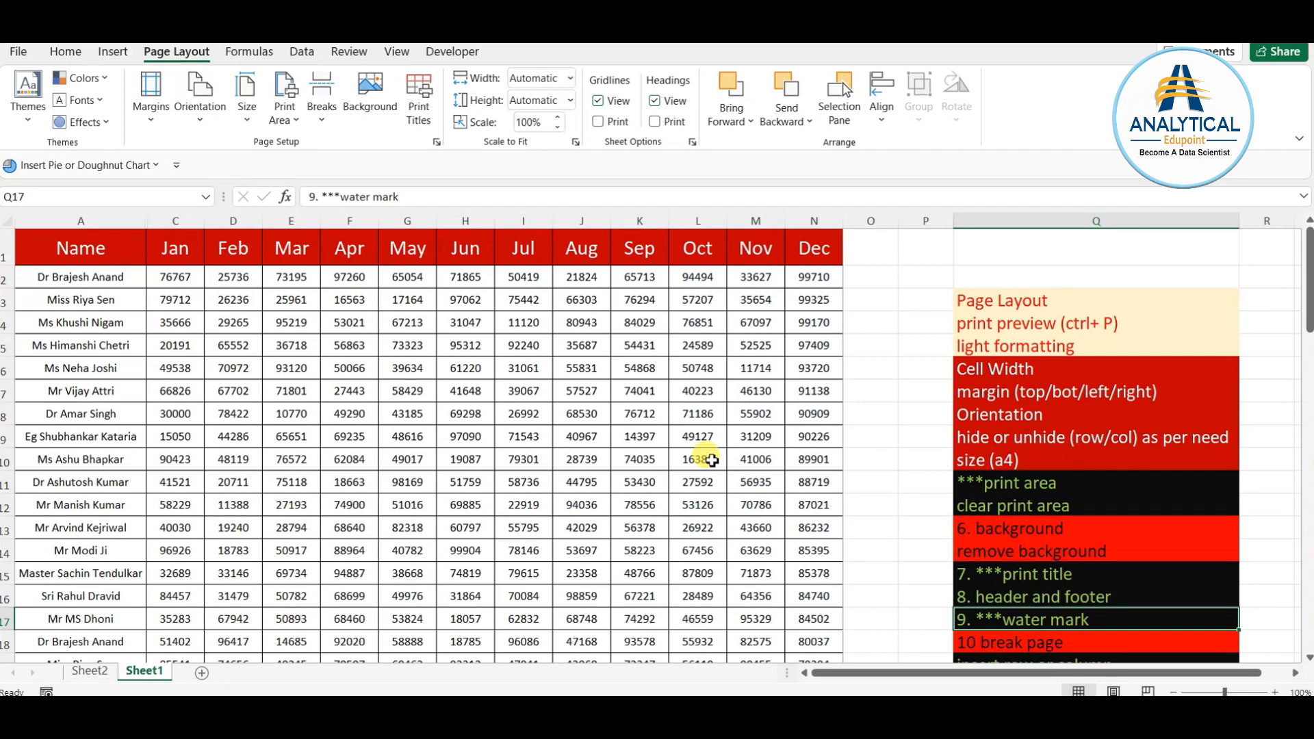
- Go through the break page, insert row or column and delete row or column items at the end of the column Q checklist
click(751, 457)
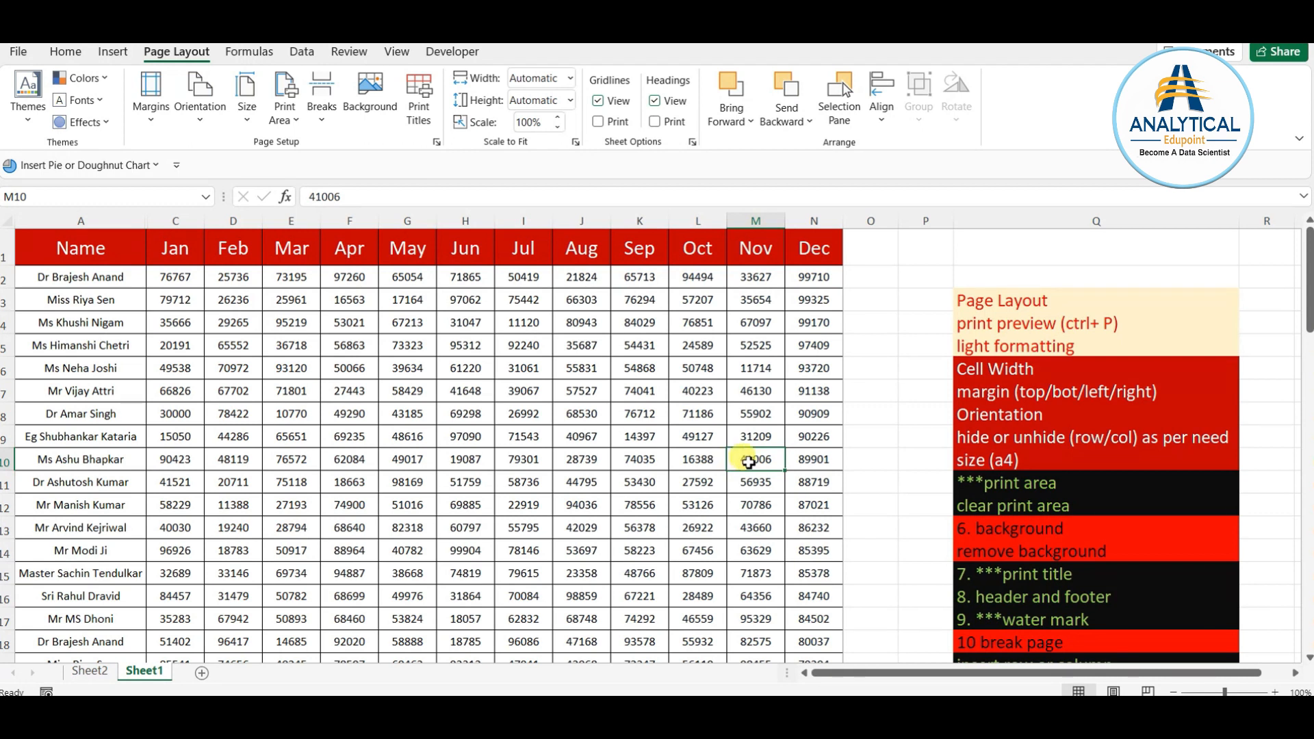
scroll(1026, 499, down, 2)
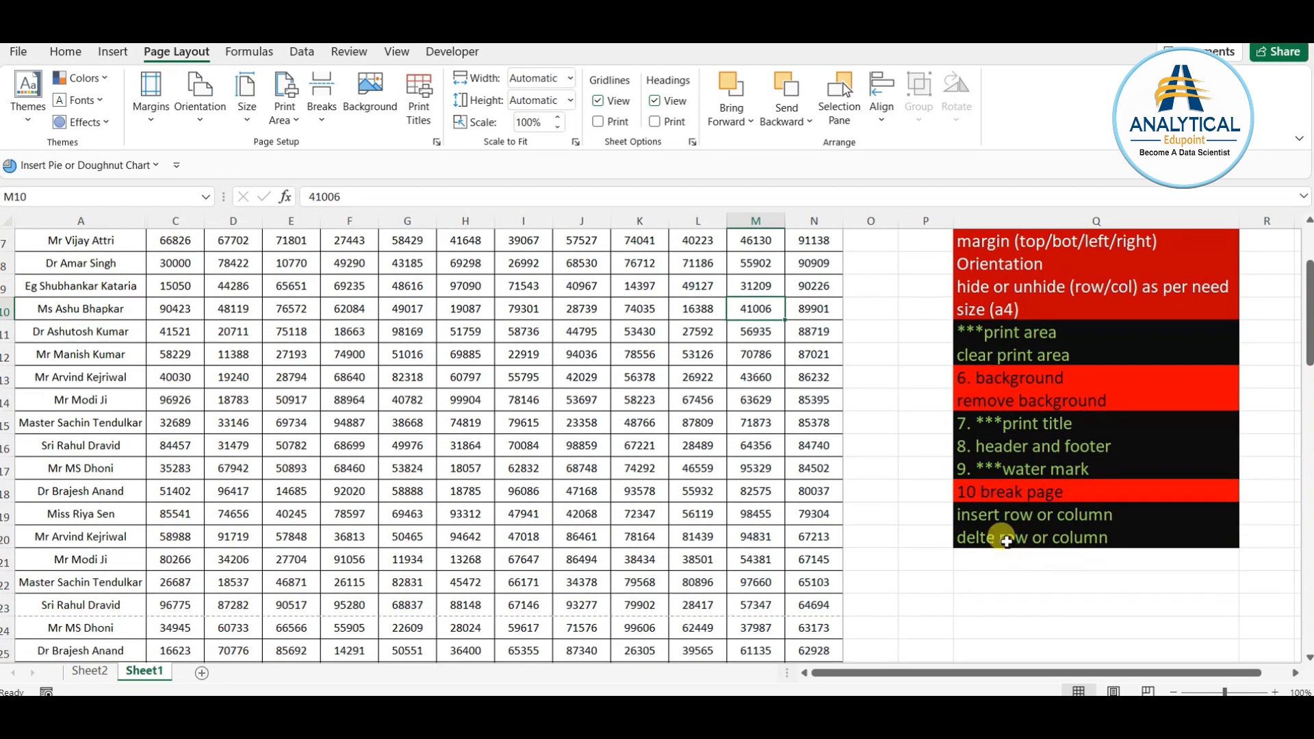
click(1004, 491)
click(1007, 515)
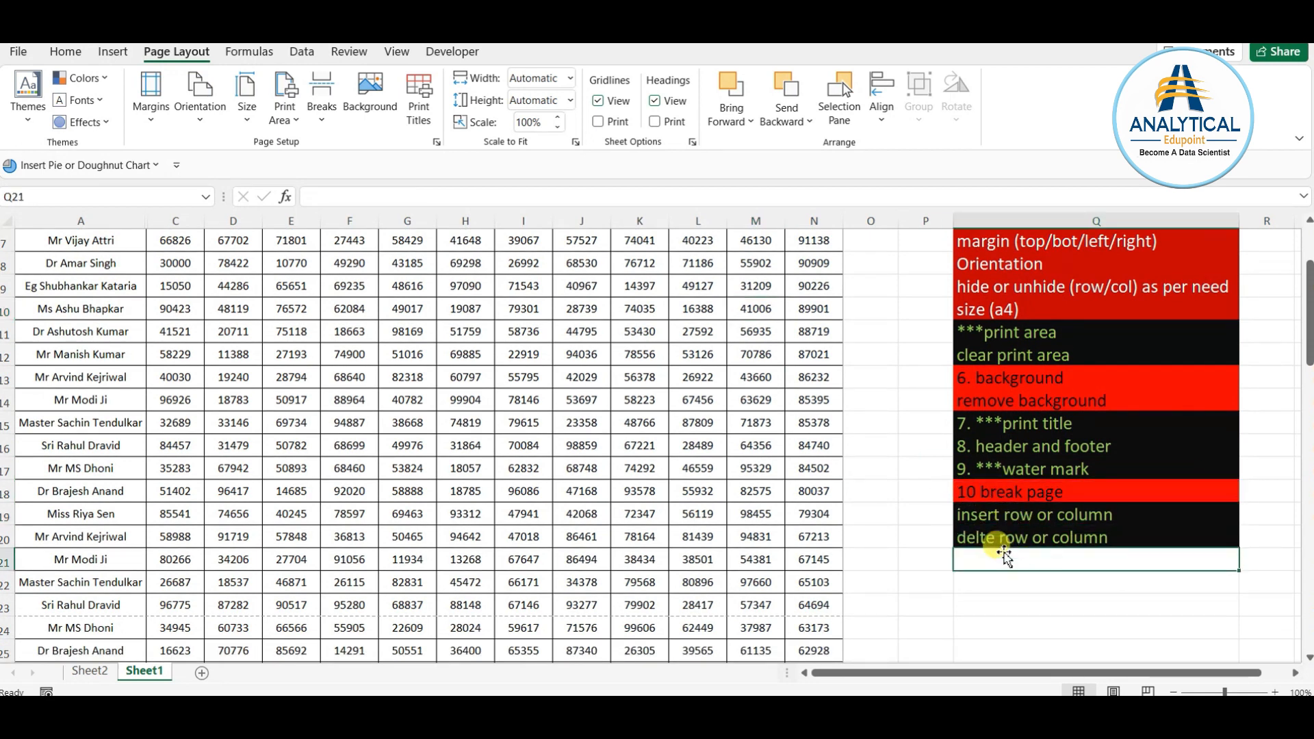
click(992, 537)
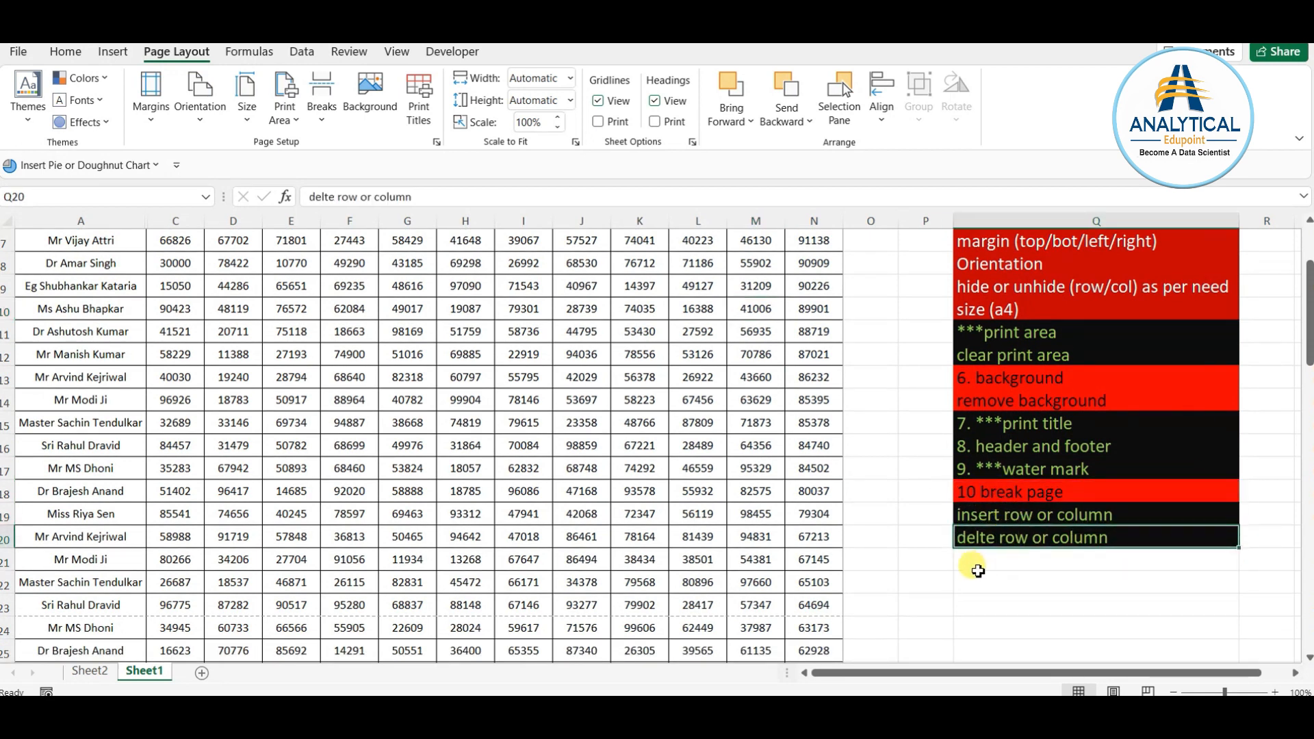
scroll(862, 560, up, 2)
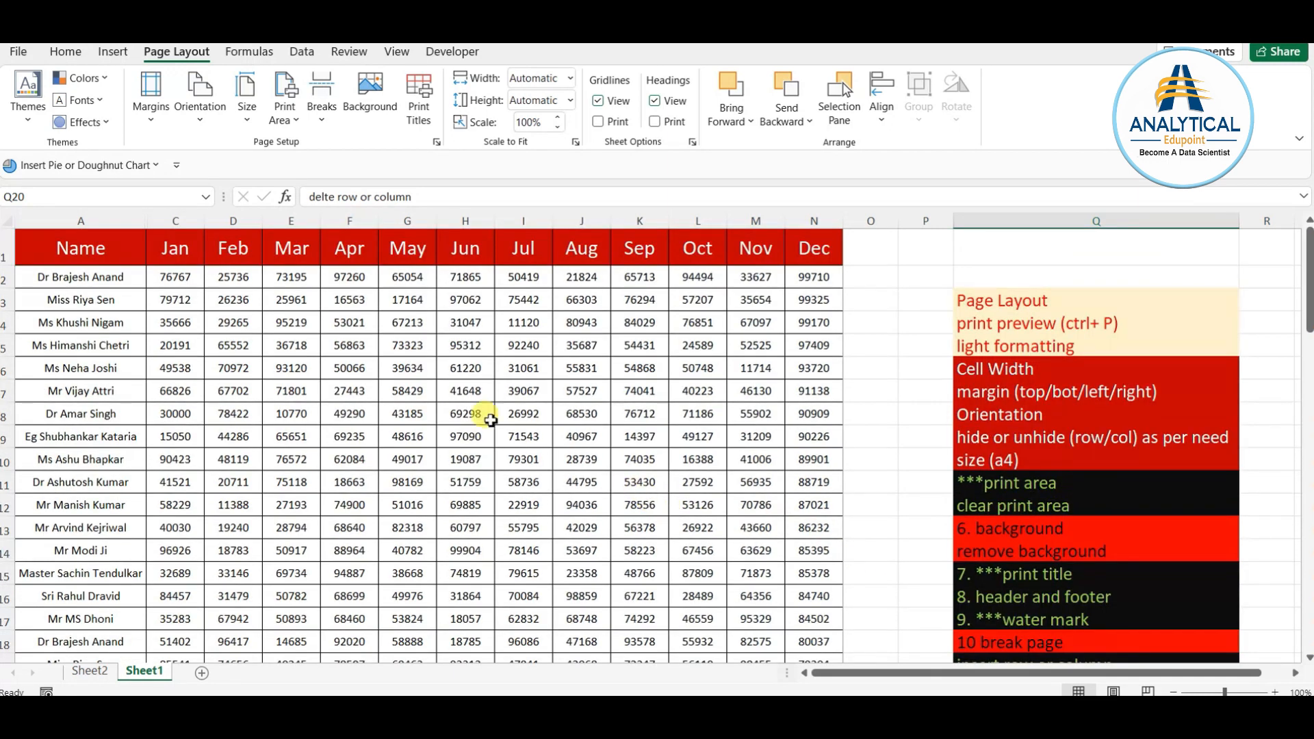
- Insert a blank column before the Jan column and delete it again
right_click(196, 221)
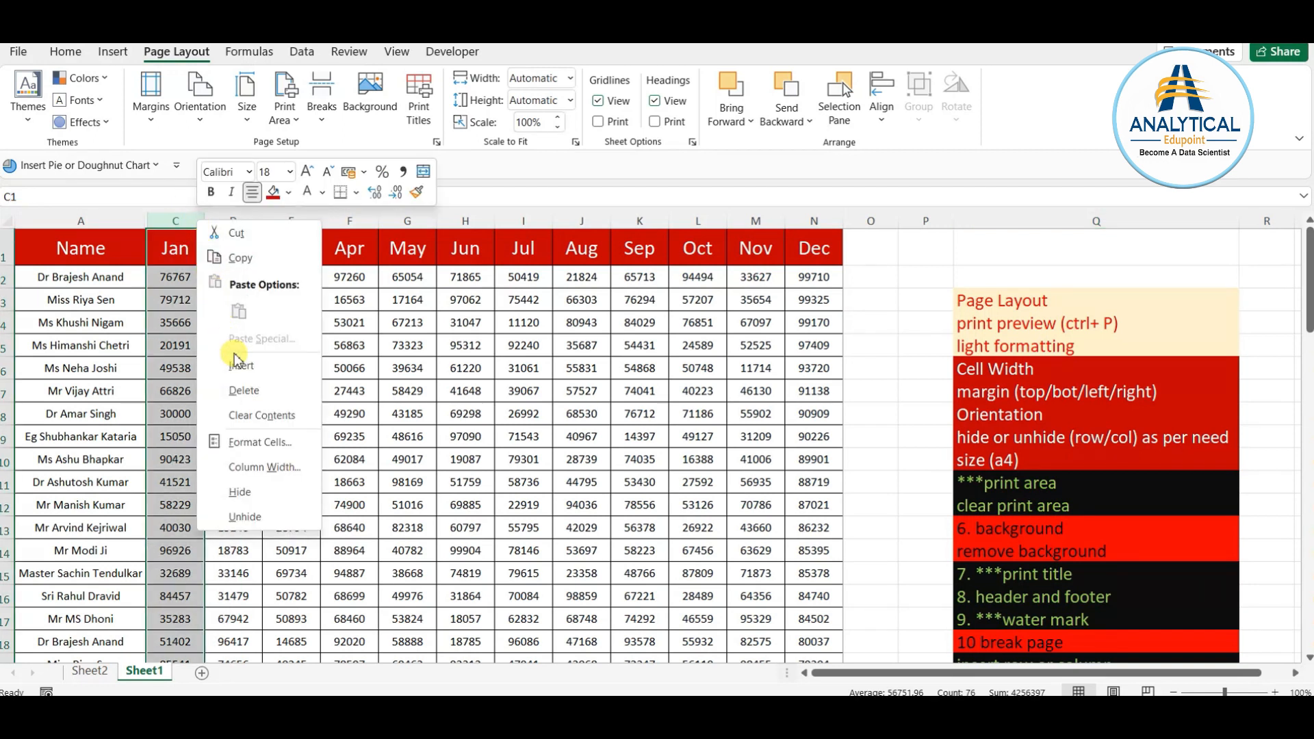
click(239, 367)
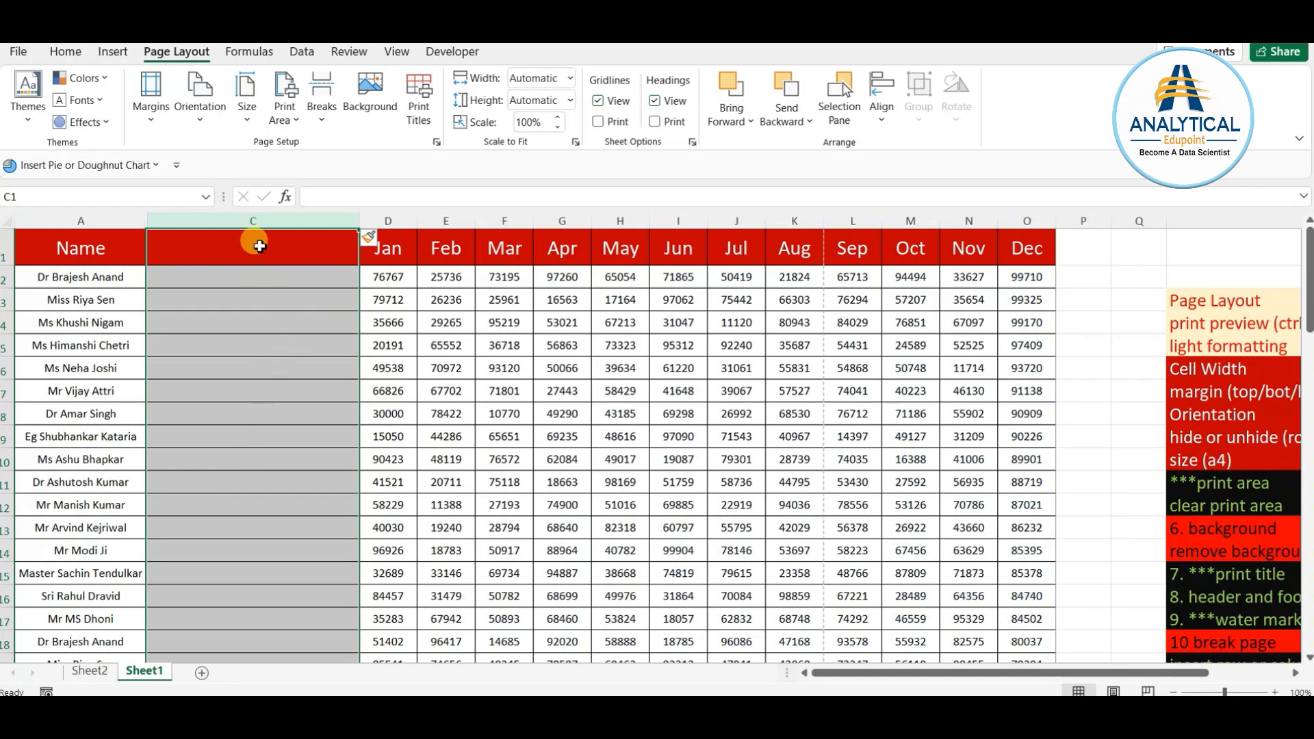
right_click(268, 221)
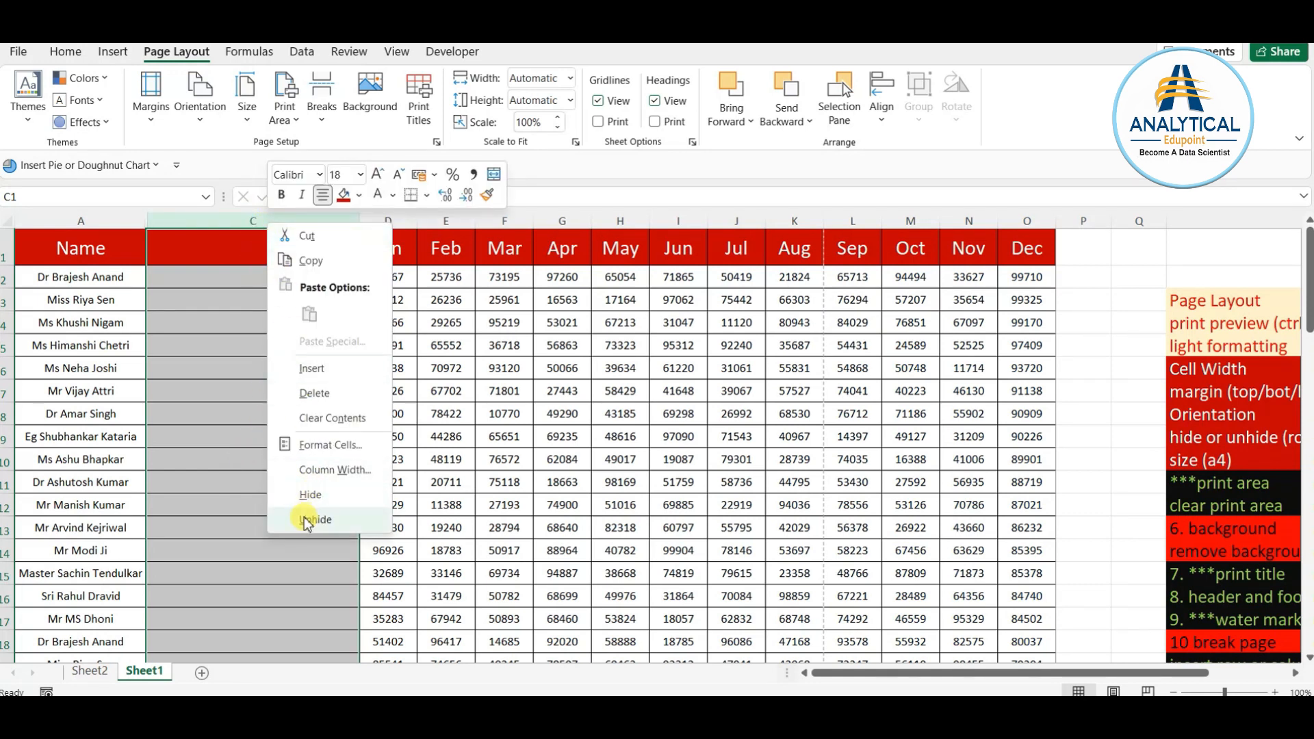
click(314, 393)
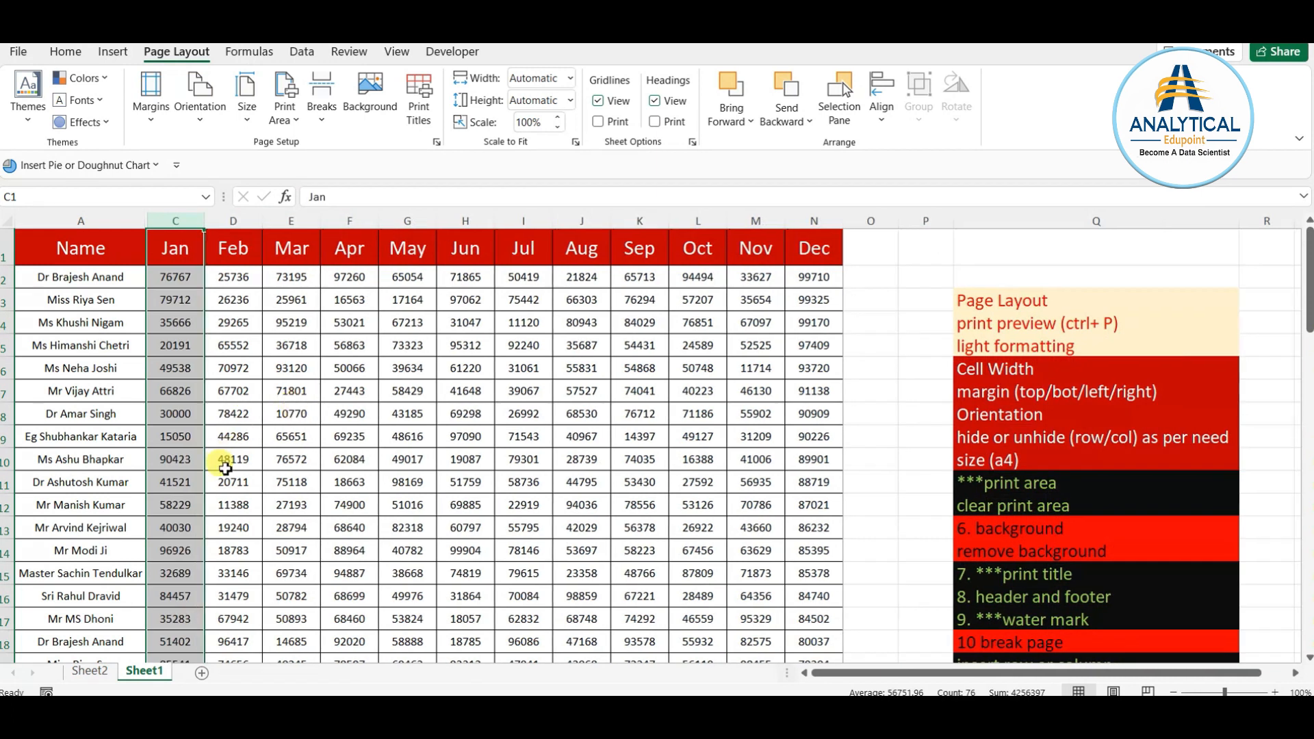
- Highlight the 10 break page item in the column Q checklist and show the table's first page in the print preview
click(311, 481)
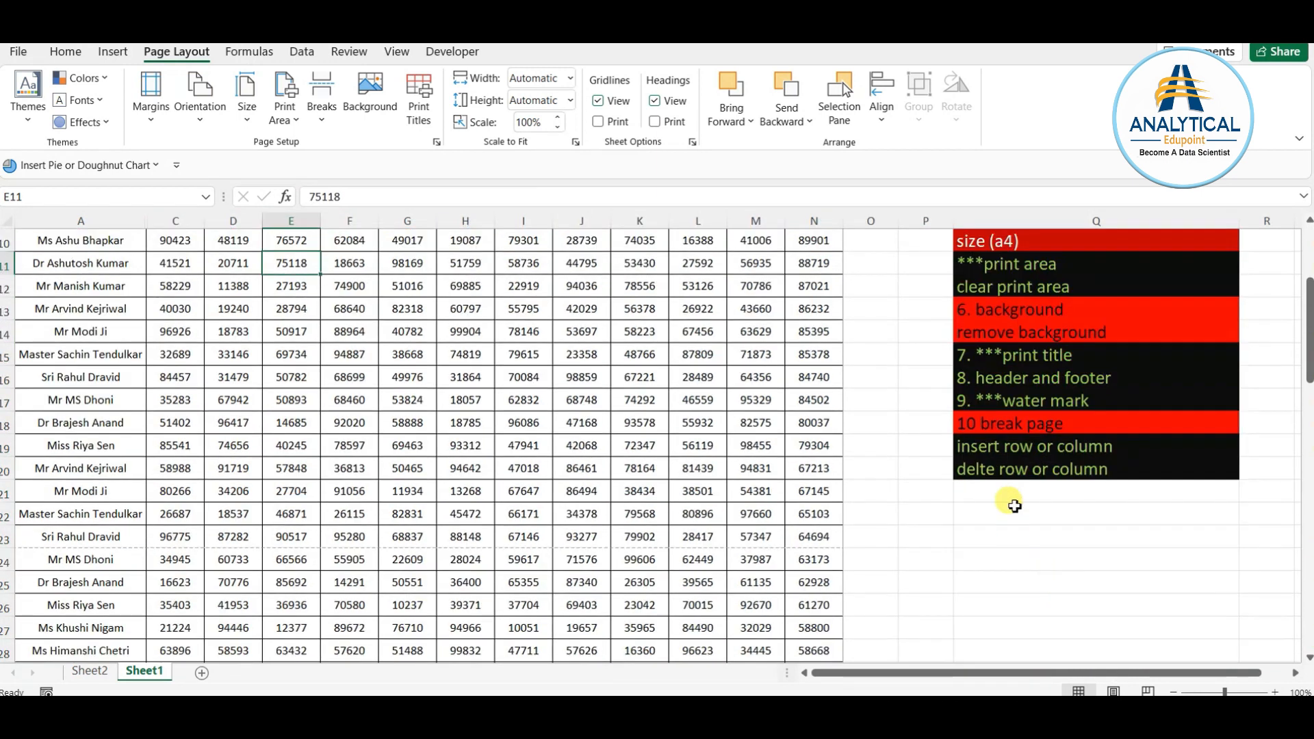
click(1018, 445)
click(1028, 553)
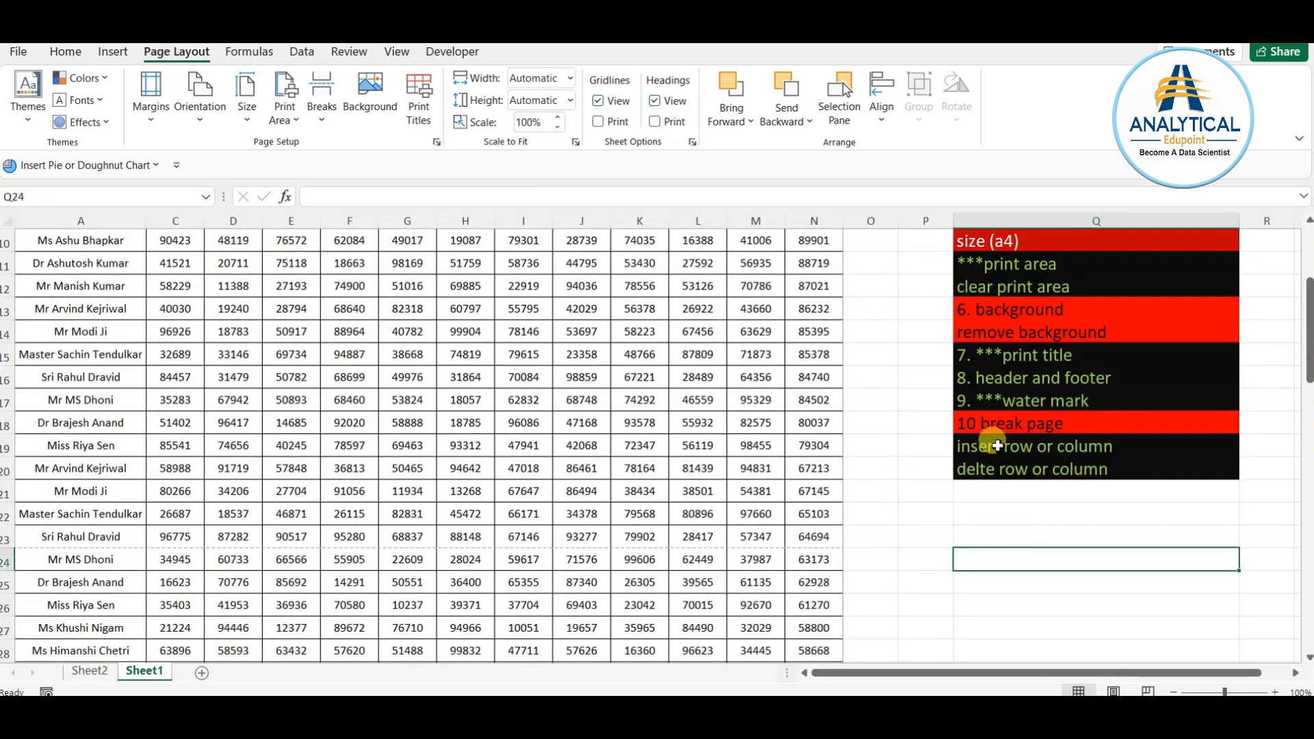
click(994, 424)
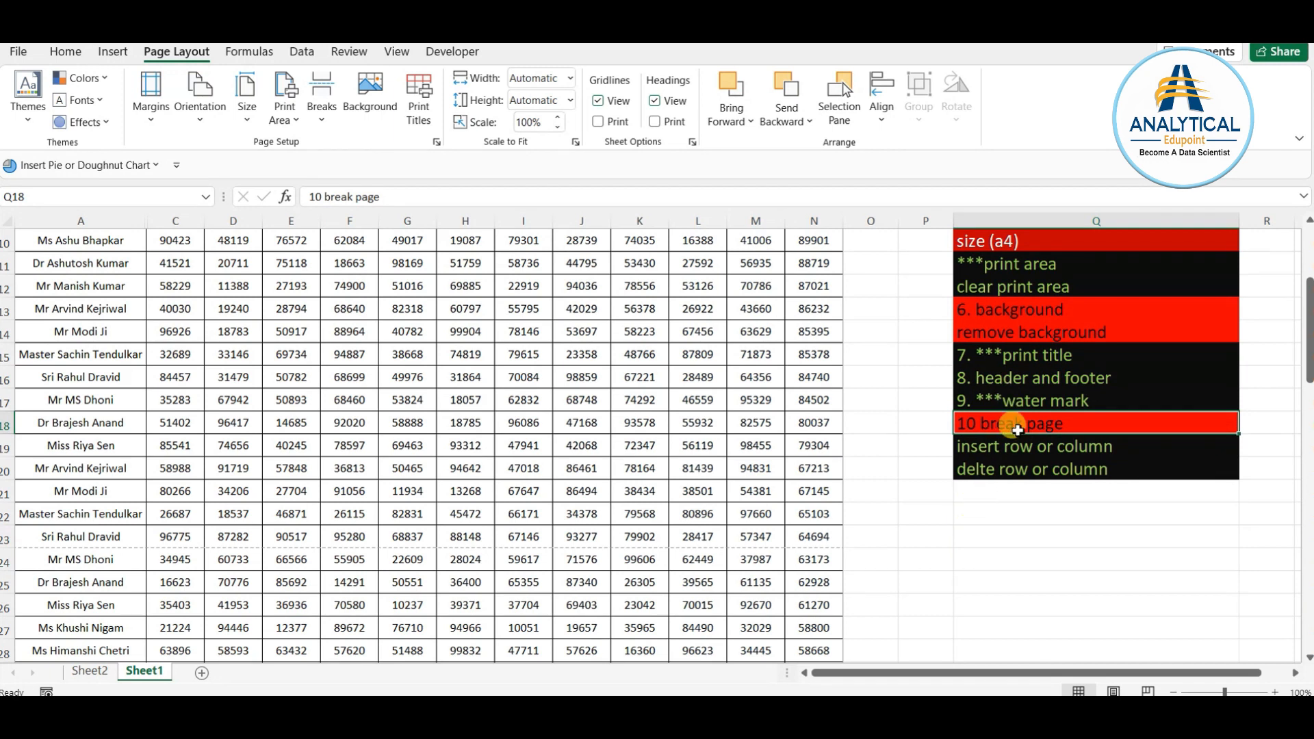
scroll(814, 573, up, 3)
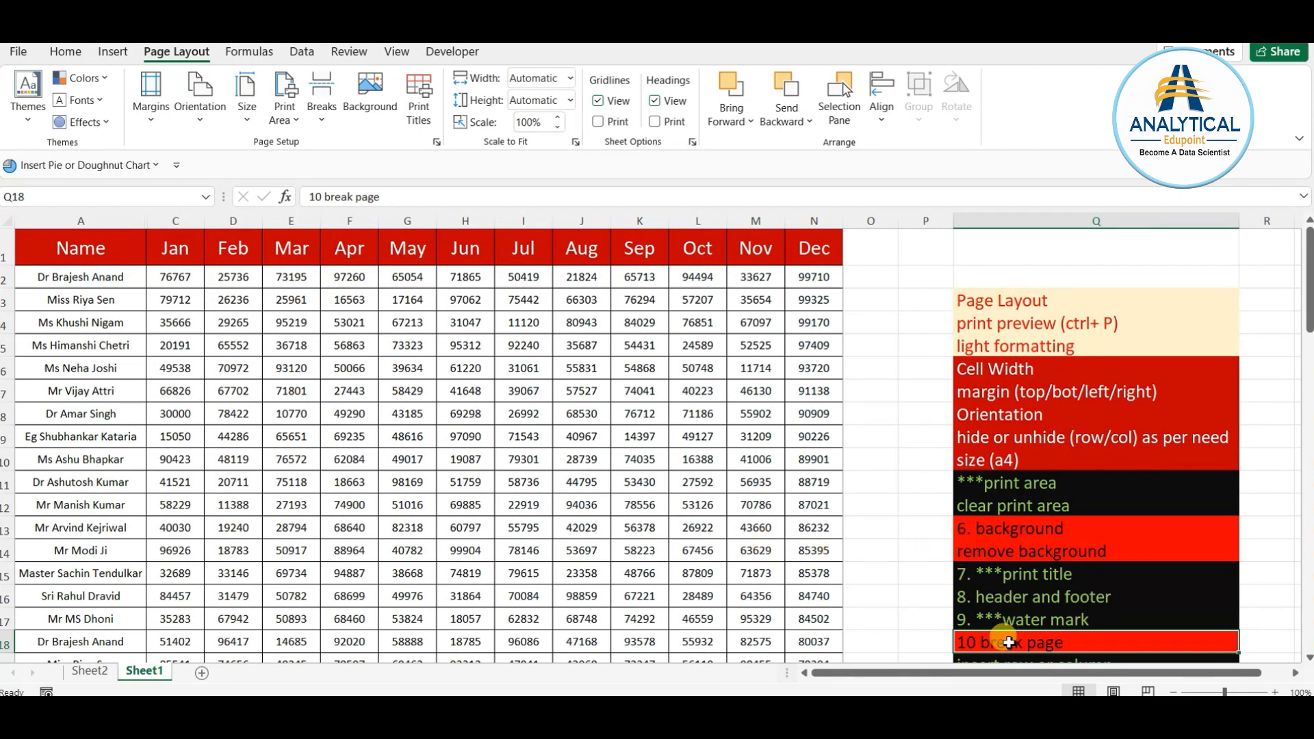
scroll(1088, 533, down, 2)
scroll(1027, 567, up, 2)
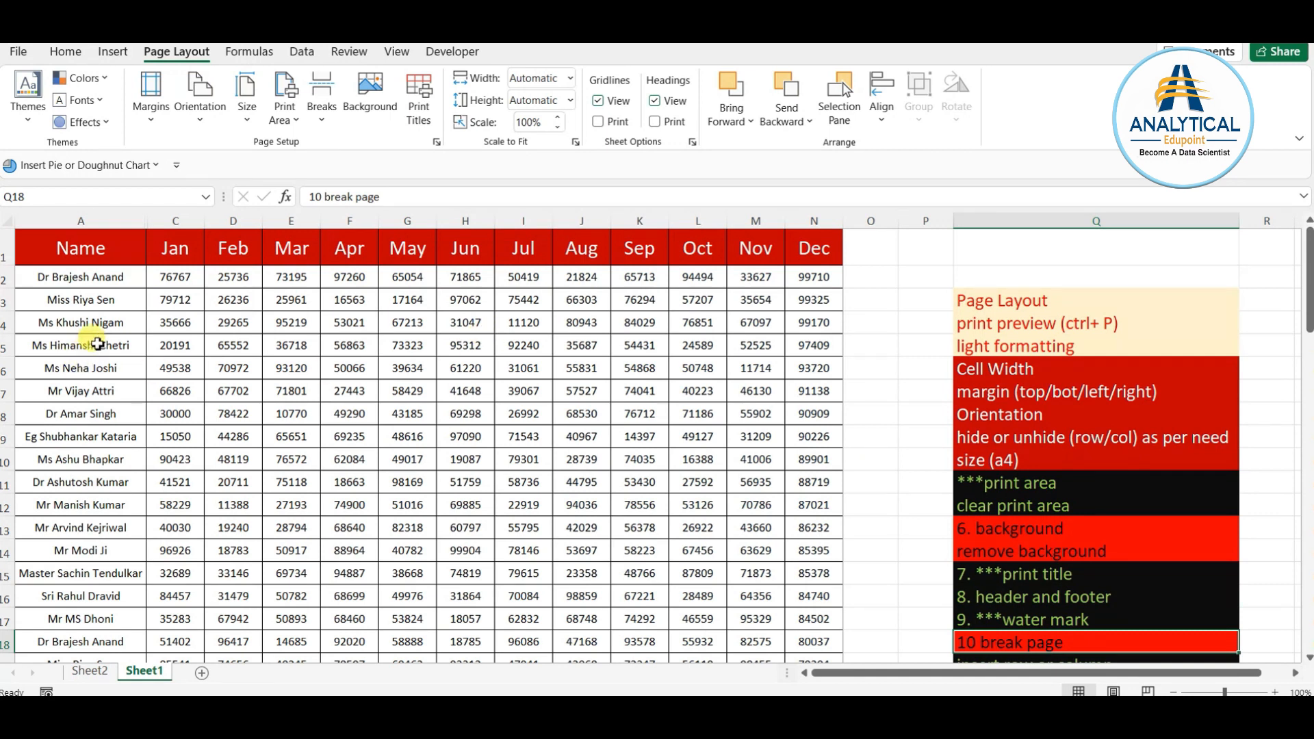
key(ctrl+p)
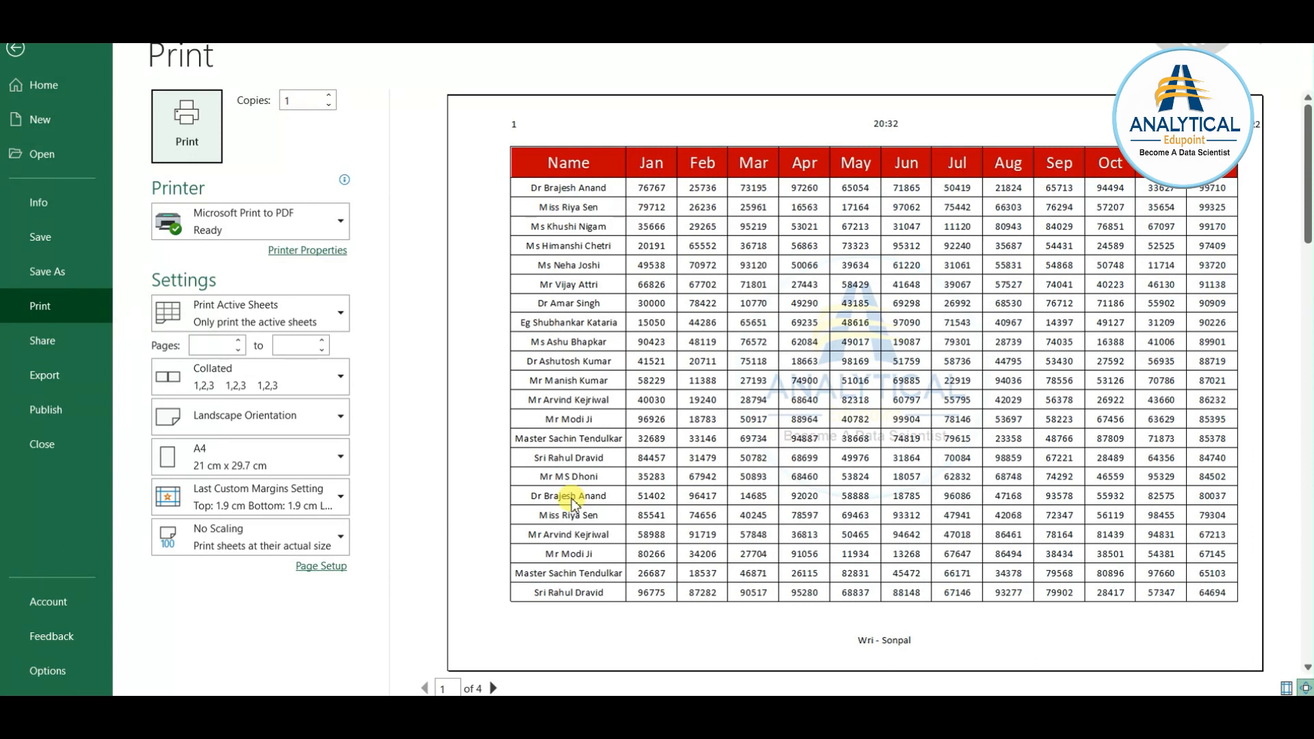
- Insert a page break above row 18, using cell O18 just past the table's Dec column as the break position
key(Escape)
click(89, 277)
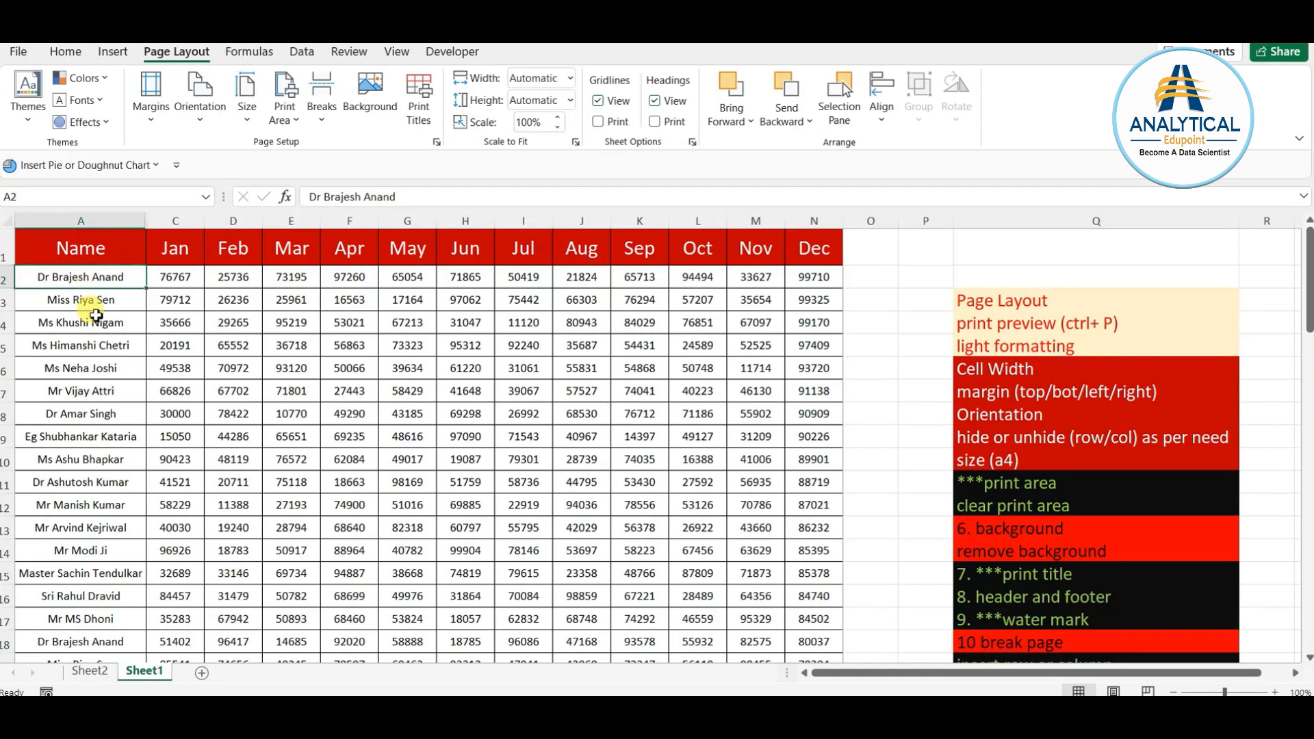
key(Down)
key(Down)
key(Down)
key(Down)
key(Down)
key(Down)
key(Down)
key(Down)
key(Down)
key(Down)
key(Down)
key(Down)
key(Down)
key(Down)
key(Down)
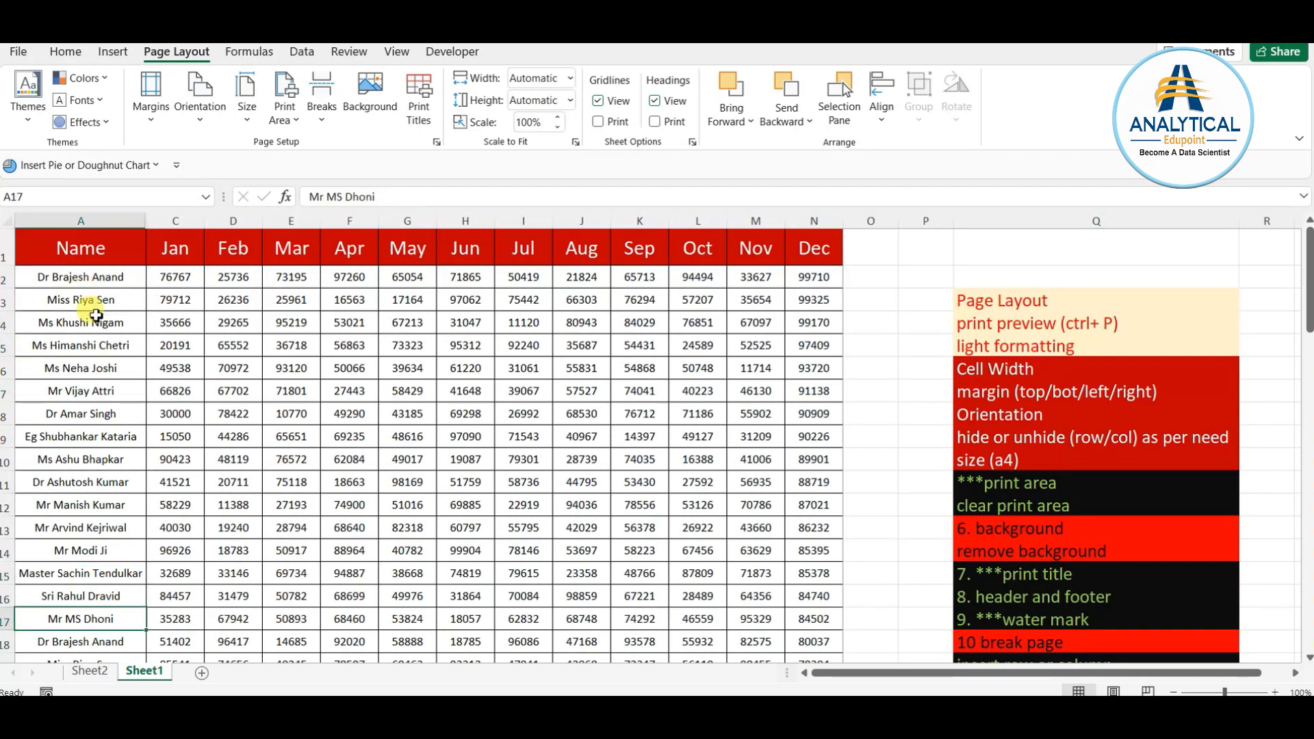
key(Down)
key(Right)
key(Right)
key(Right)
key(Right)
key(Right)
key(Right)
key(Right)
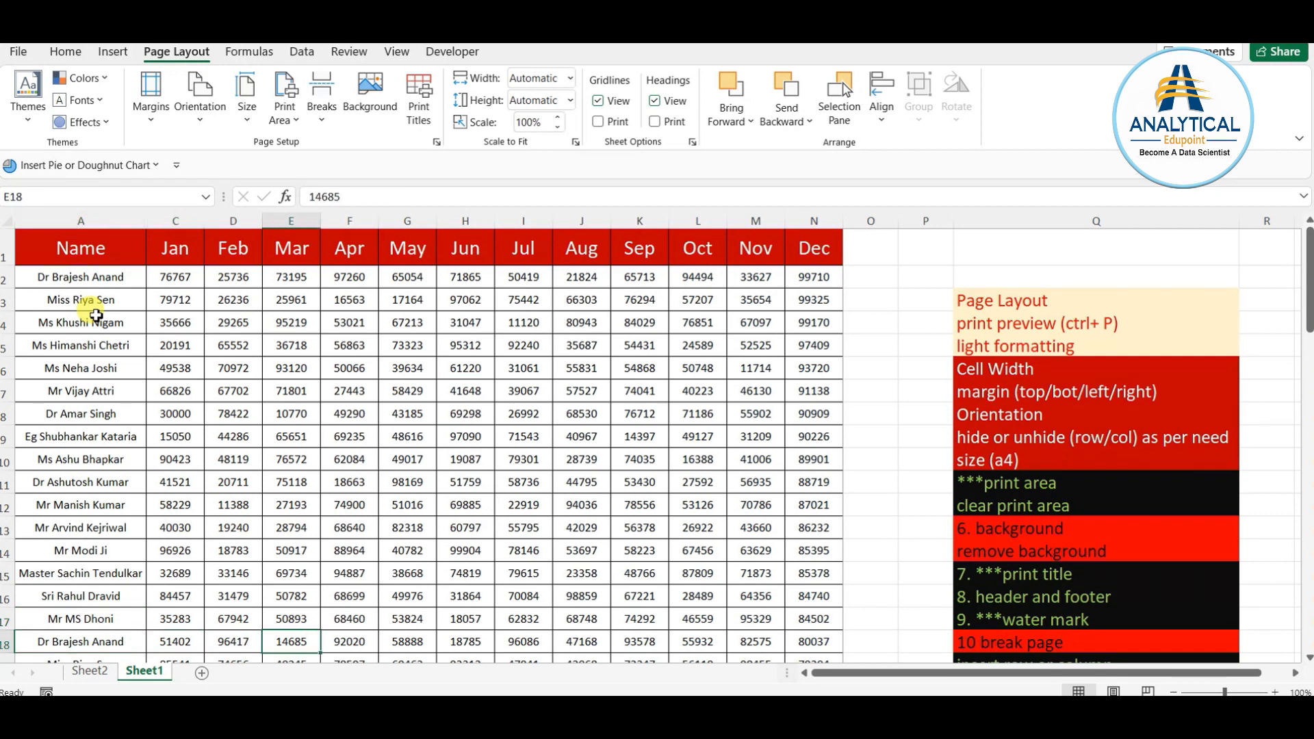
key(Right)
key(Right)
key(Right)
key(Right)
key(Right)
key(Right)
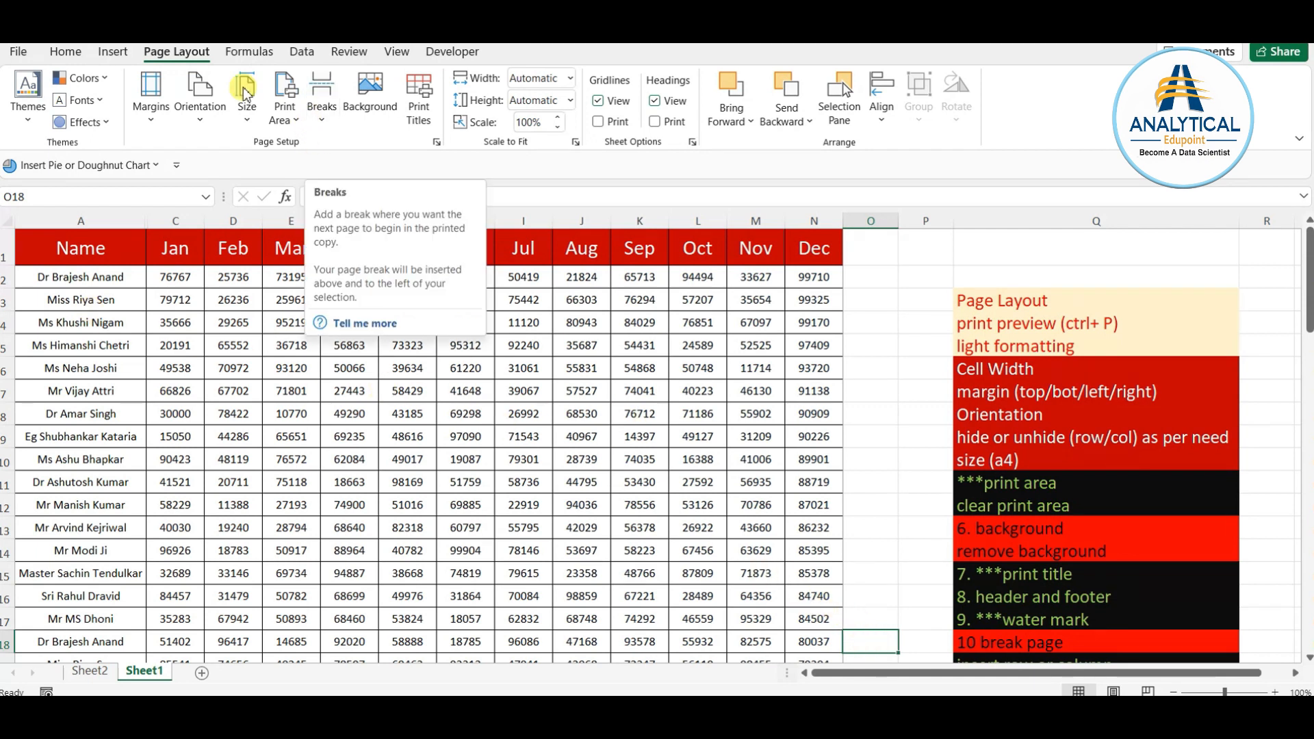
click(325, 120)
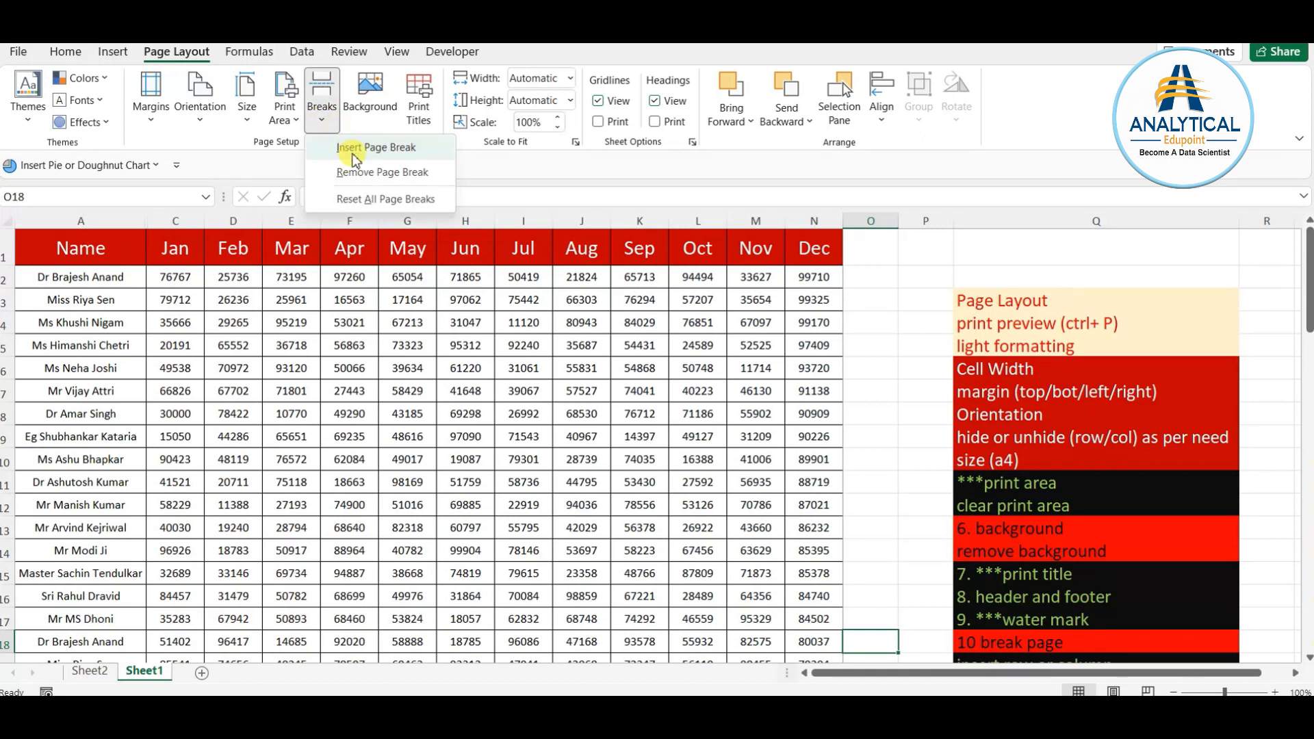
click(375, 147)
click(854, 486)
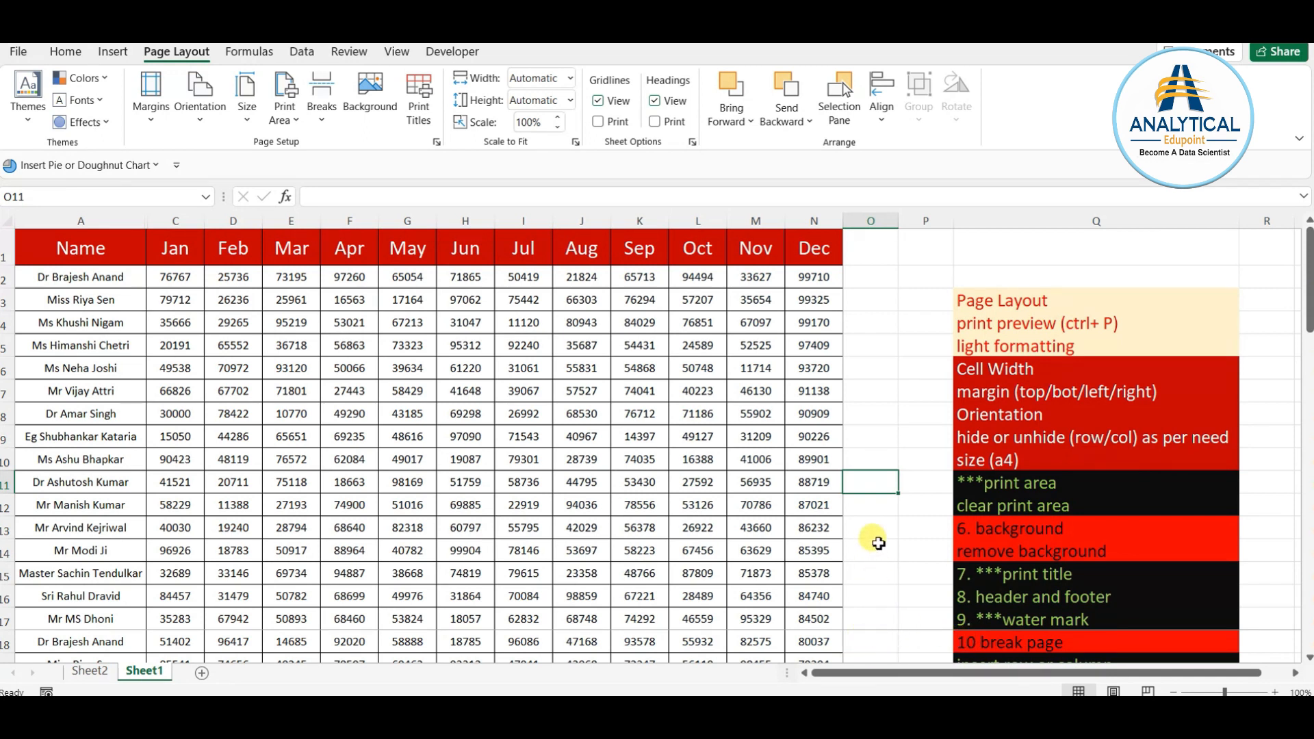
- Page through the first three pages of the print preview to check the page break, and return to the 10 break page checklist item
key(ctrl+p)
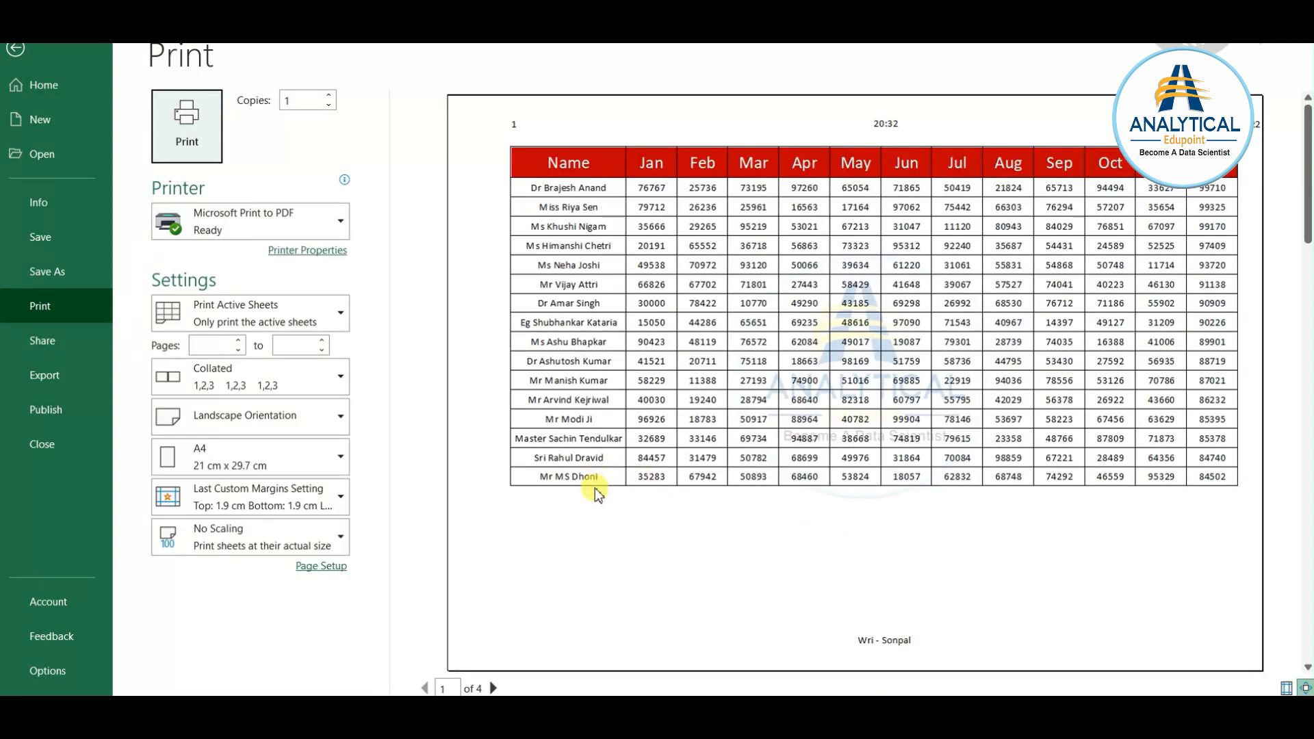
scroll(594, 488, down, 1)
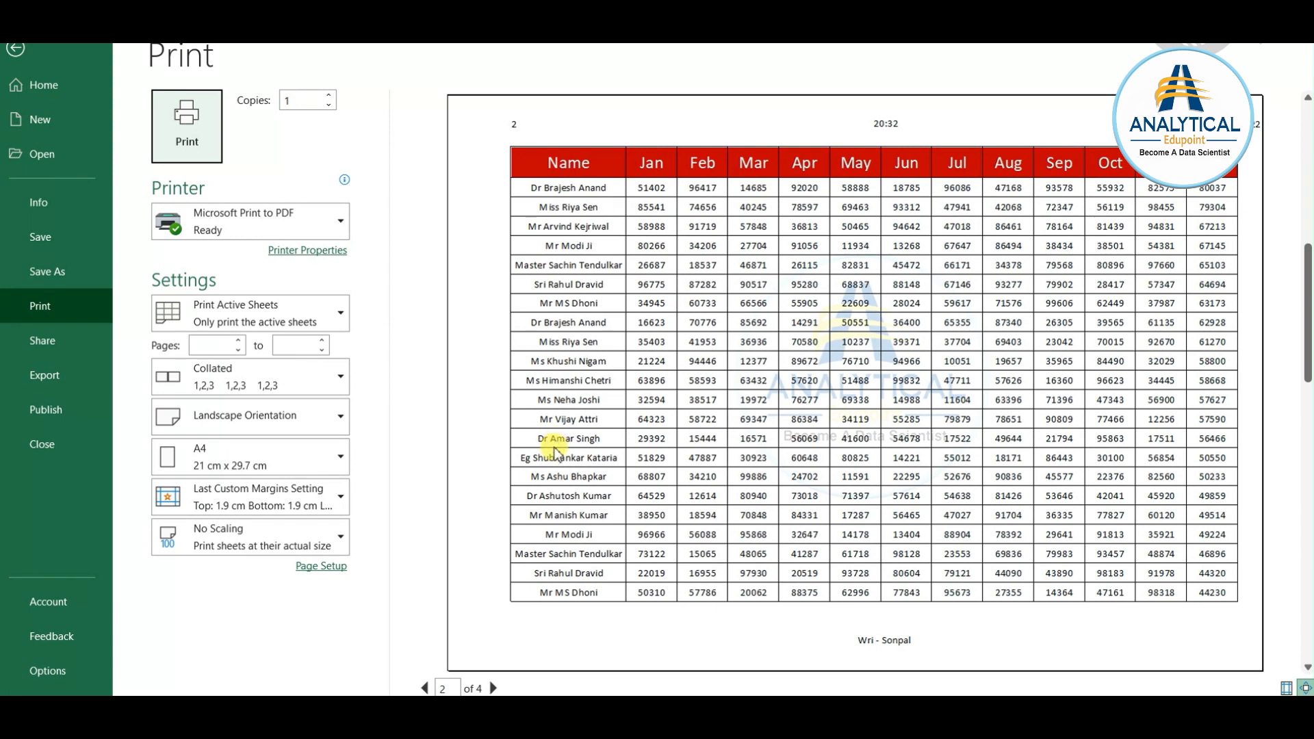
scroll(586, 538, down, 1)
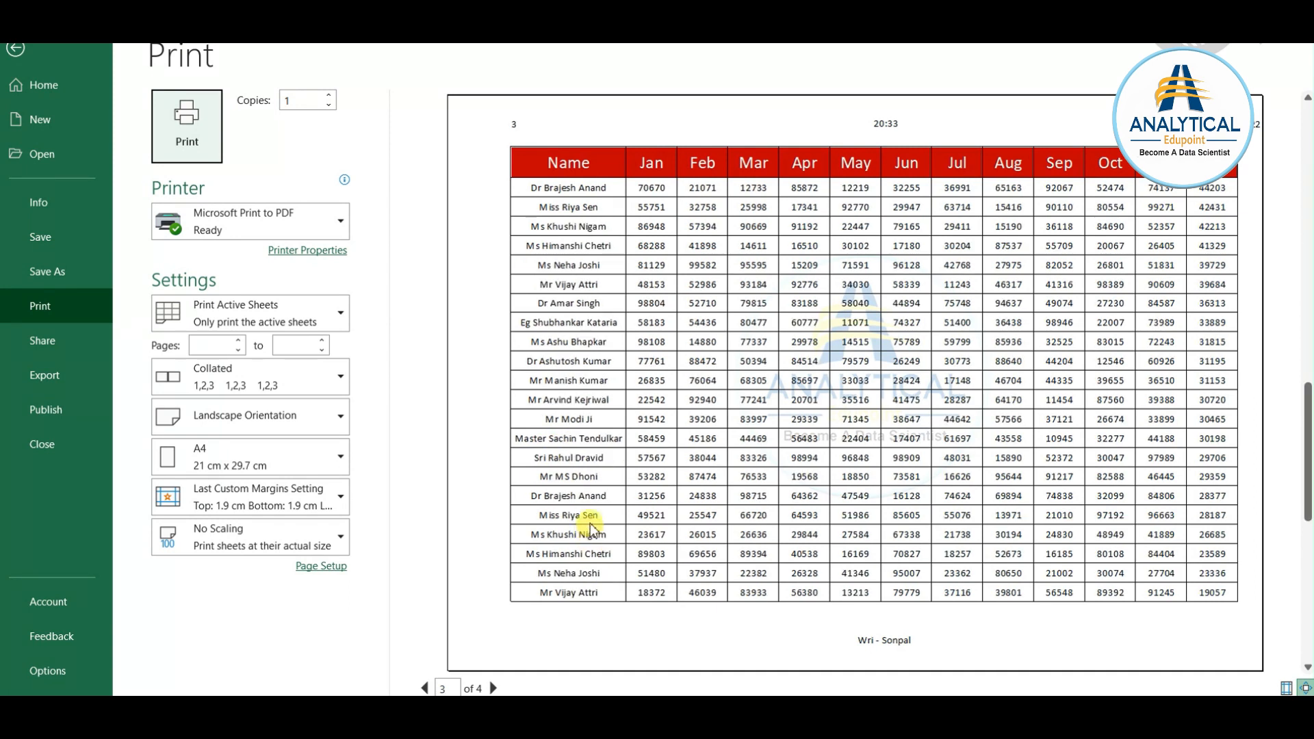
key(Escape)
click(985, 640)
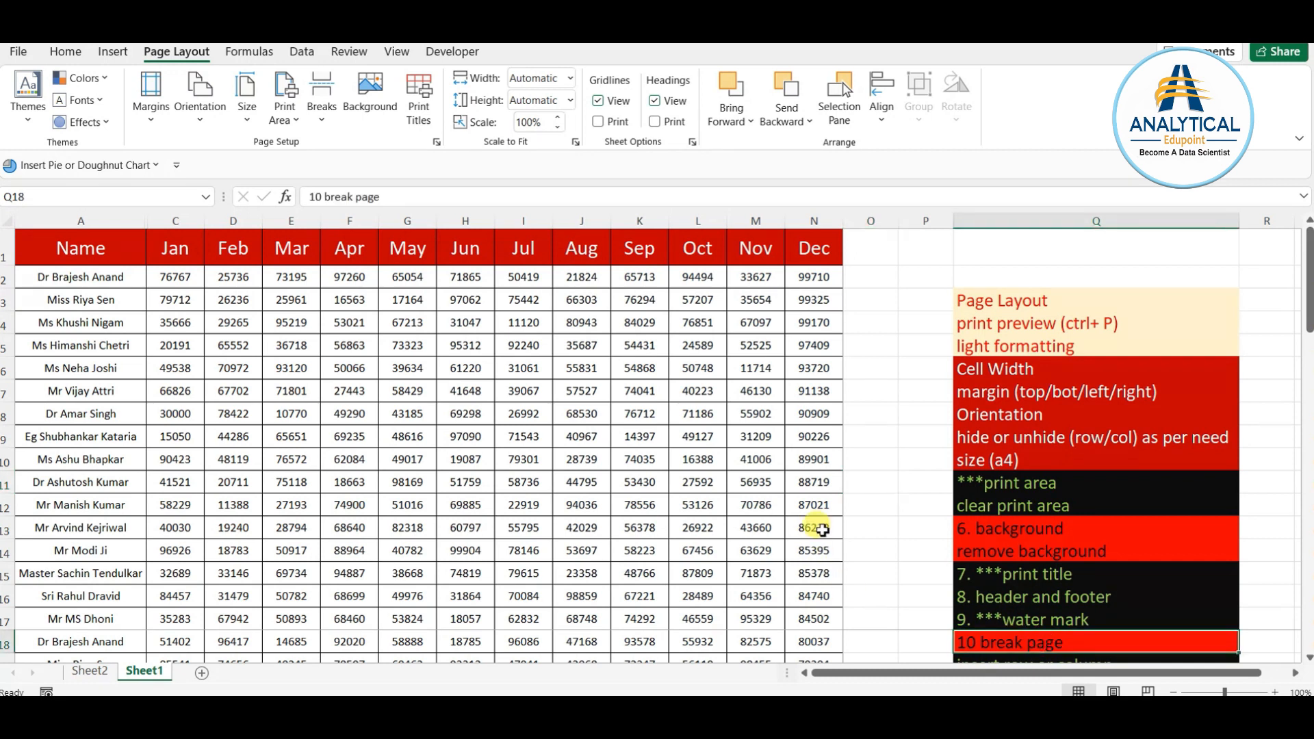
click(868, 436)
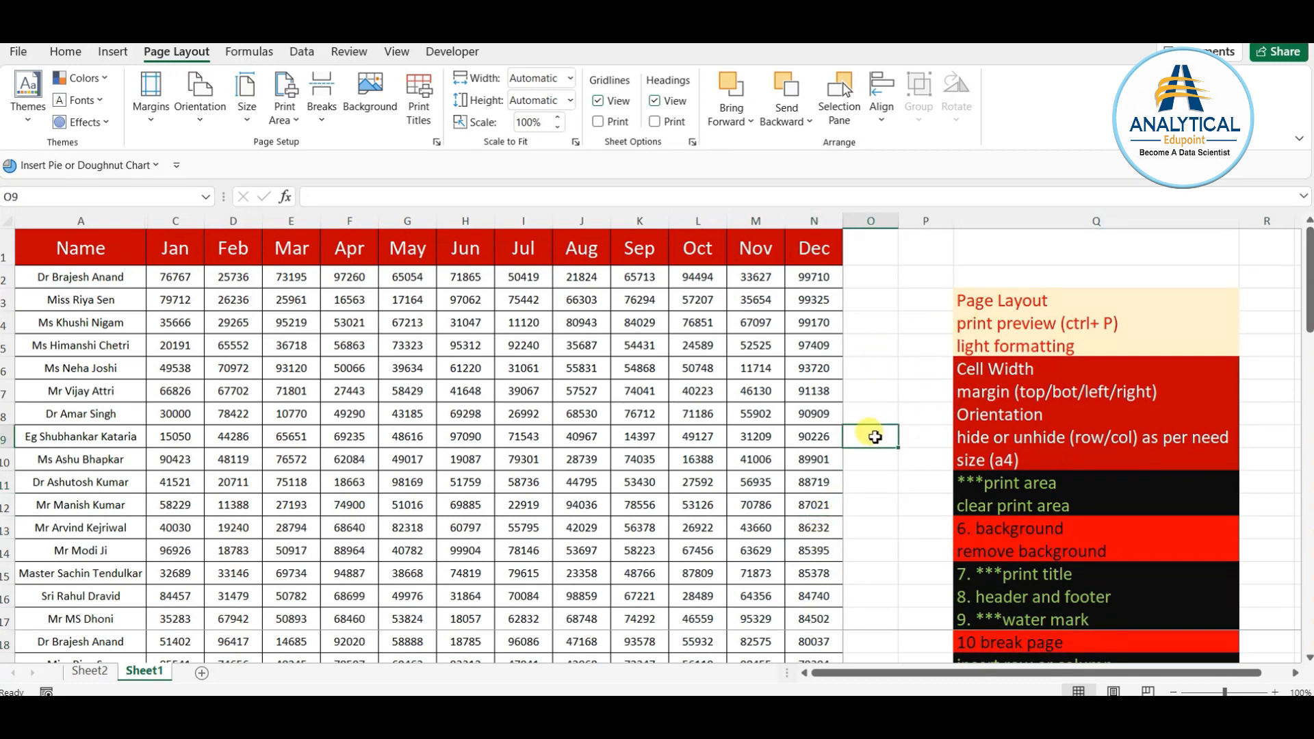
click(527, 366)
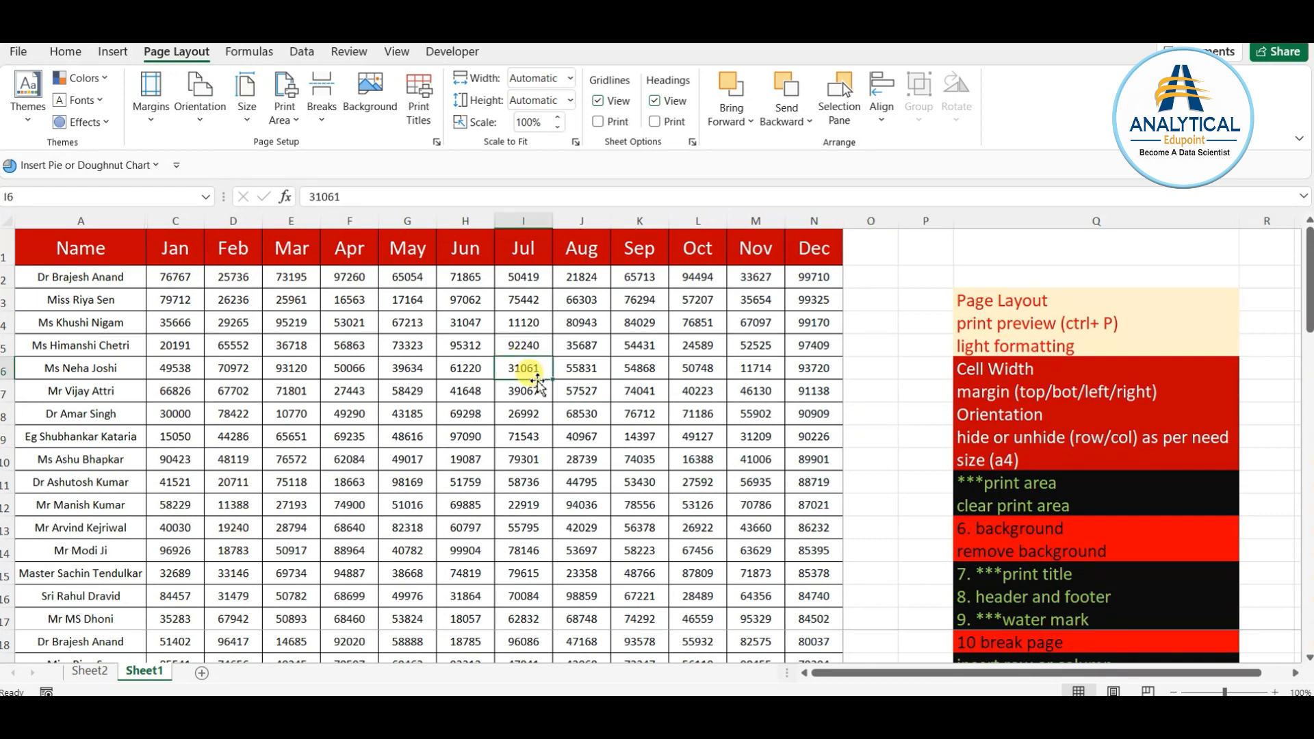
key(Left)
key(Left)
key(Left)
key(Left)
key(Left)
key(Left)
key(Left)
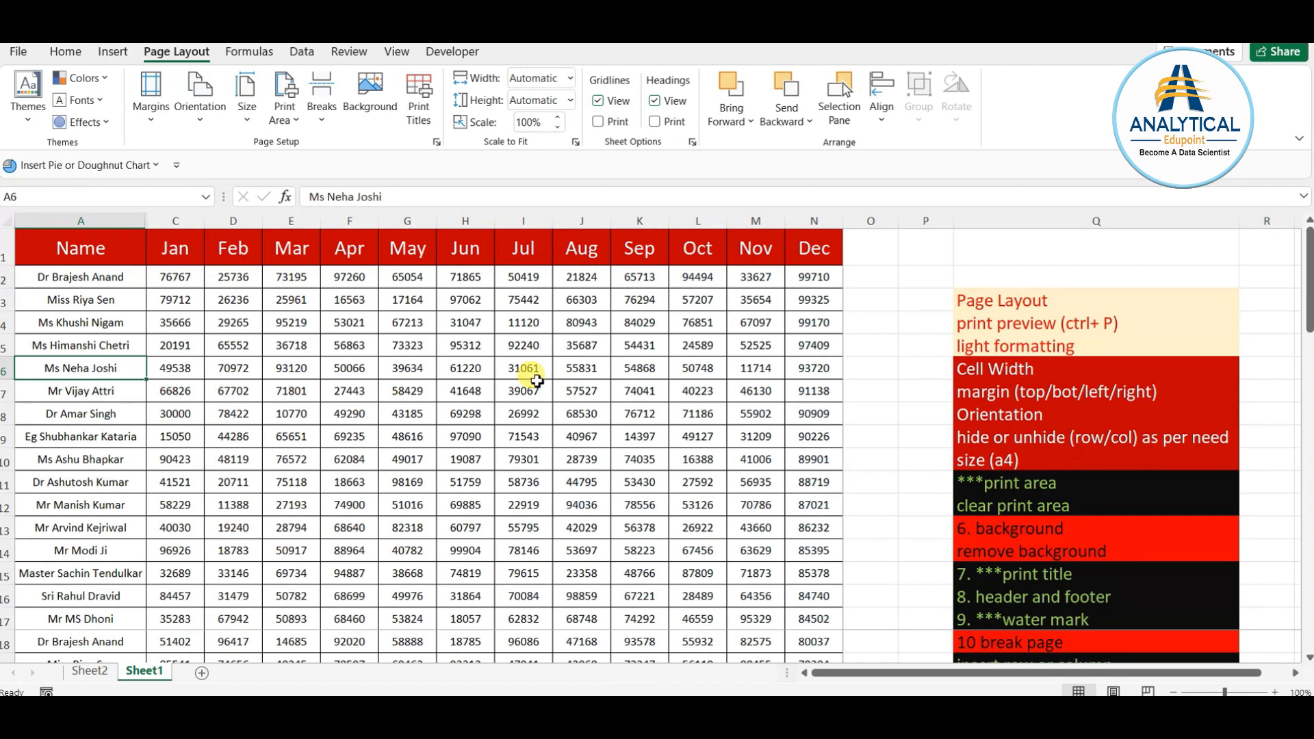
click(347, 389)
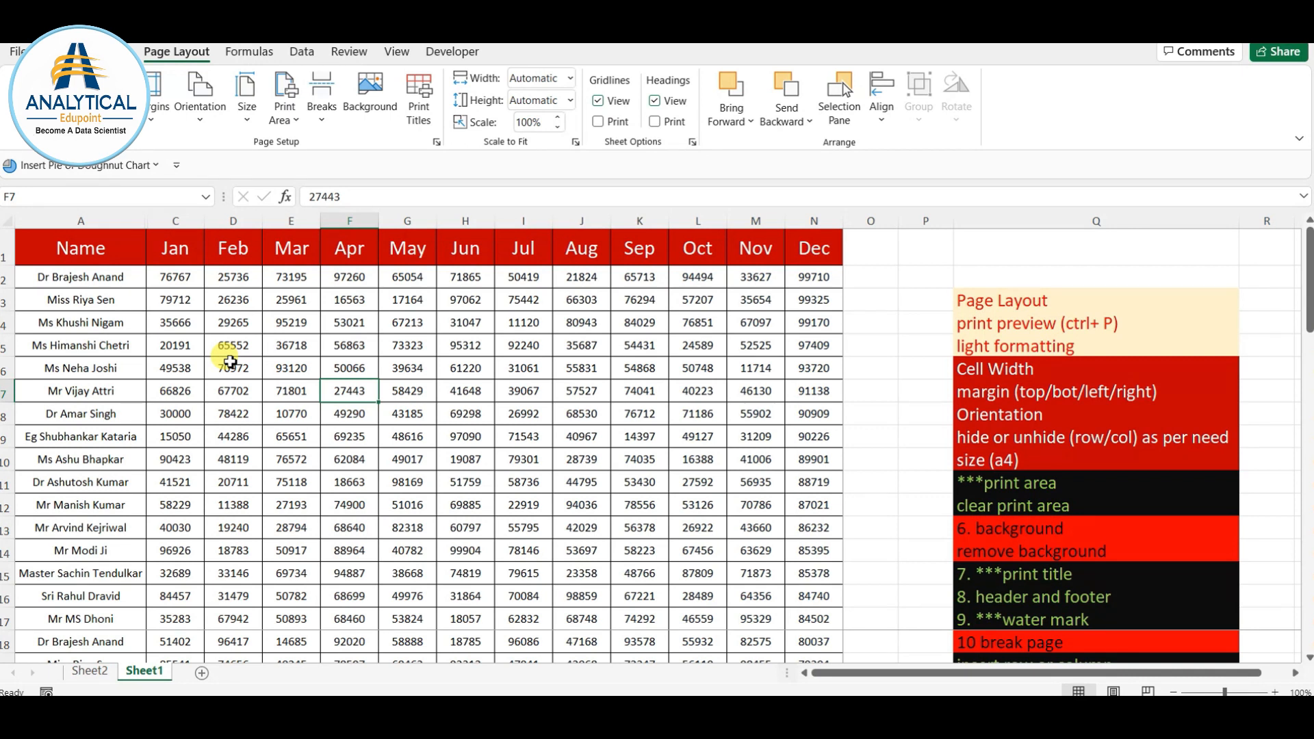
- Unhide the Email ID column between the Name and Jan columns
drag(117, 221, 179, 220)
right_click(179, 221)
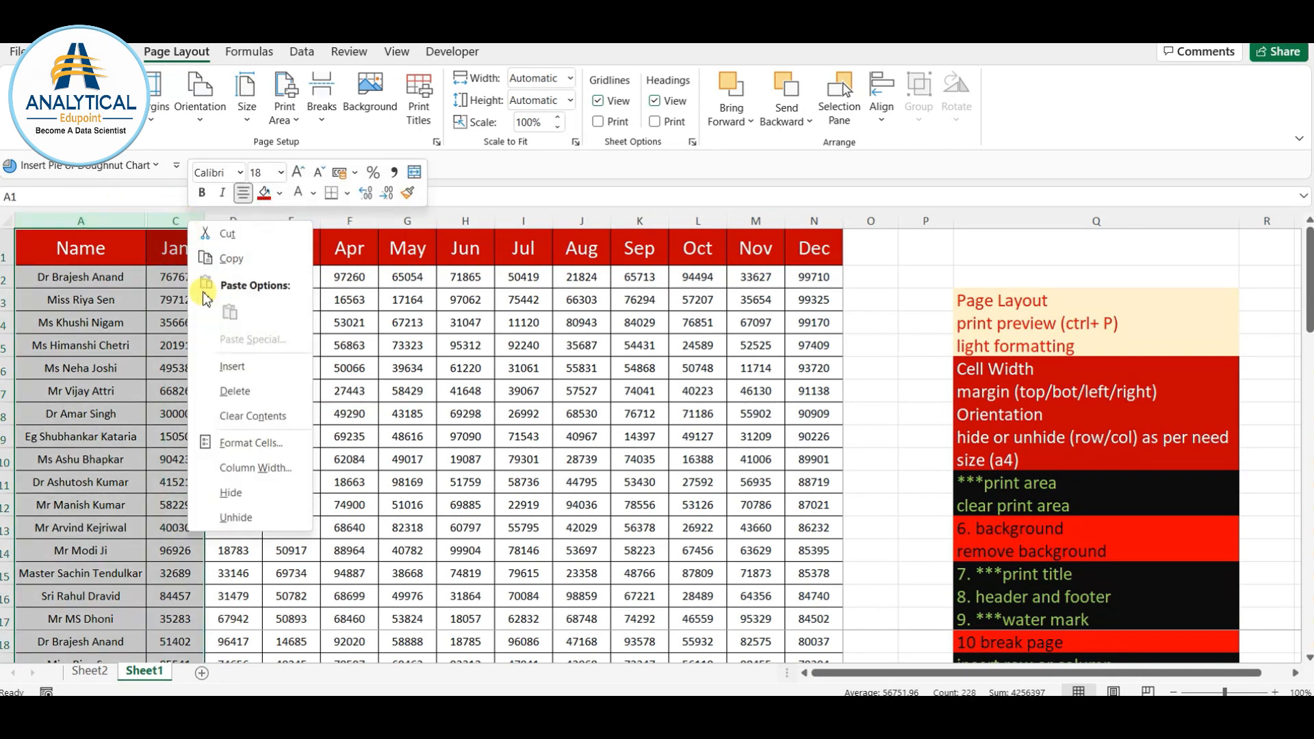
click(243, 519)
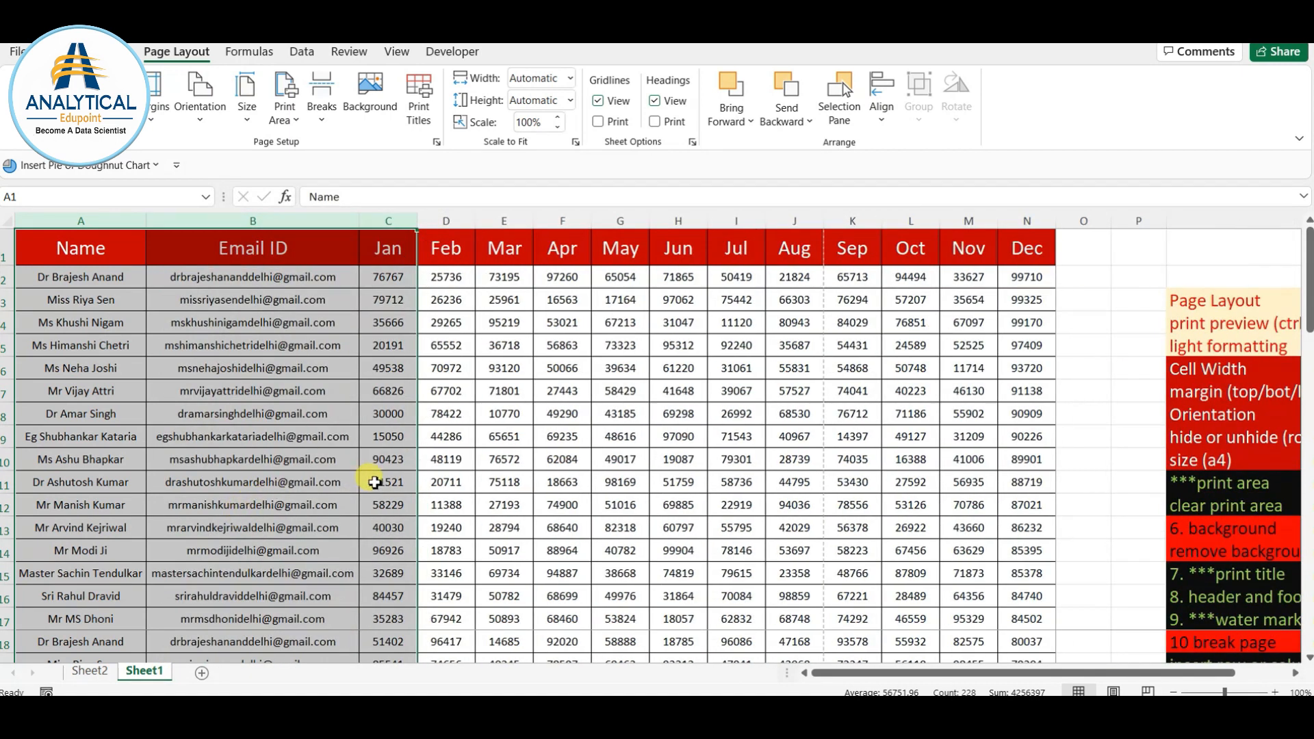
click(409, 480)
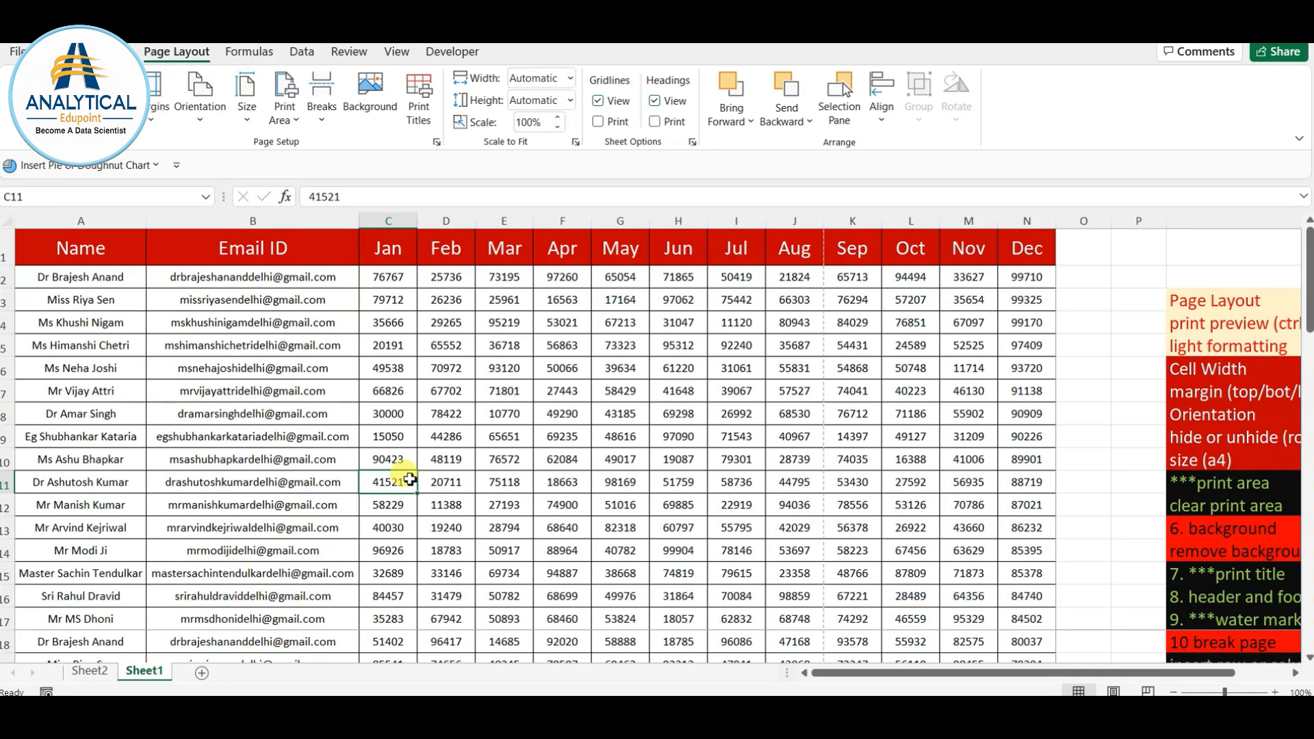
click(260, 217)
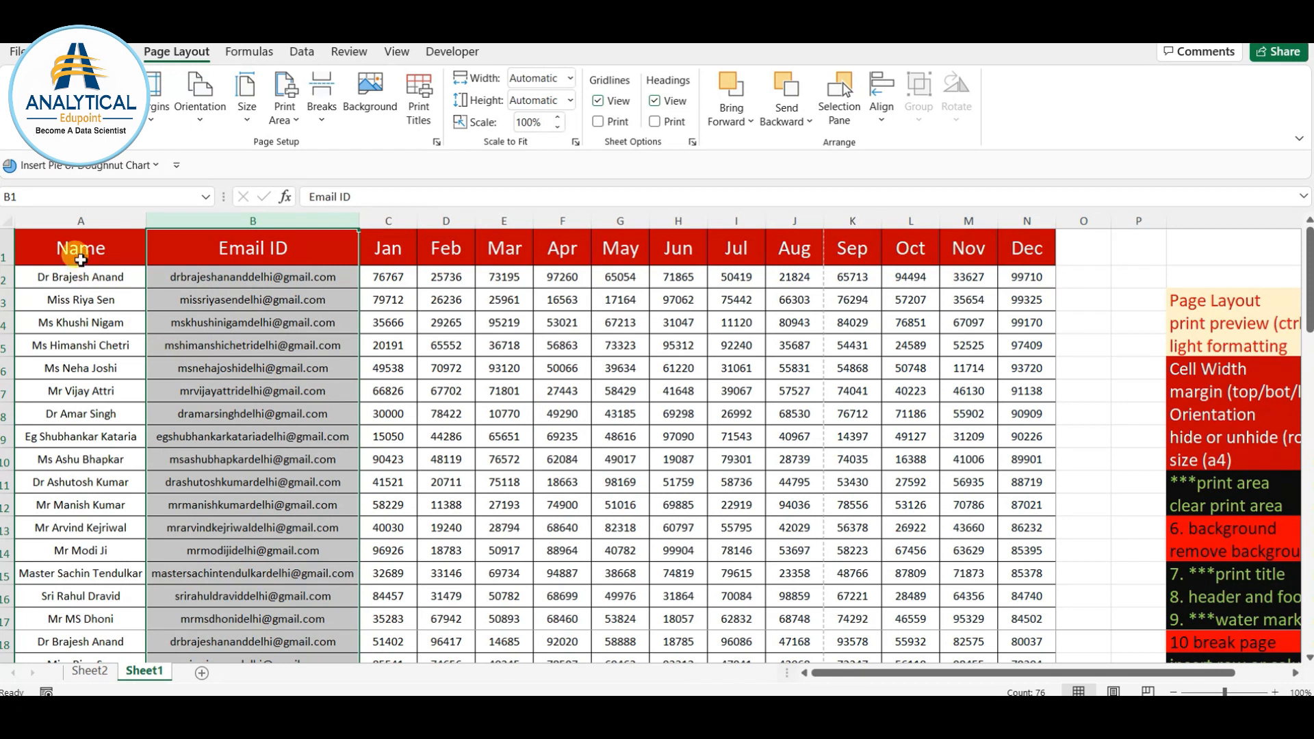
drag(75, 253, 253, 436)
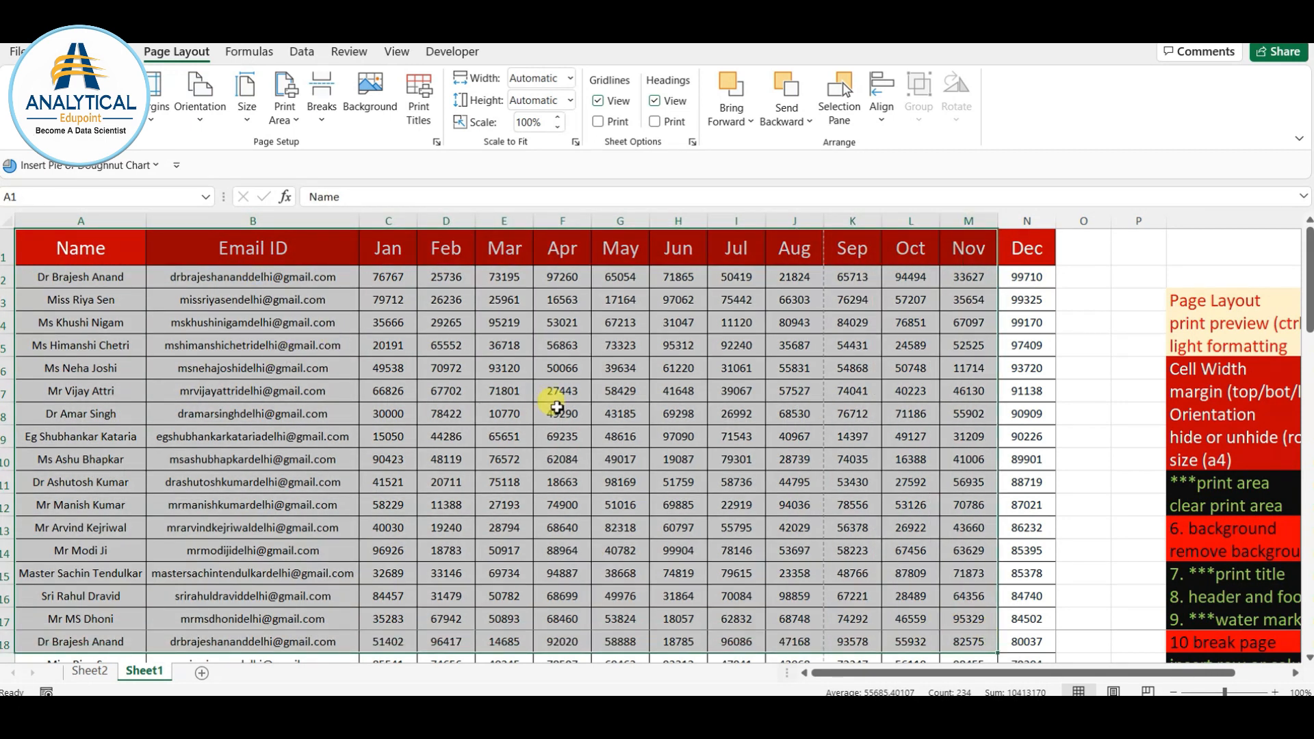
click(555, 408)
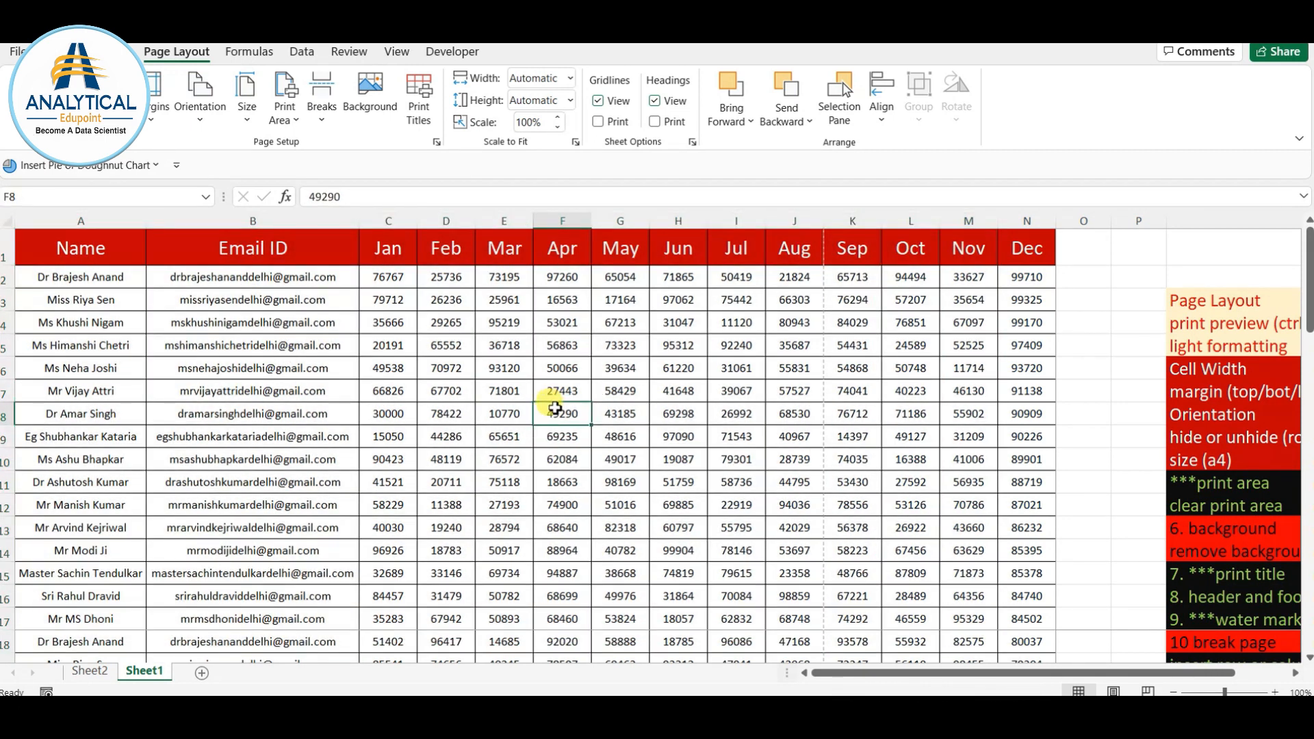
- Cut the Email ID column and paste it into column O, directly after the Dec column
click(236, 220)
right_click(237, 219)
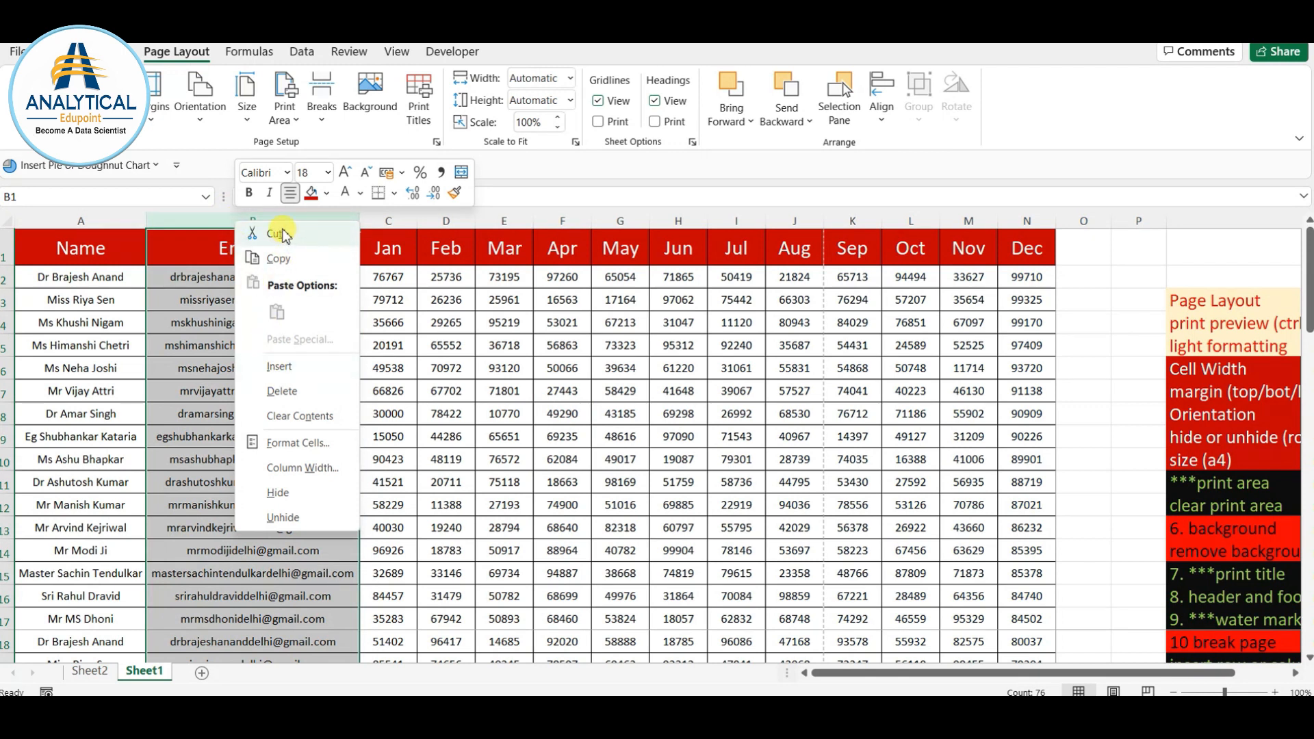
click(282, 250)
click(1086, 259)
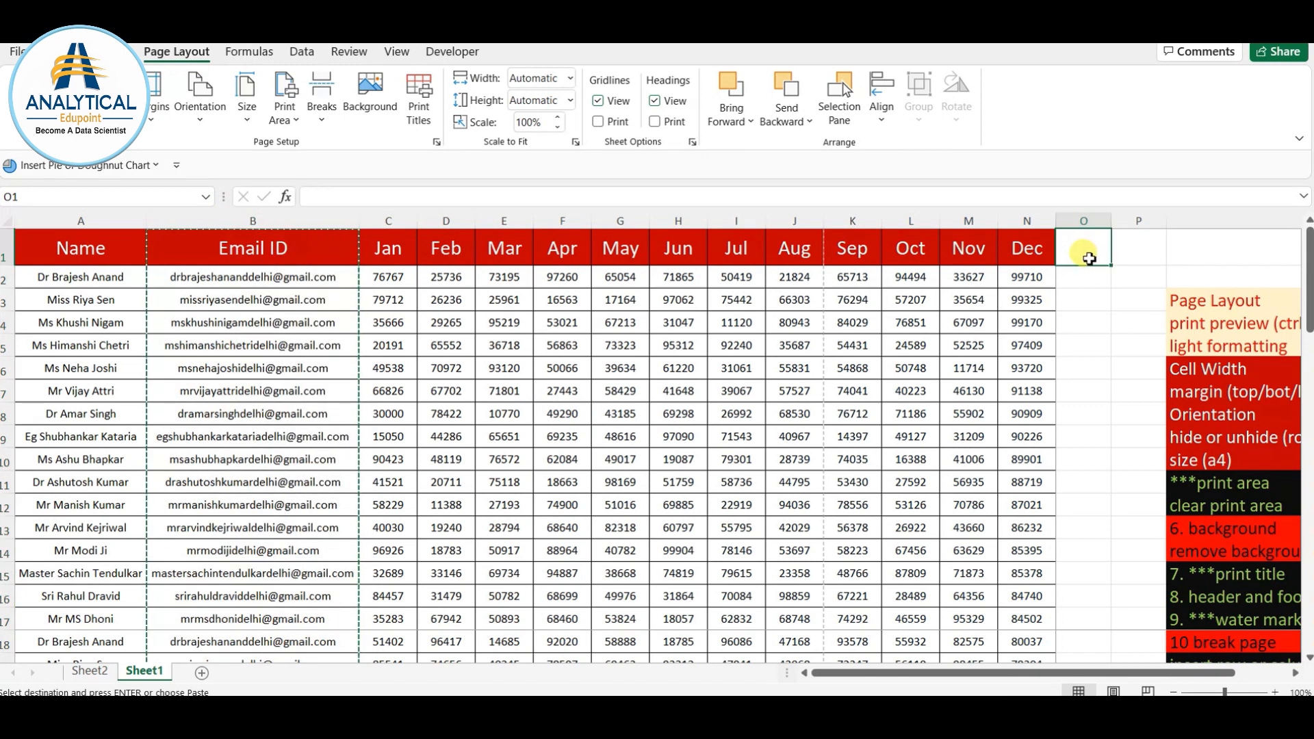
key(Return)
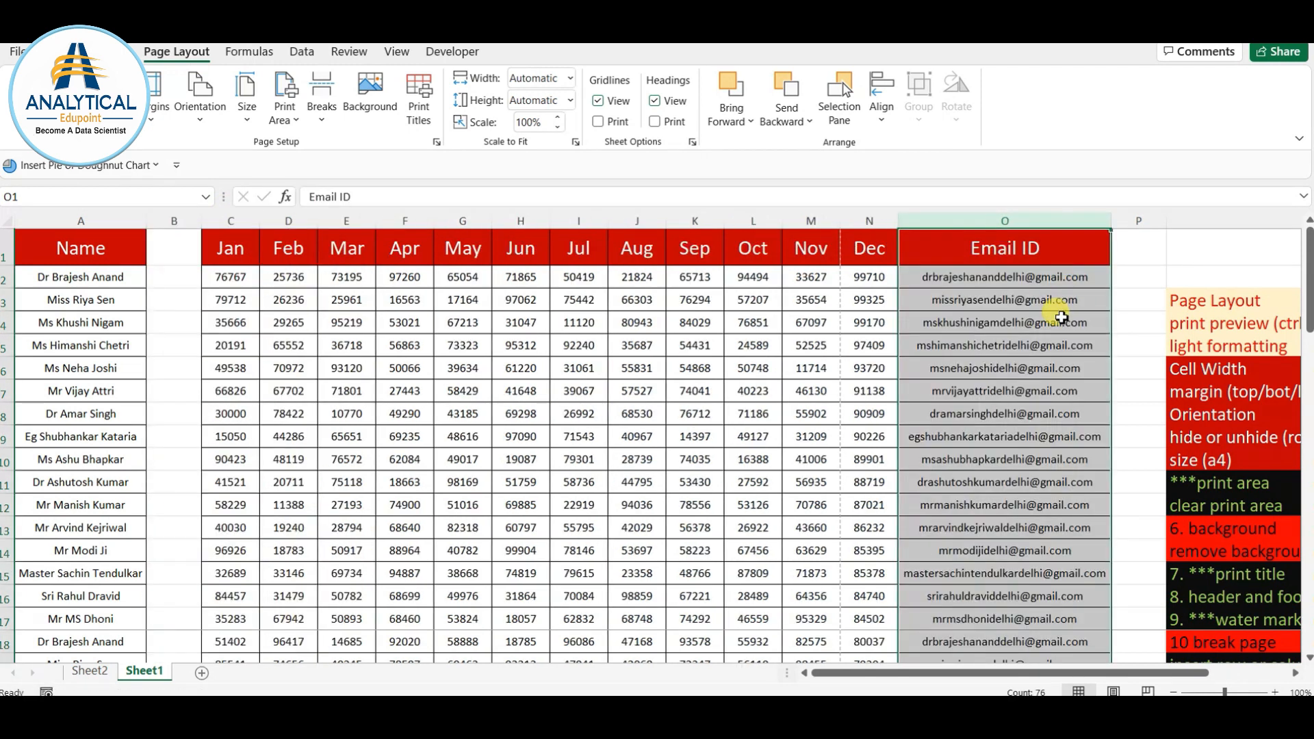
- Delete the empty column B left between the Name and Jan columns
click(176, 220)
key(ctrl+minus)
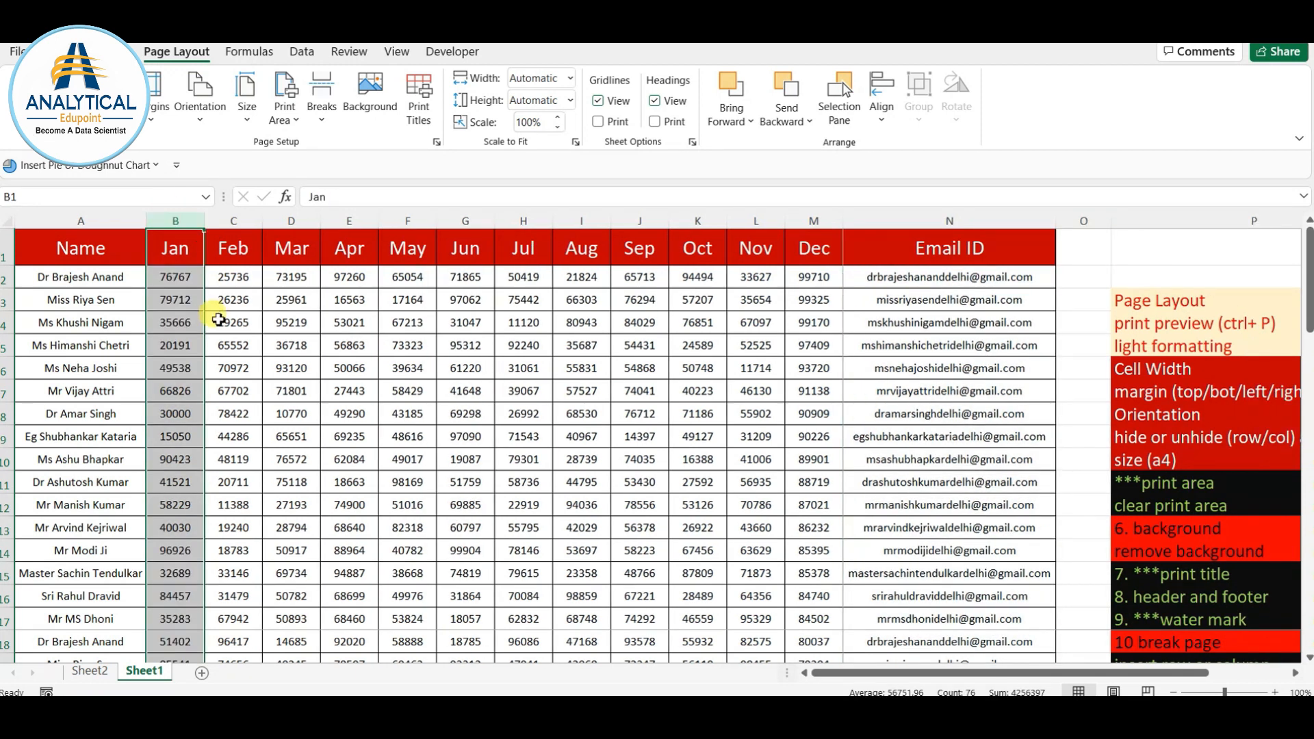
click(211, 317)
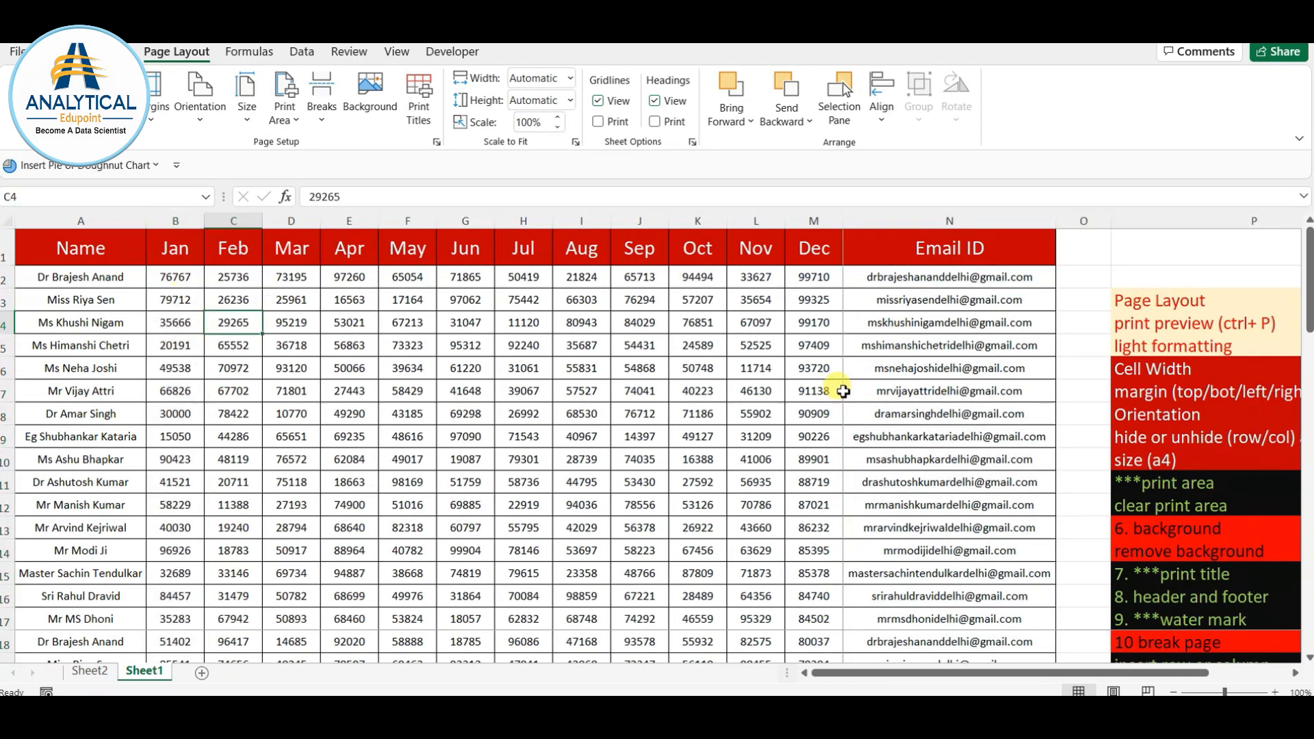
click(903, 260)
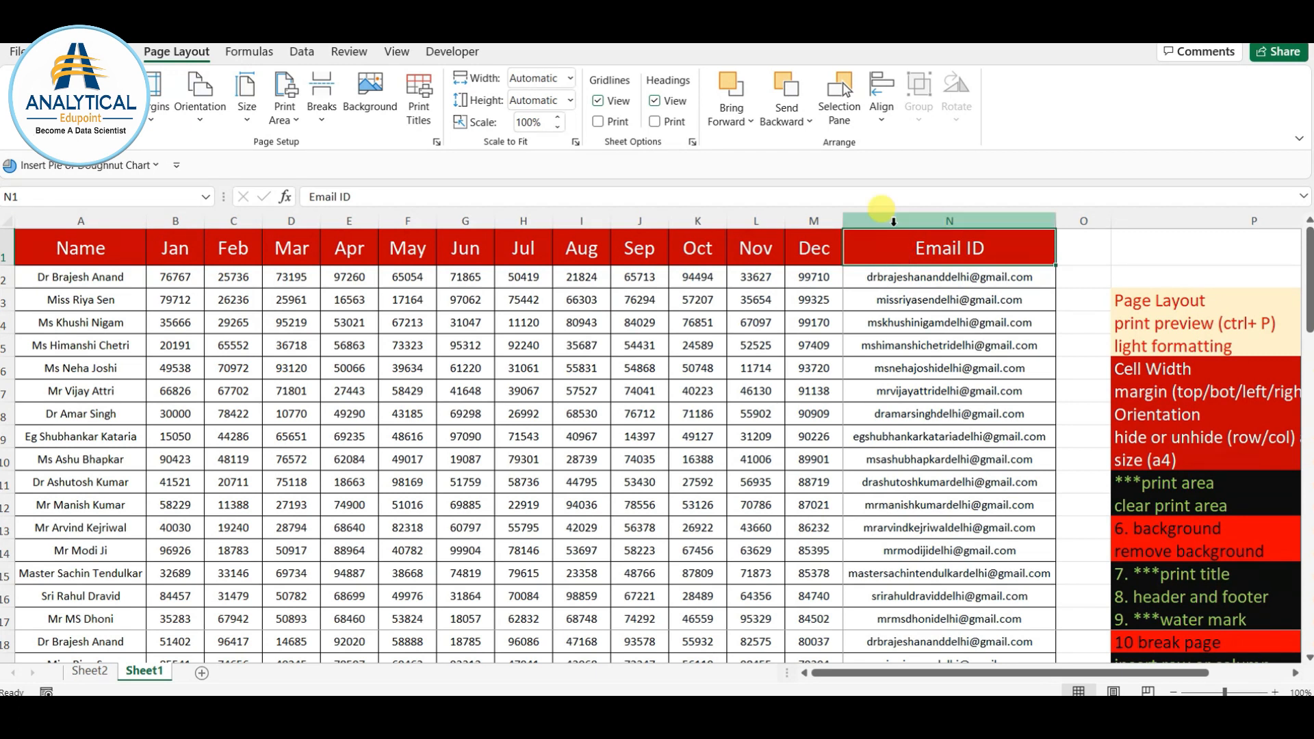
key(ctrl+shift+Down)
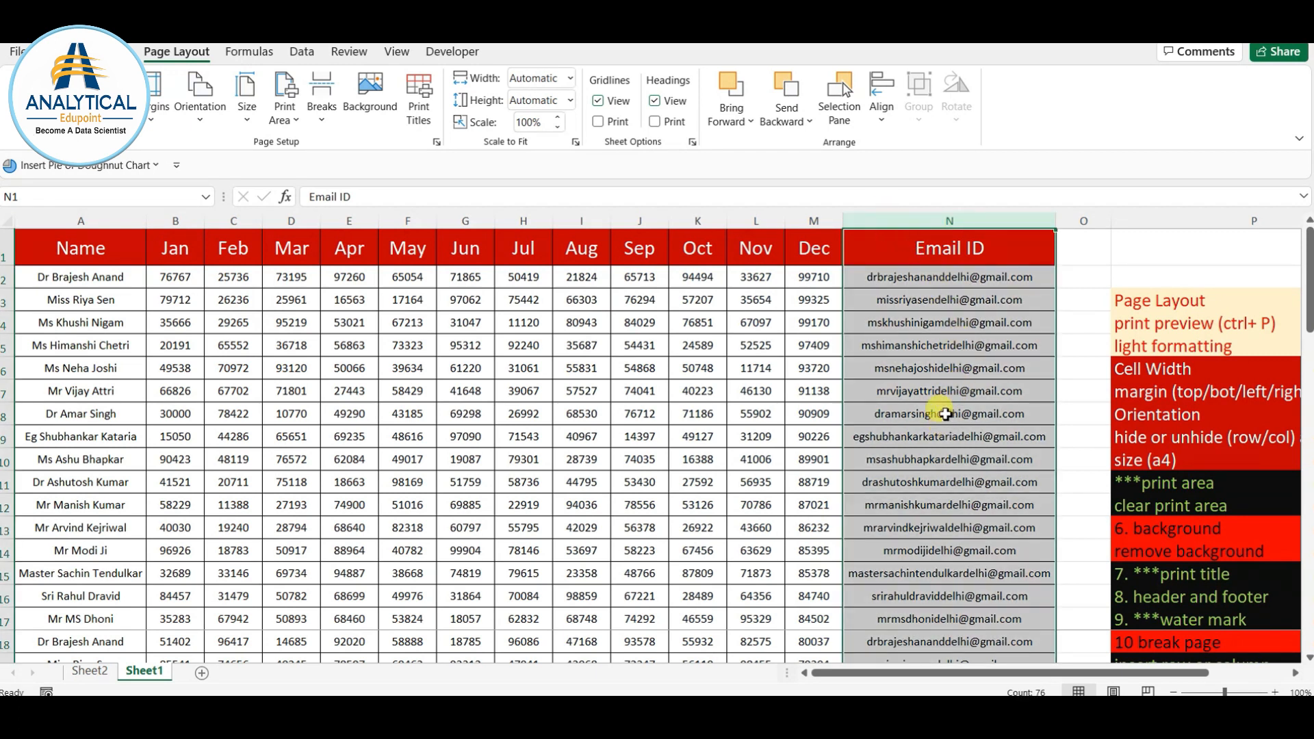
right_click(918, 225)
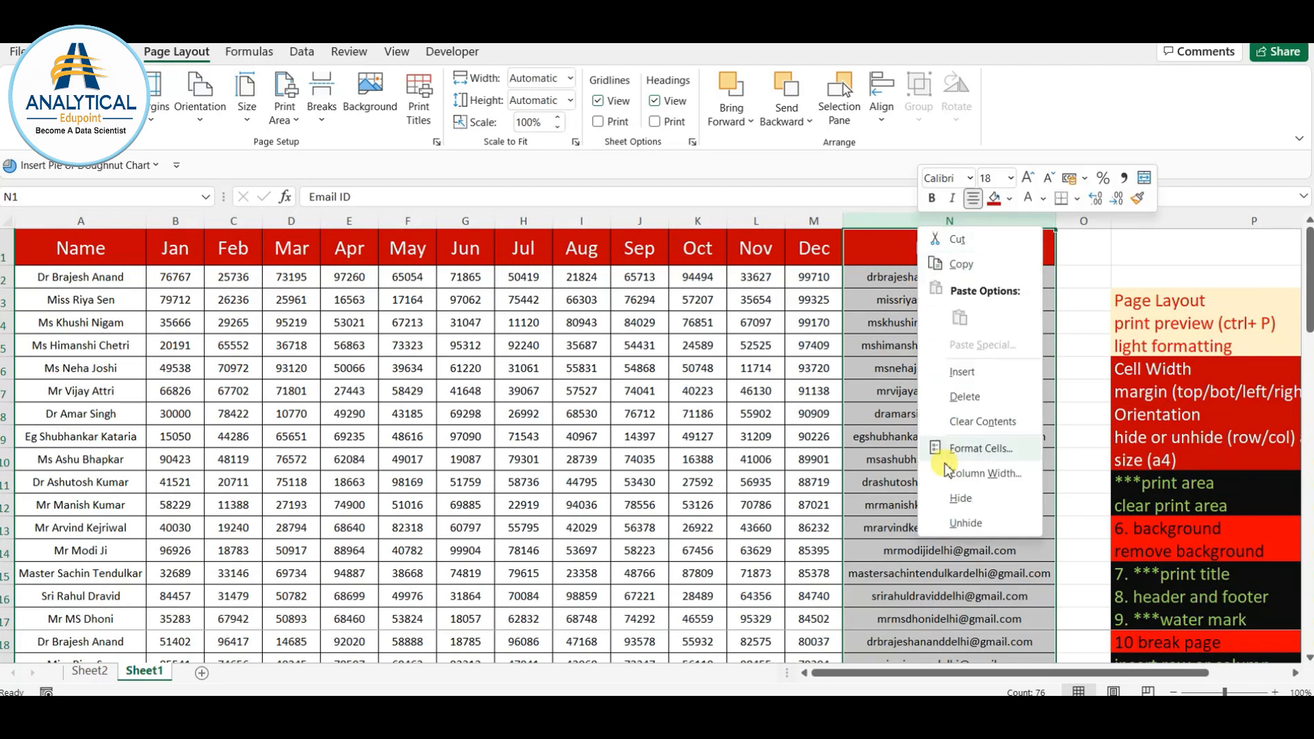
click(1122, 254)
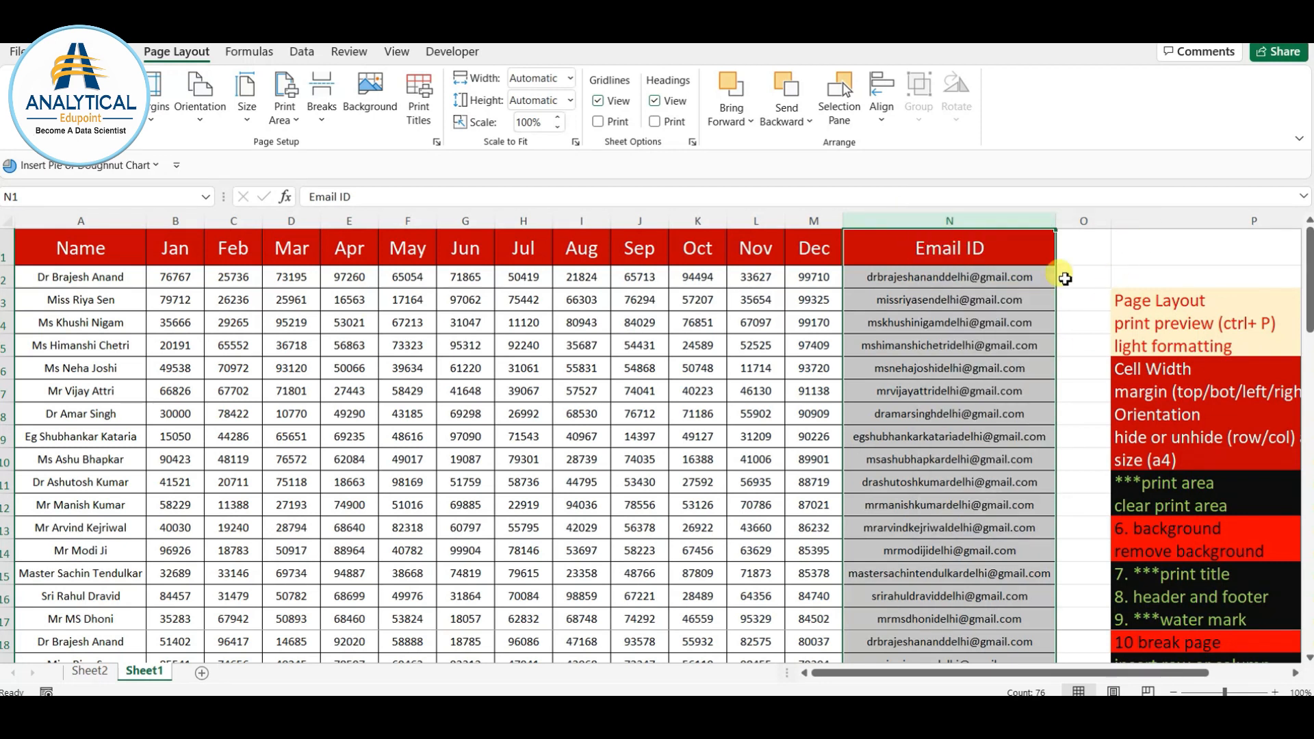
- Go along the table's first record in row 2 from the Email ID cell back to the Name cell
click(929, 323)
click(924, 280)
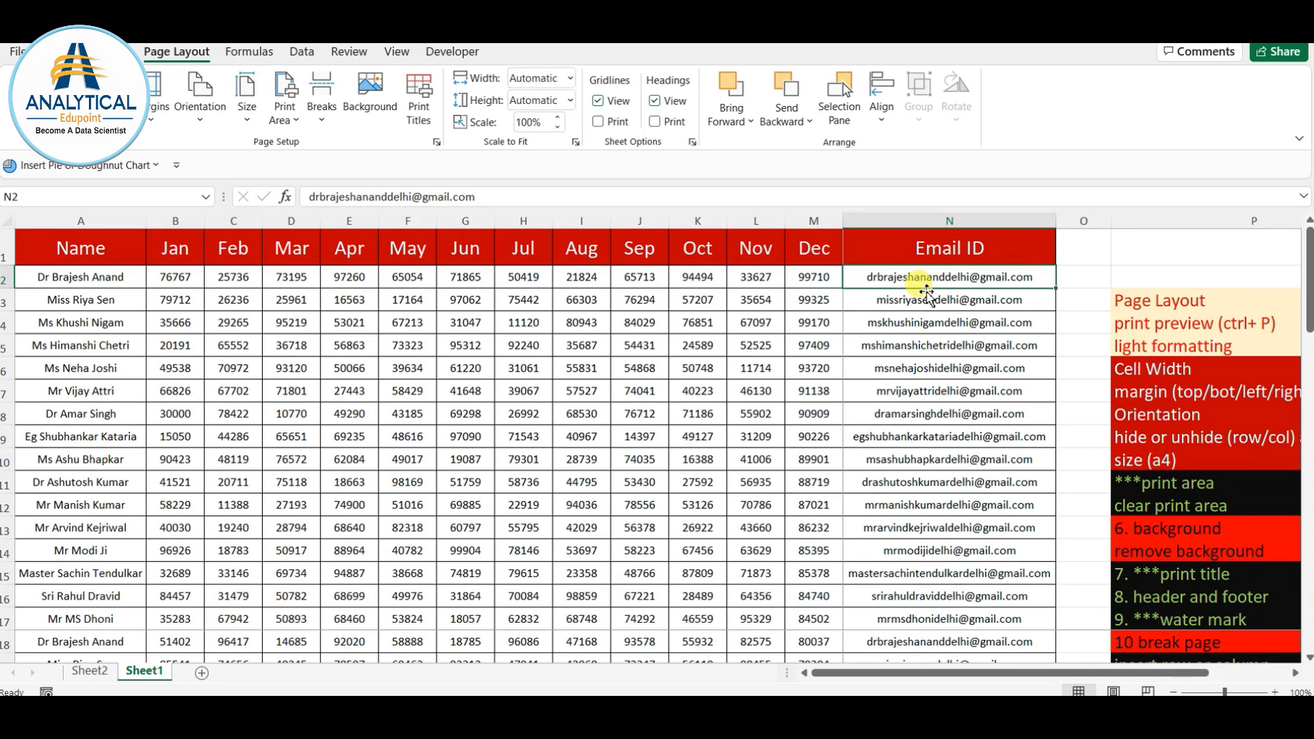
key(Left)
key(Left)
key(Left)
key(Left)
key(Left)
key(Left)
key(Left)
key(Left)
key(Left)
key(Left)
key(Left)
key(Left)
key(Left)
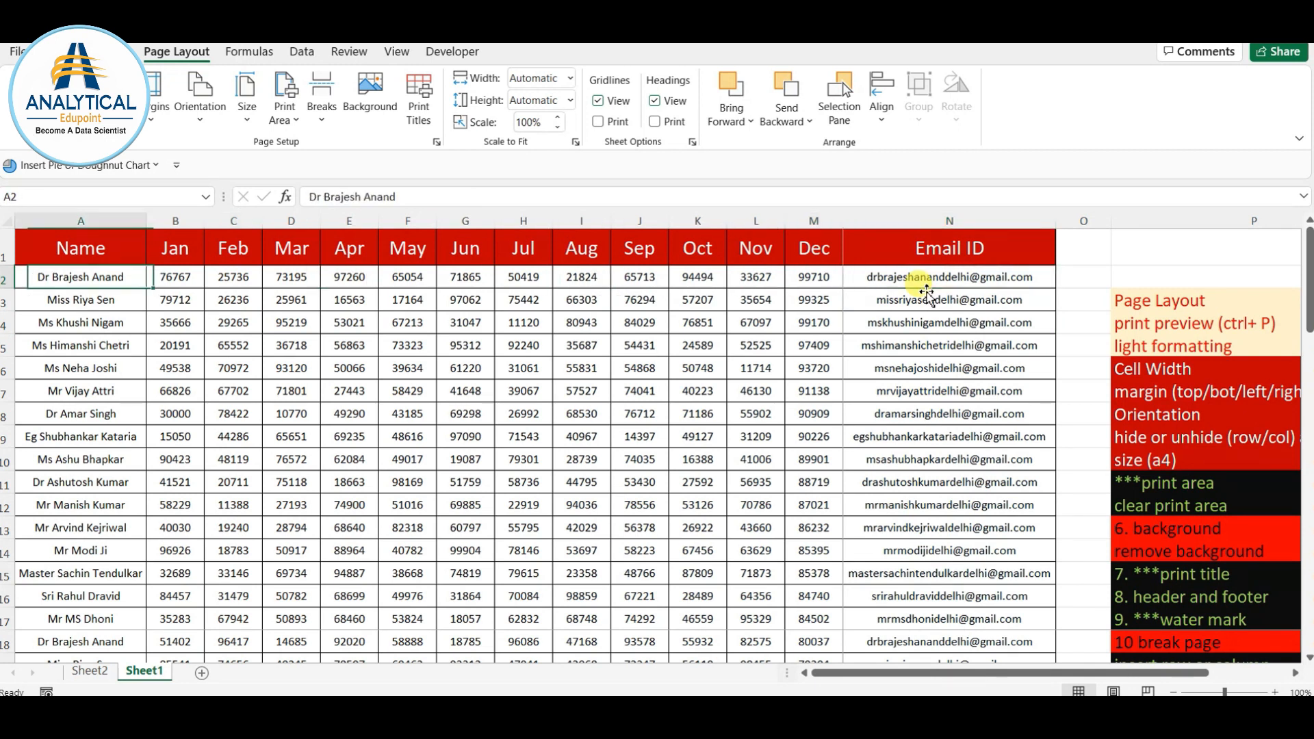